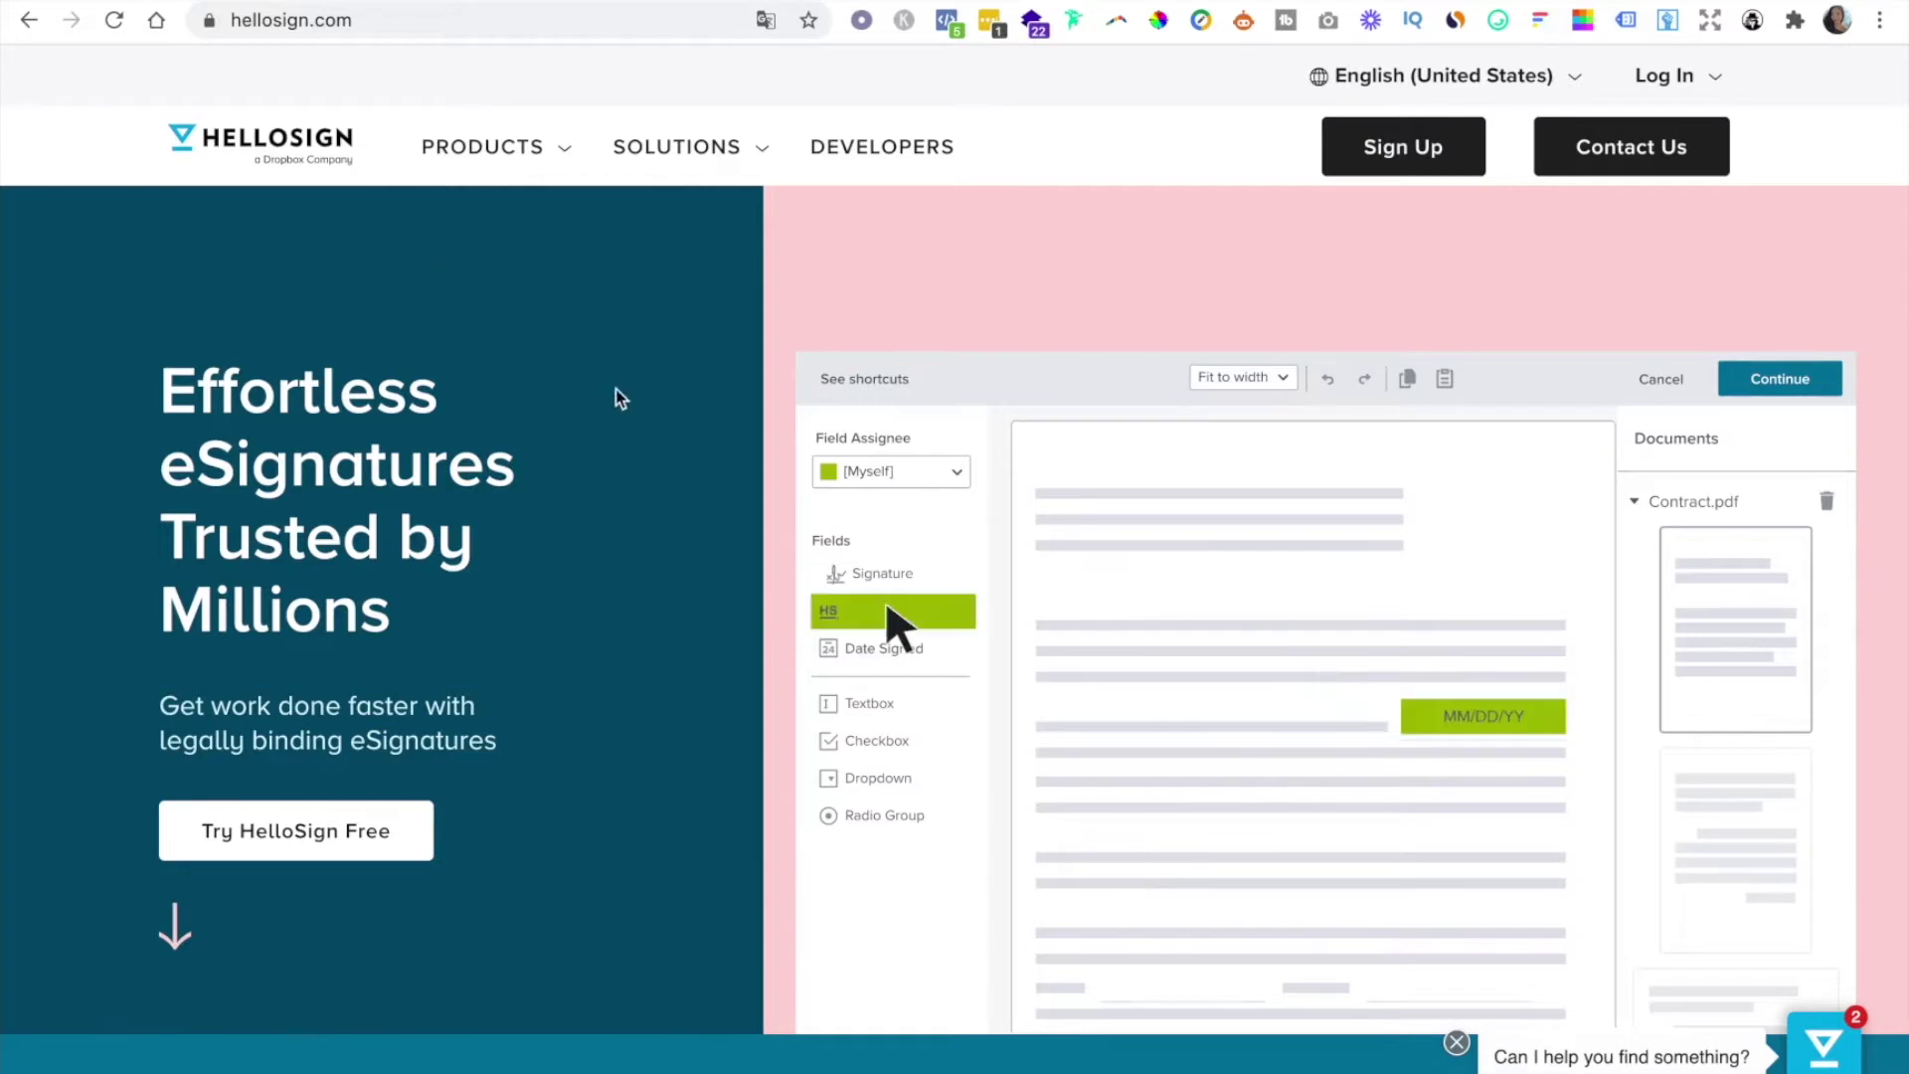
Translate the HelloSign home page into Spanish and dismiss the translation popup
{"action": "left_click", "coordinate": [229, 22]}
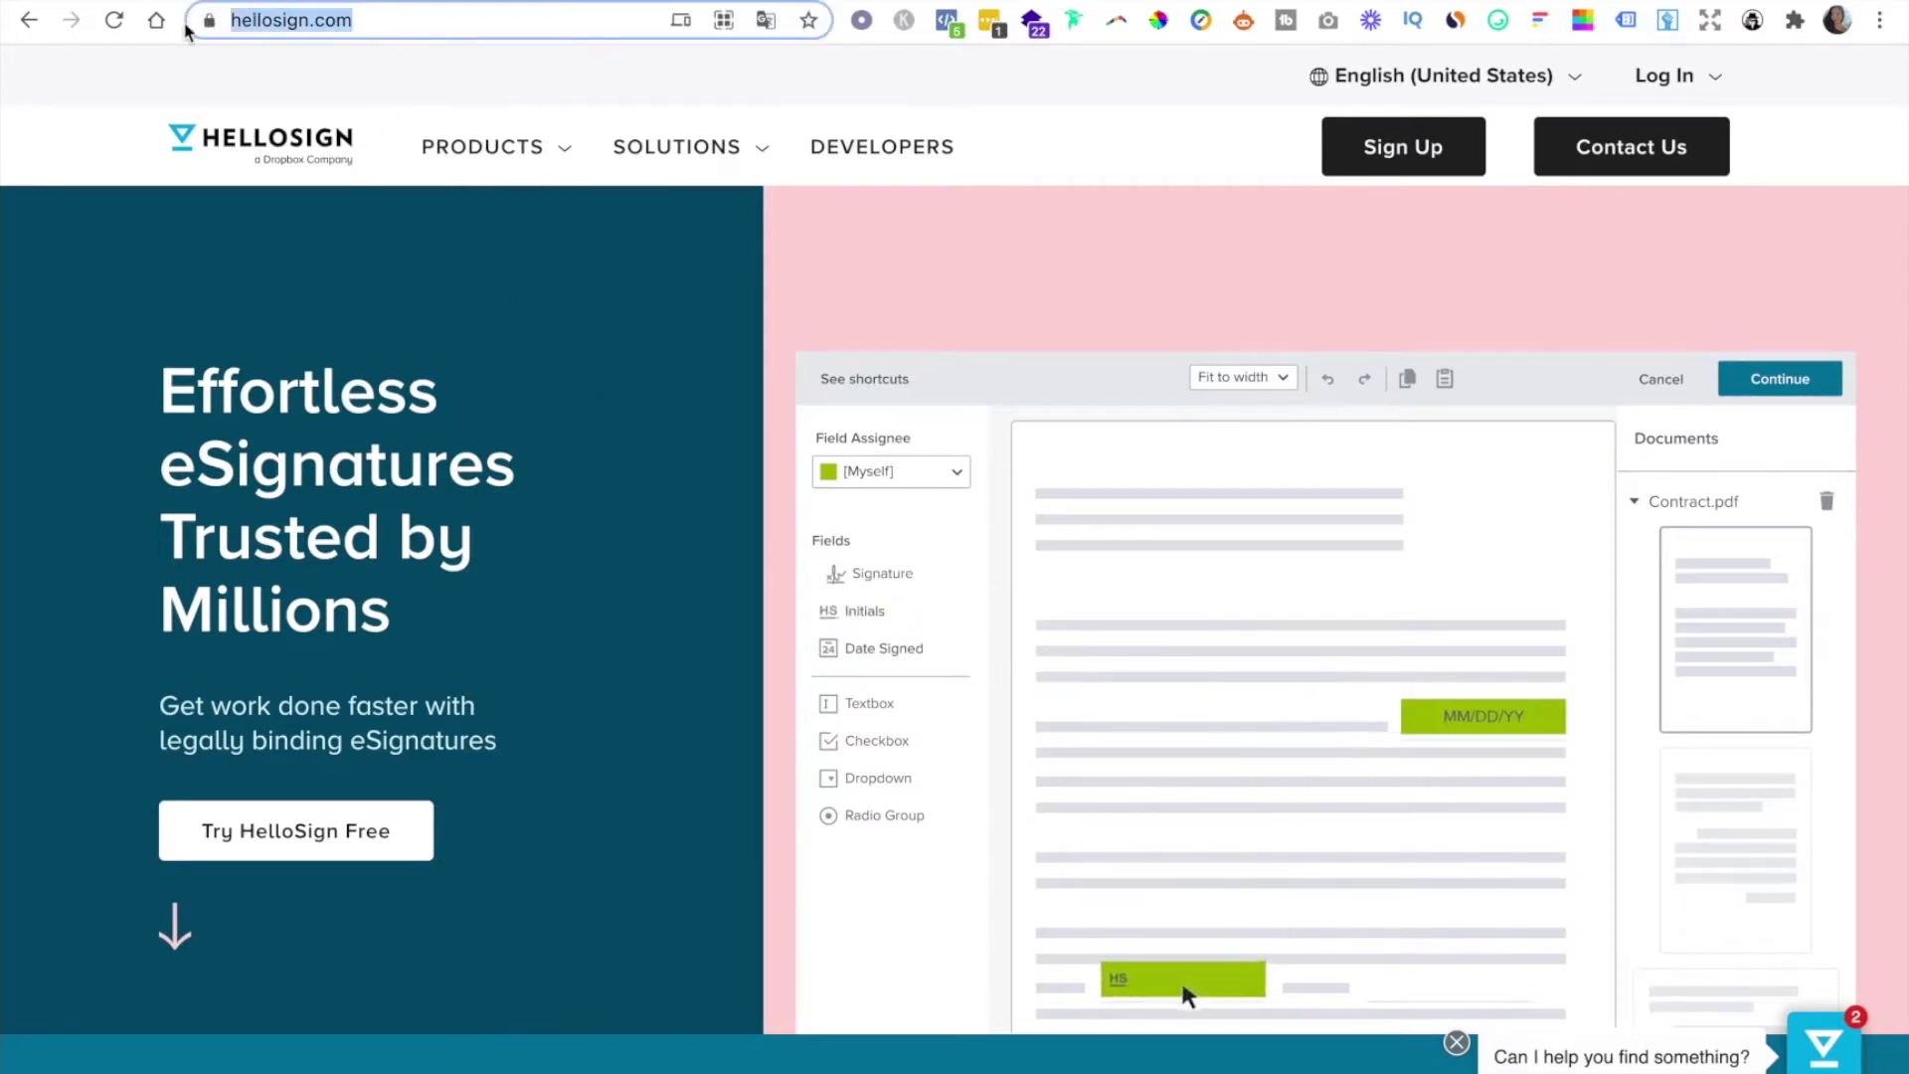
{"action": "left_click", "coordinate": [664, 315]}
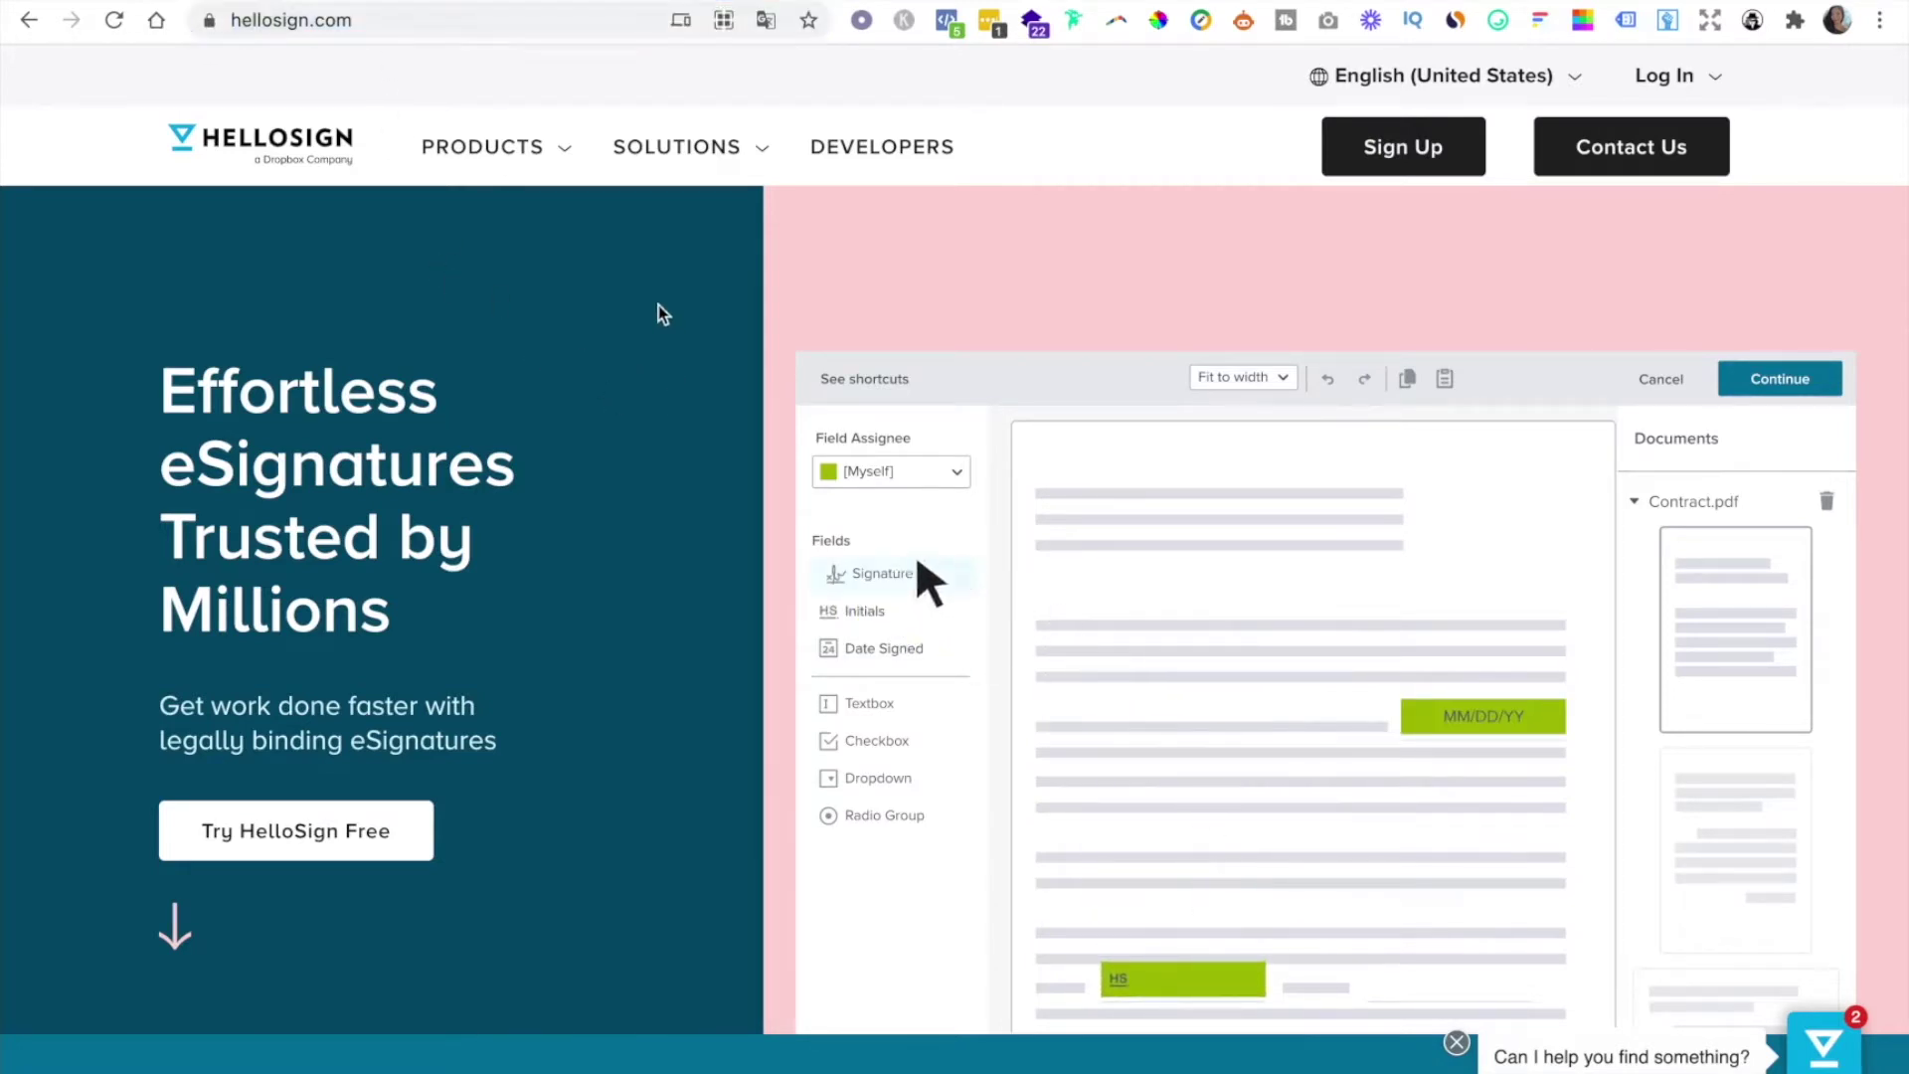
{"action": "left_click", "coordinate": [765, 20]}
{"action": "left_click", "coordinate": [611, 69]}
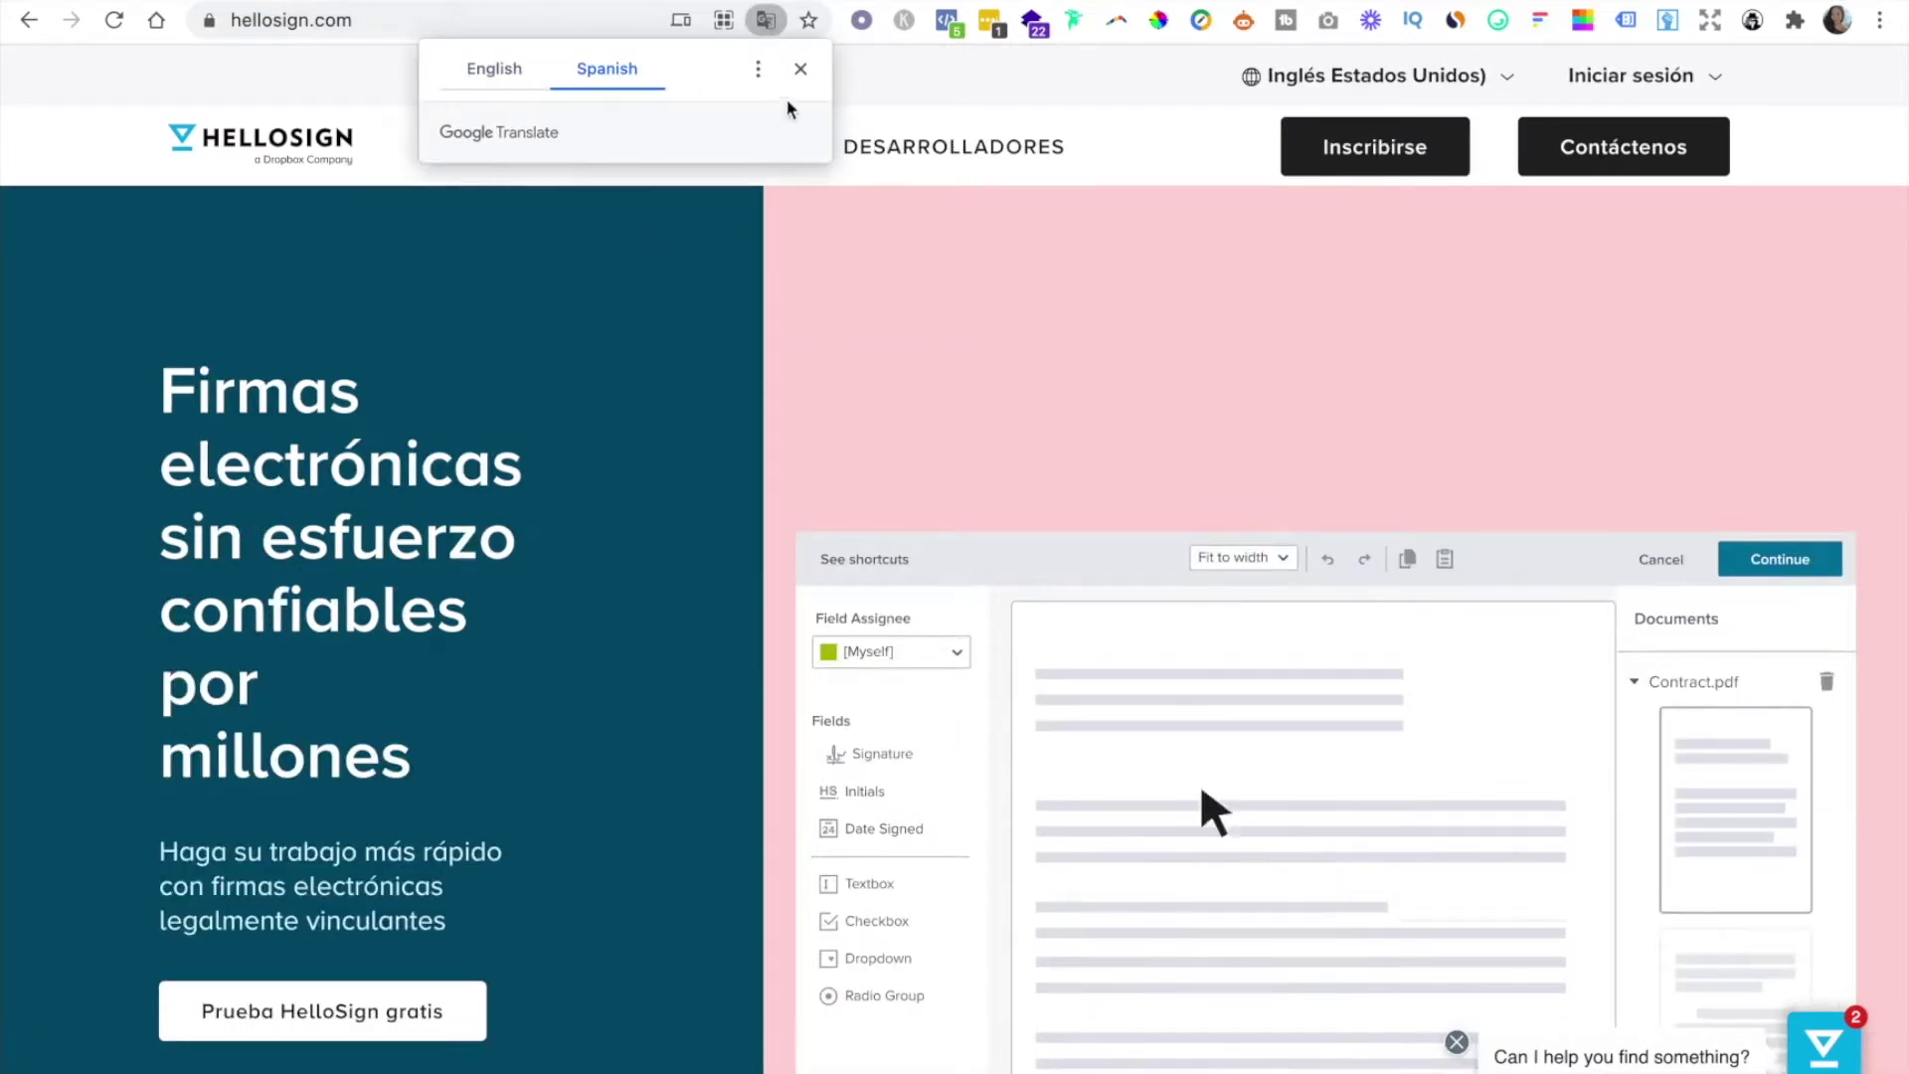
{"action": "left_click", "coordinate": [800, 70]}
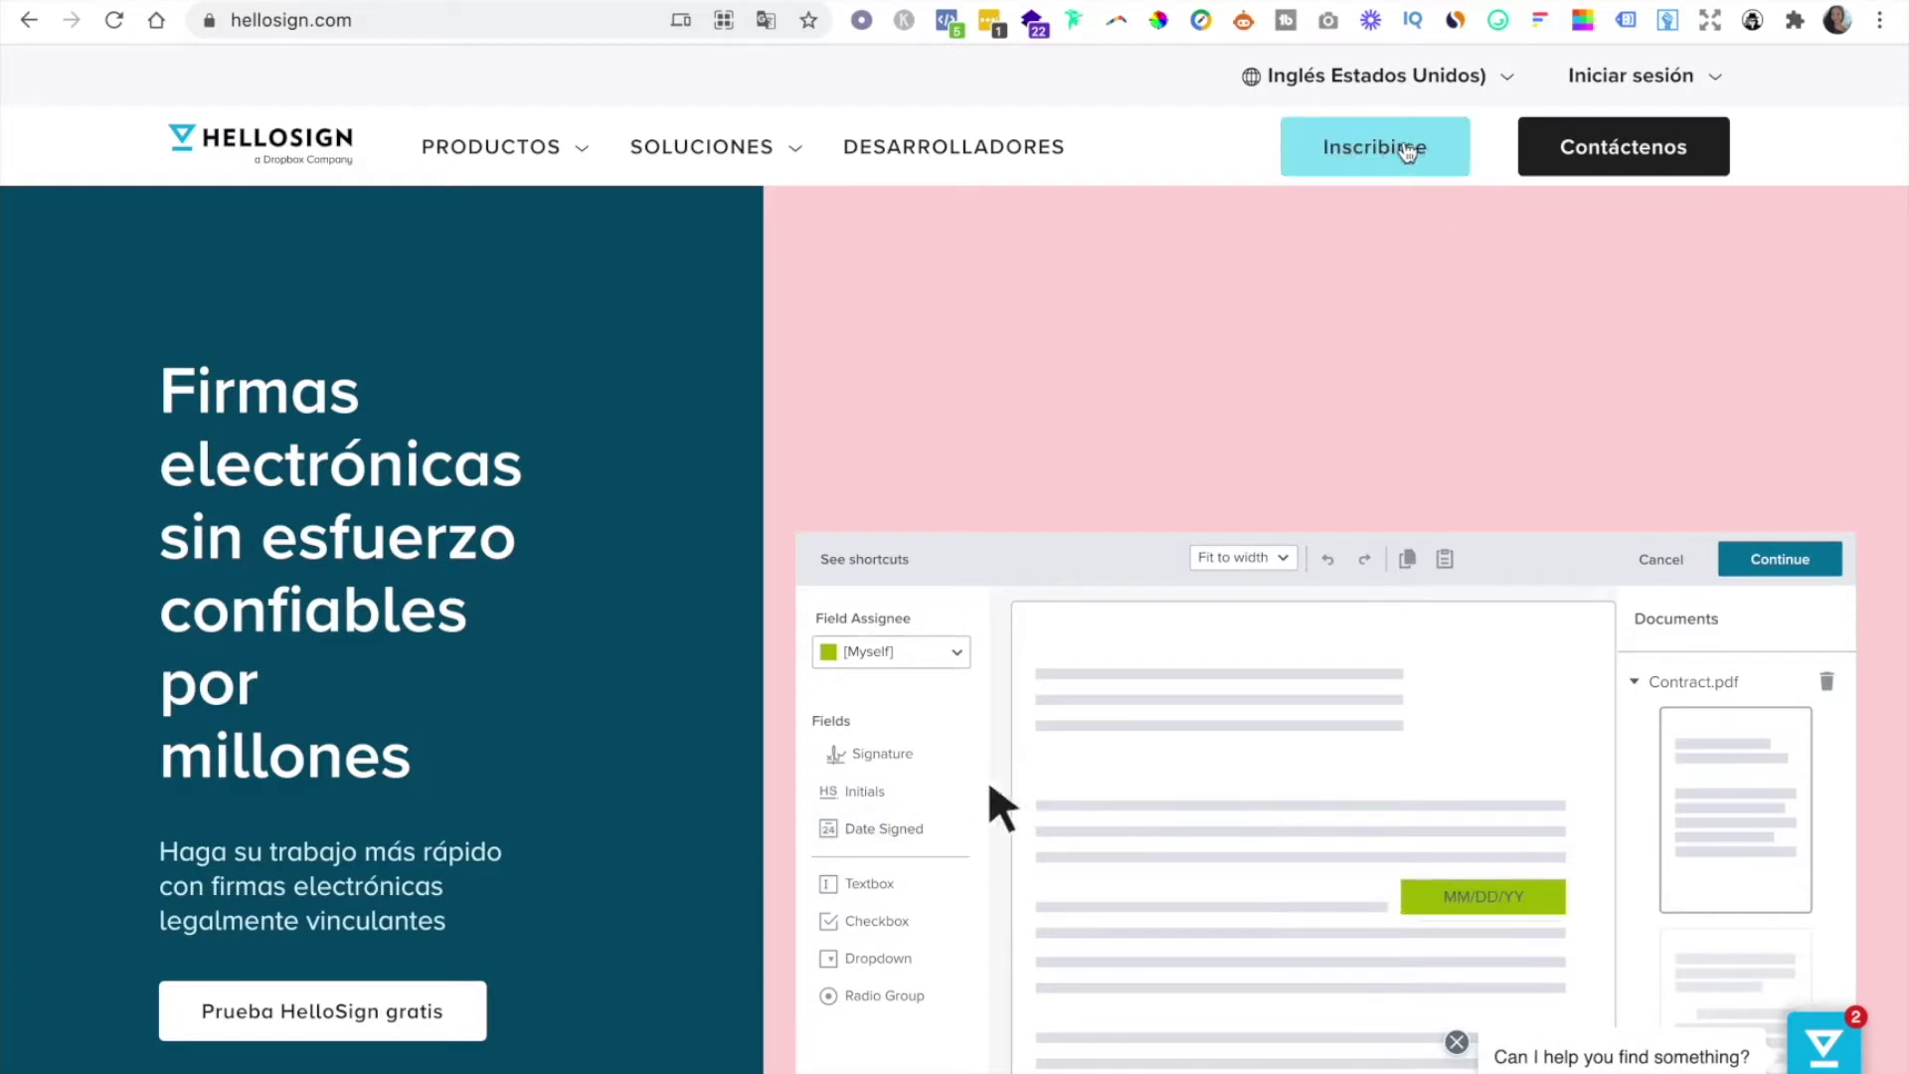
Open the HelloSign sign-up form and create an account with the owner's e-mail address
{"action": "left_click", "coordinate": [1406, 151]}
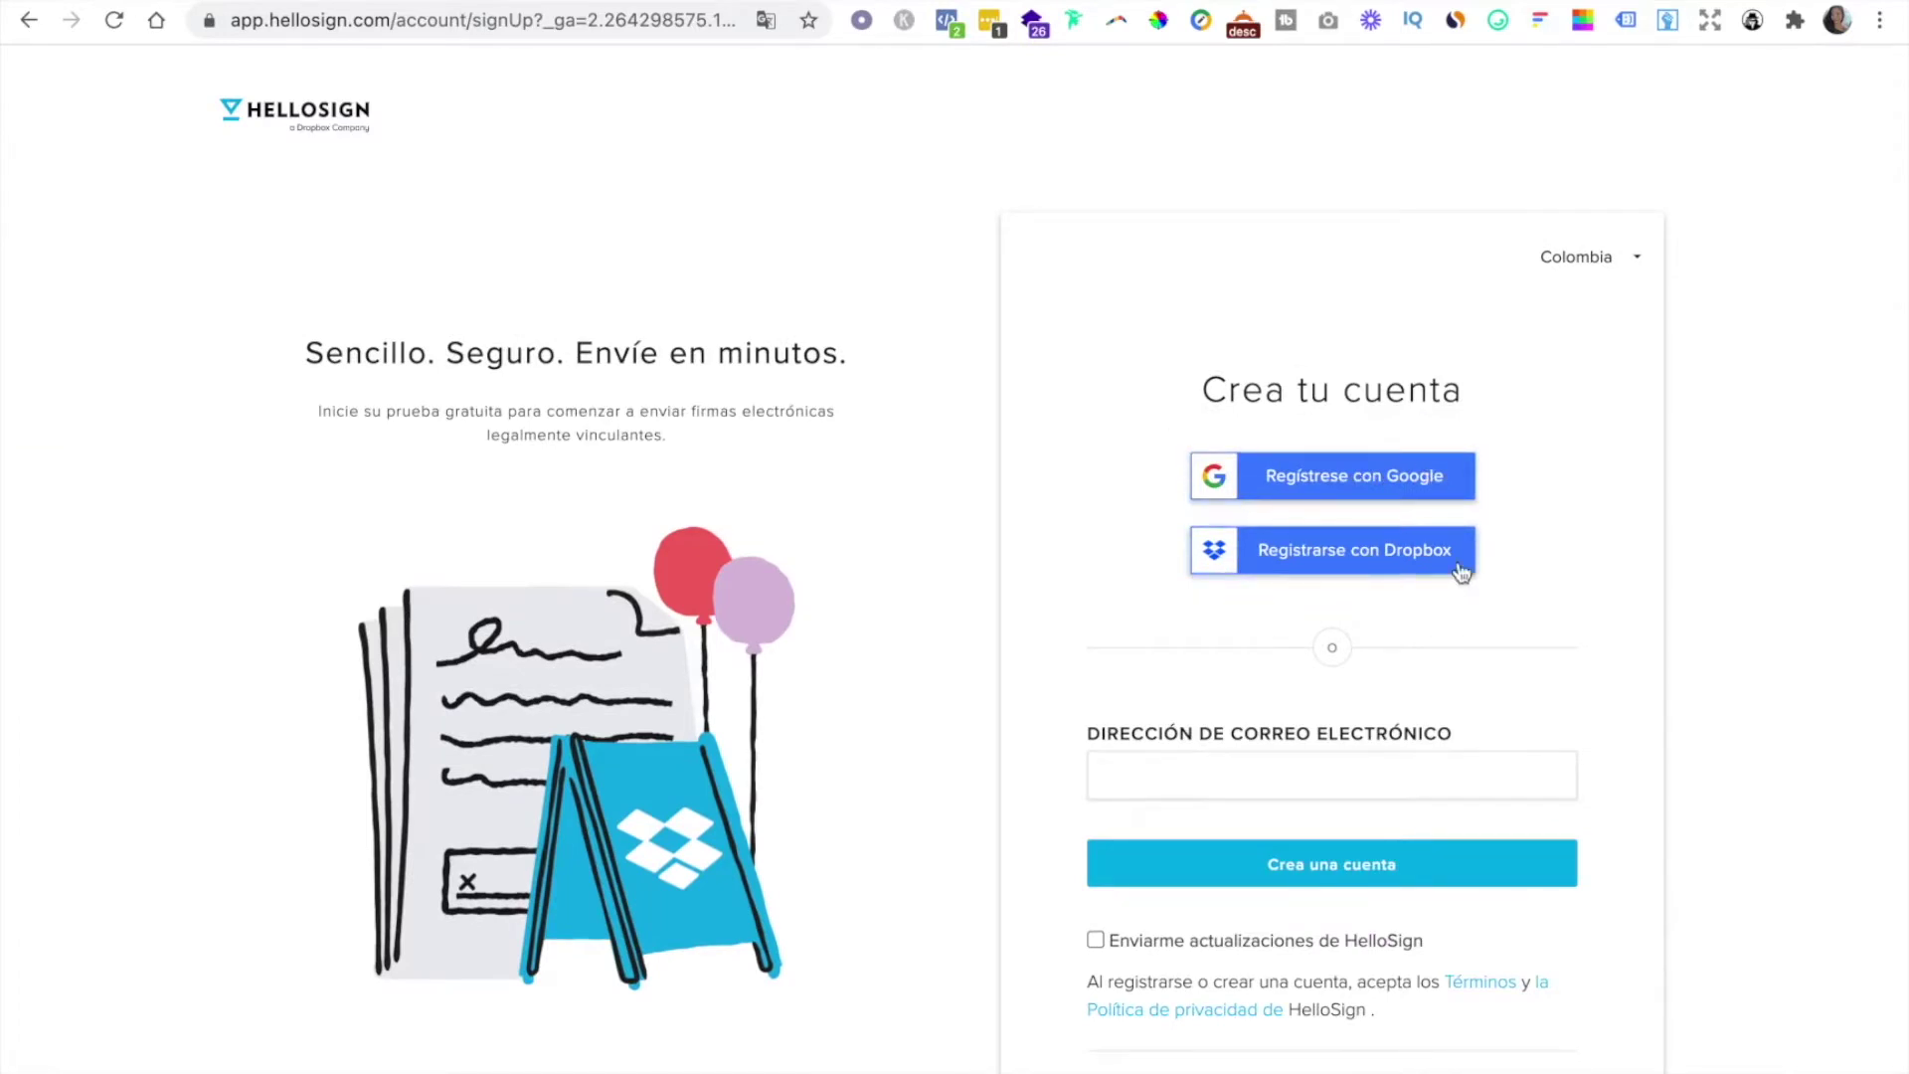
{"action": "scroll", "coordinate": [1422, 571], "scroll_direction": "down", "scroll_amount": 1}
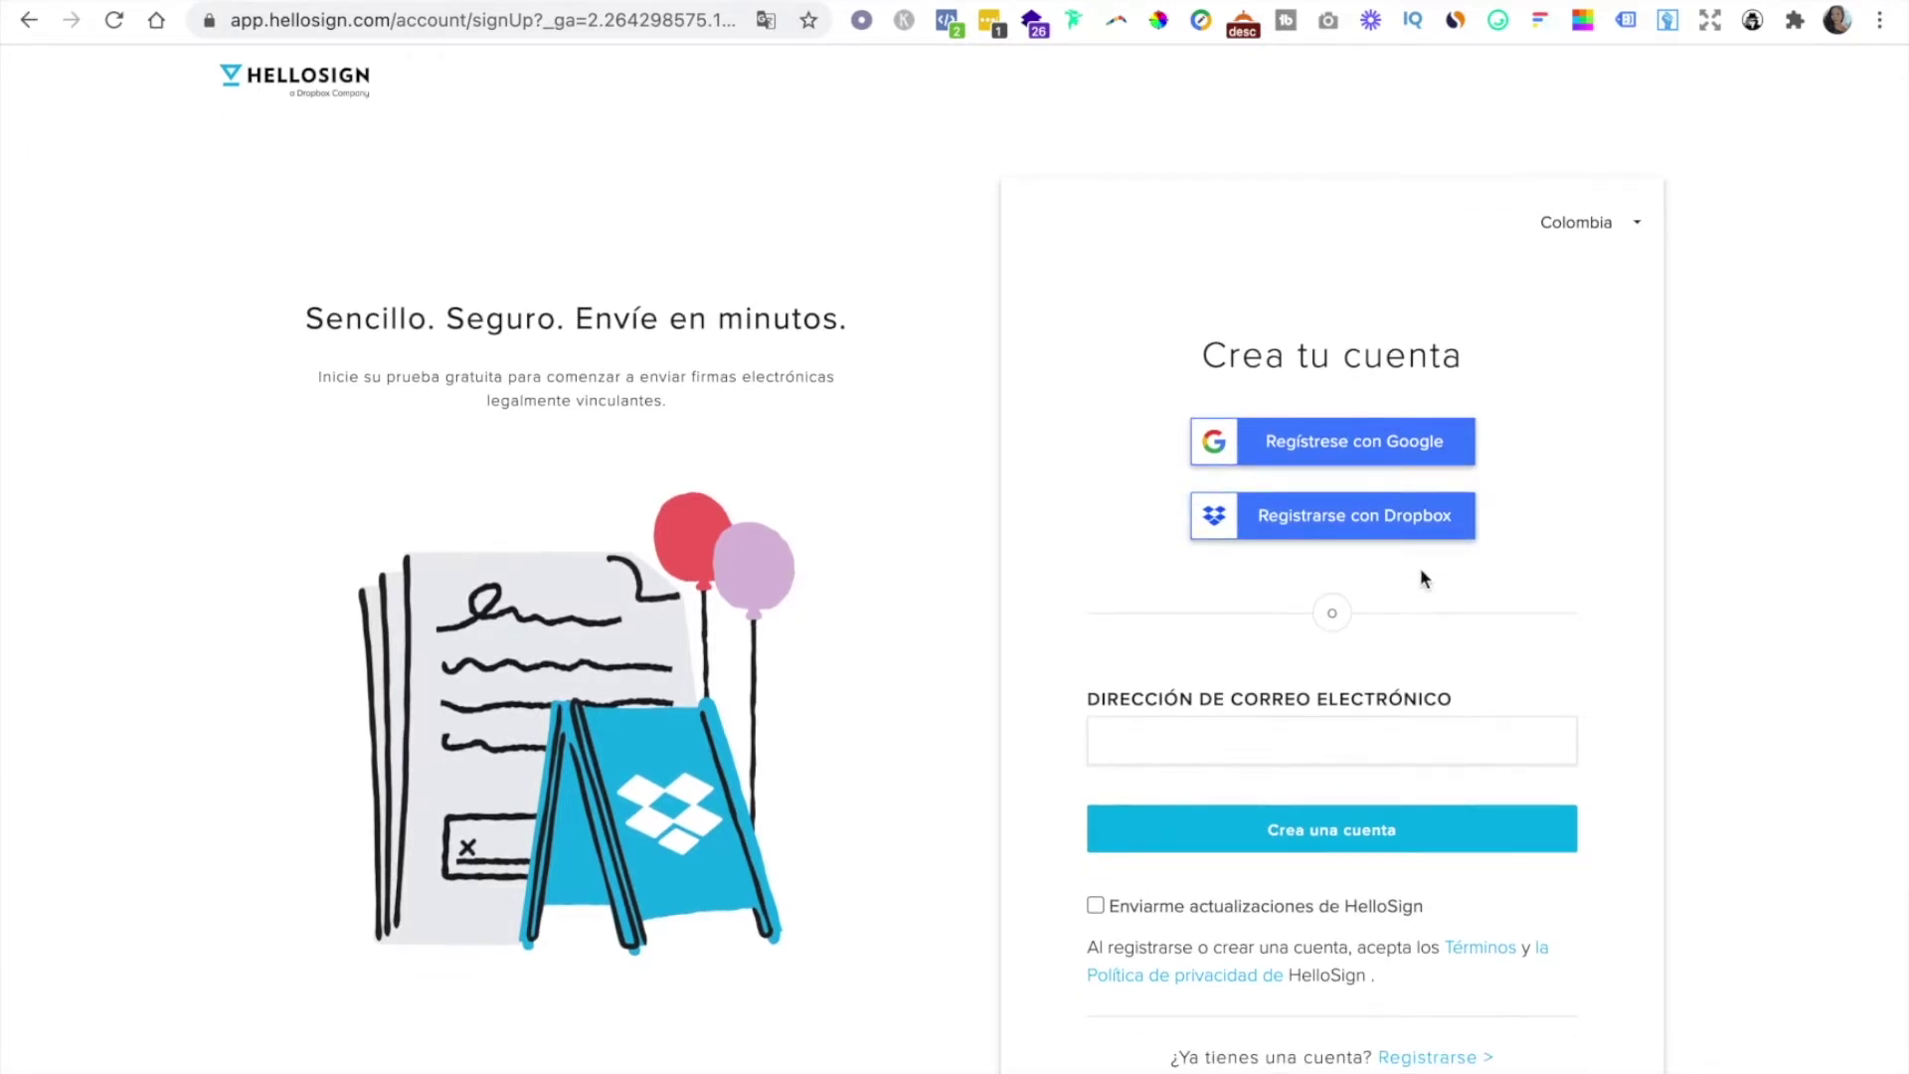
{"action": "scroll", "coordinate": [1422, 575], "scroll_direction": "down", "scroll_amount": 1}
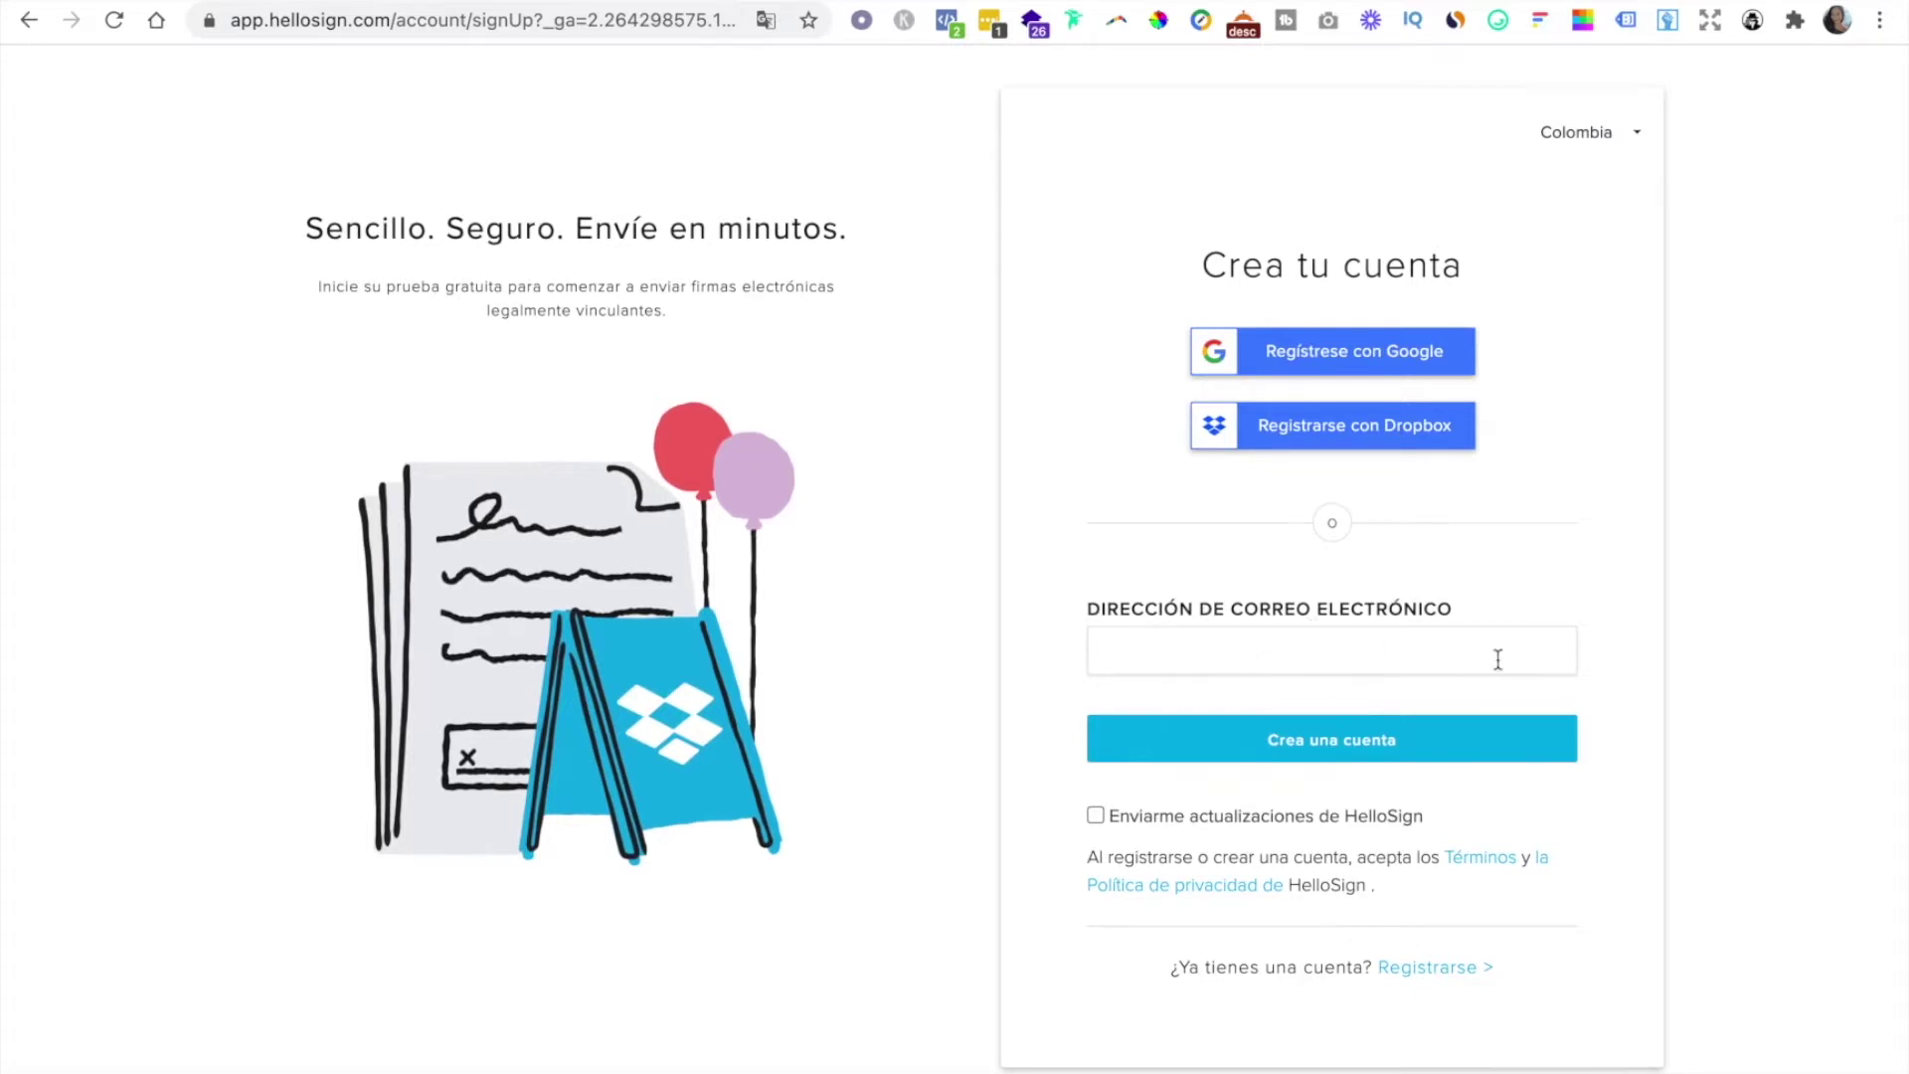
{"action": "left_click", "coordinate": [1418, 656]}
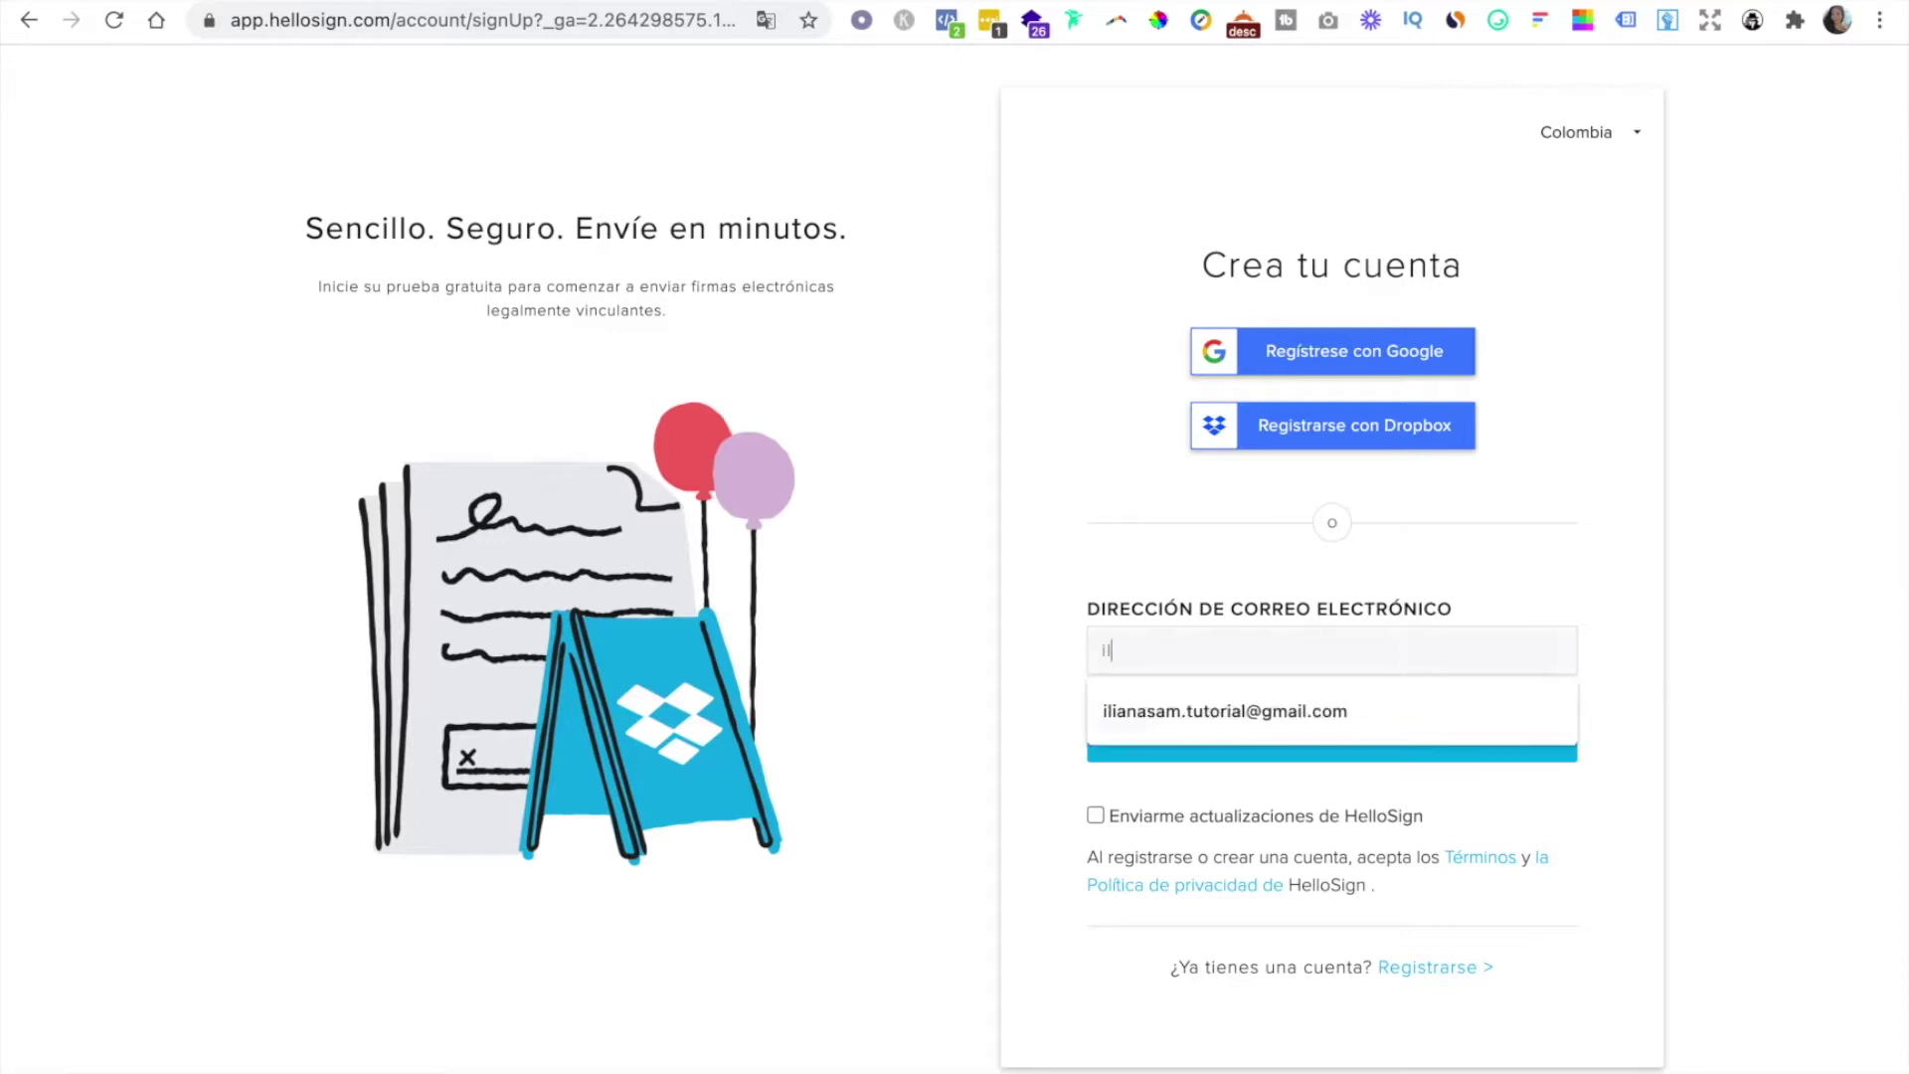
{"action": "left_click", "coordinate": [1293, 708]}
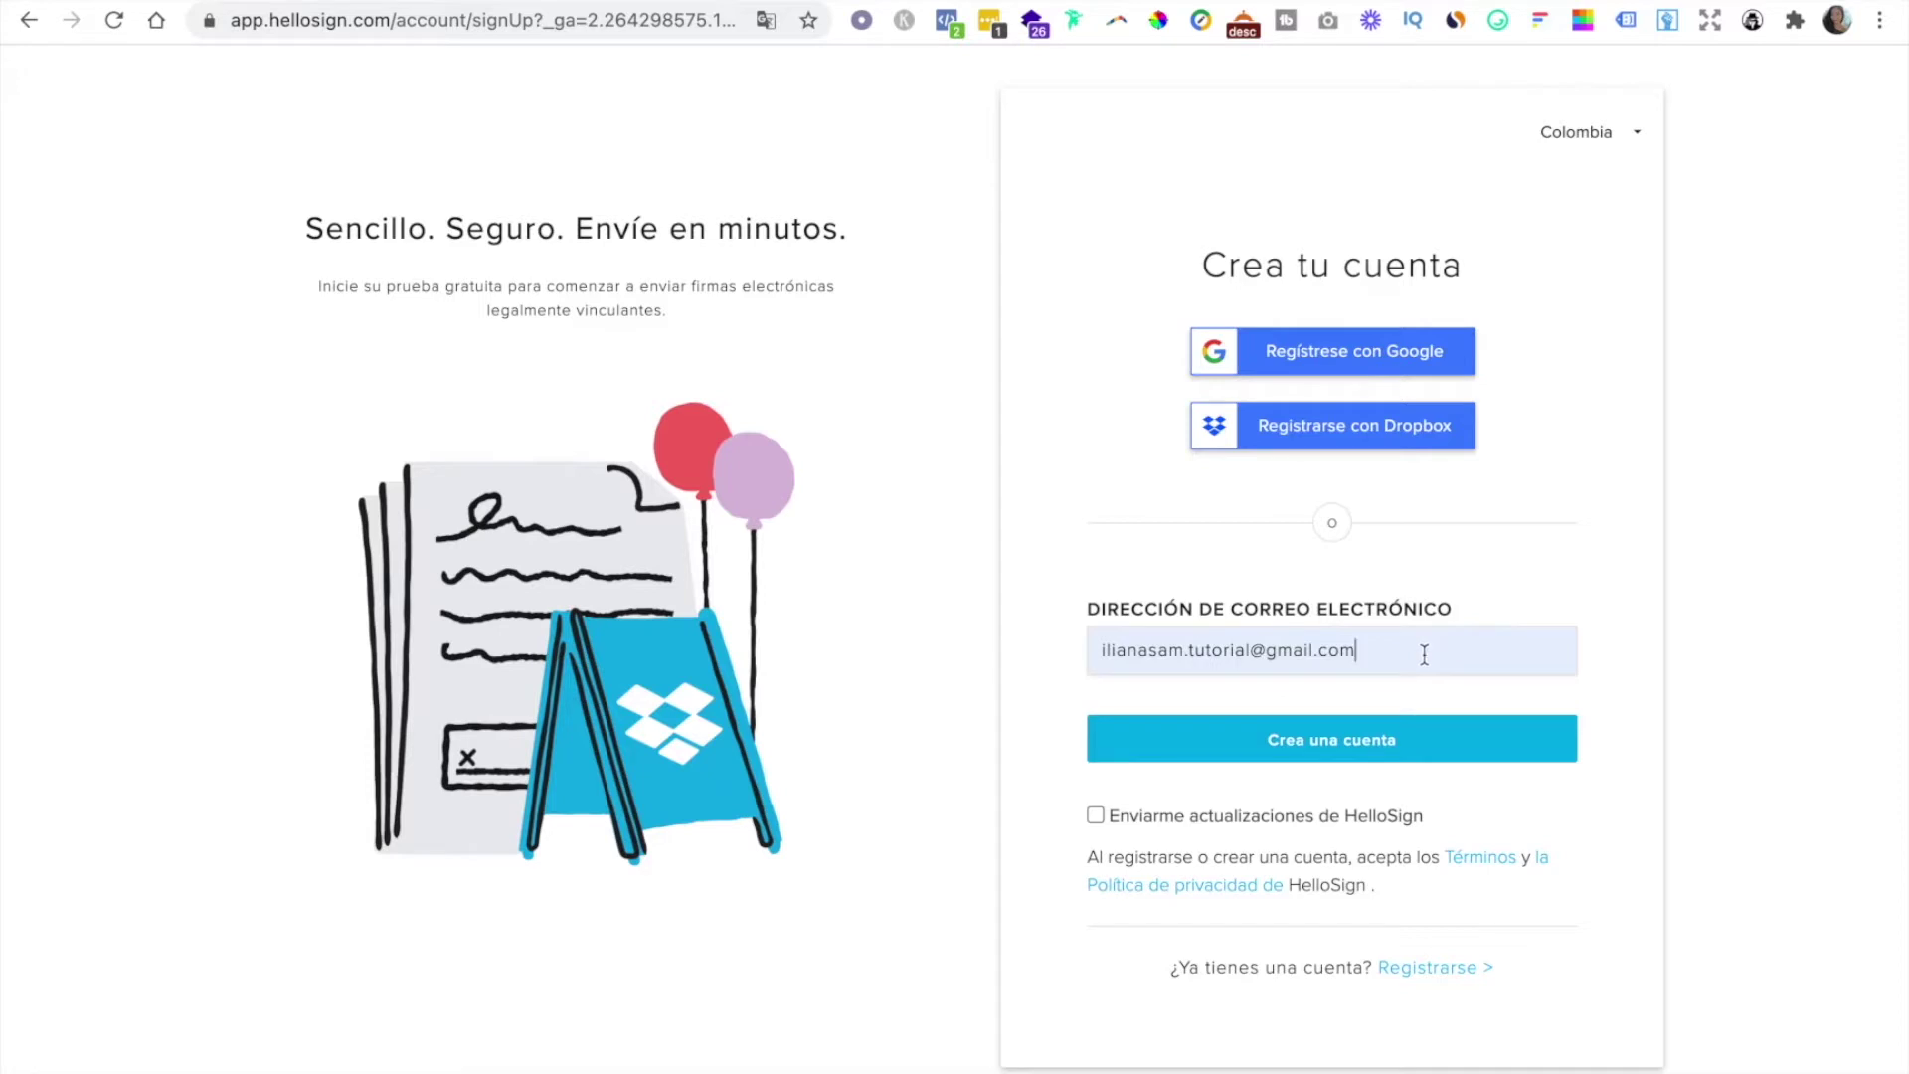
{"action": "left_click", "coordinate": [1331, 755]}
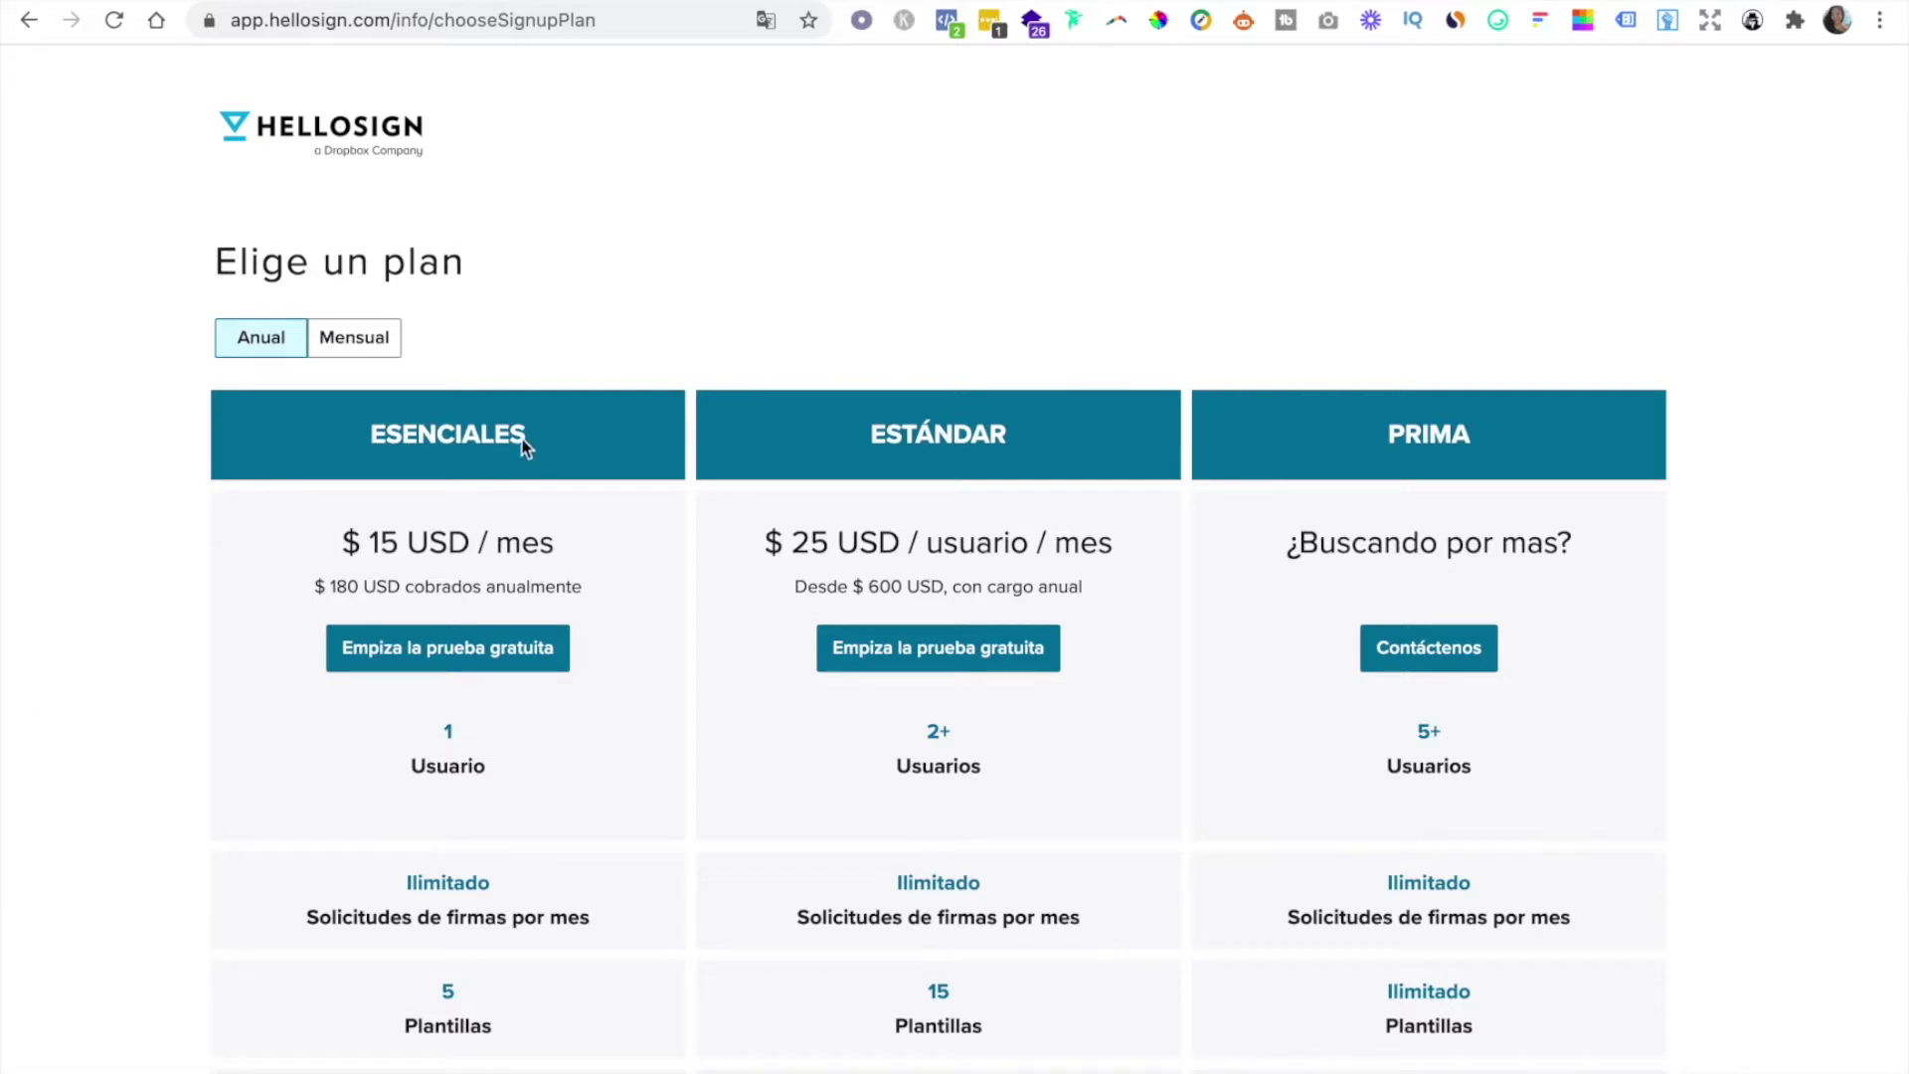
Review the paid plan comparison and choose the free plan instead
{"action": "scroll", "coordinate": [774, 774], "scroll_direction": "down", "scroll_amount": 7}
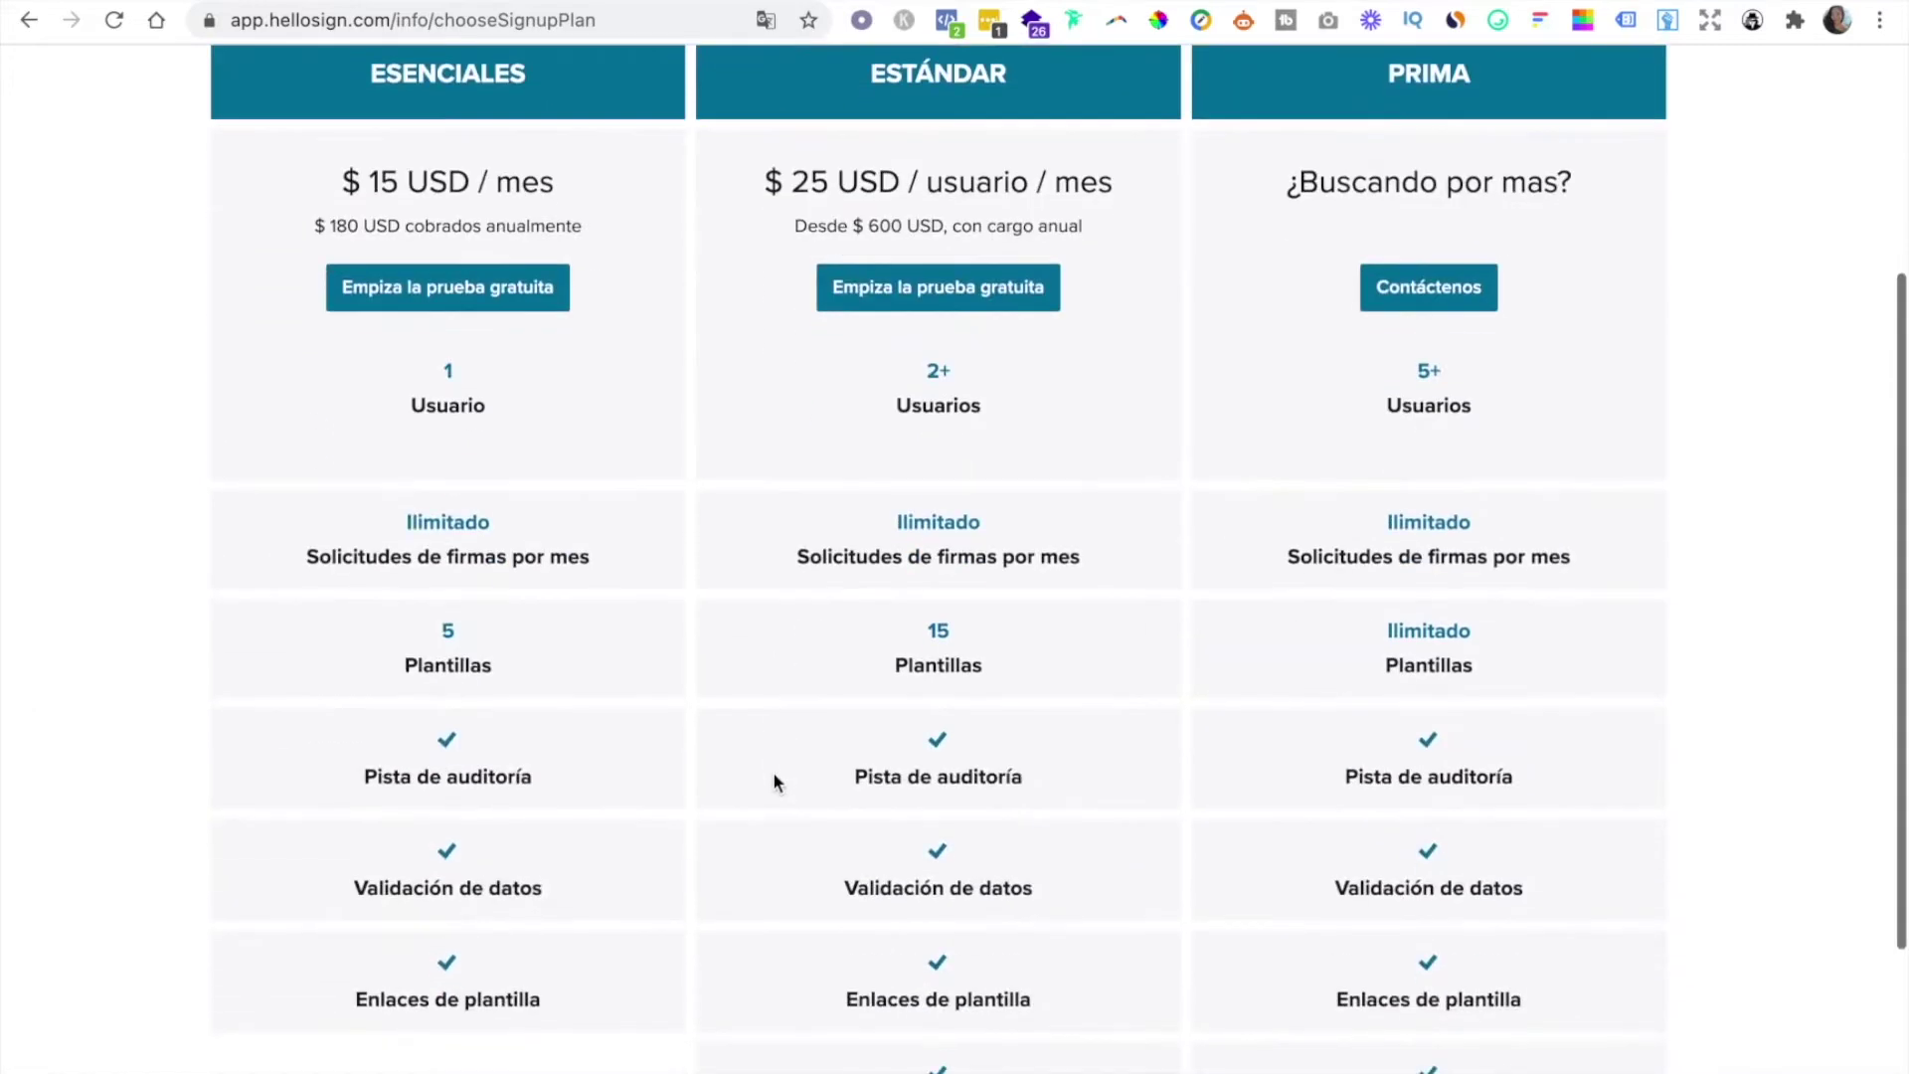
{"action": "scroll", "coordinate": [773, 775], "scroll_direction": "up", "scroll_amount": 4}
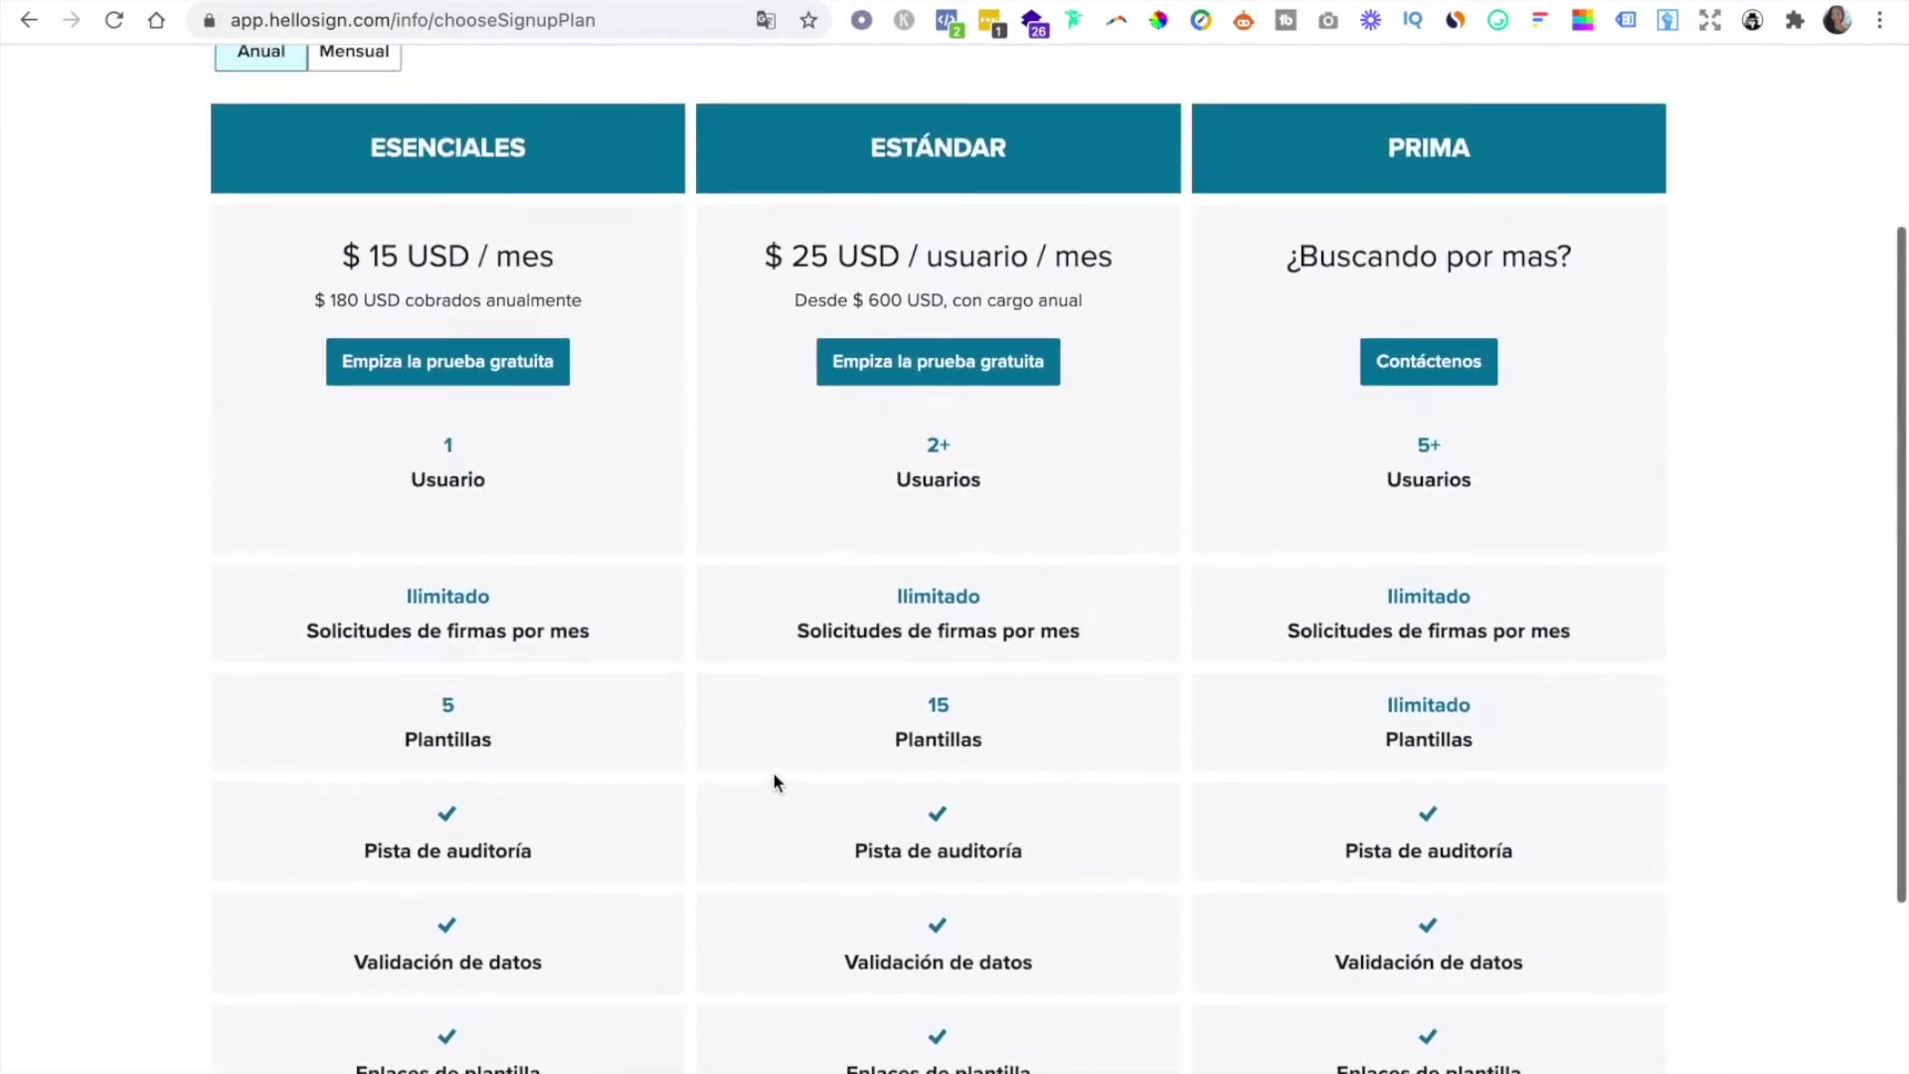
{"action": "scroll", "coordinate": [773, 782], "scroll_direction": "down", "scroll_amount": 4}
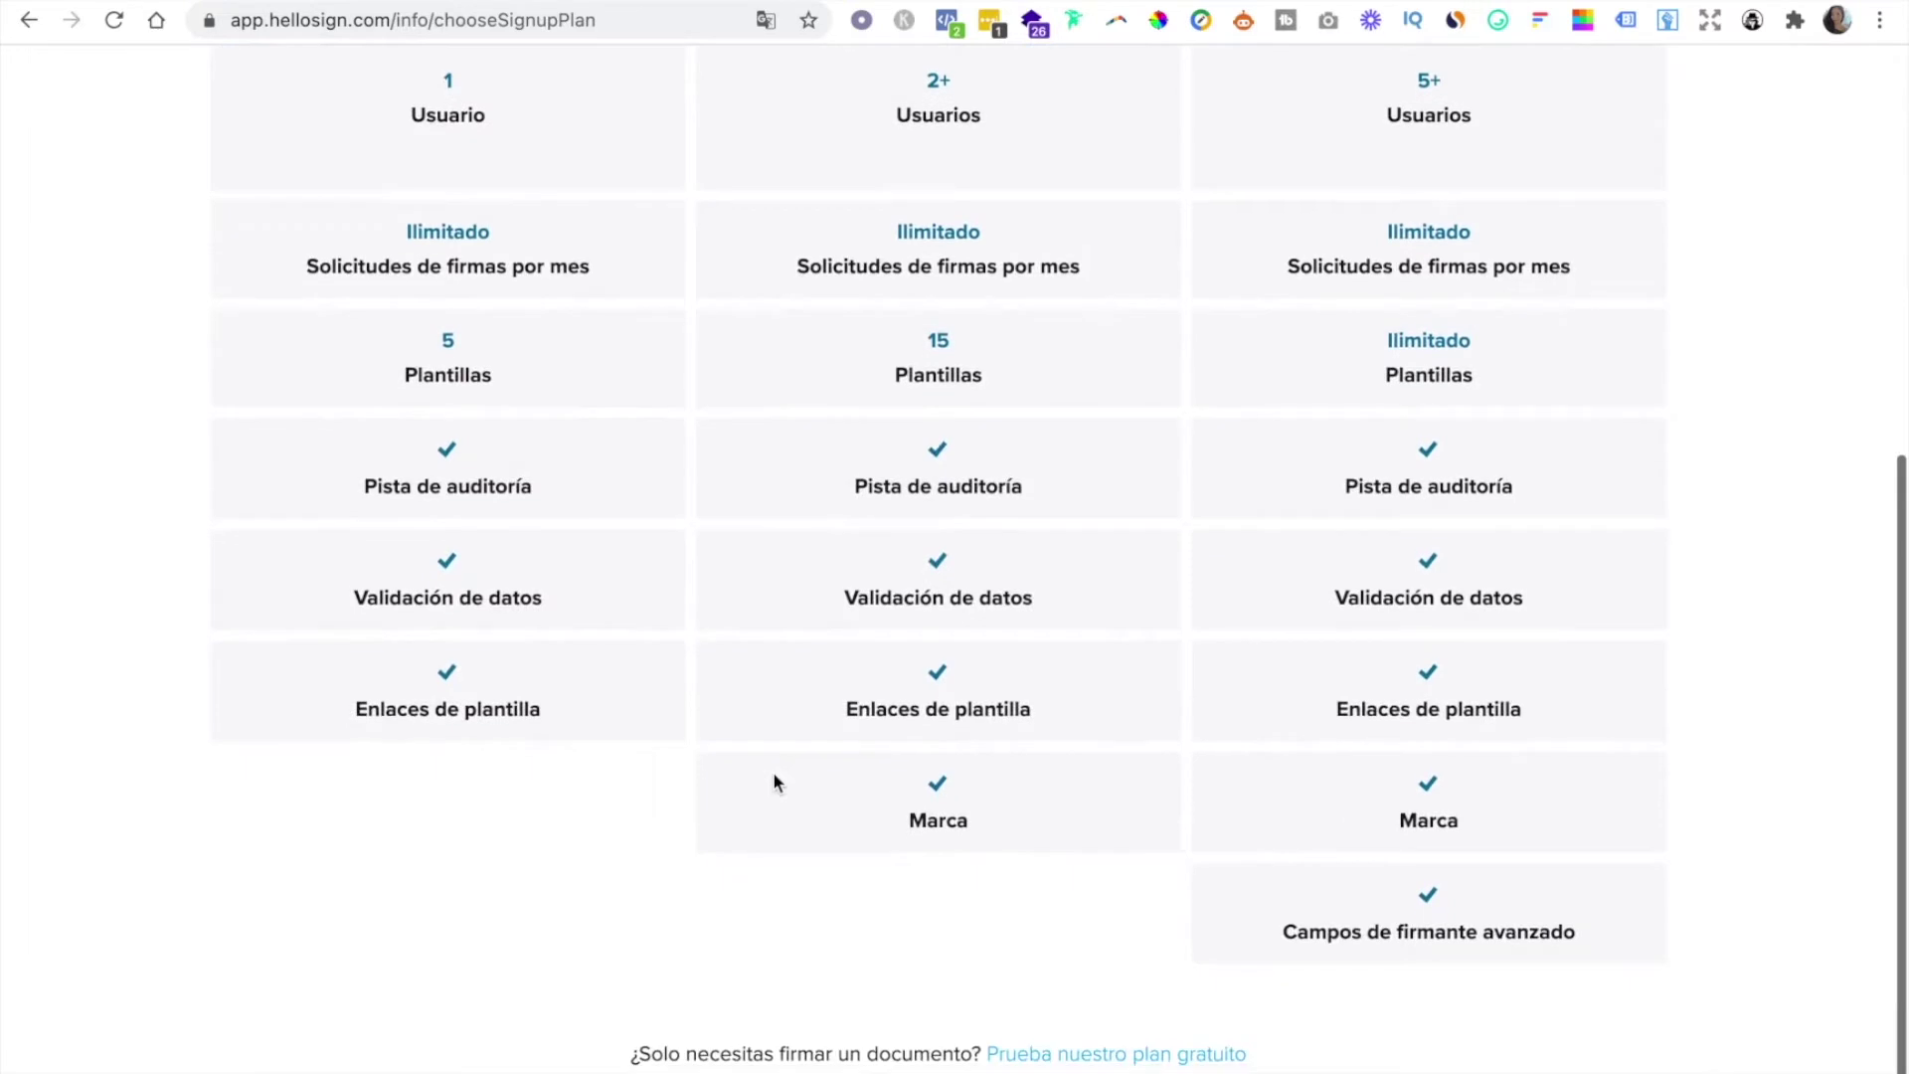
{"action": "left_click", "coordinate": [1103, 1062]}
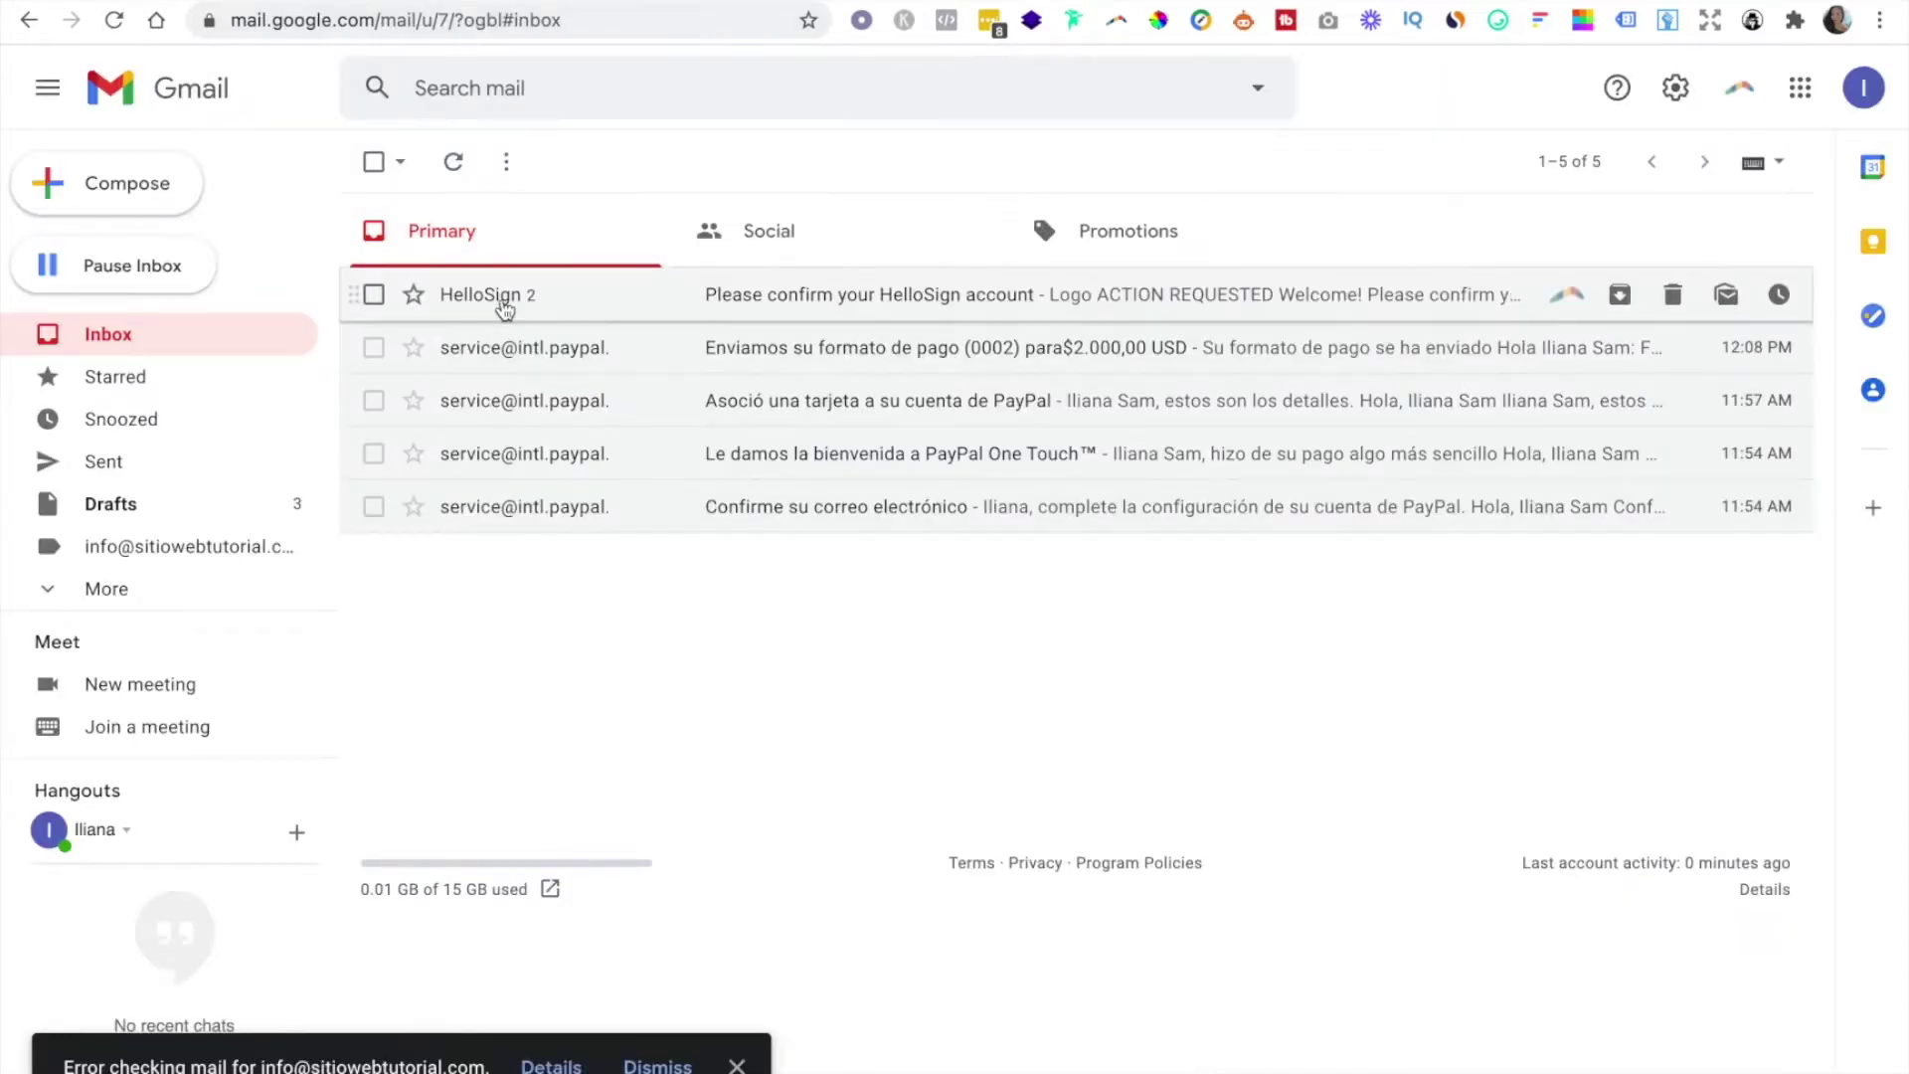
Open the HelloSign confirmation message in the Gmail inbox and confirm the account from it
{"action": "left_click", "coordinate": [500, 304]}
{"action": "scroll", "coordinate": [888, 813], "scroll_direction": "down", "scroll_amount": 2}
{"action": "left_click", "coordinate": [921, 763]}
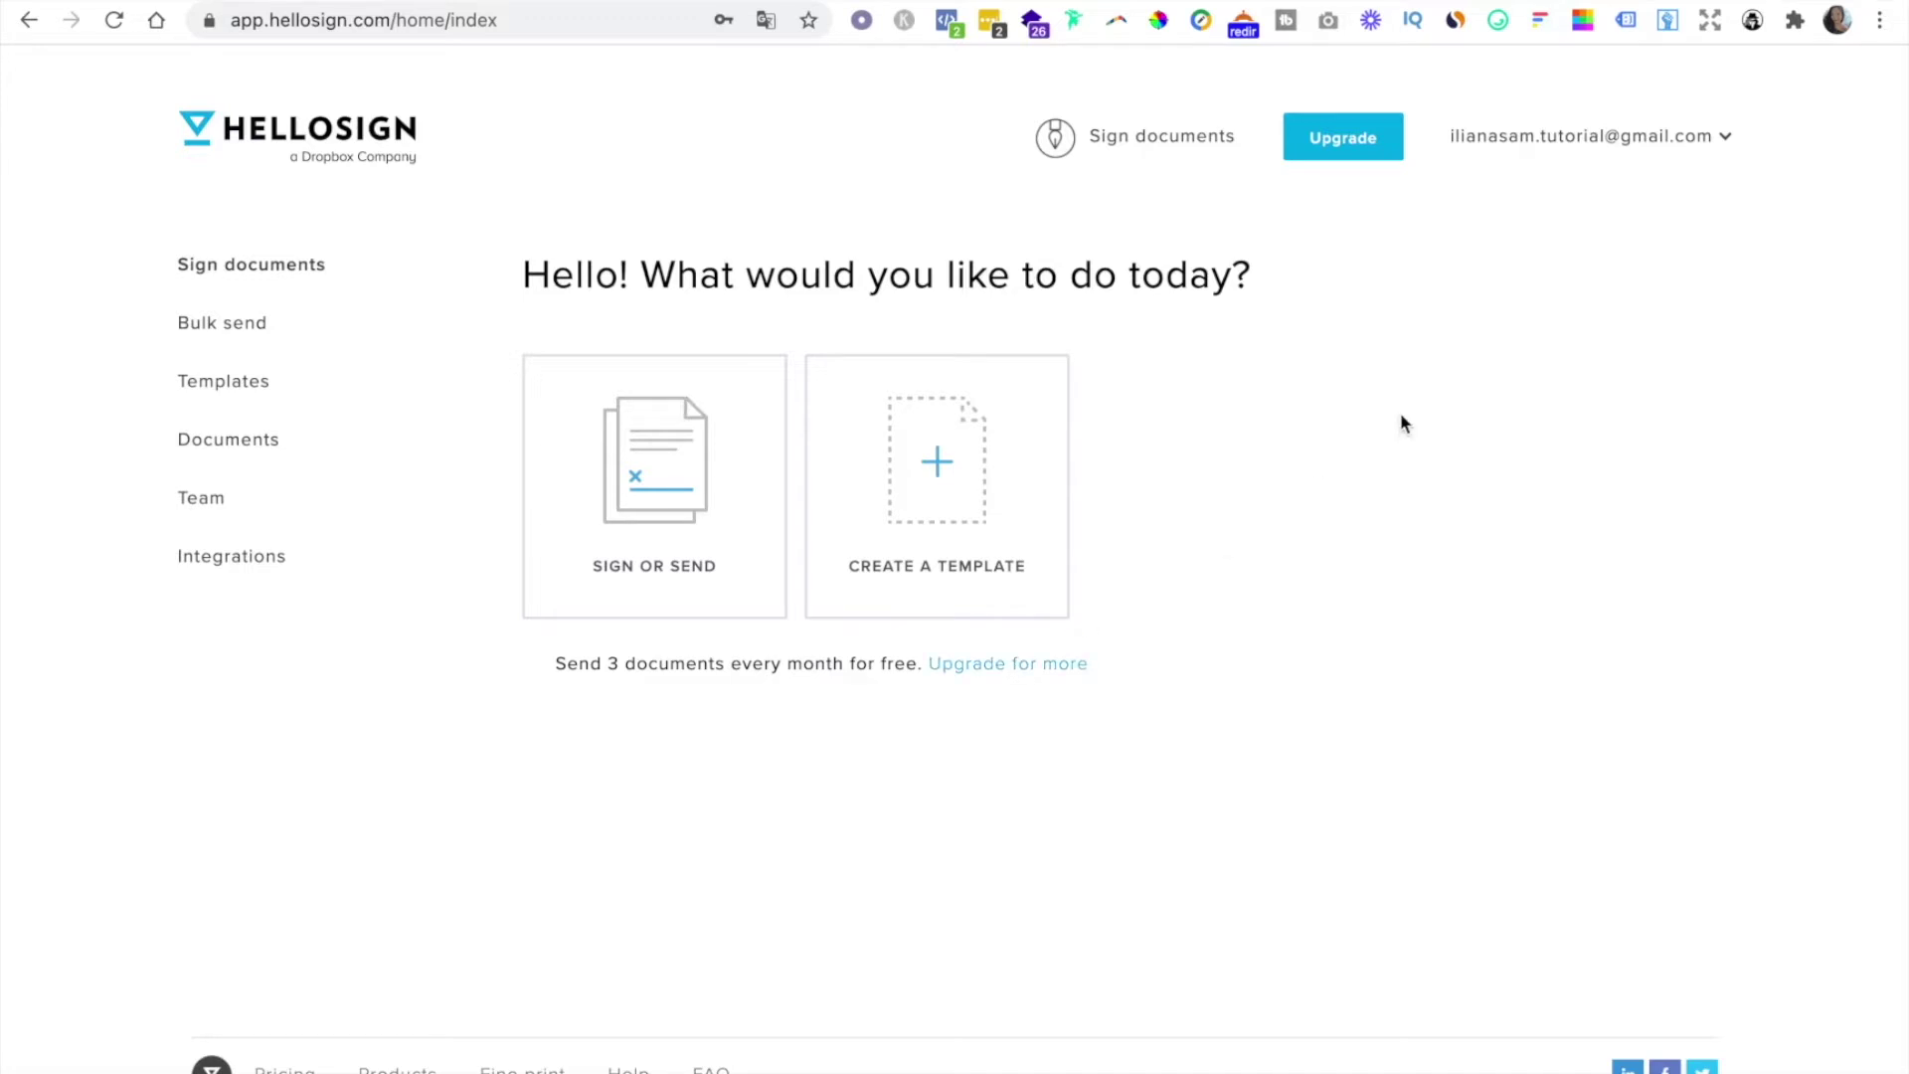
Start creating a signature for the account and look through the draw, type and photo methods
{"action": "left_click", "coordinate": [1651, 139]}
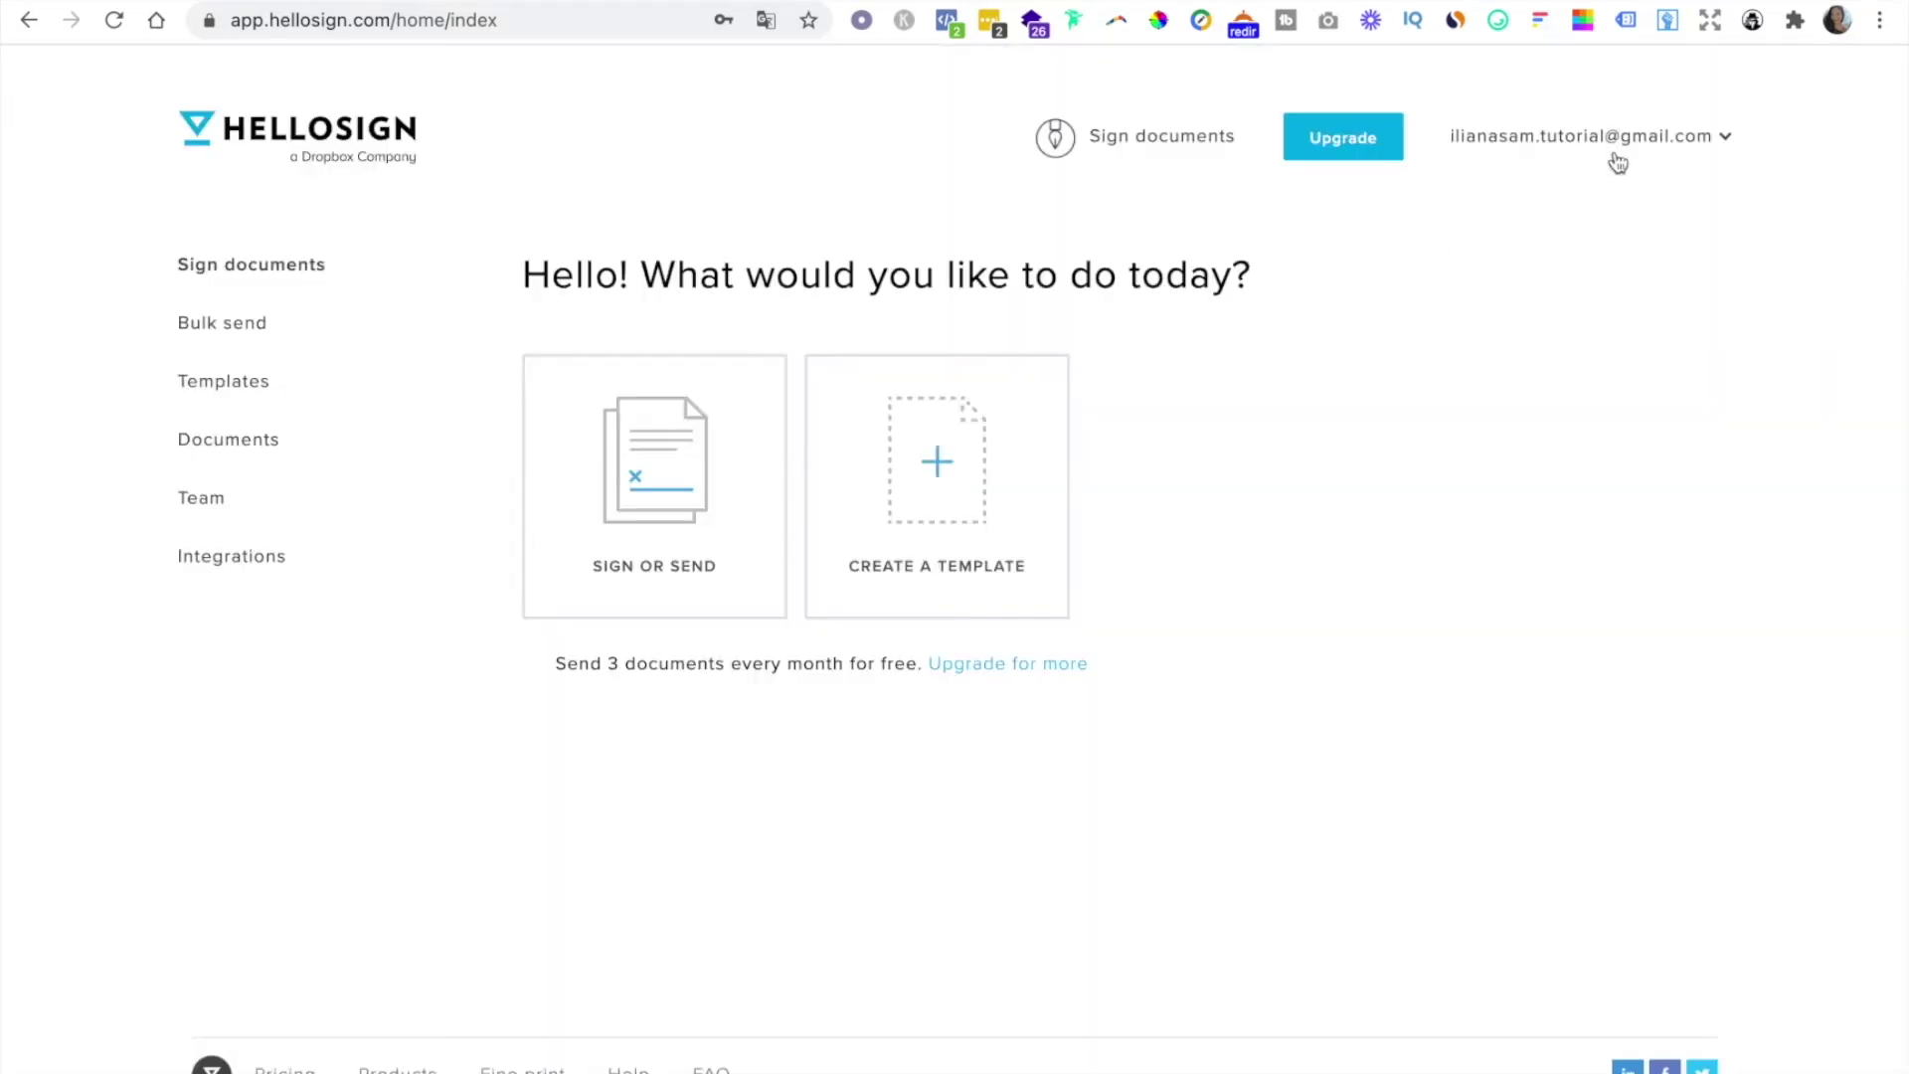
{"action": "left_click", "coordinate": [1624, 140]}
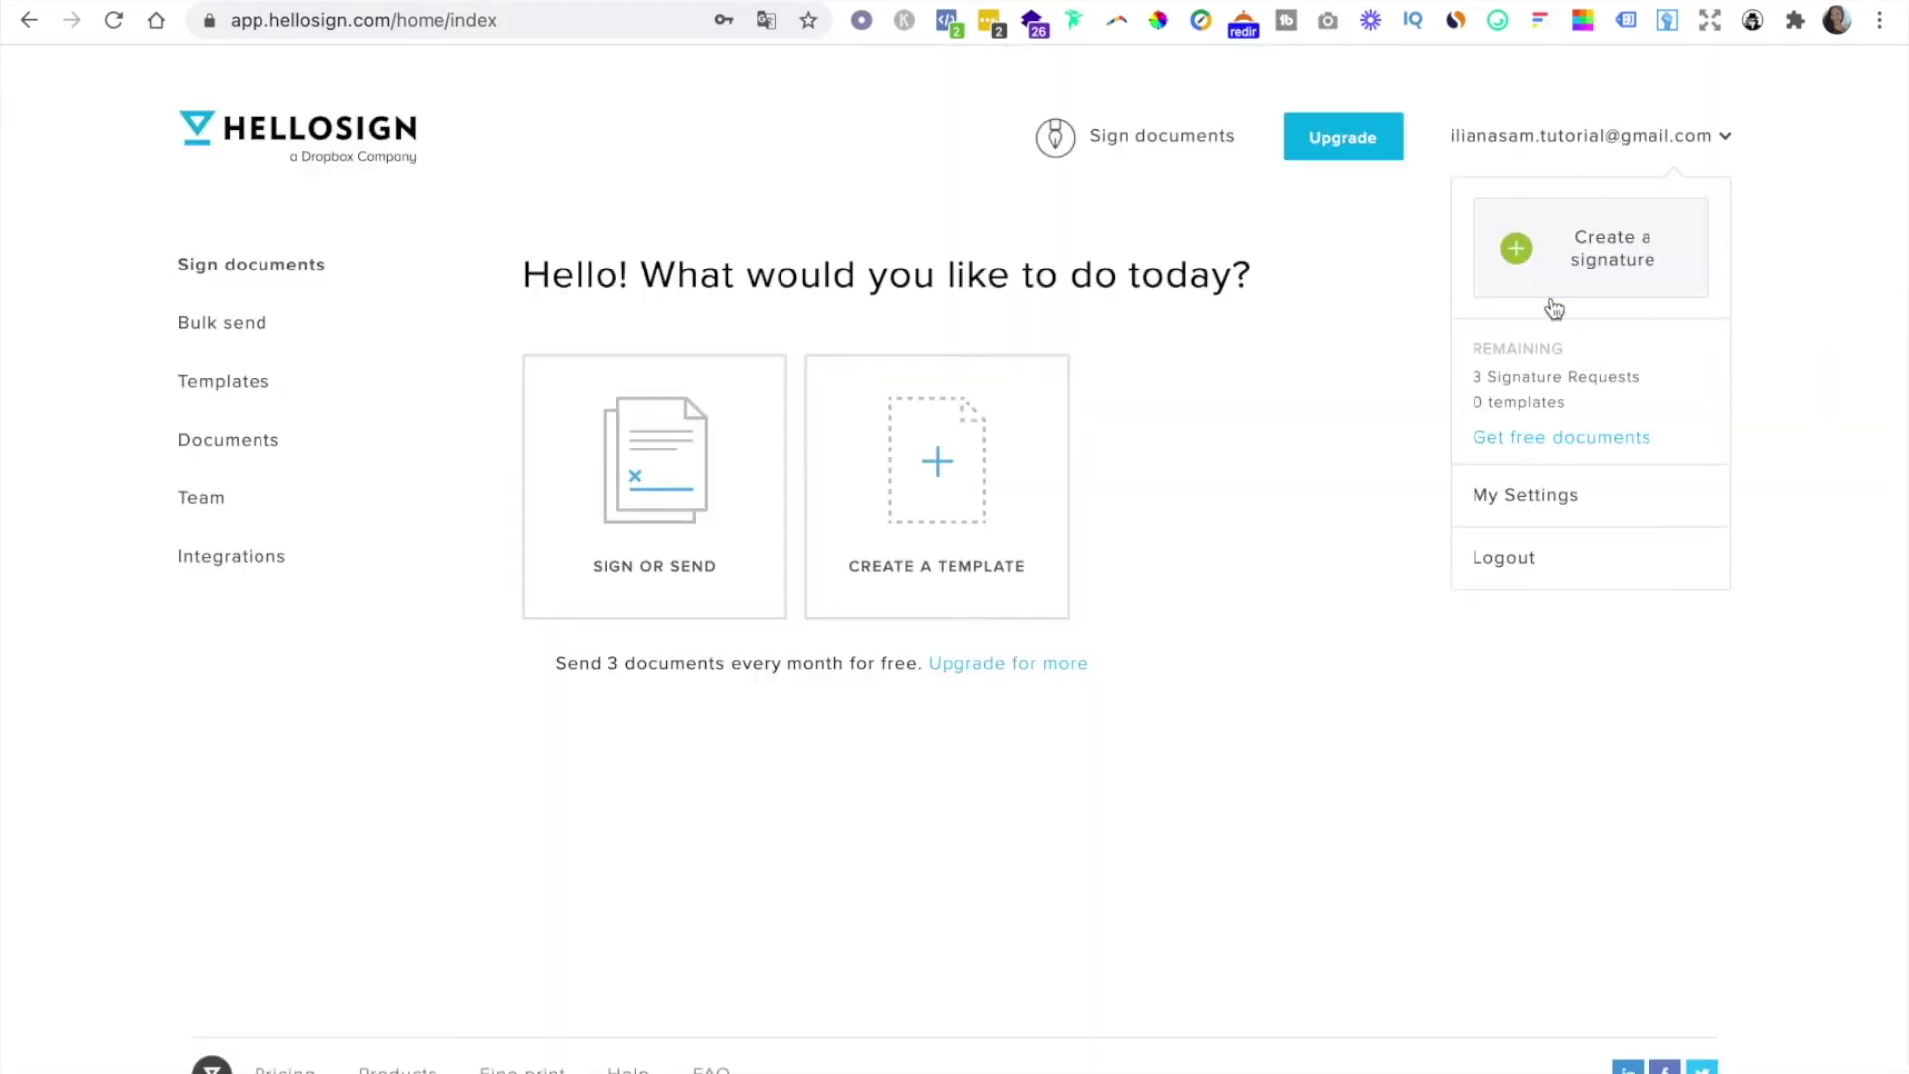
{"action": "left_click", "coordinate": [1611, 257]}
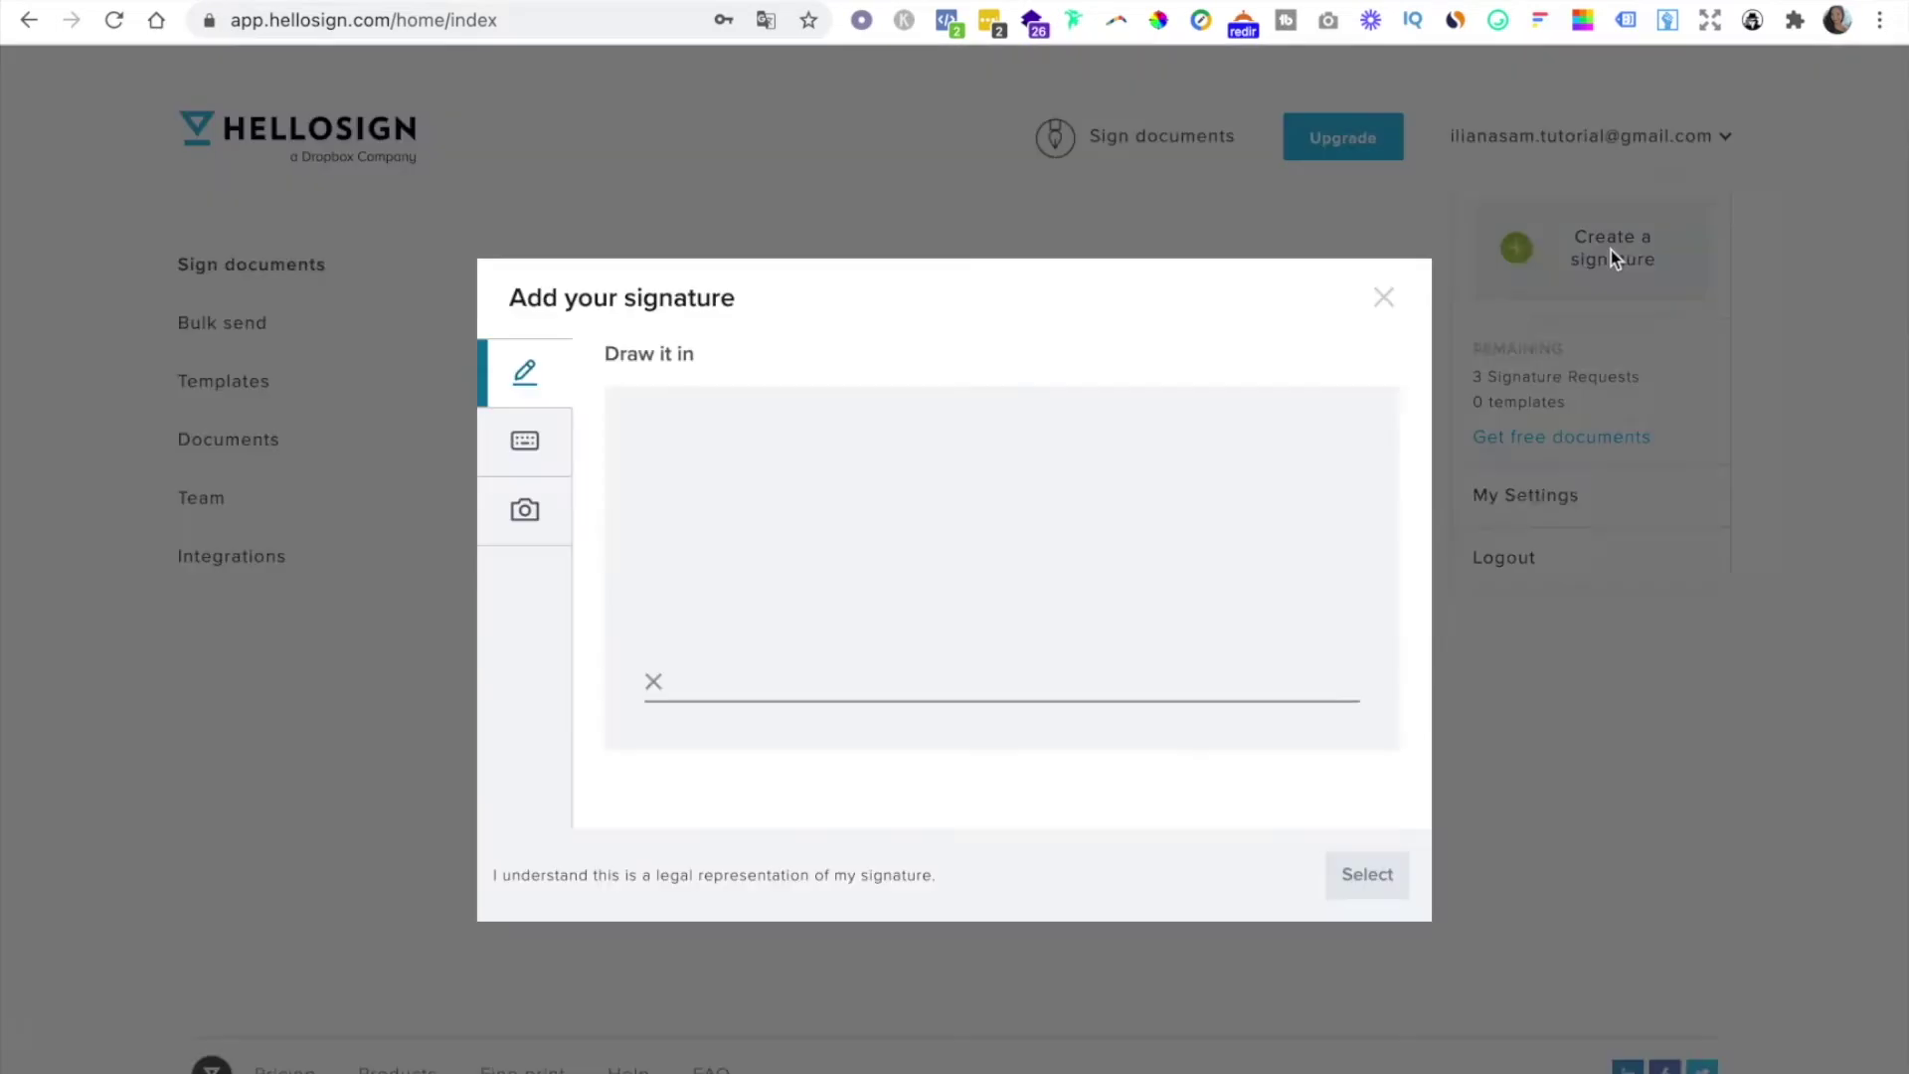
{"action": "left_click", "coordinate": [525, 440]}
{"action": "left_click", "coordinate": [525, 509]}
{"action": "left_click", "coordinate": [527, 374]}
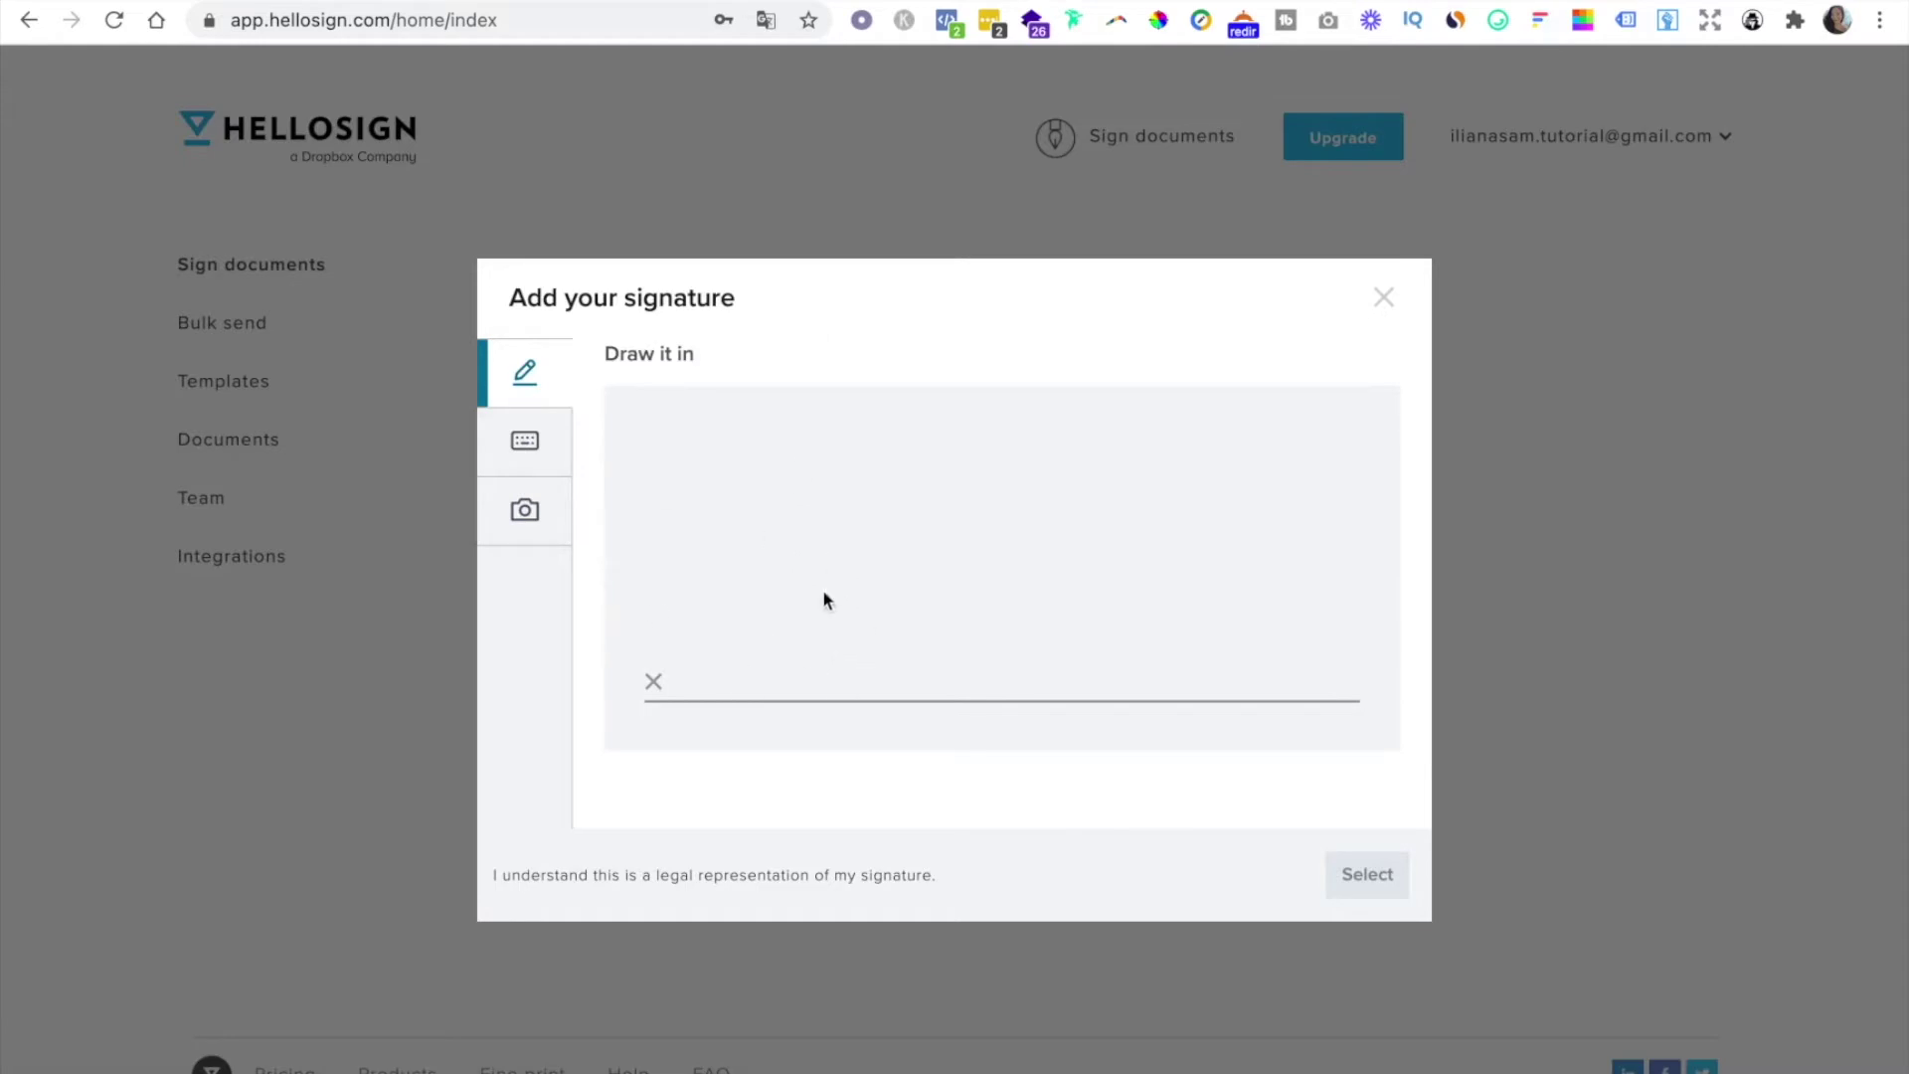
{"action": "left_click", "coordinate": [507, 455]}
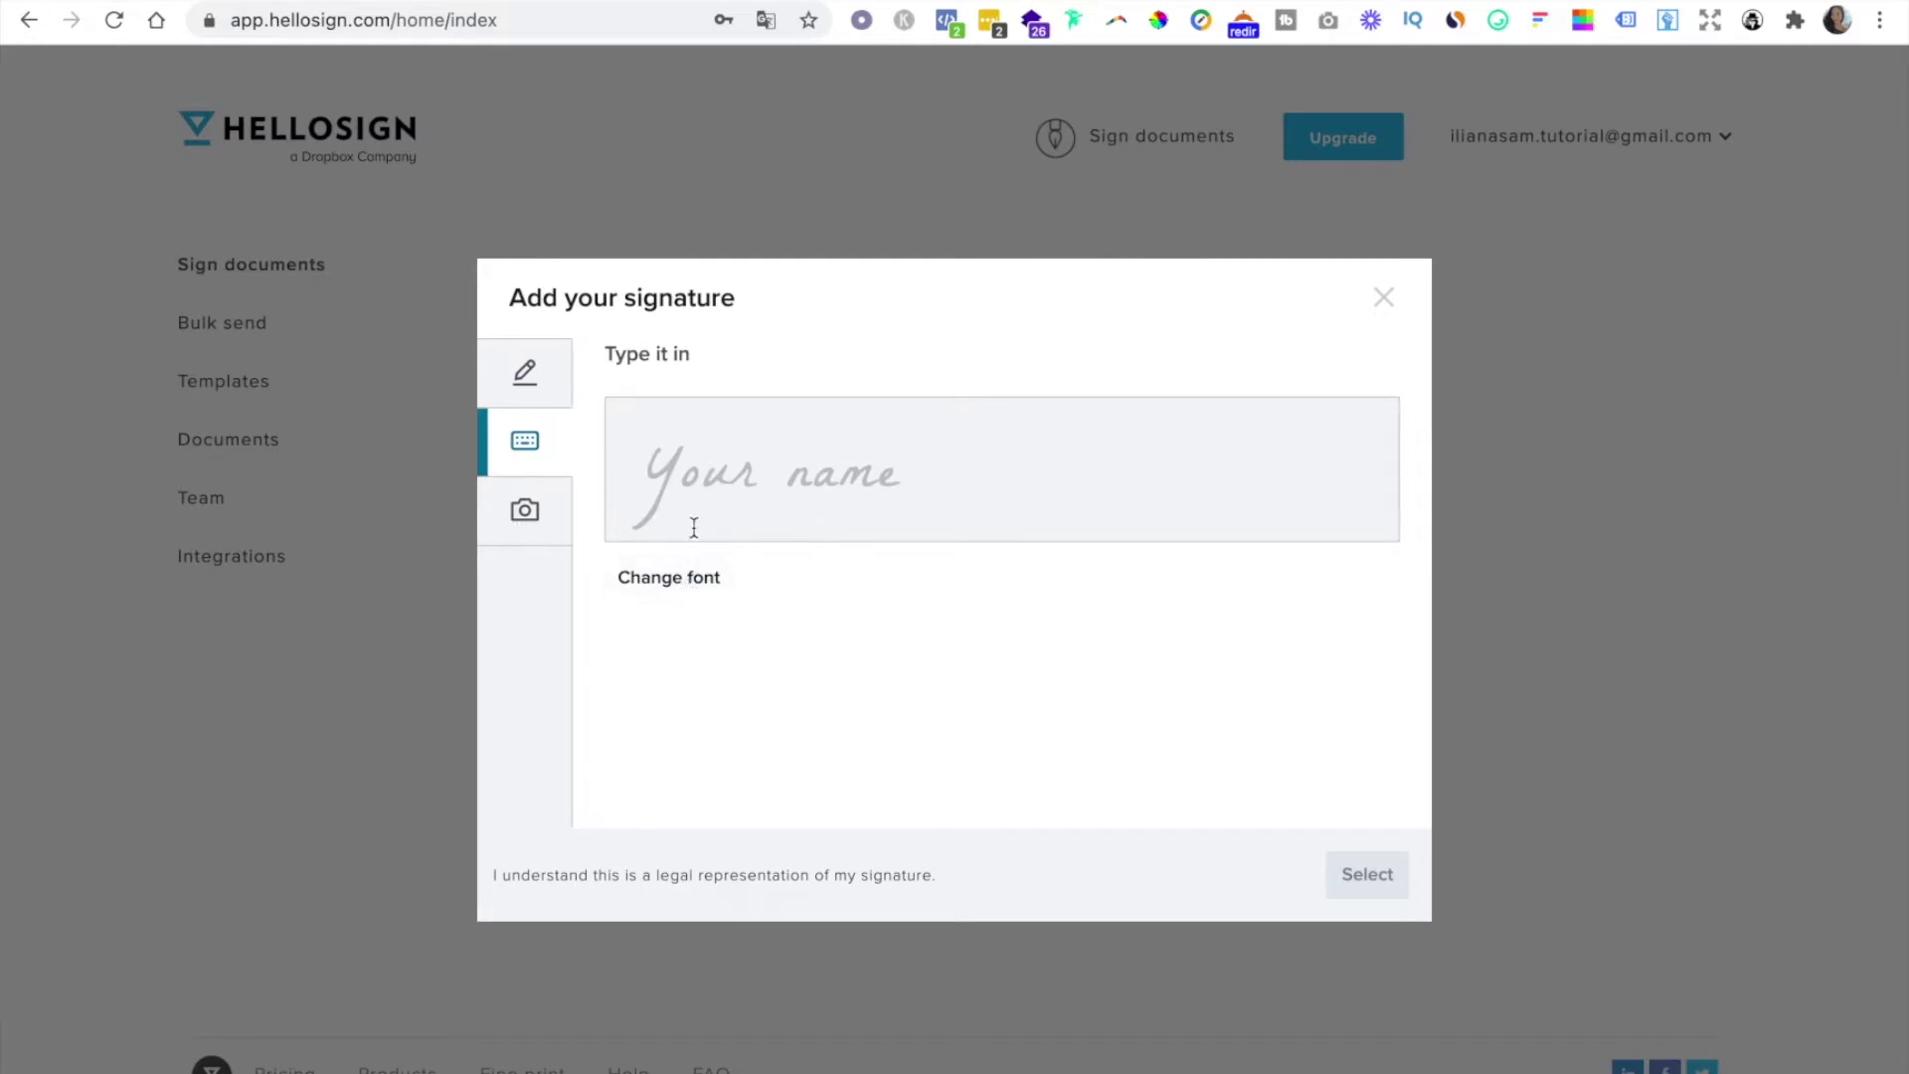
{"action": "left_click", "coordinate": [490, 525]}
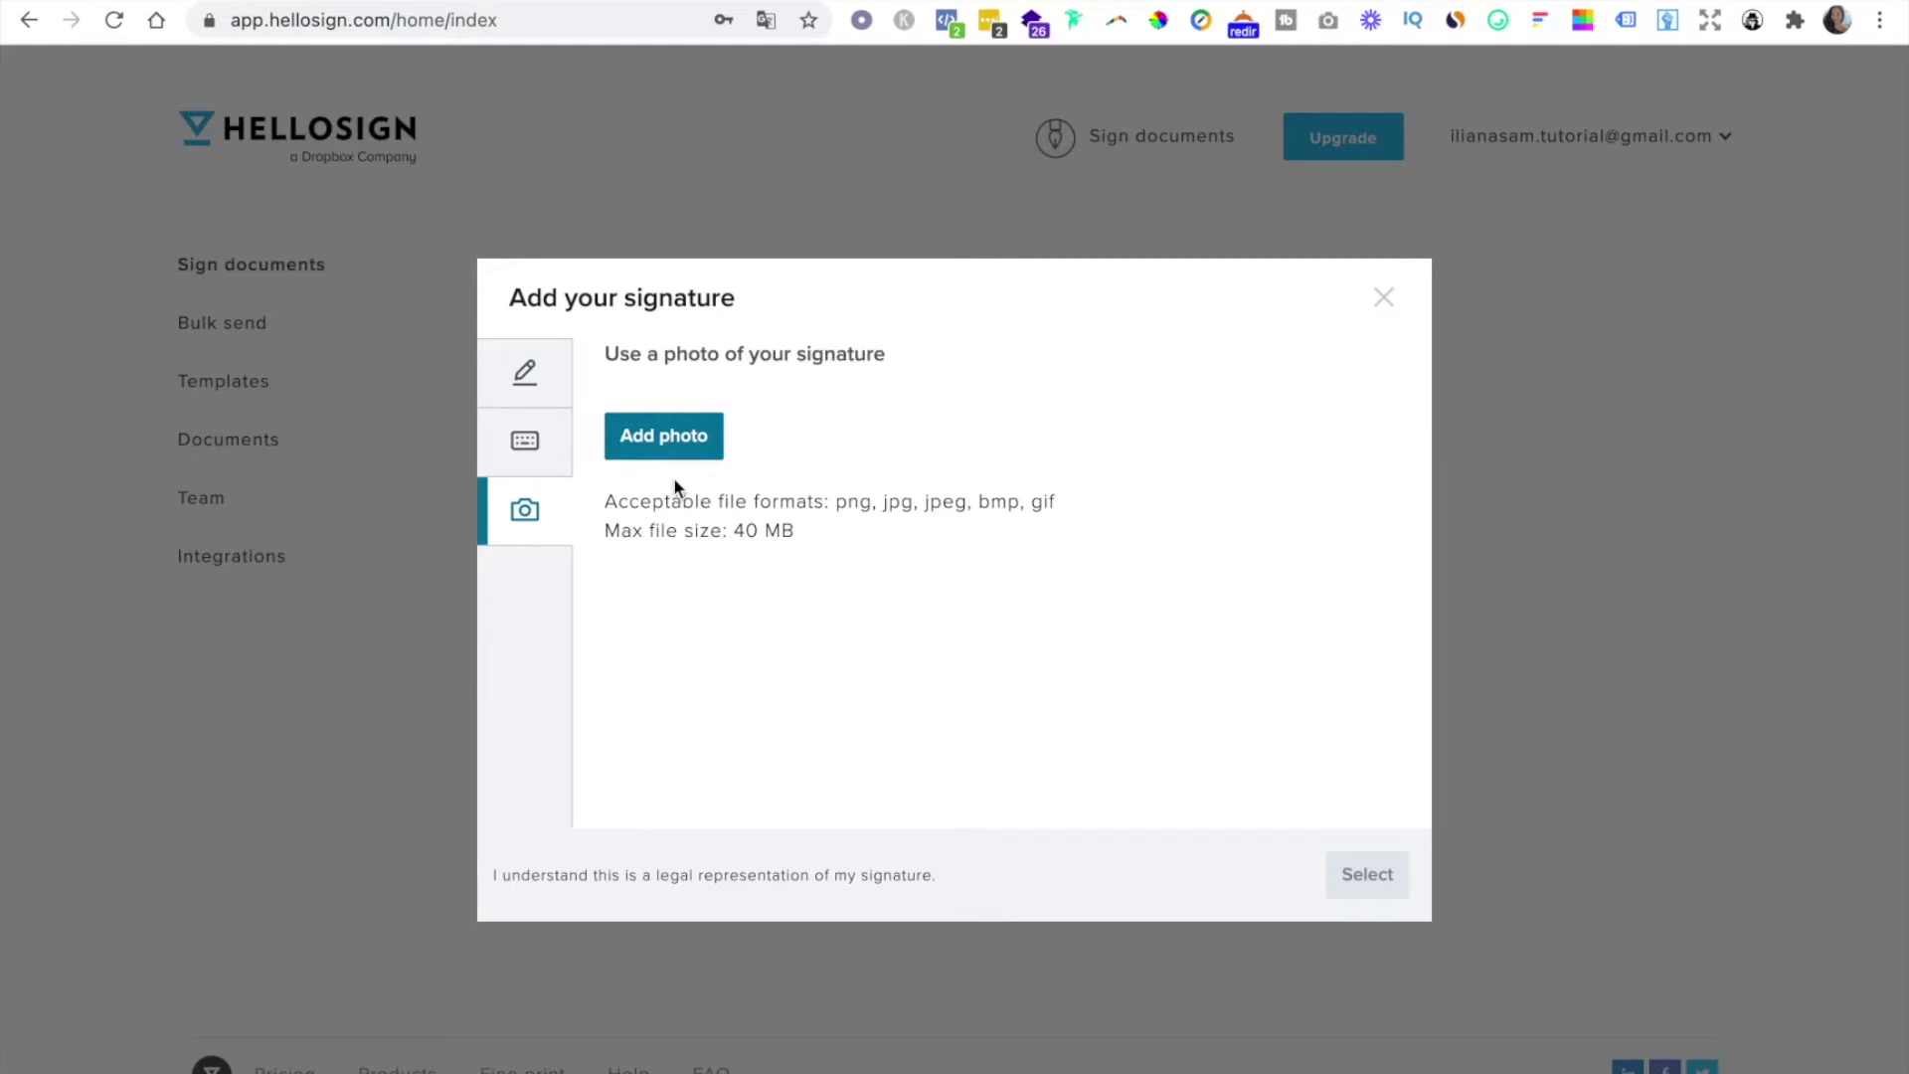
Try drawing the signature by hand, clear it and draw it a second time
{"action": "left_click", "coordinate": [525, 372]}
{"action": "mouse_move", "coordinate": [793, 674]}
{"action": "left_mouse_down"}
{"action": "mouse_move", "coordinate": [774, 669]}
{"action": "mouse_move", "coordinate": [896, 529]}
{"action": "mouse_move", "coordinate": [893, 606]}
{"action": "mouse_move", "coordinate": [1107, 652]}
{"action": "left_mouse_up"}
{"action": "left_click", "coordinate": [948, 582]}
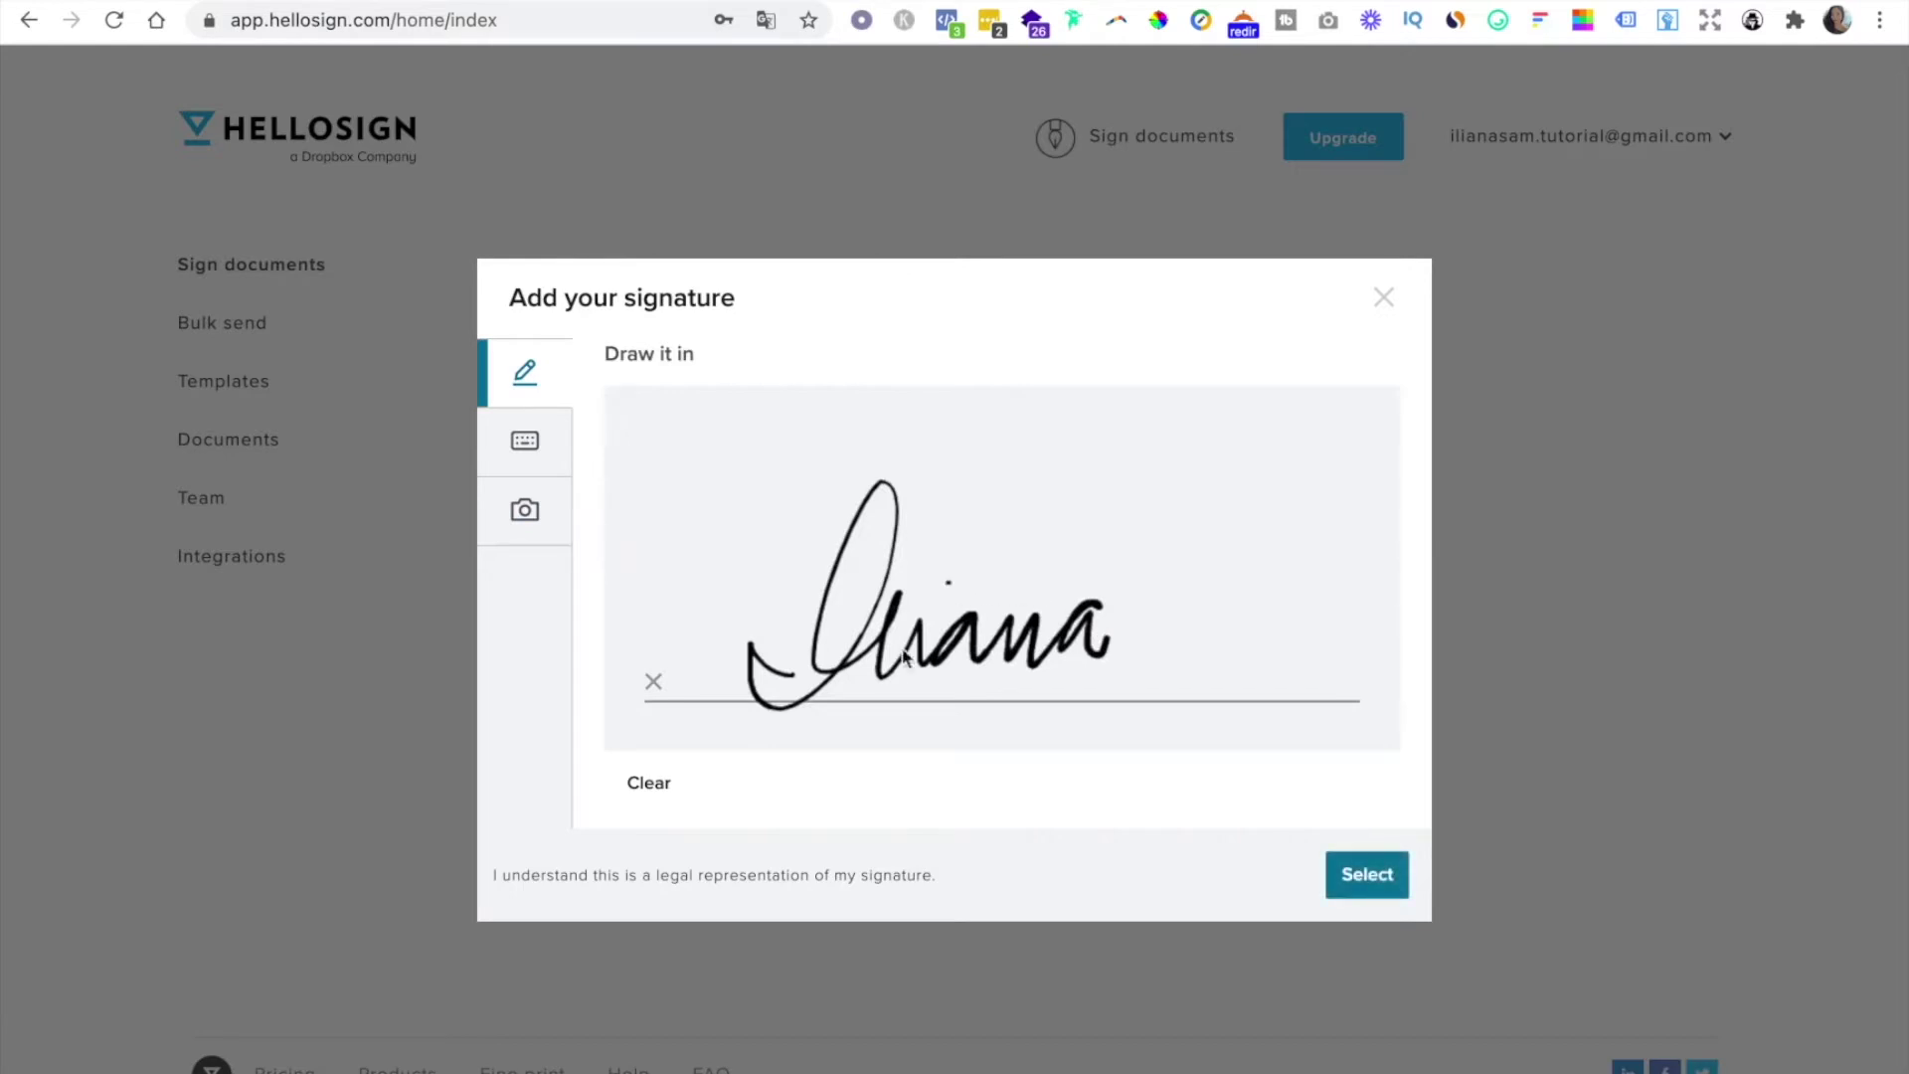
{"action": "left_click", "coordinate": [643, 788]}
{"action": "mouse_move", "coordinate": [806, 596]}
{"action": "left_mouse_down"}
{"action": "mouse_move", "coordinate": [840, 681]}
{"action": "mouse_move", "coordinate": [963, 584]}
{"action": "mouse_move", "coordinate": [977, 640]}
{"action": "mouse_move", "coordinate": [1052, 576]}
{"action": "mouse_move", "coordinate": [1153, 587]}
{"action": "mouse_move", "coordinate": [1159, 630]}
{"action": "left_mouse_up"}
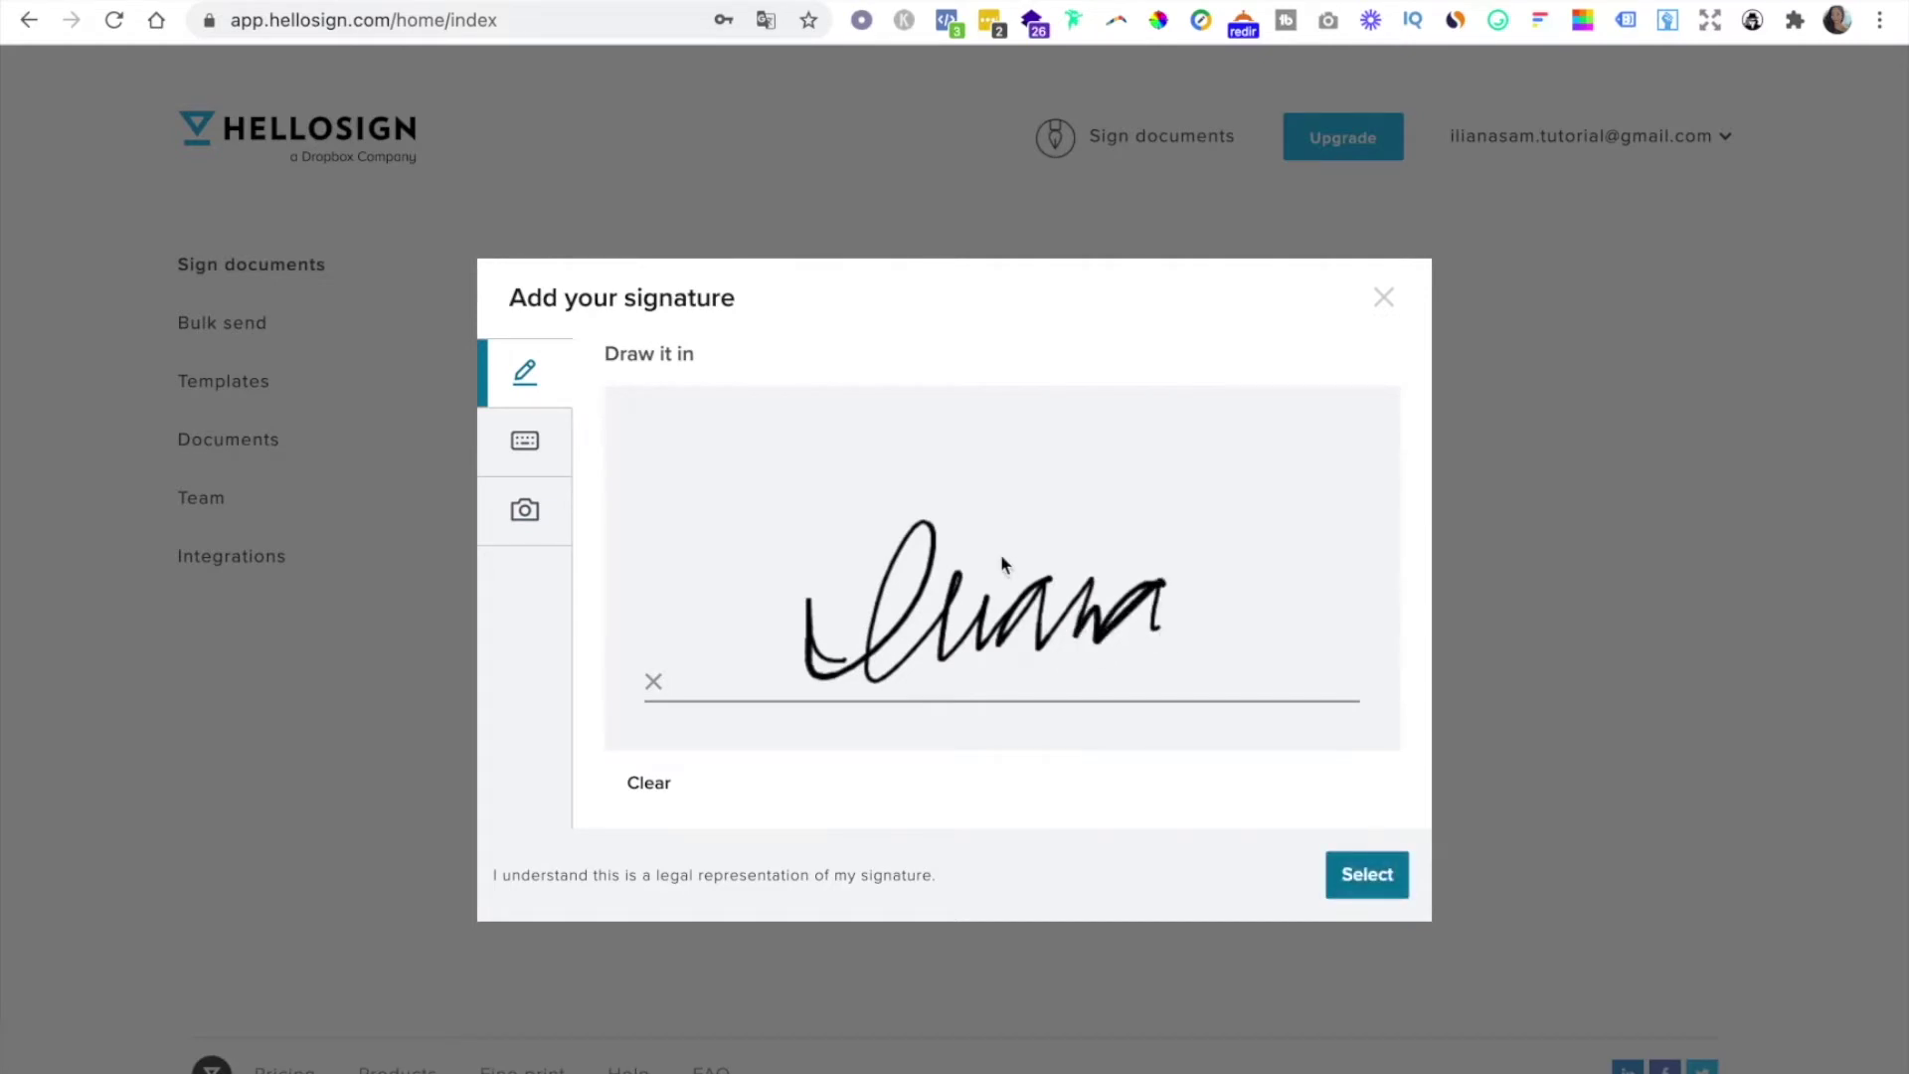
Try the typed signature method by entering the signer's full name
{"action": "left_click", "coordinate": [525, 453]}
{"action": "type", "text": "ILIANA"}
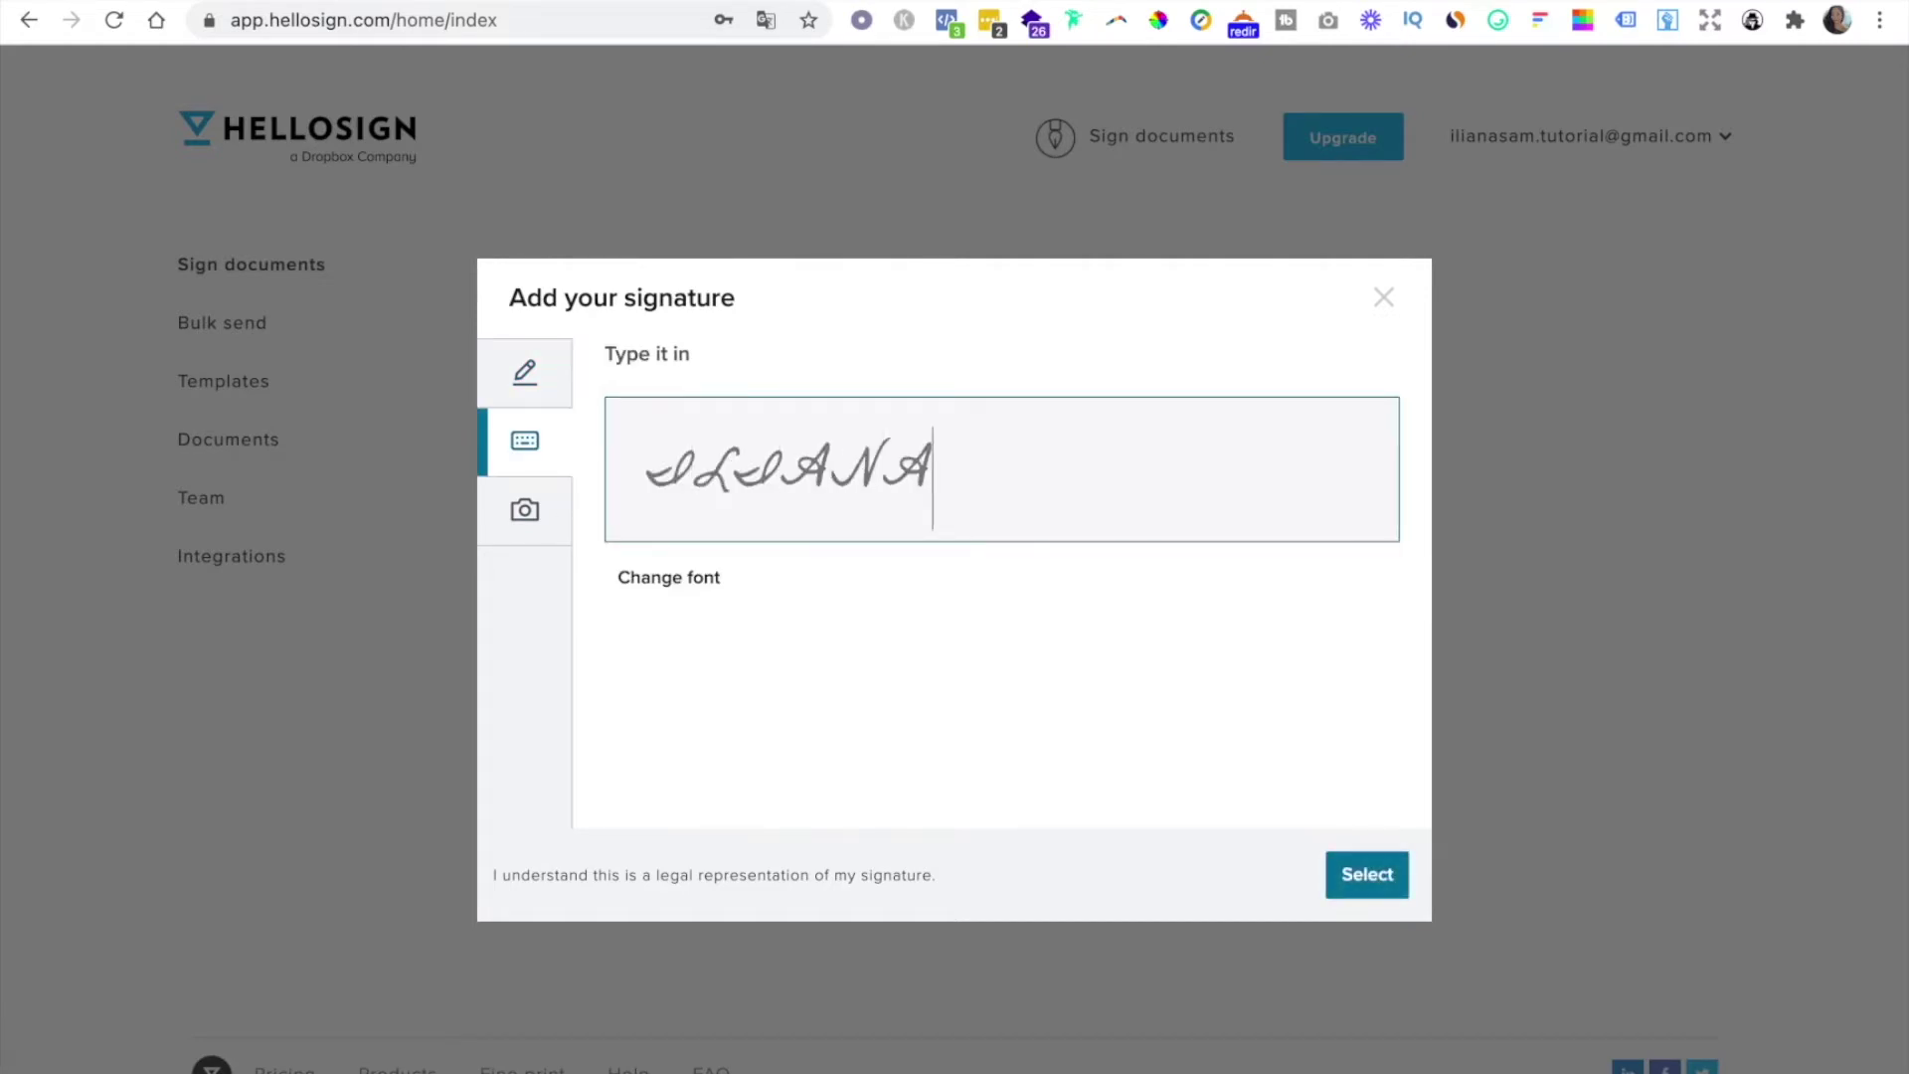
{"action": "type", "text": " SAN"}
{"action": "key", "text": "BackSpace"}
{"action": "type", "text": "M"}
Cycle through the available handwriting fonts for the typed signature
{"action": "left_click", "coordinate": [706, 588]}
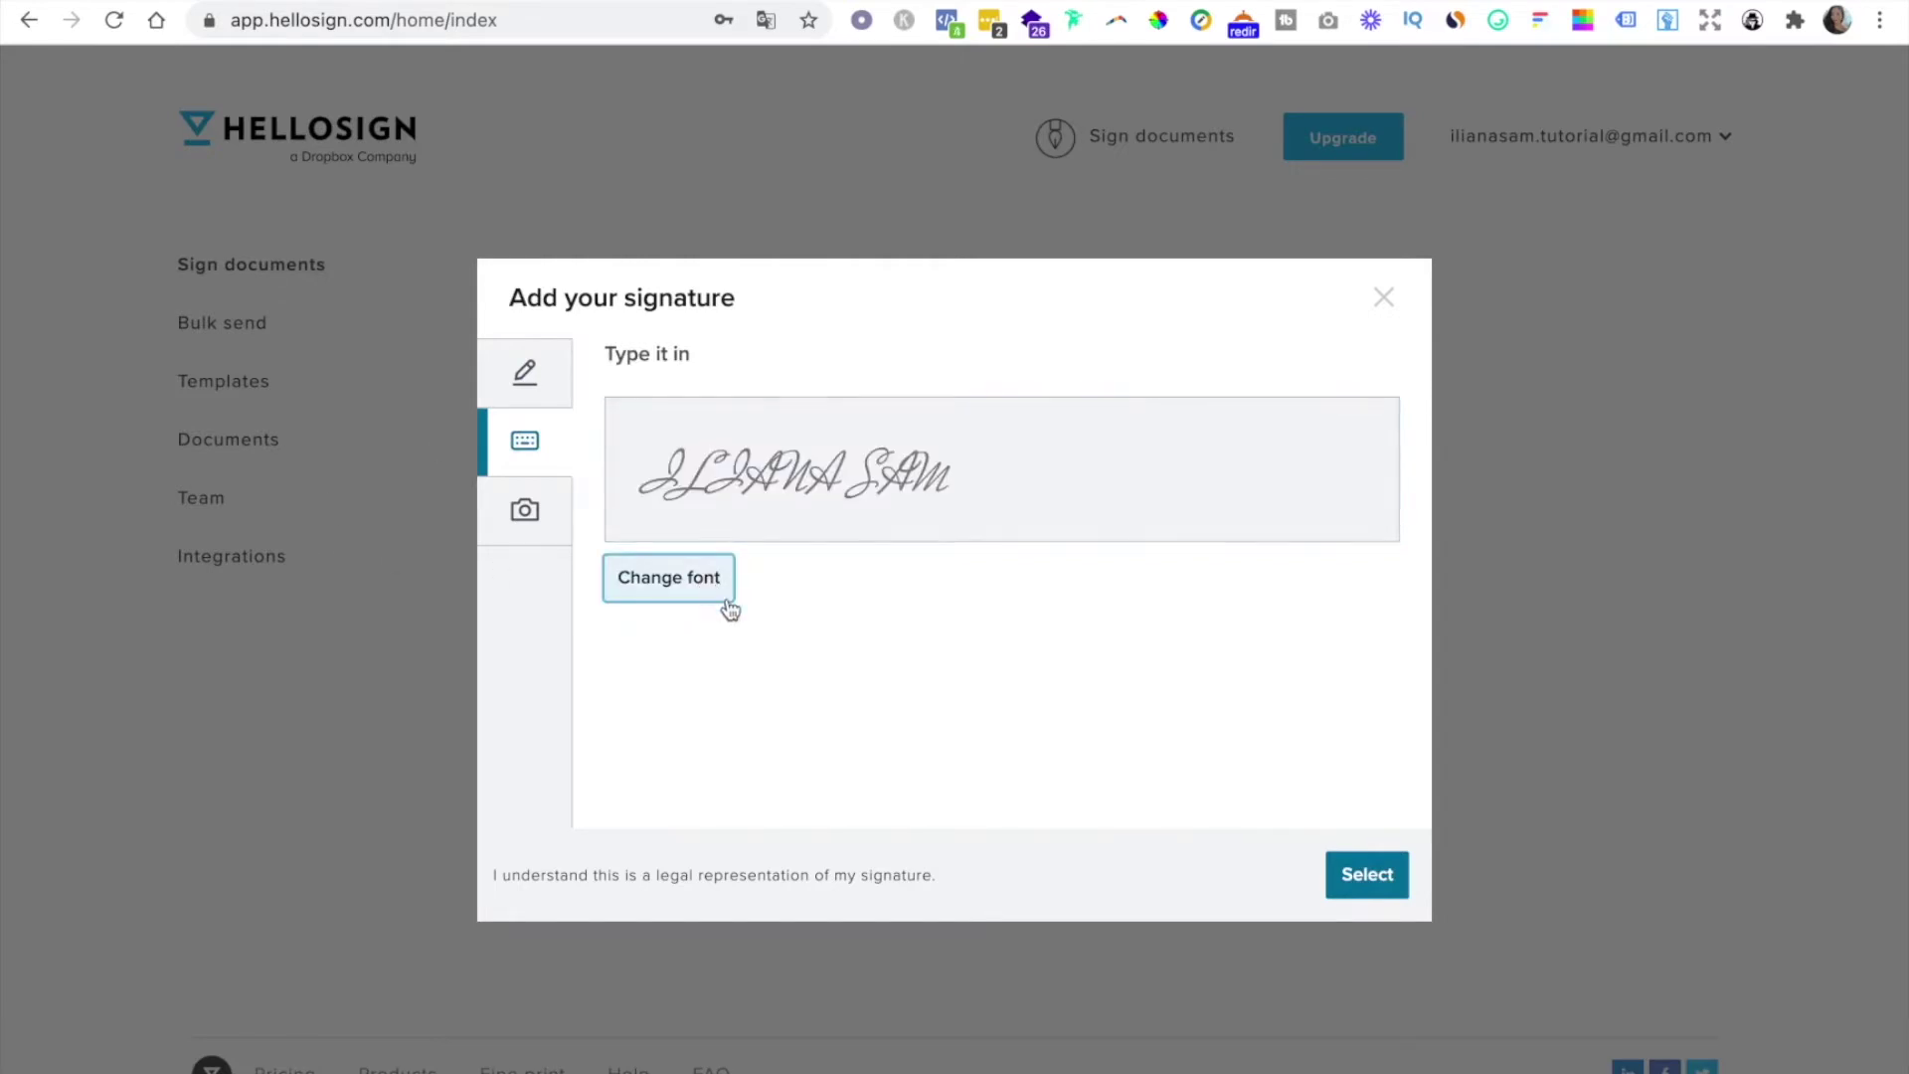
{"action": "left_click", "coordinate": [709, 594]}
{"action": "left_click", "coordinate": [709, 594]}
{"action": "left_click", "coordinate": [709, 594]}
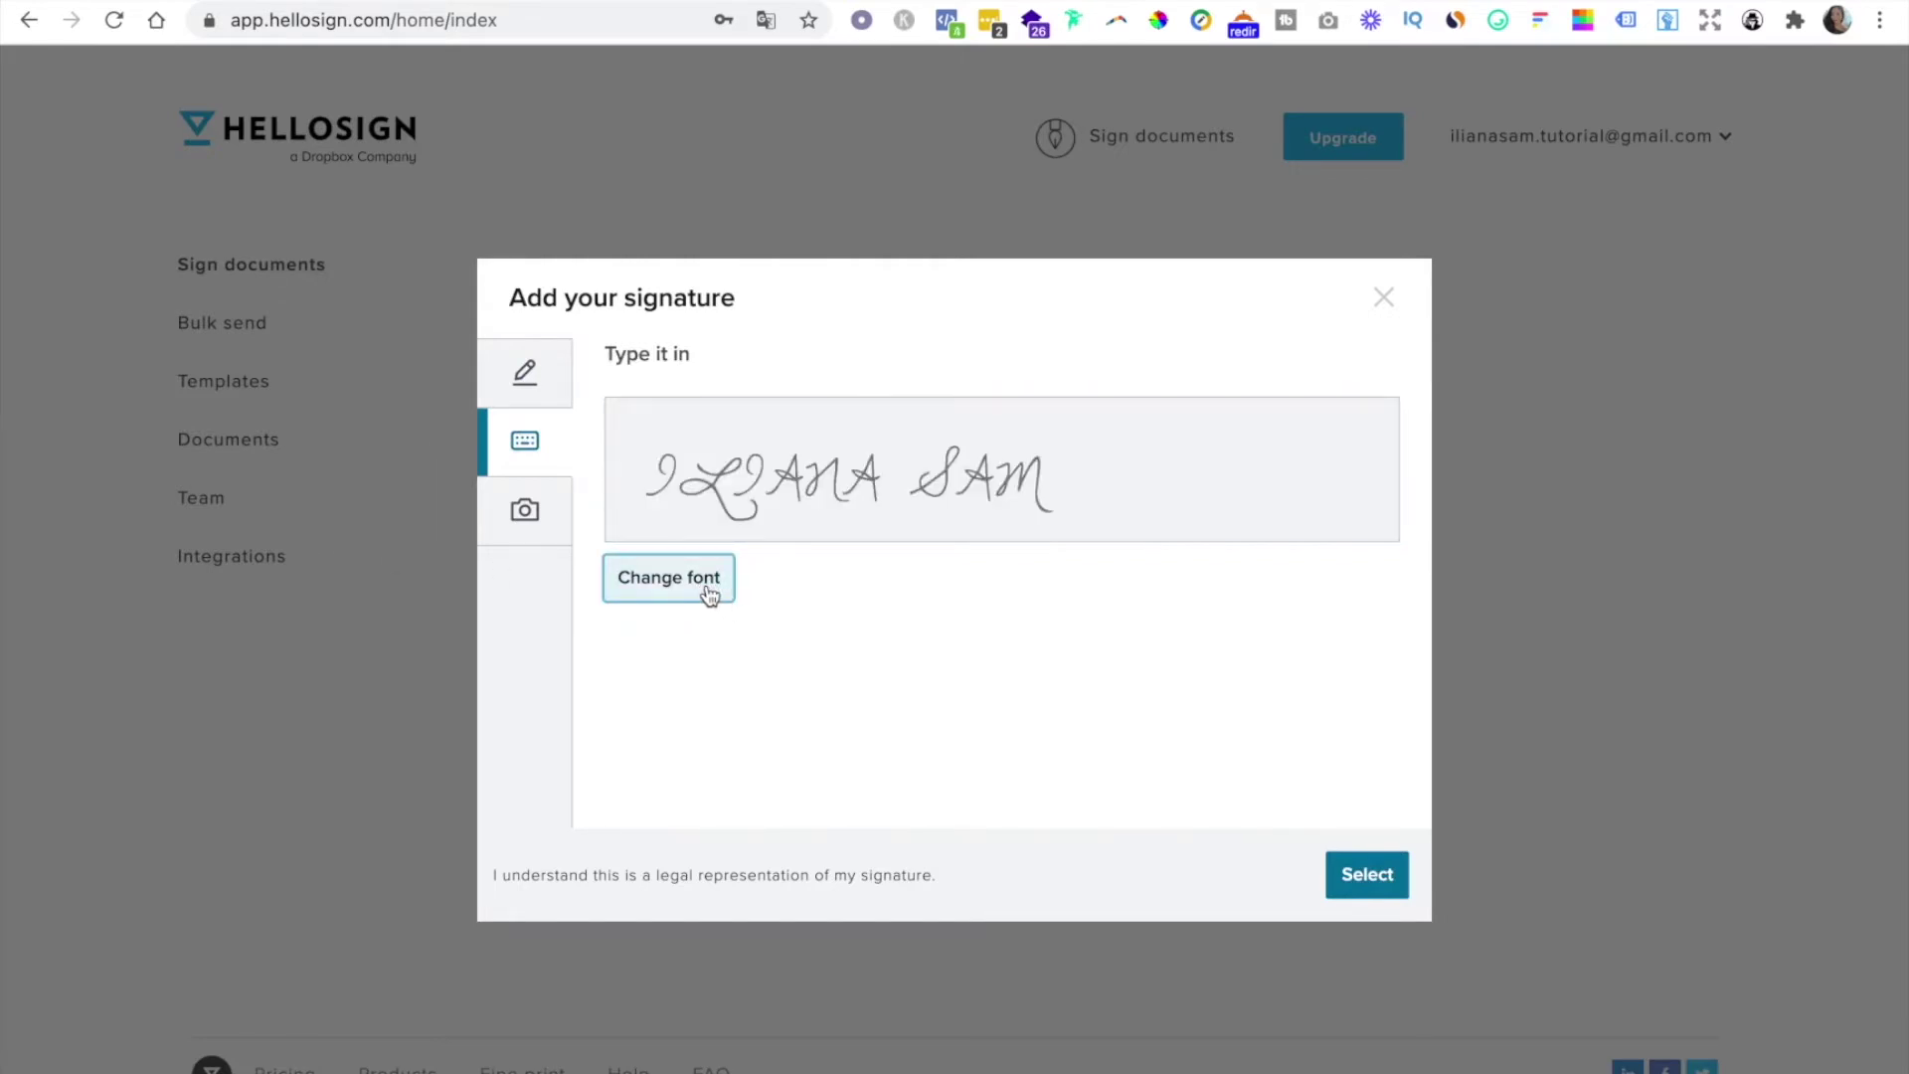
{"action": "left_click", "coordinate": [709, 594]}
{"action": "left_click", "coordinate": [709, 593]}
{"action": "left_click", "coordinate": [709, 594]}
{"action": "left_click", "coordinate": [709, 594]}
{"action": "left_click", "coordinate": [709, 594]}
{"action": "left_click", "coordinate": [709, 594]}
{"action": "left_click", "coordinate": [709, 594]}
{"action": "left_click", "coordinate": [709, 594]}
{"action": "left_click", "coordinate": [709, 593]}
Draw the signer's name by hand as the signature, save it to the account and reopen the account options
{"action": "left_click", "coordinate": [546, 526]}
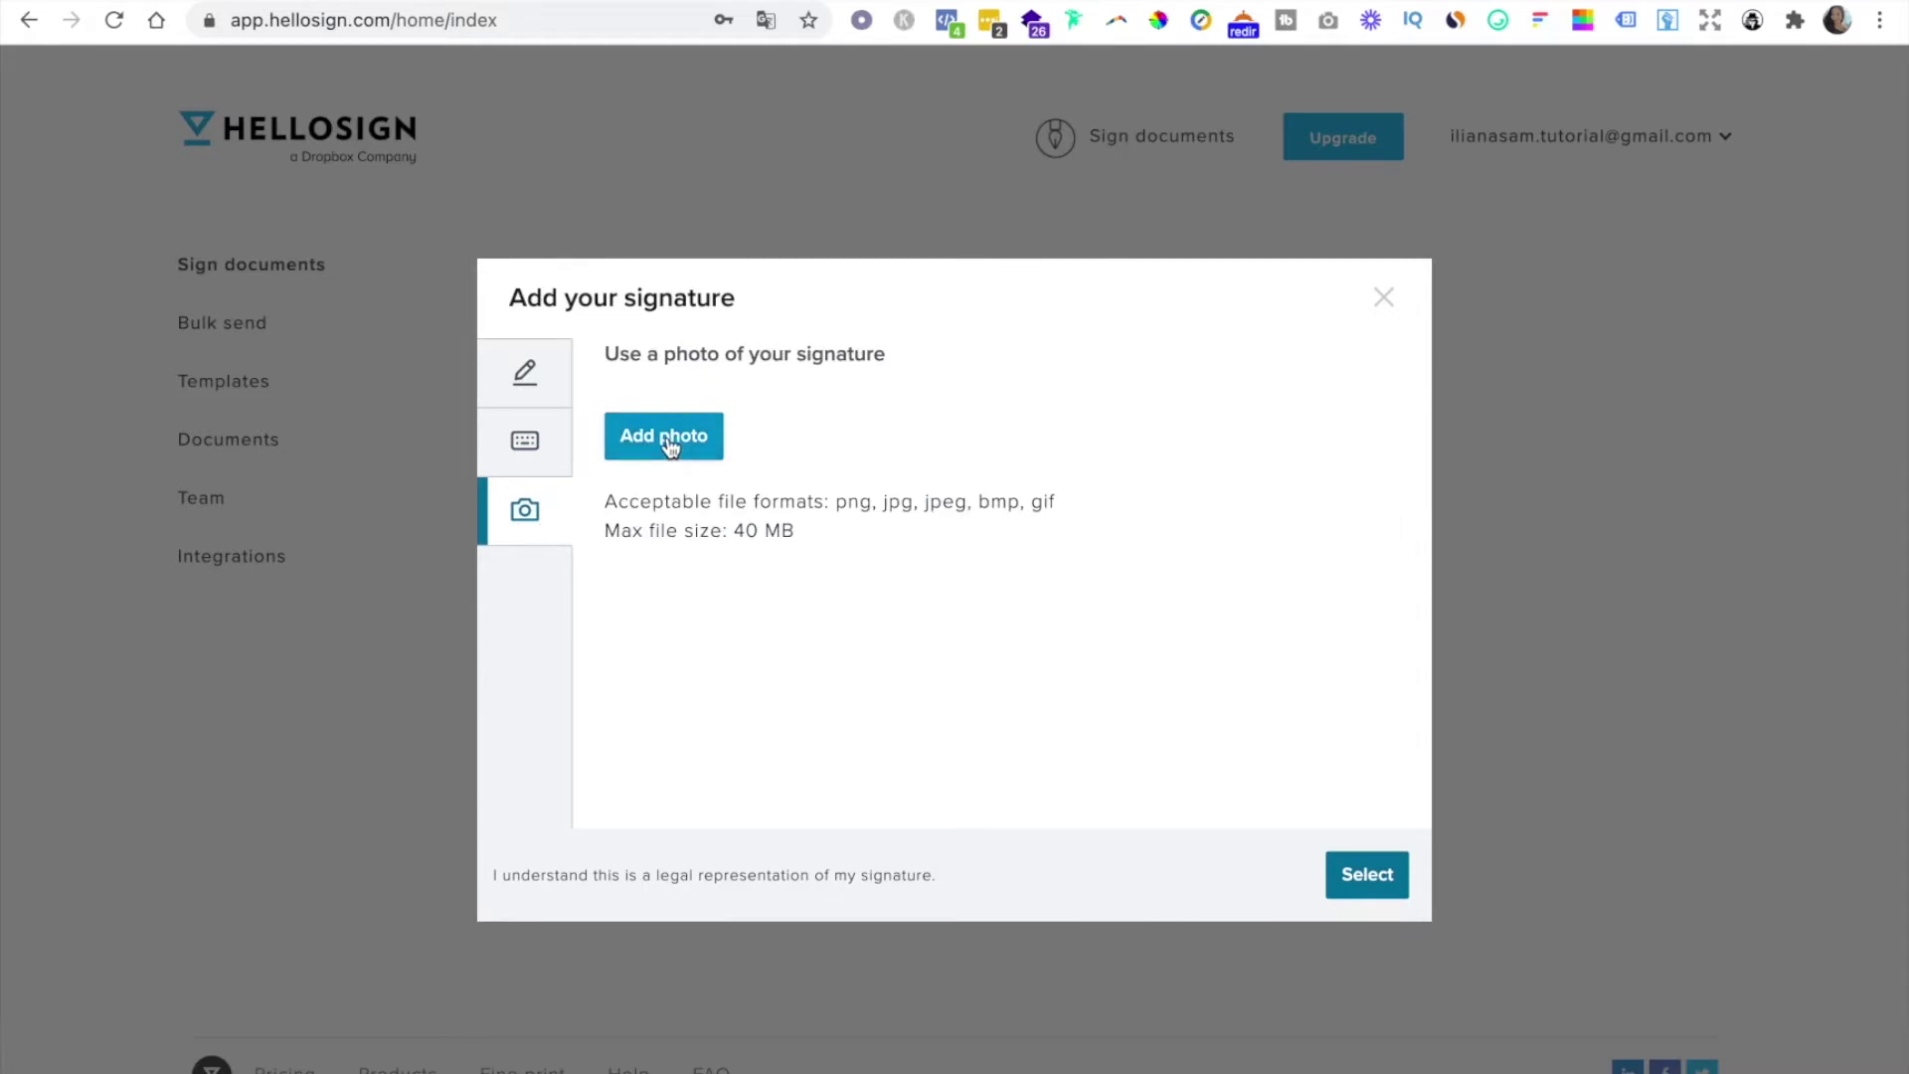
{"action": "left_click", "coordinate": [525, 373]}
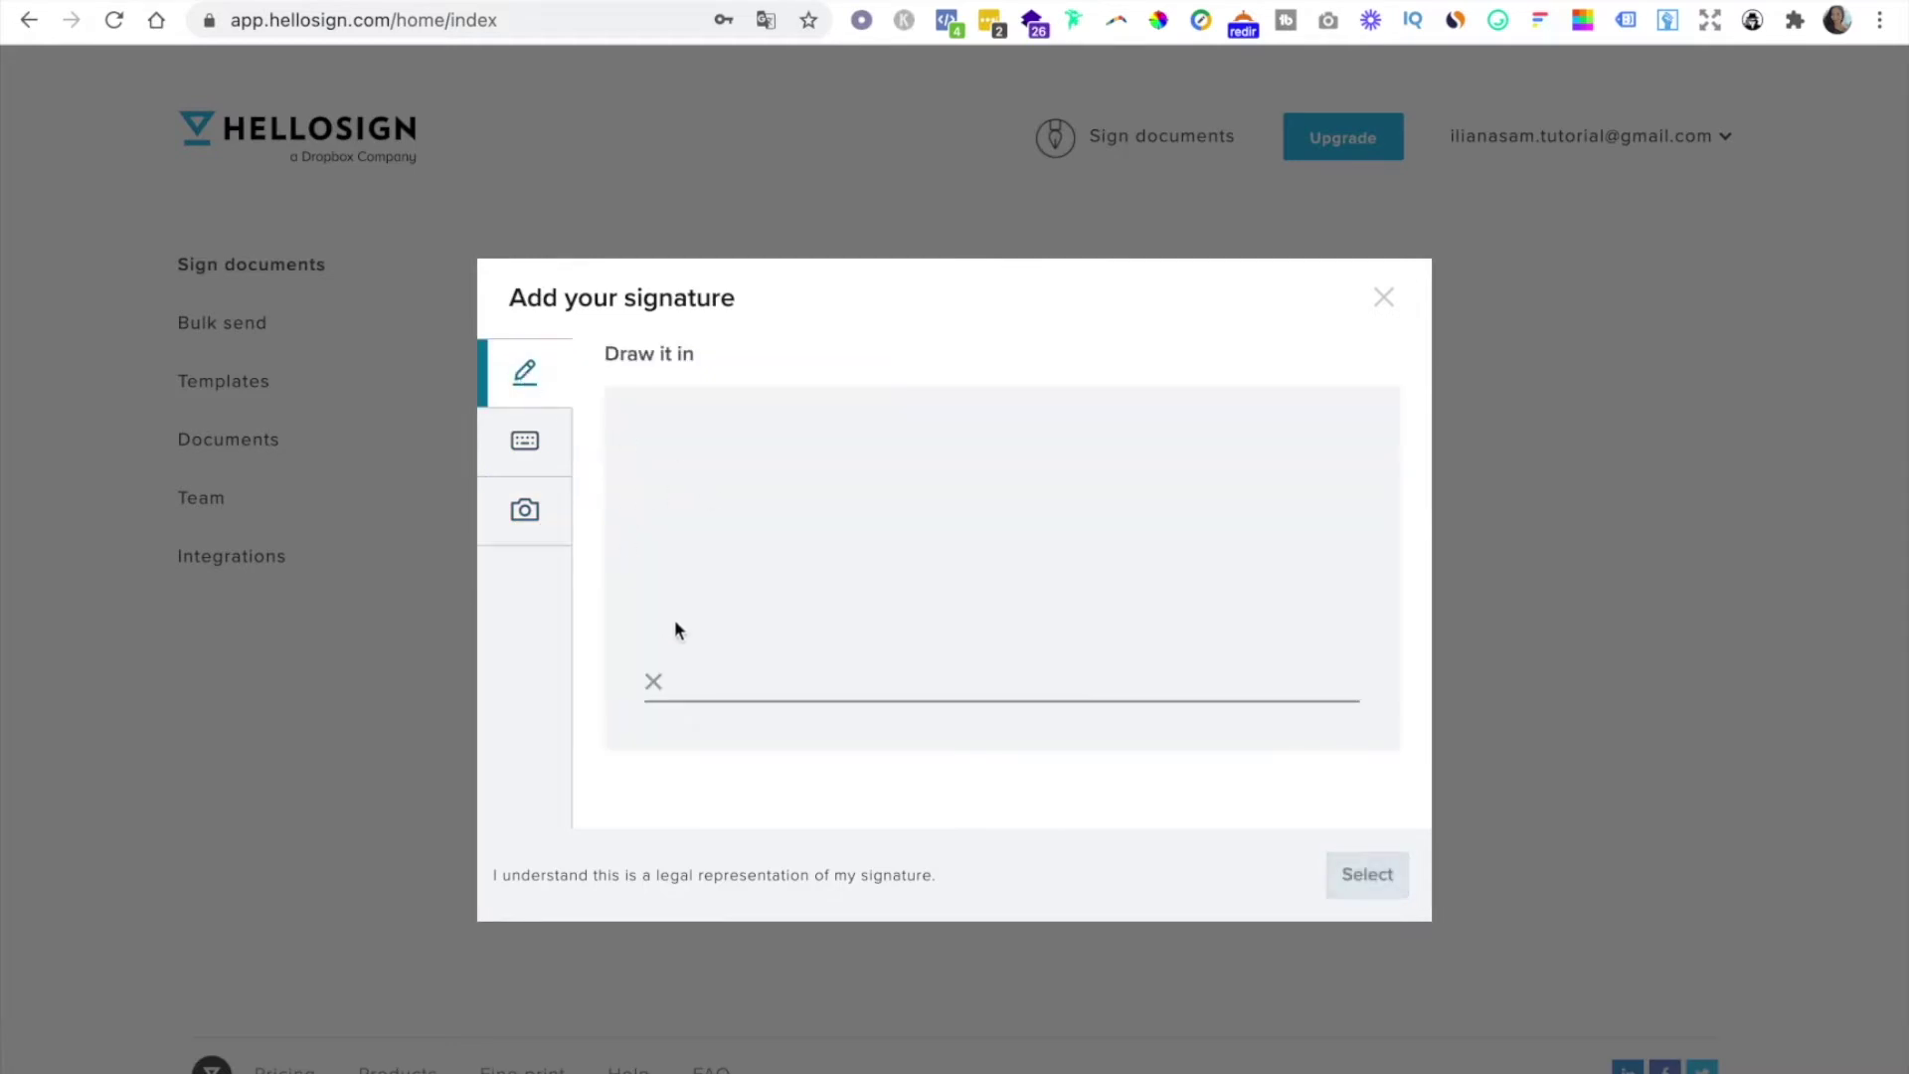
{"action": "mouse_move", "coordinate": [779, 708]}
{"action": "left_mouse_down"}
{"action": "mouse_move", "coordinate": [699, 586]}
{"action": "mouse_move", "coordinate": [761, 567]}
{"action": "left_mouse_up"}
{"action": "mouse_move", "coordinate": [841, 651]}
{"action": "left_mouse_down"}
{"action": "mouse_move", "coordinate": [904, 598]}
{"action": "mouse_move", "coordinate": [902, 627]}
{"action": "mouse_move", "coordinate": [995, 597]}
{"action": "mouse_move", "coordinate": [1002, 641]}
{"action": "left_mouse_up"}
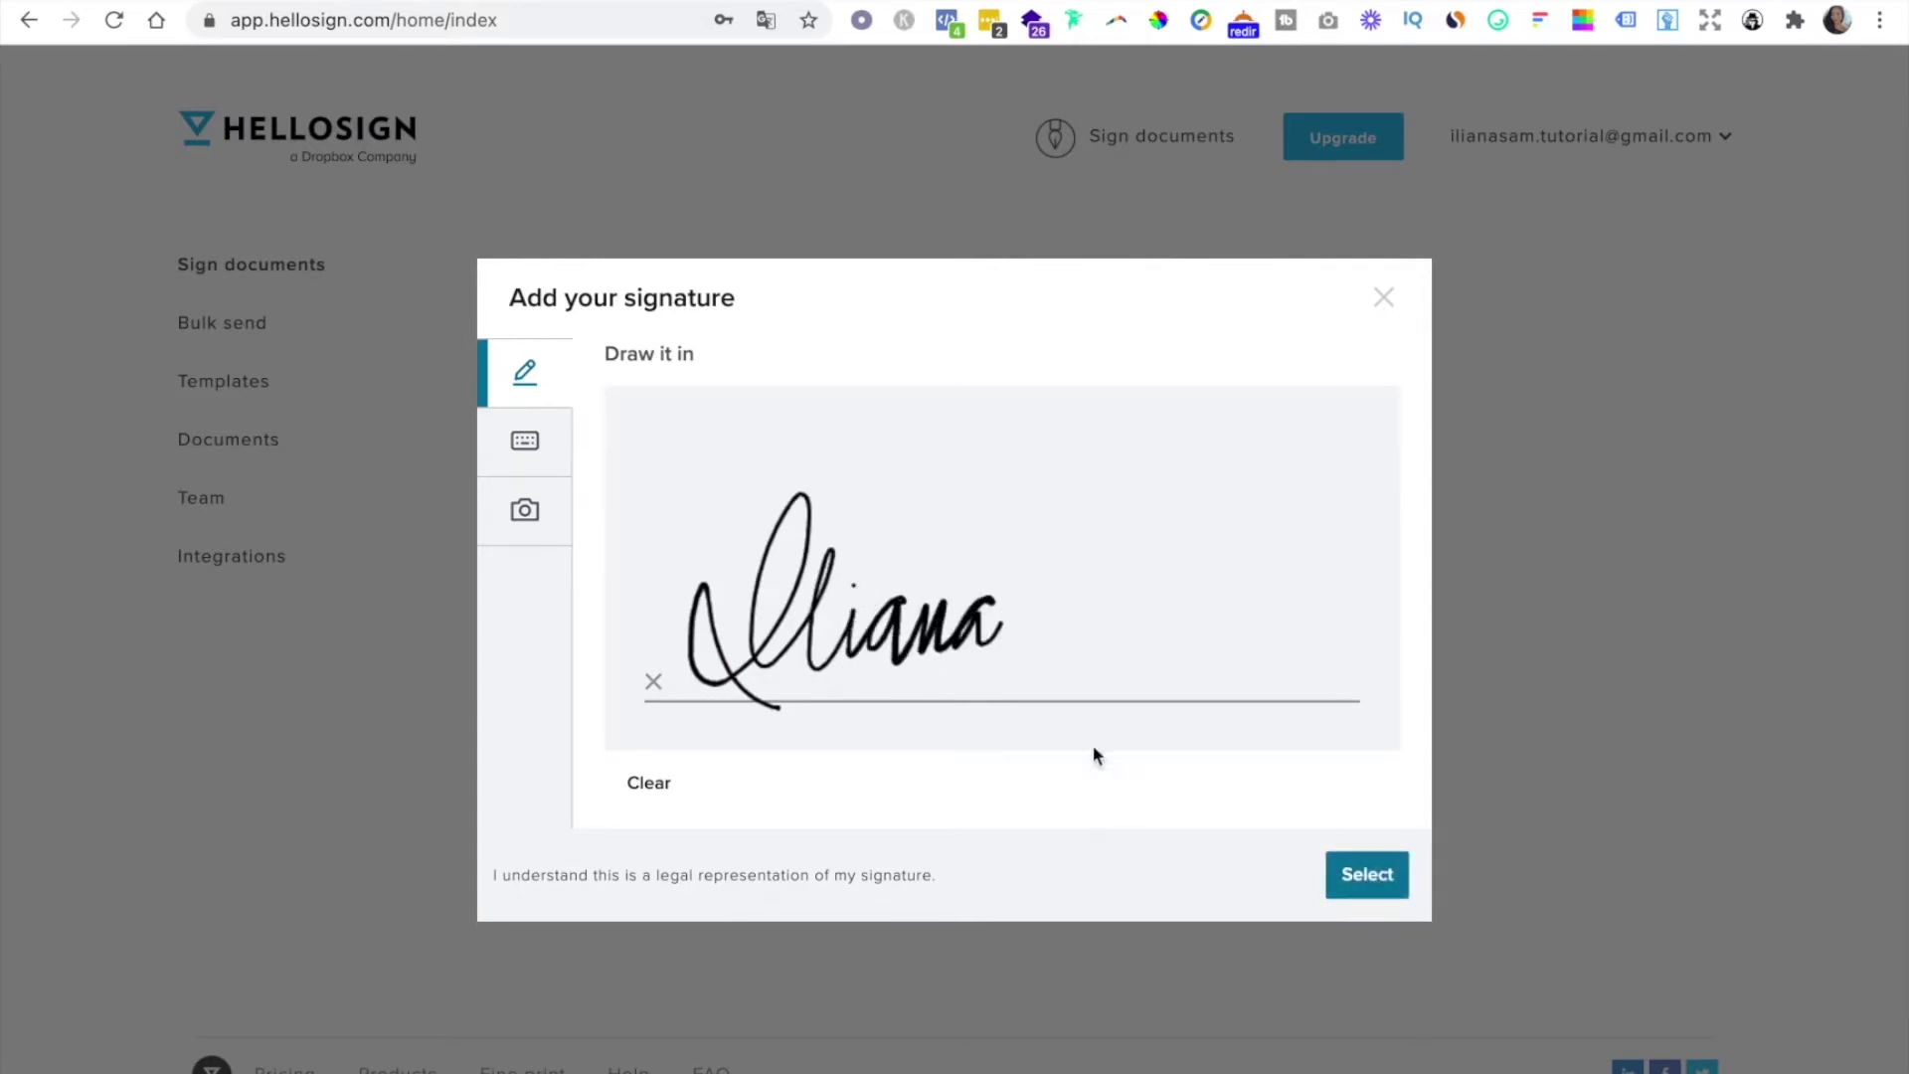
{"action": "mouse_move", "coordinate": [1015, 659]}
{"action": "left_mouse_down"}
{"action": "mouse_move", "coordinate": [1039, 567]}
{"action": "mouse_move", "coordinate": [970, 628]}
{"action": "left_mouse_up"}
{"action": "left_click", "coordinate": [1144, 668]}
{"action": "left_click", "coordinate": [1364, 888]}
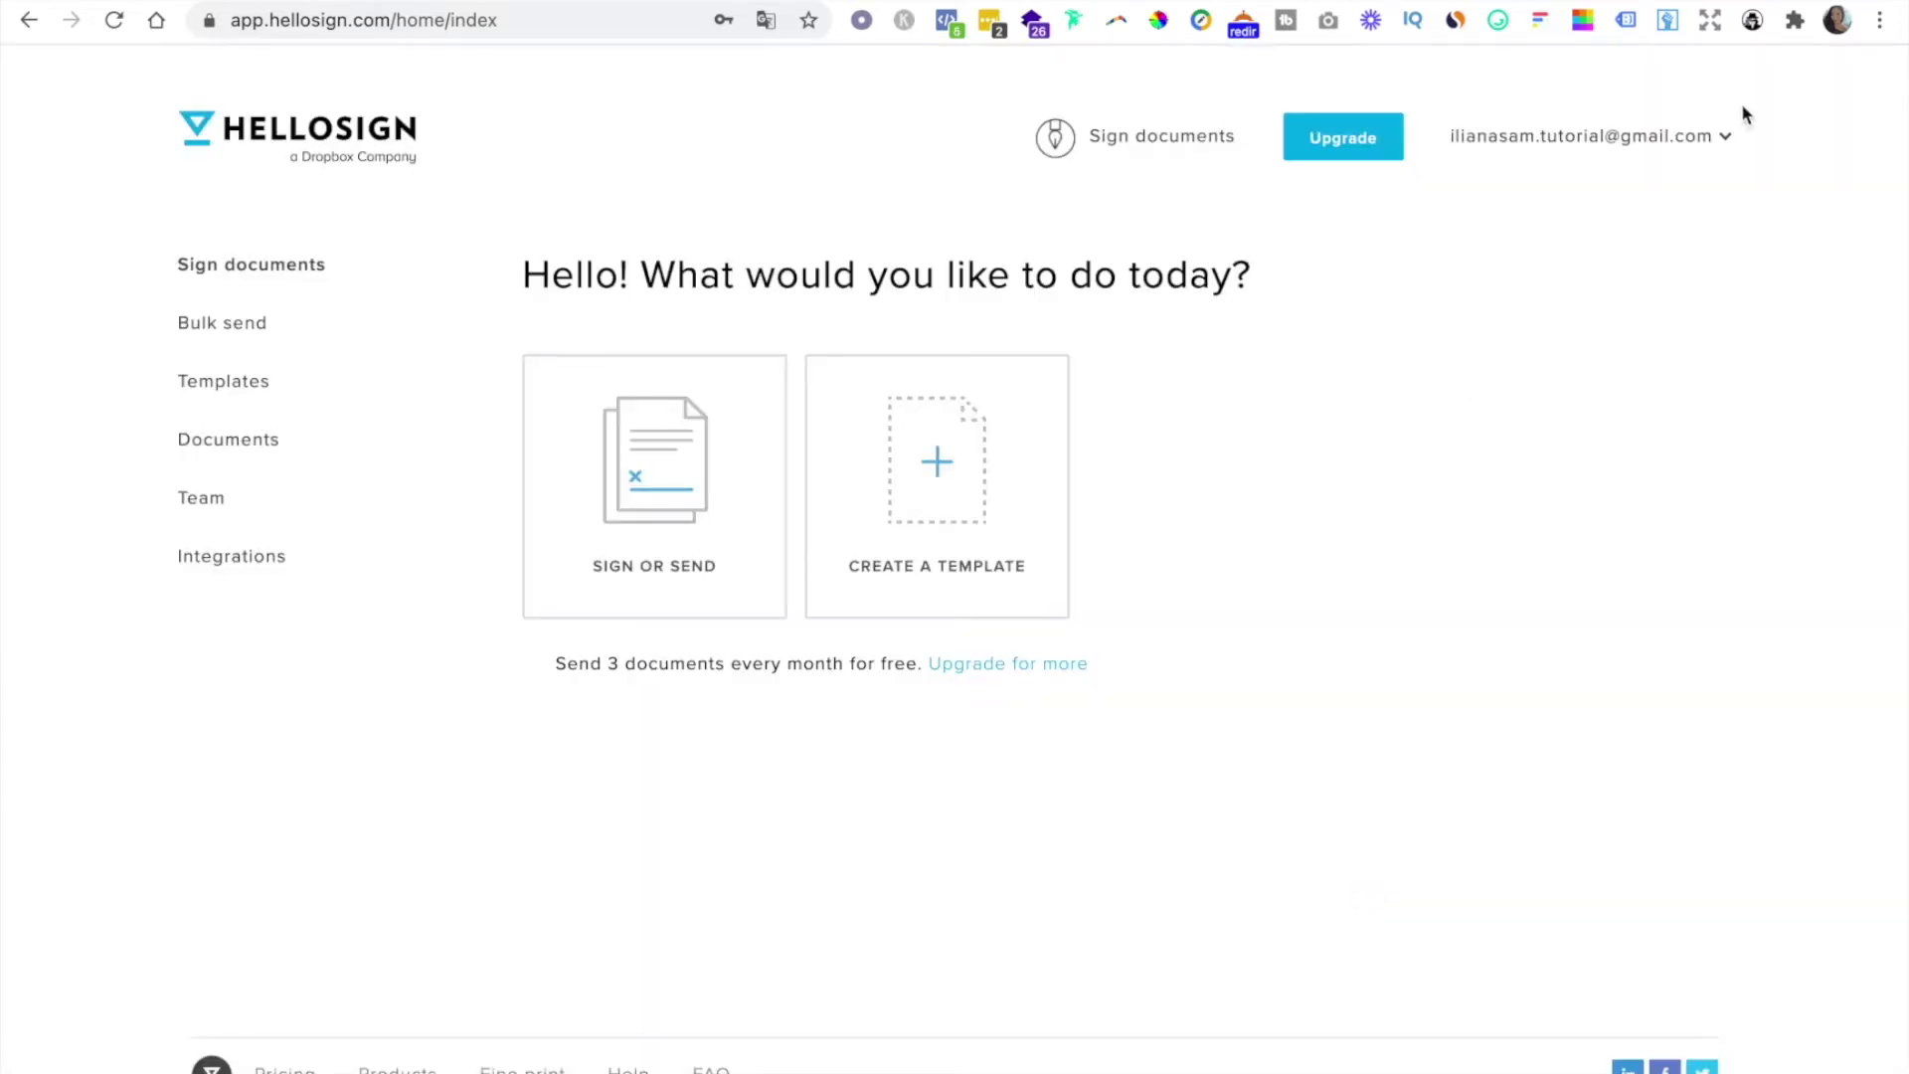
{"action": "left_click", "coordinate": [1725, 139]}
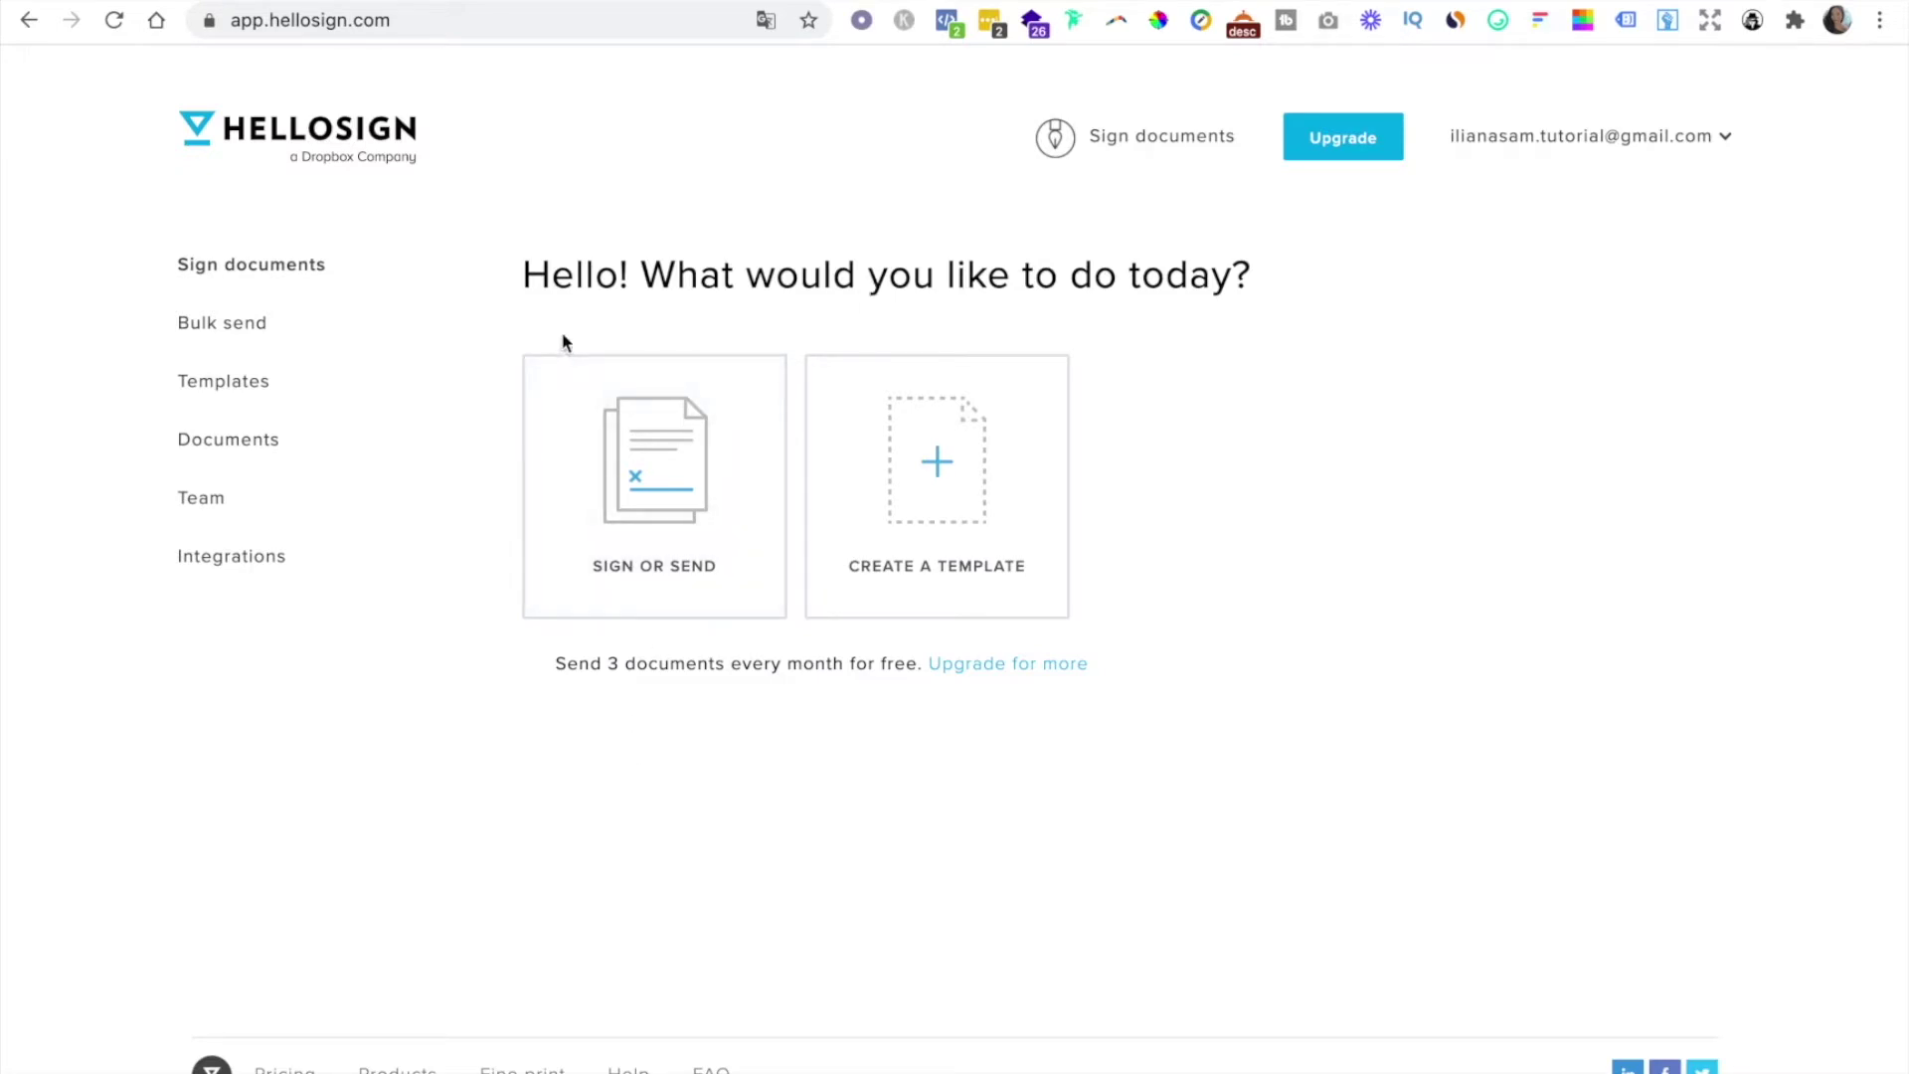
Switch to Google Docs and read through the contract "Ejemplo. Contrato De Servicios" from start to end
{"action": "left_click", "coordinate": [480, 2]}
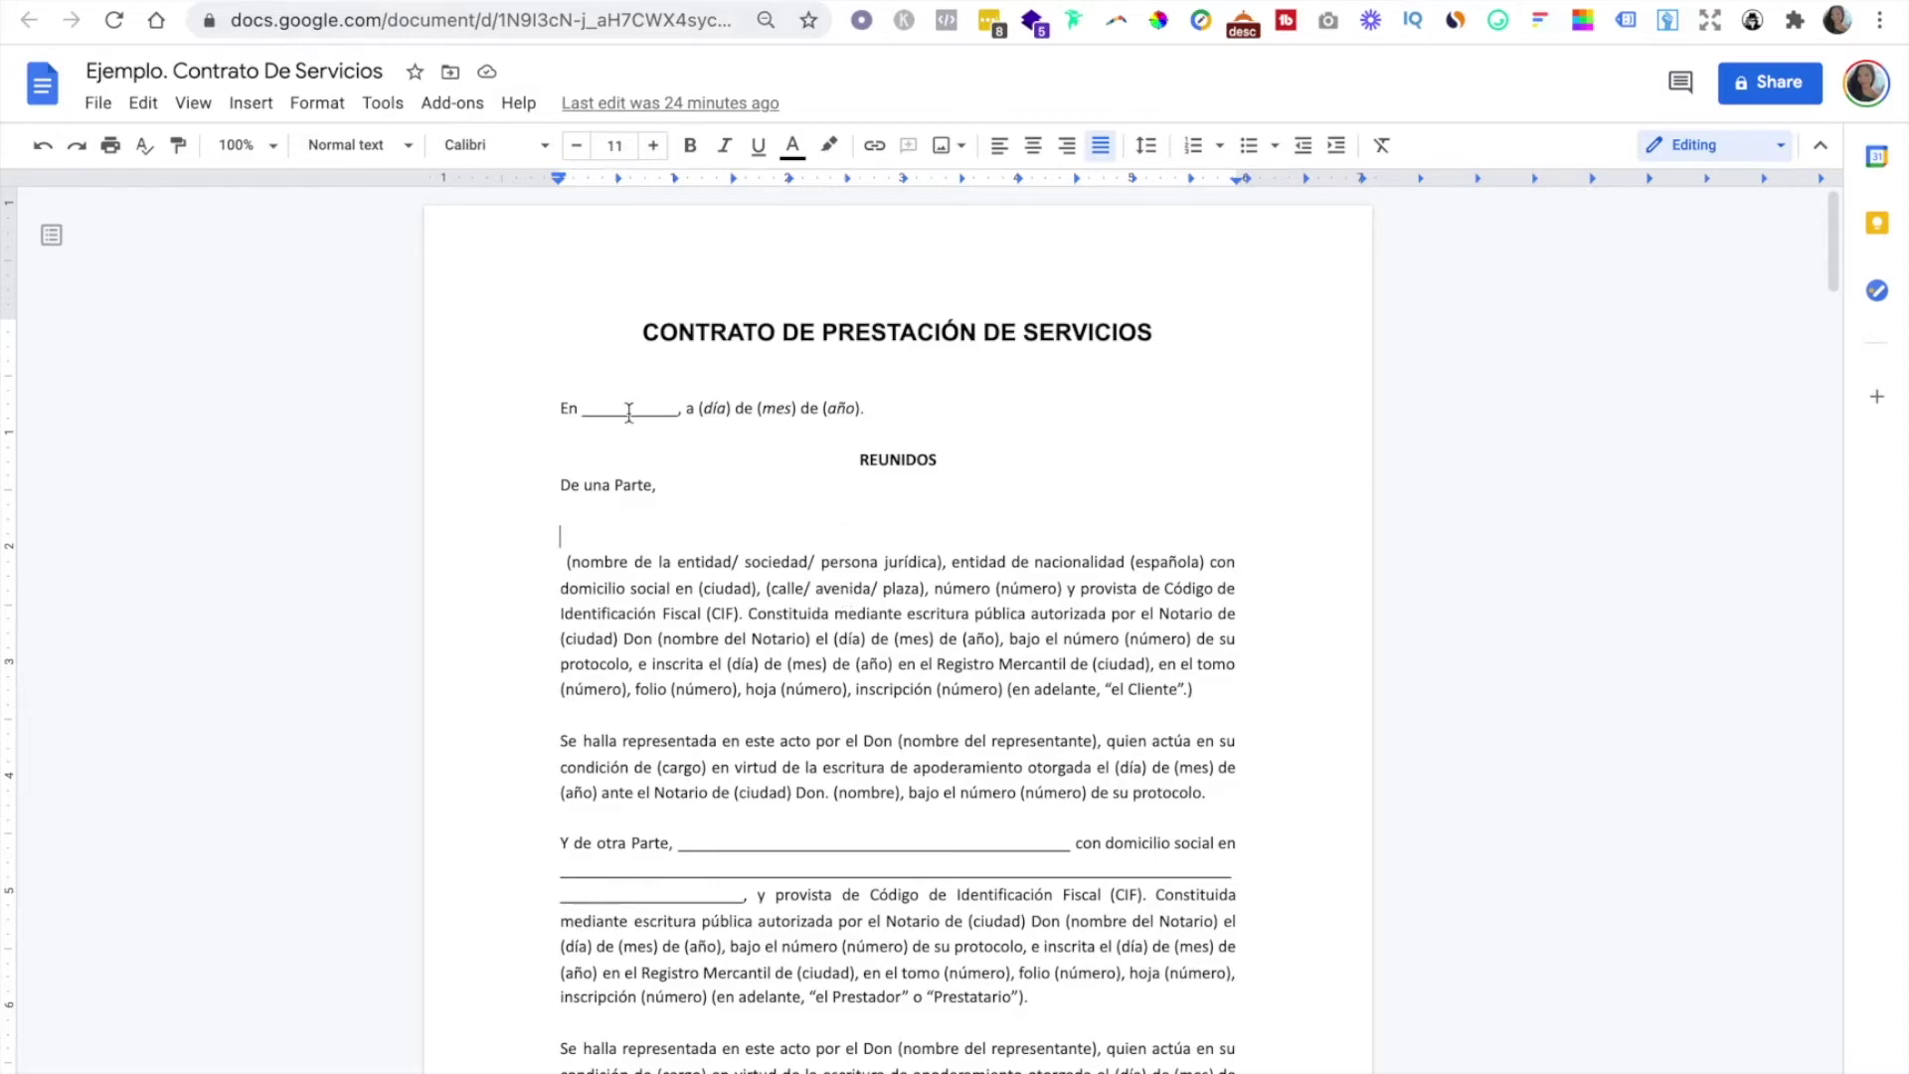
{"action": "scroll", "coordinate": [617, 405], "scroll_direction": "down", "scroll_amount": 20}
{"action": "scroll", "coordinate": [696, 411], "scroll_direction": "down", "scroll_amount": 20}
{"action": "scroll", "coordinate": [696, 411], "scroll_direction": "down", "scroll_amount": 10}
{"action": "scroll", "coordinate": [696, 411], "scroll_direction": "up", "scroll_amount": 20}
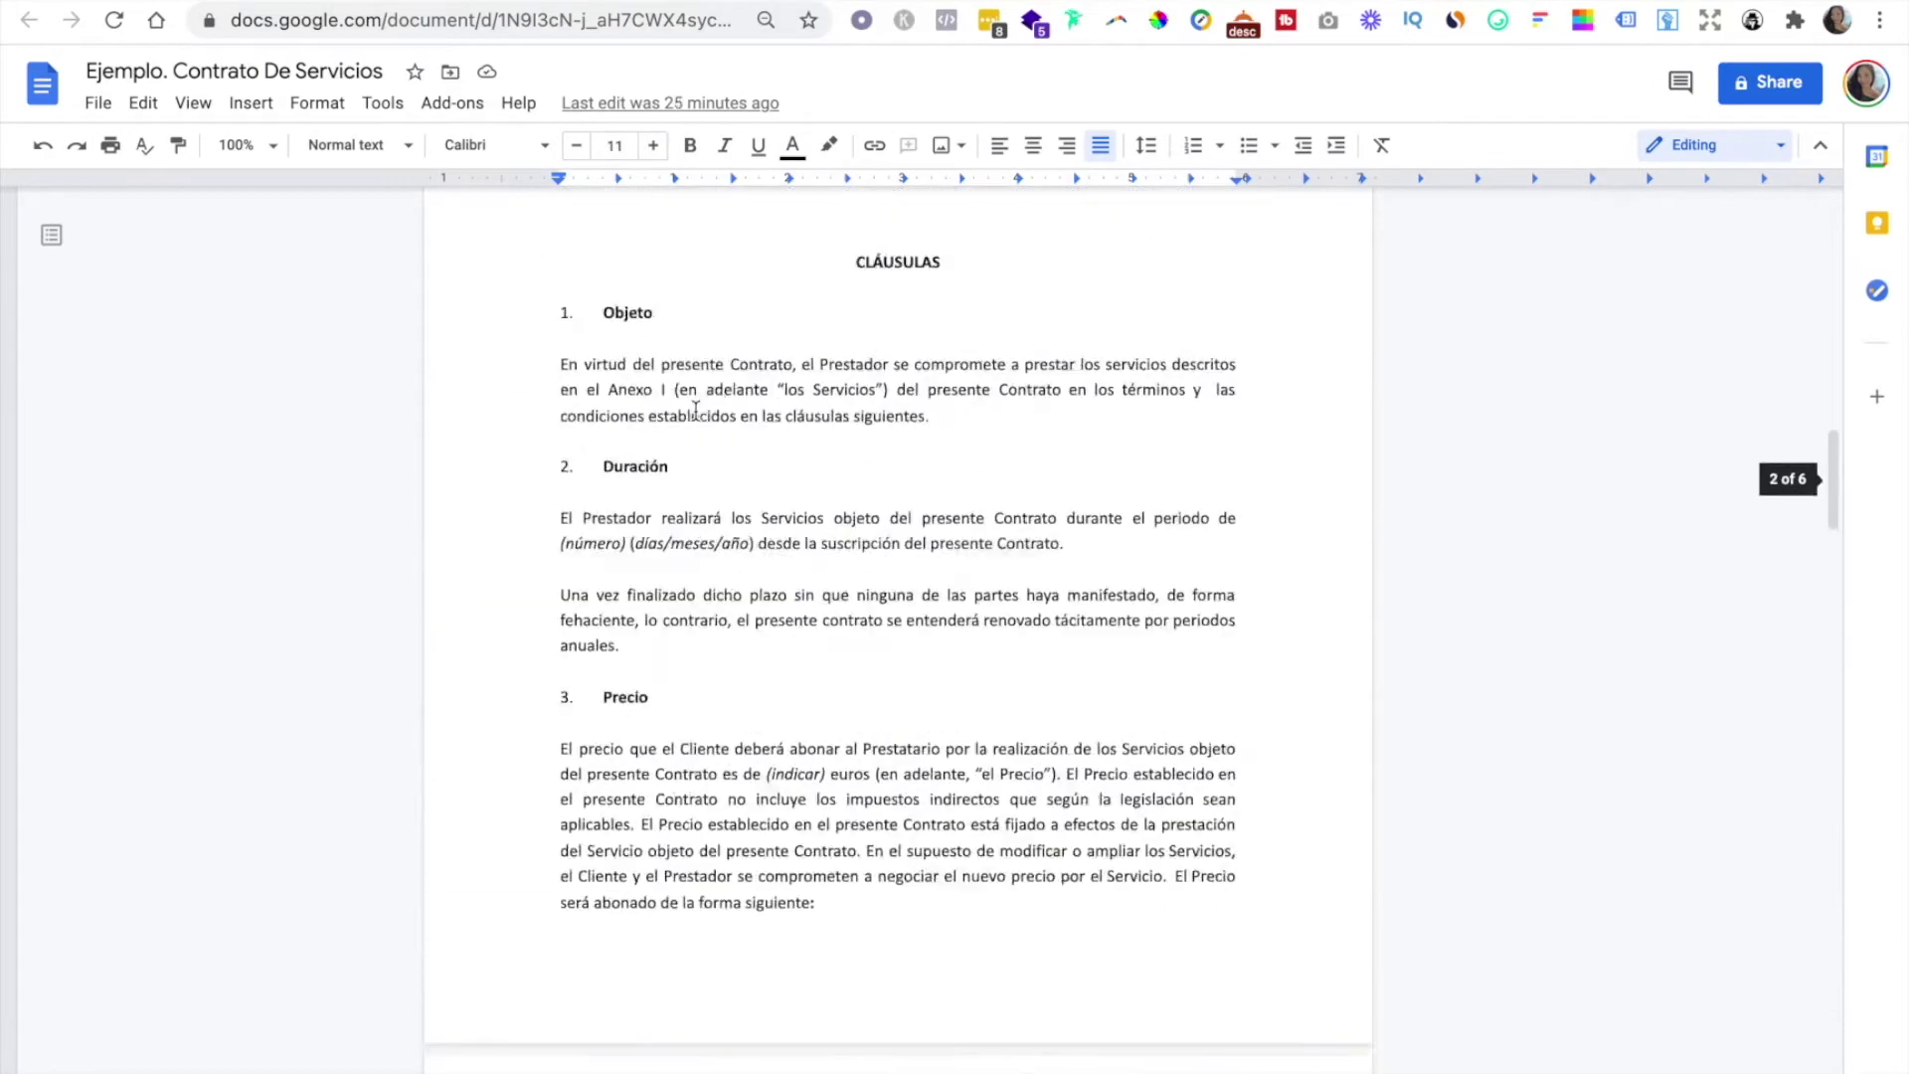
{"action": "scroll", "coordinate": [696, 410], "scroll_direction": "up", "scroll_amount": 20}
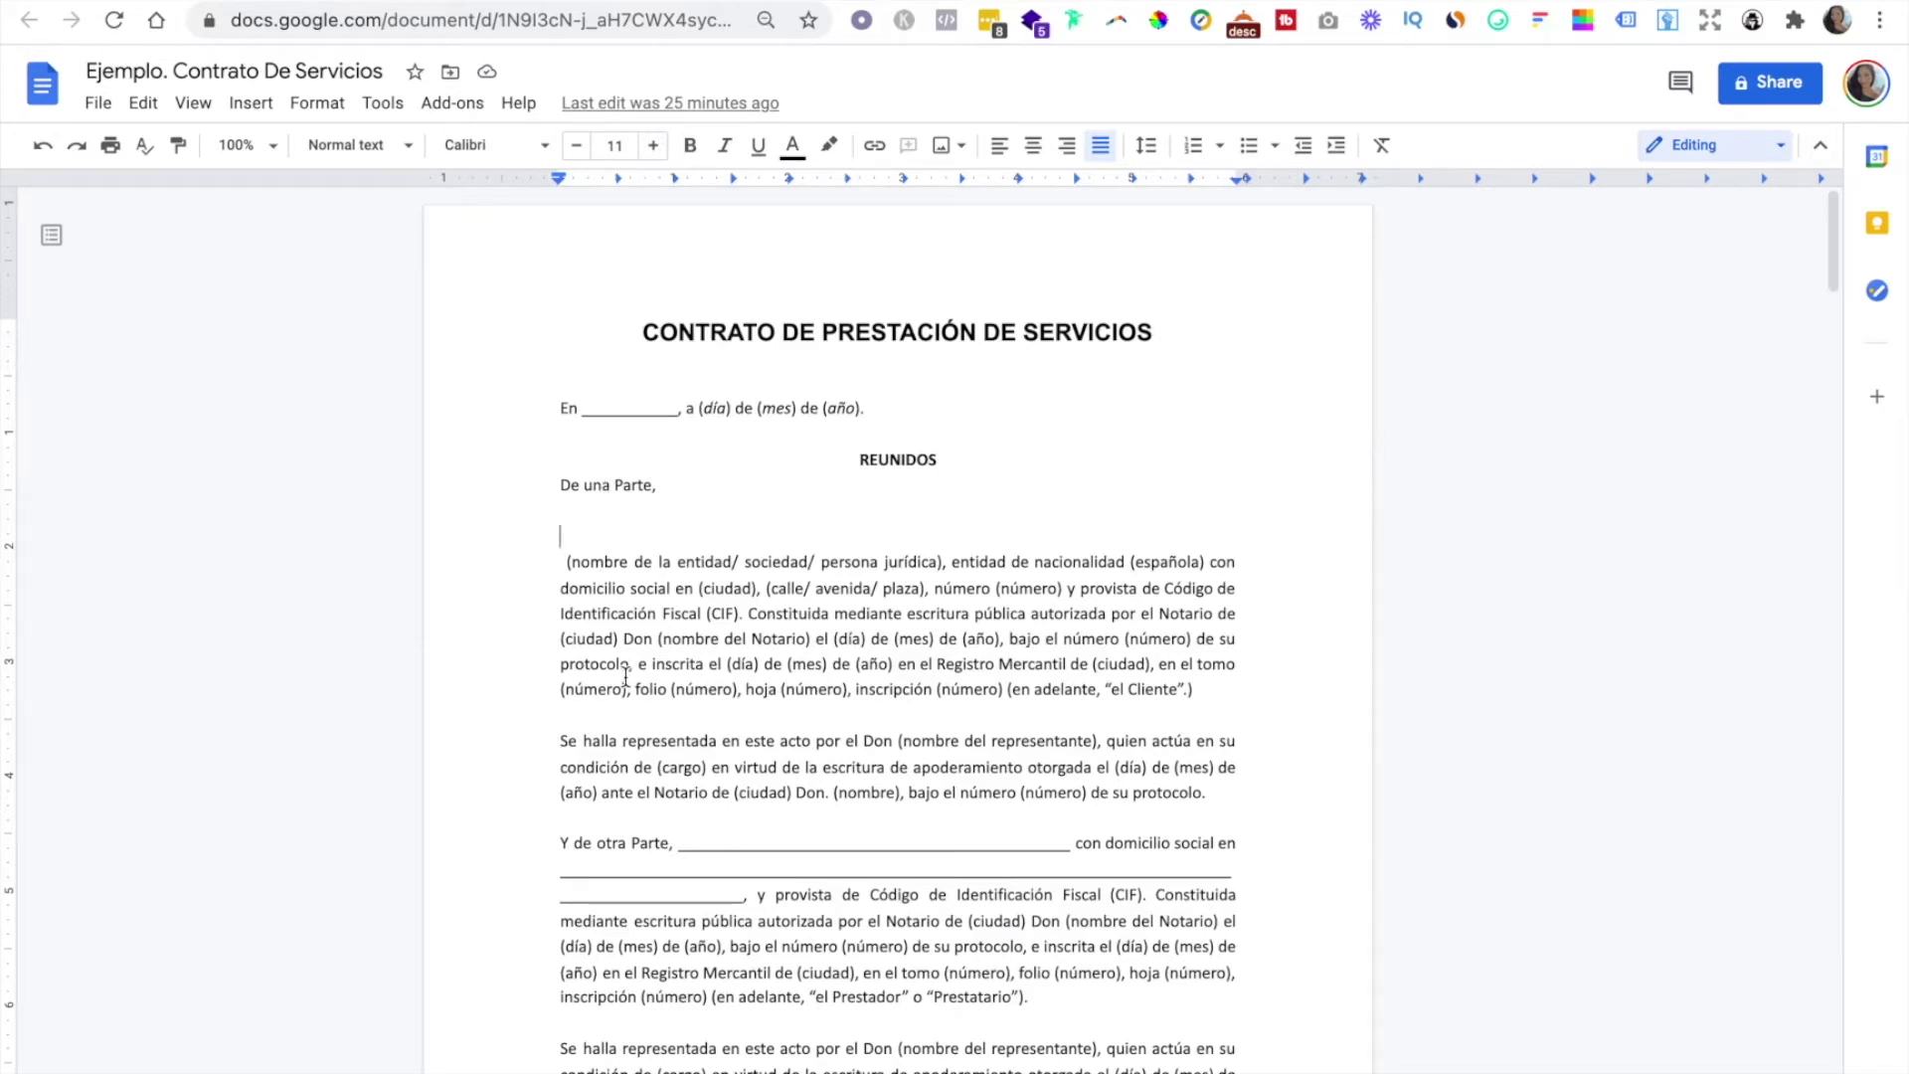
Download the service contract as a PDF document
{"action": "left_click", "coordinate": [103, 105]}
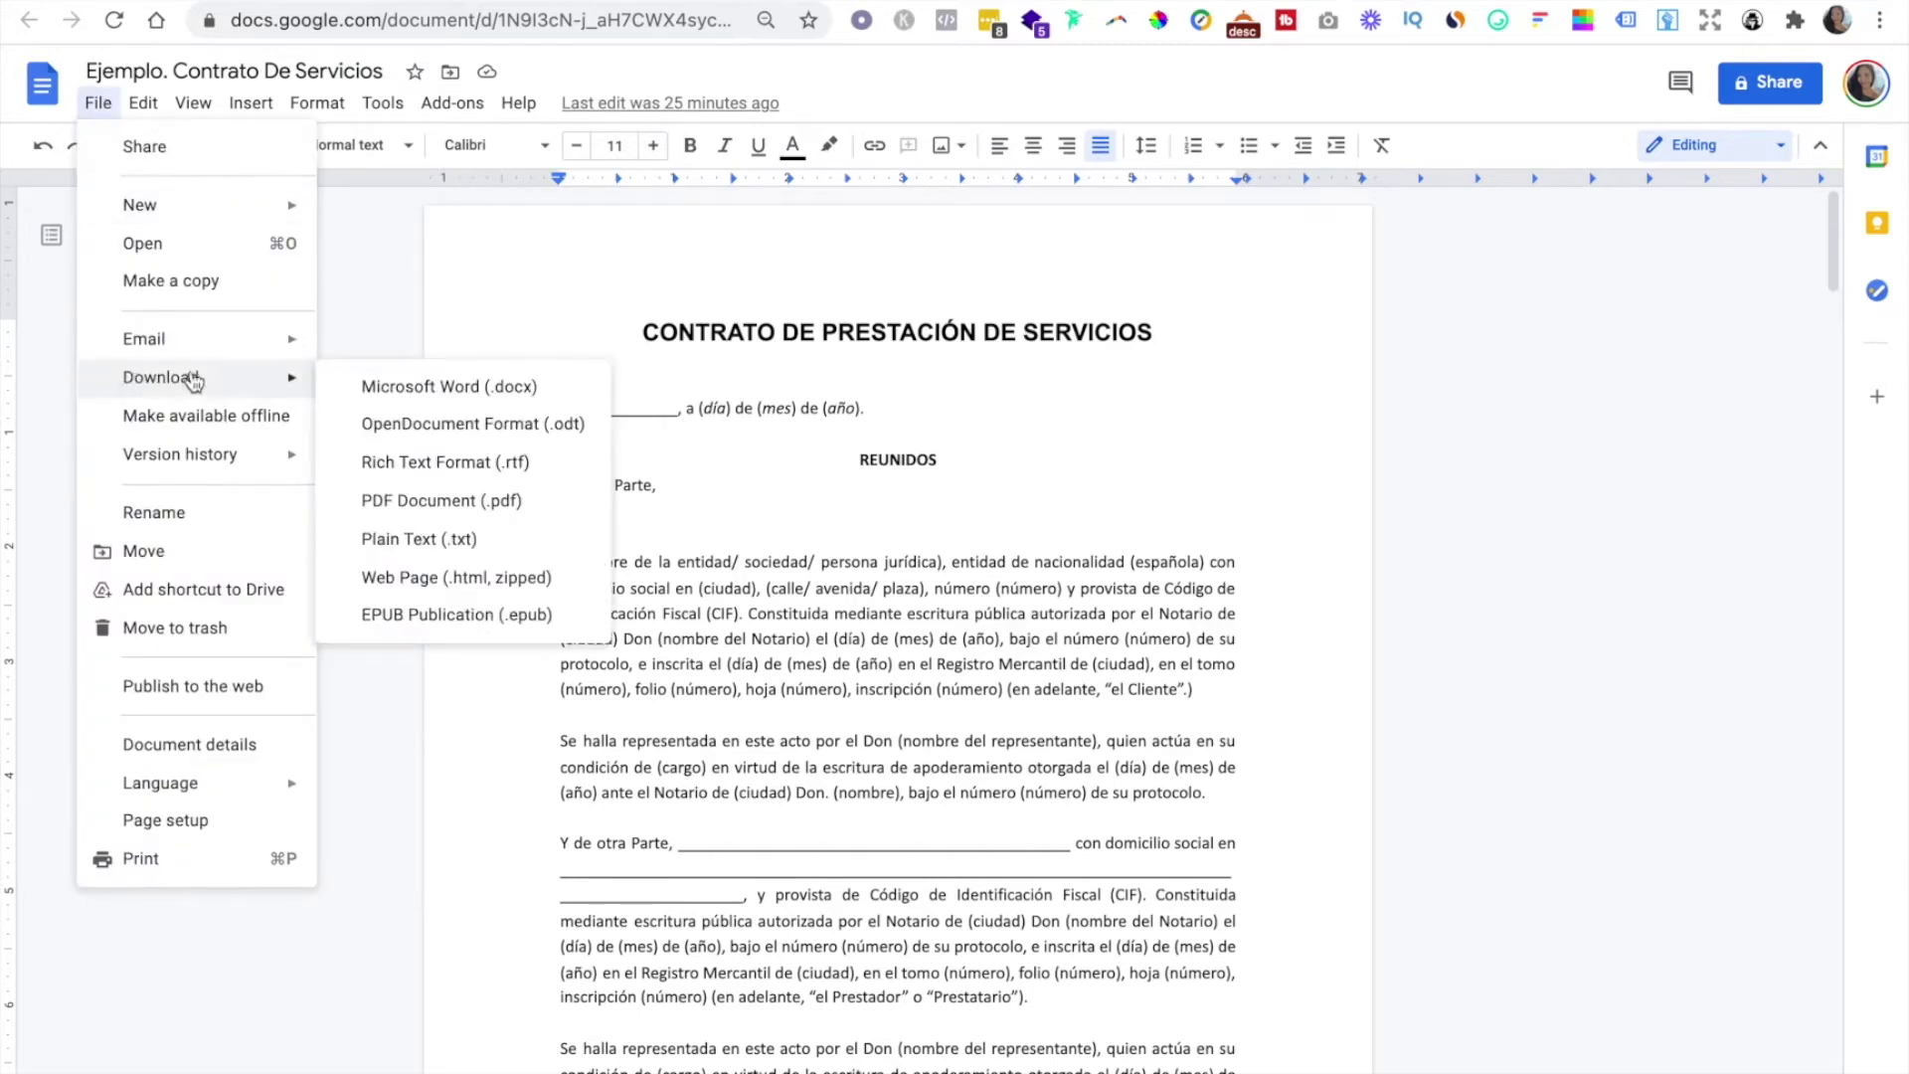
{"action": "mouse_move", "coordinate": [261, 387]}
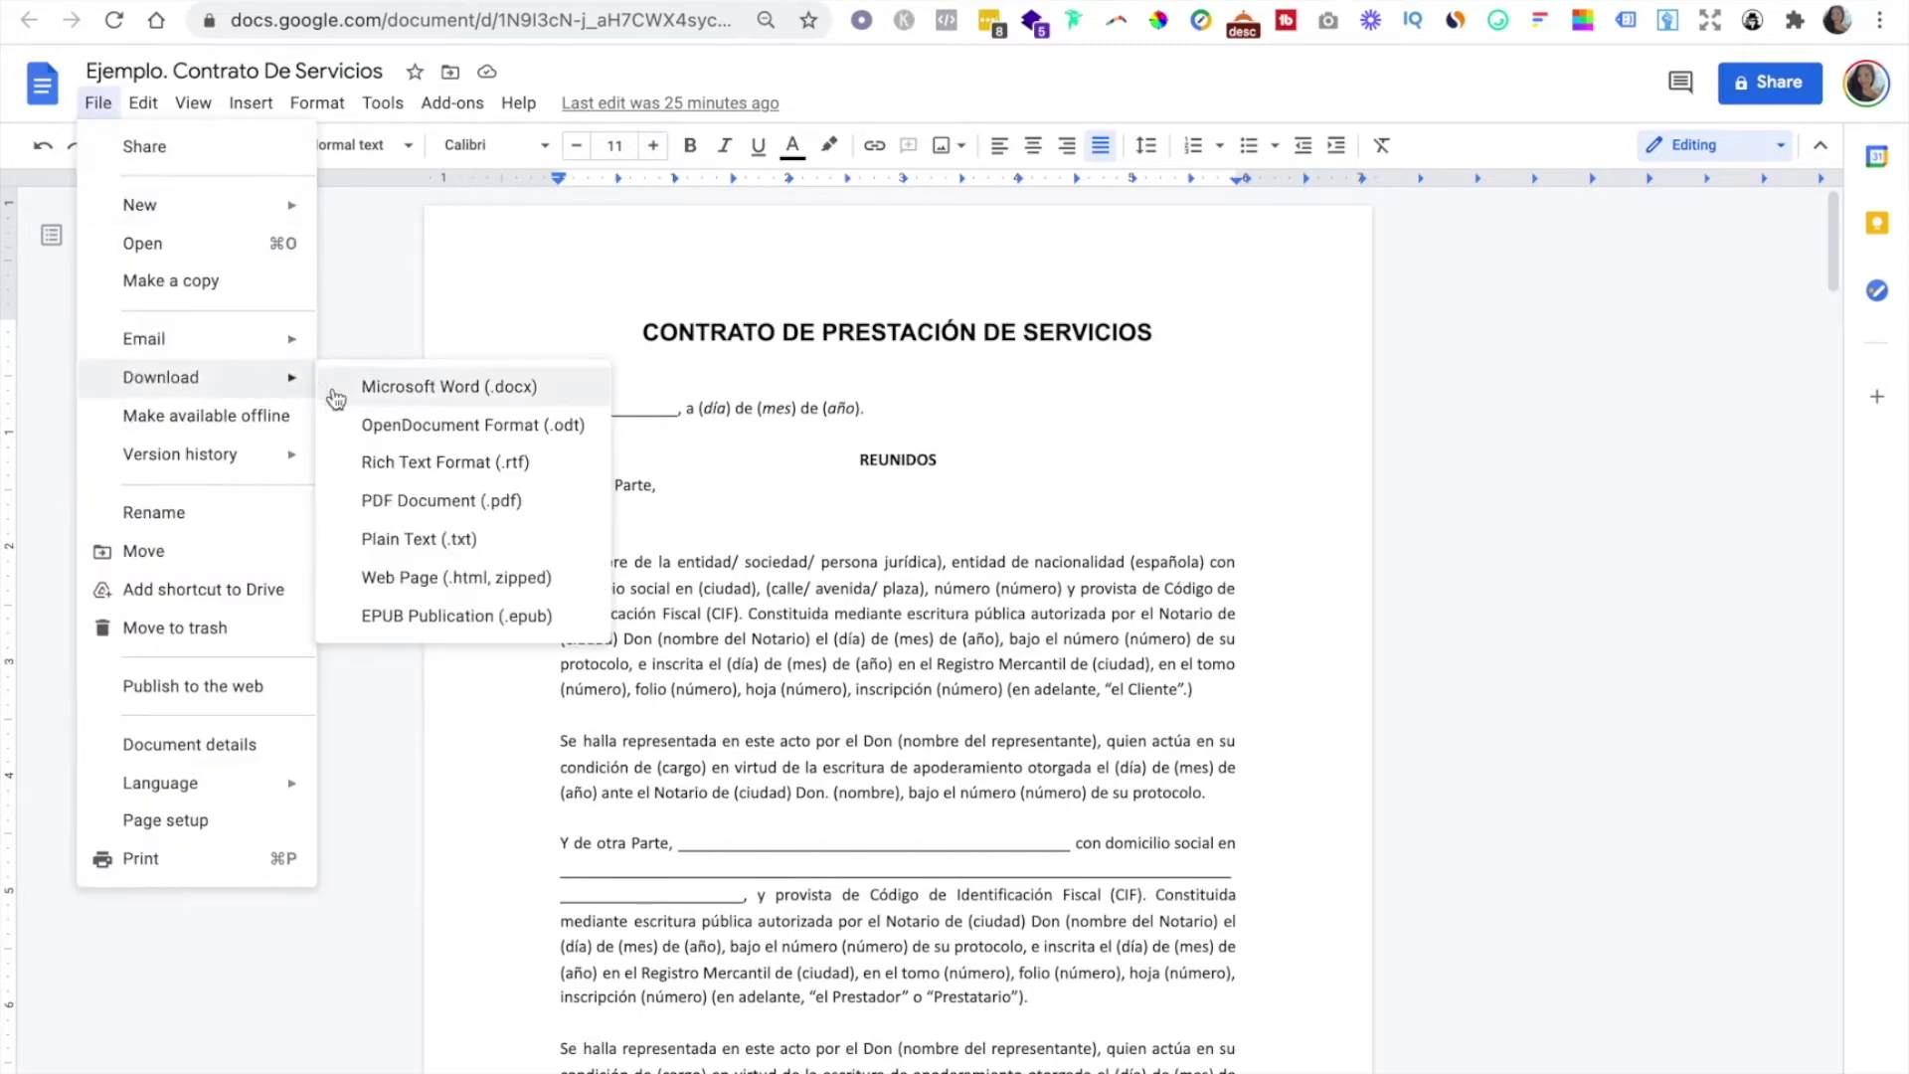
{"action": "left_click", "coordinate": [425, 503]}
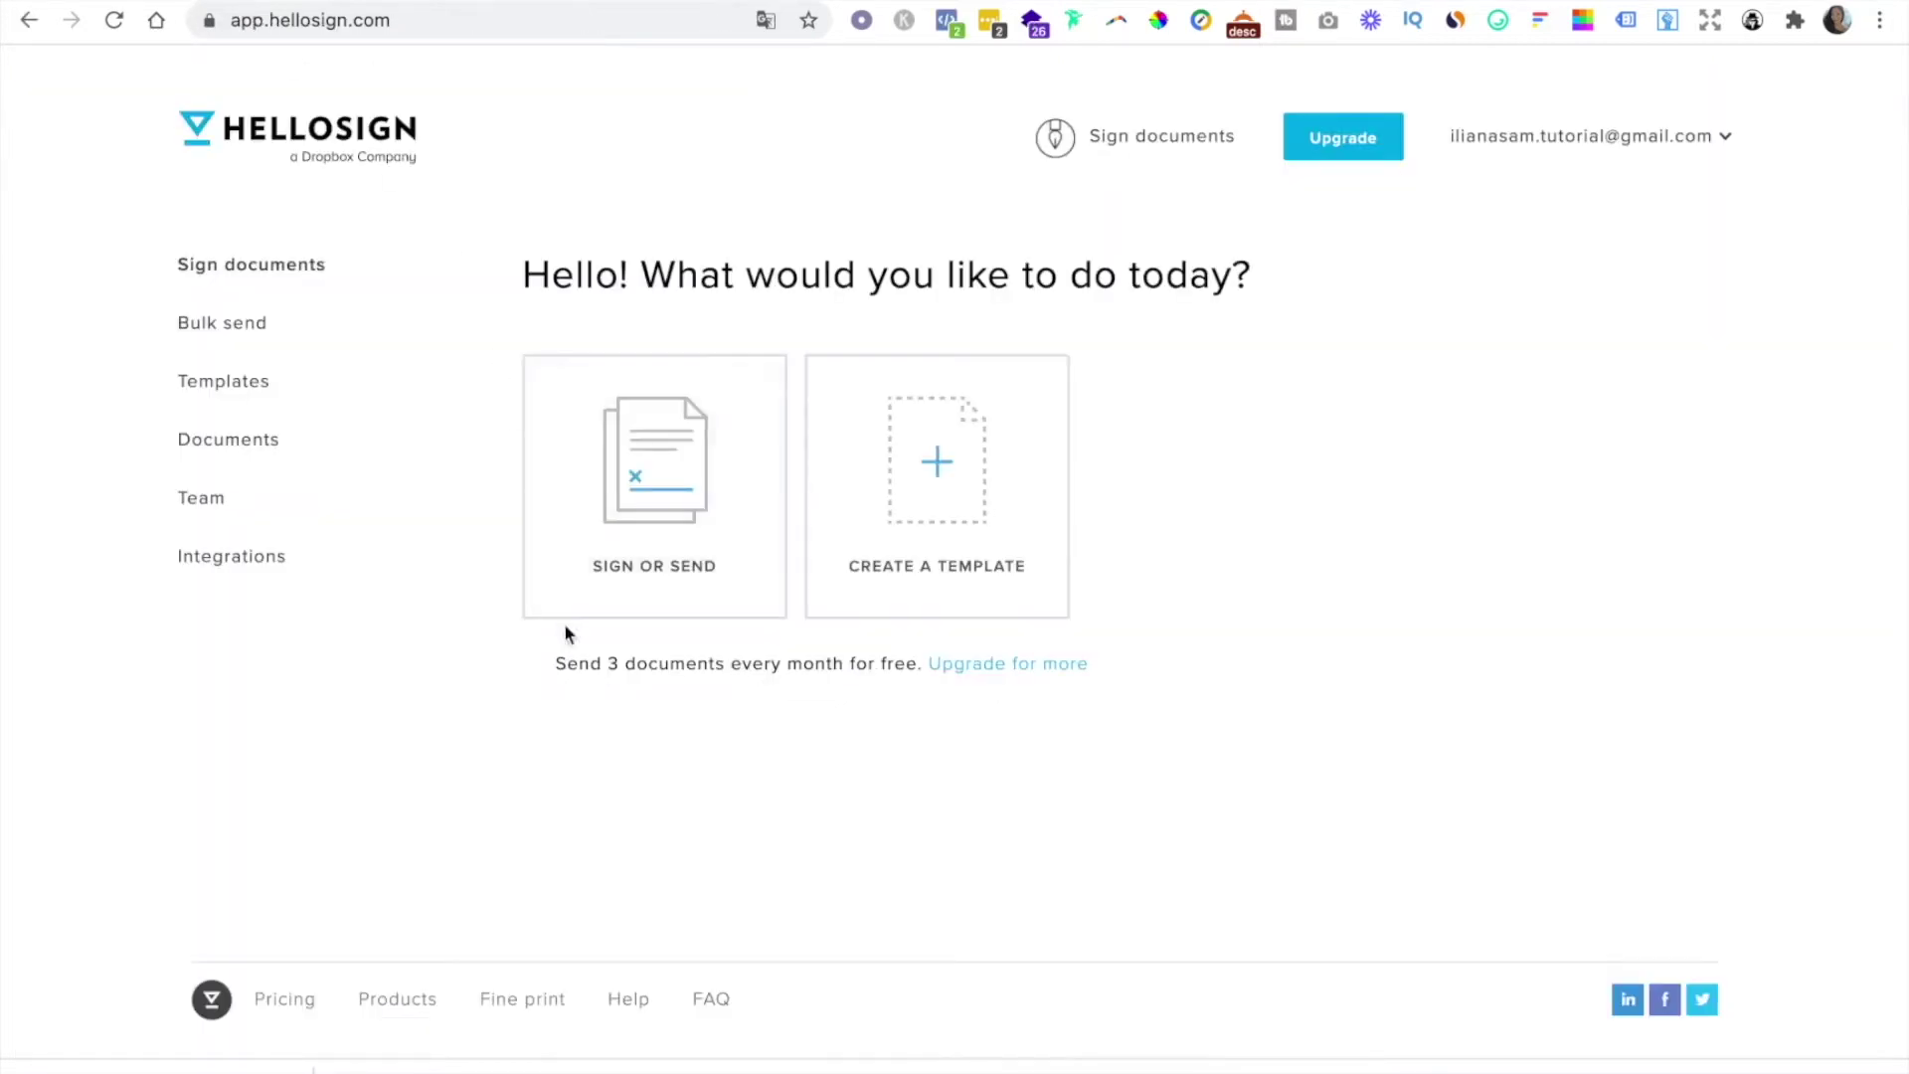
Switch to HelloSign, start a sign-or-send request with the uploaded "Ejemplo. Contrato De Servicios (1).pdf" and continue to the signers
{"action": "left_click", "coordinate": [713, 521]}
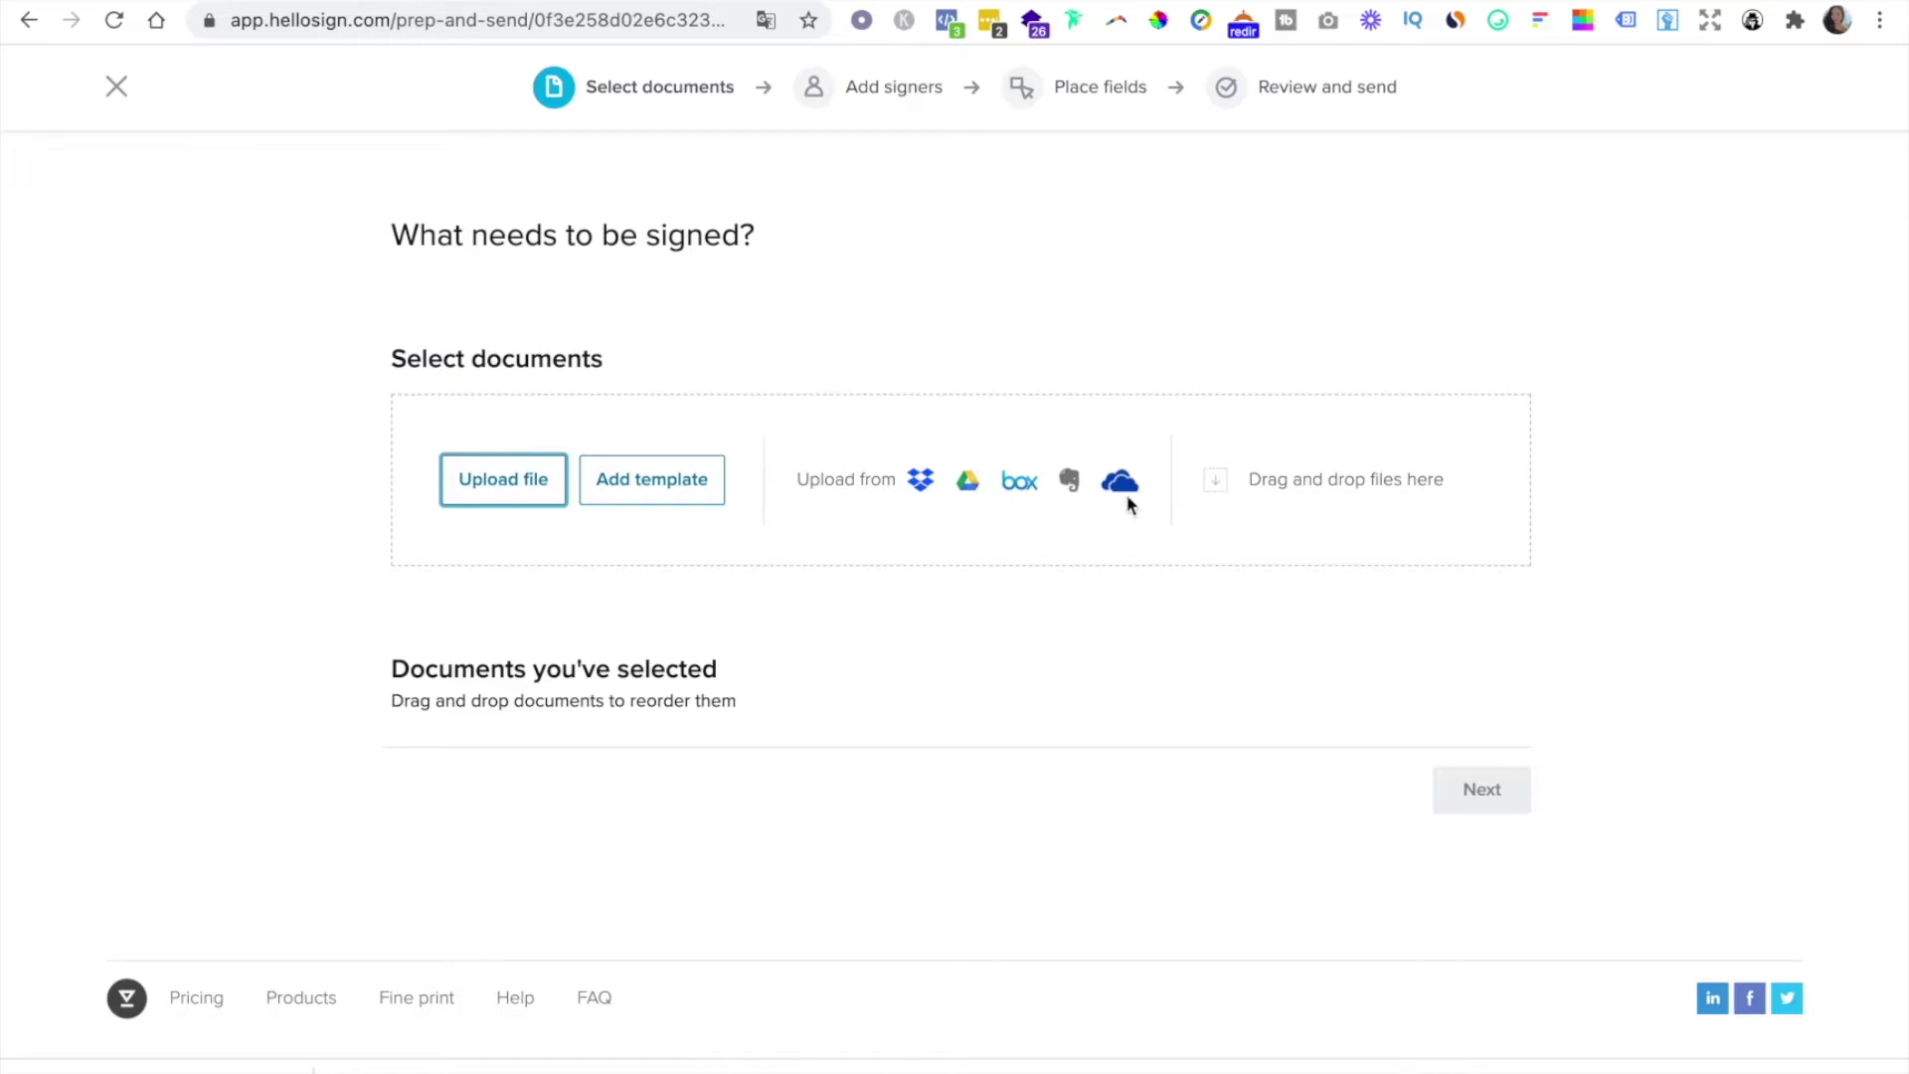
{"action": "left_click", "coordinate": [484, 494]}
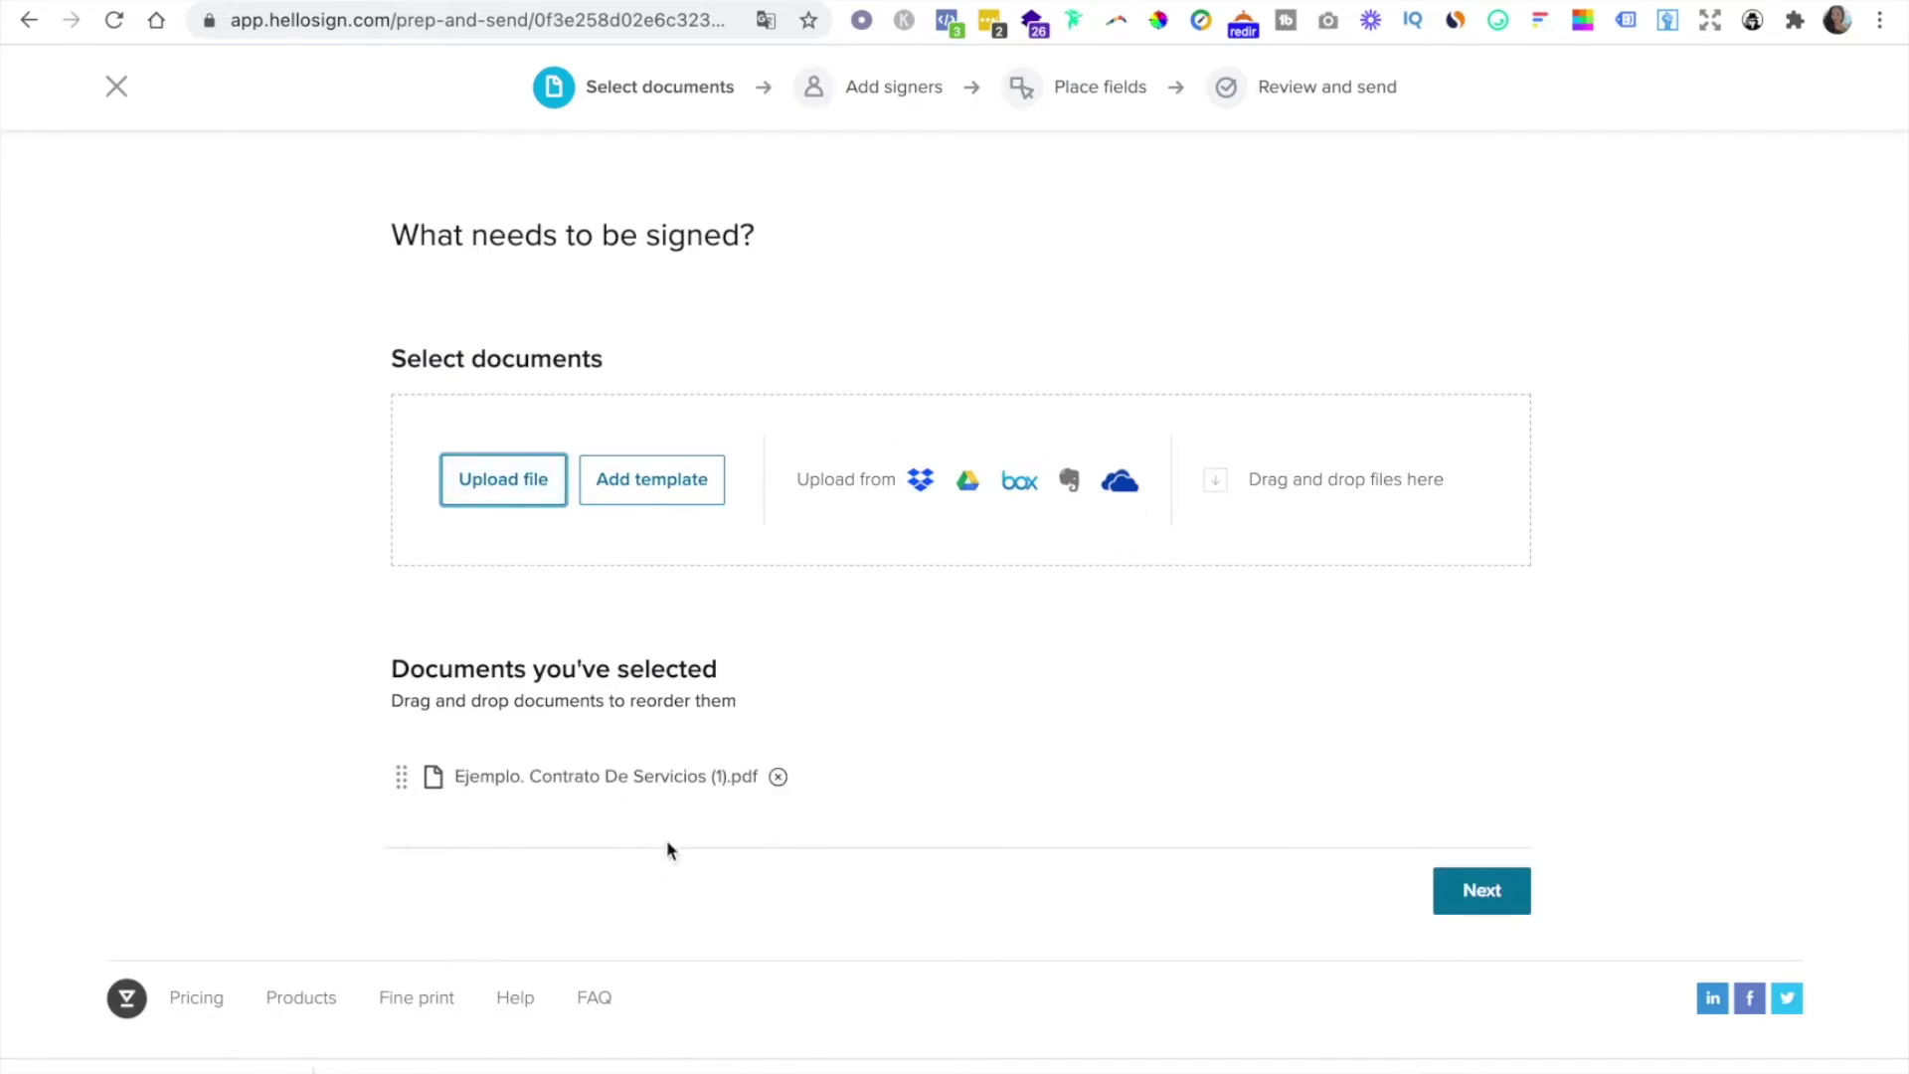
{"action": "left_click", "coordinate": [1482, 892]}
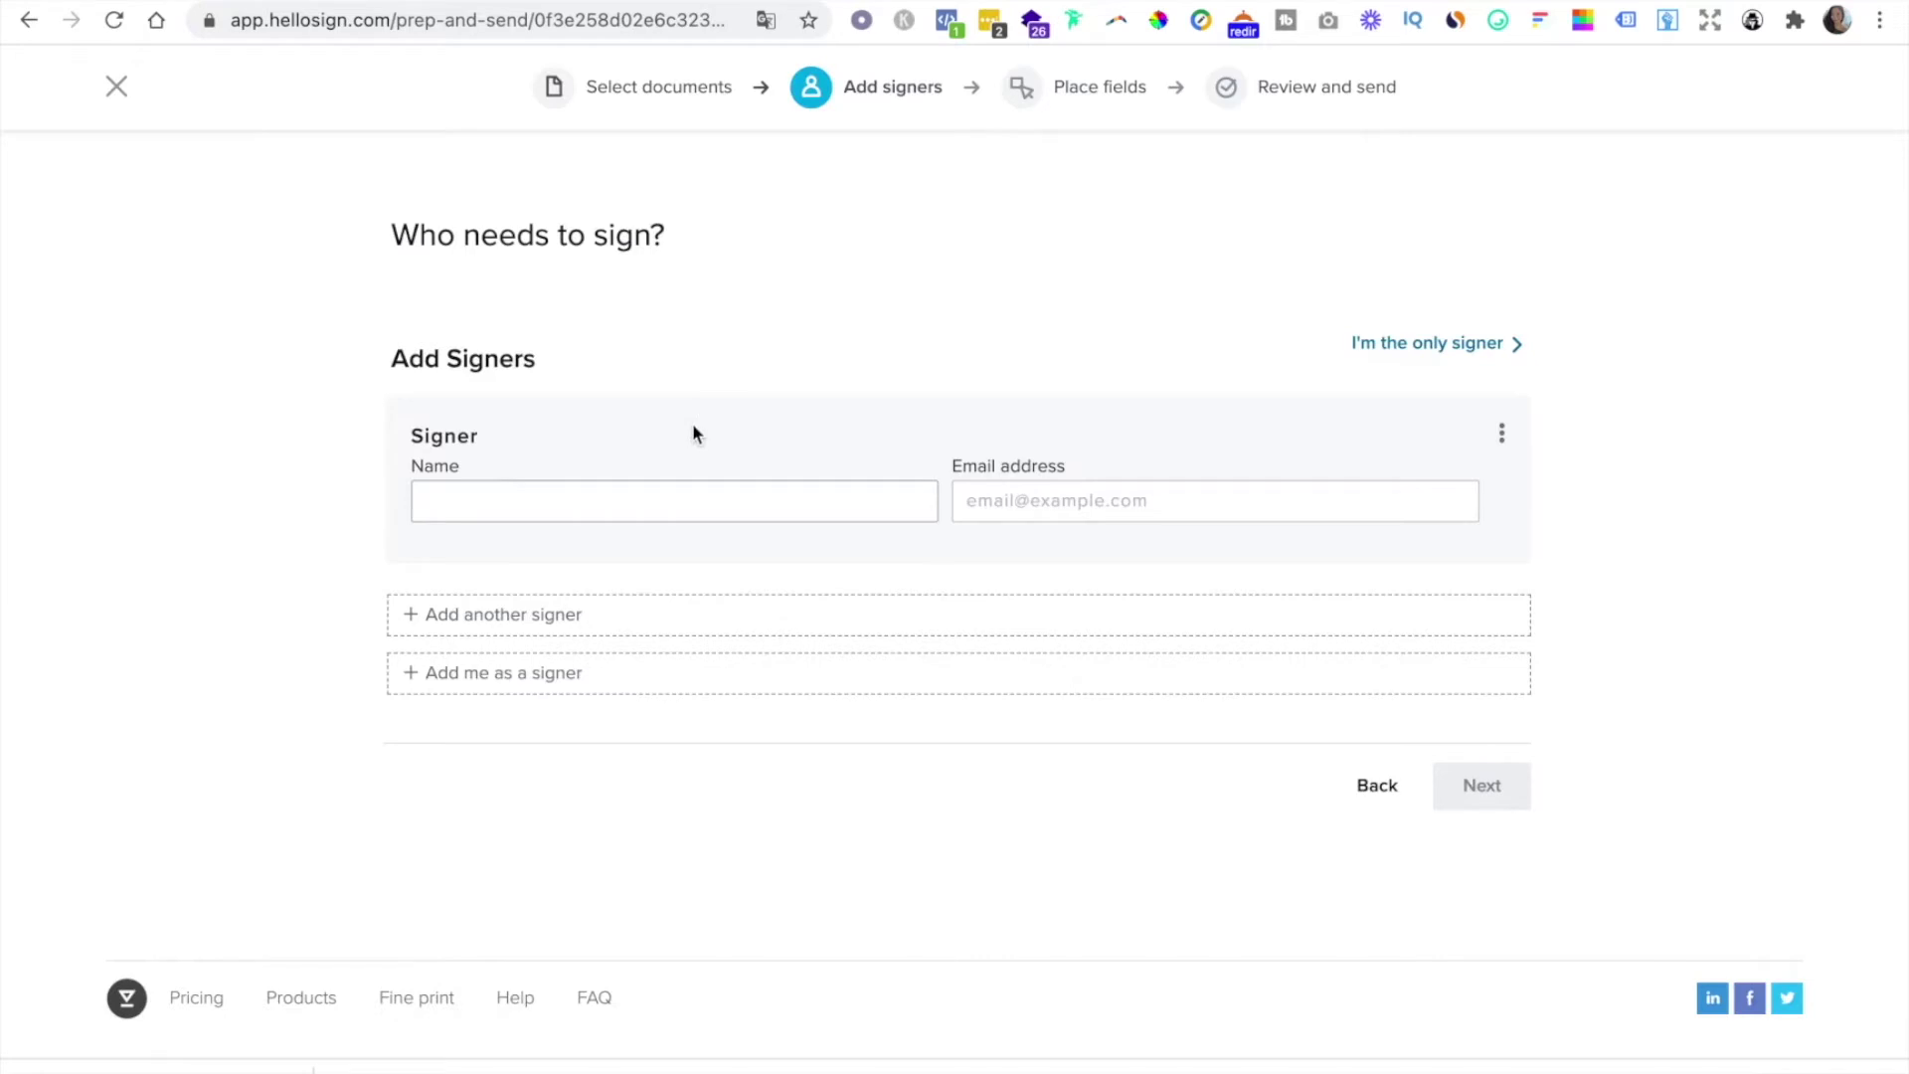
Fill in the first signer's full name and e-mail address
{"action": "type", "text": "ILIANA"}
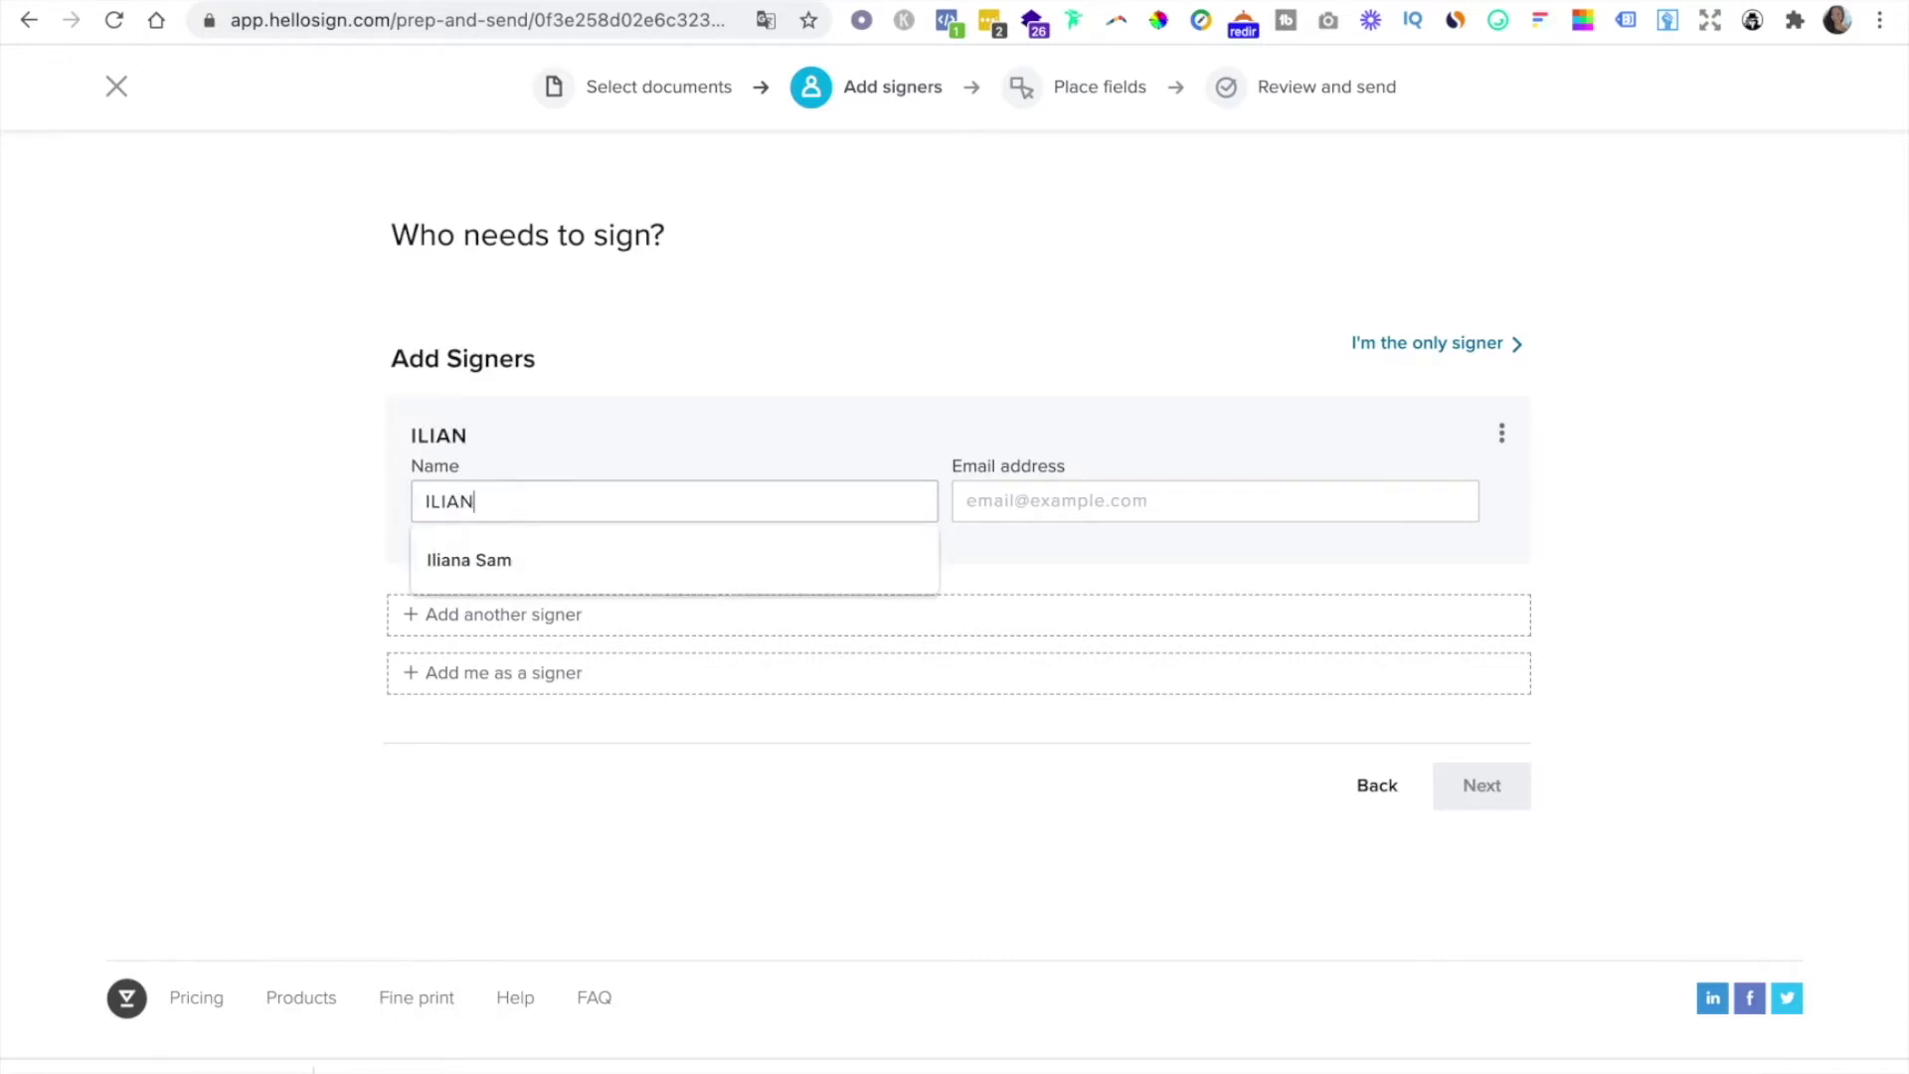
{"action": "key", "text": "BackSpace"}
{"action": "key", "text": "BackSpace"}
{"action": "key", "text": "BackSpace"}
{"action": "key", "text": "BackSpace"}
{"action": "left_click", "coordinate": [682, 560]}
{"action": "left_click", "coordinate": [1078, 506]}
{"action": "type", "text": "ilai"}
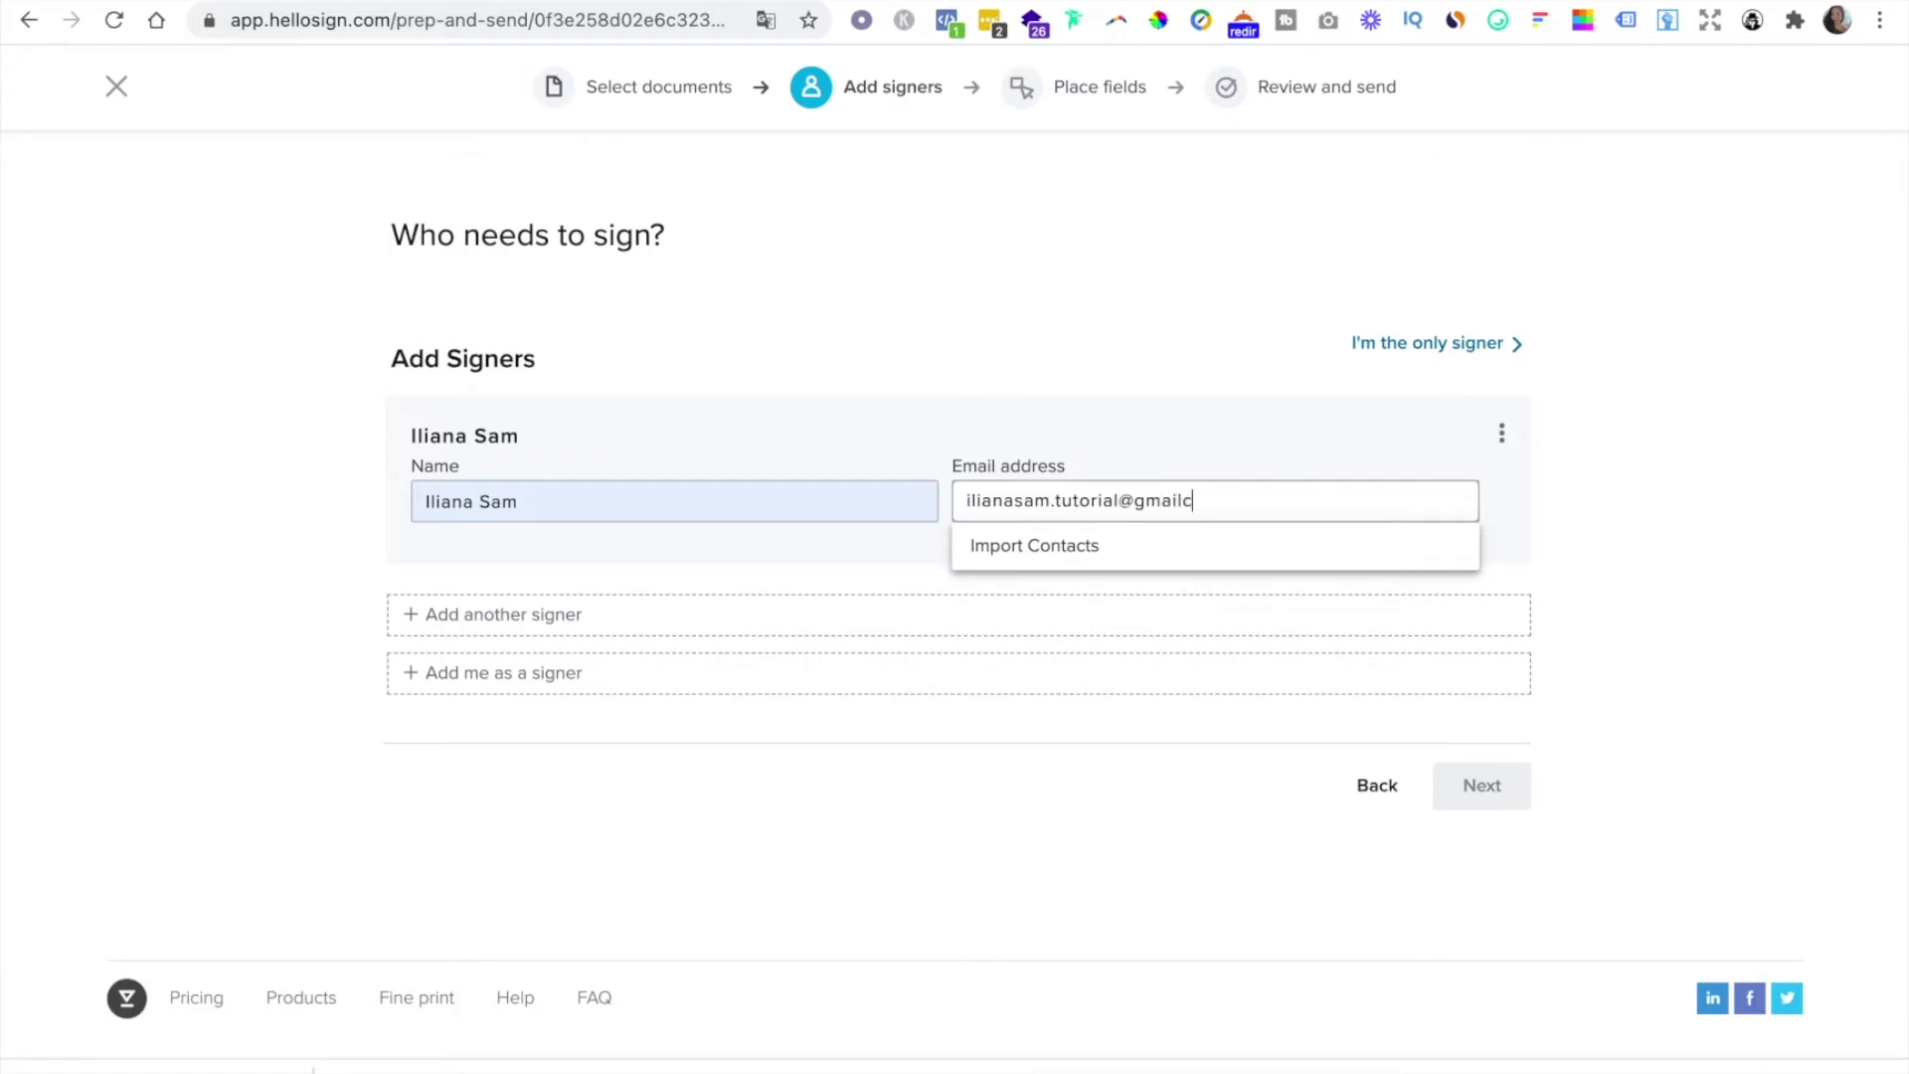
{"action": "type", "text": ".com"}
{"action": "left_click", "coordinate": [1230, 587]}
Add a second signer with the client's full name and e-mail address, and continue to placing the fields
{"action": "left_click", "coordinate": [550, 616]}
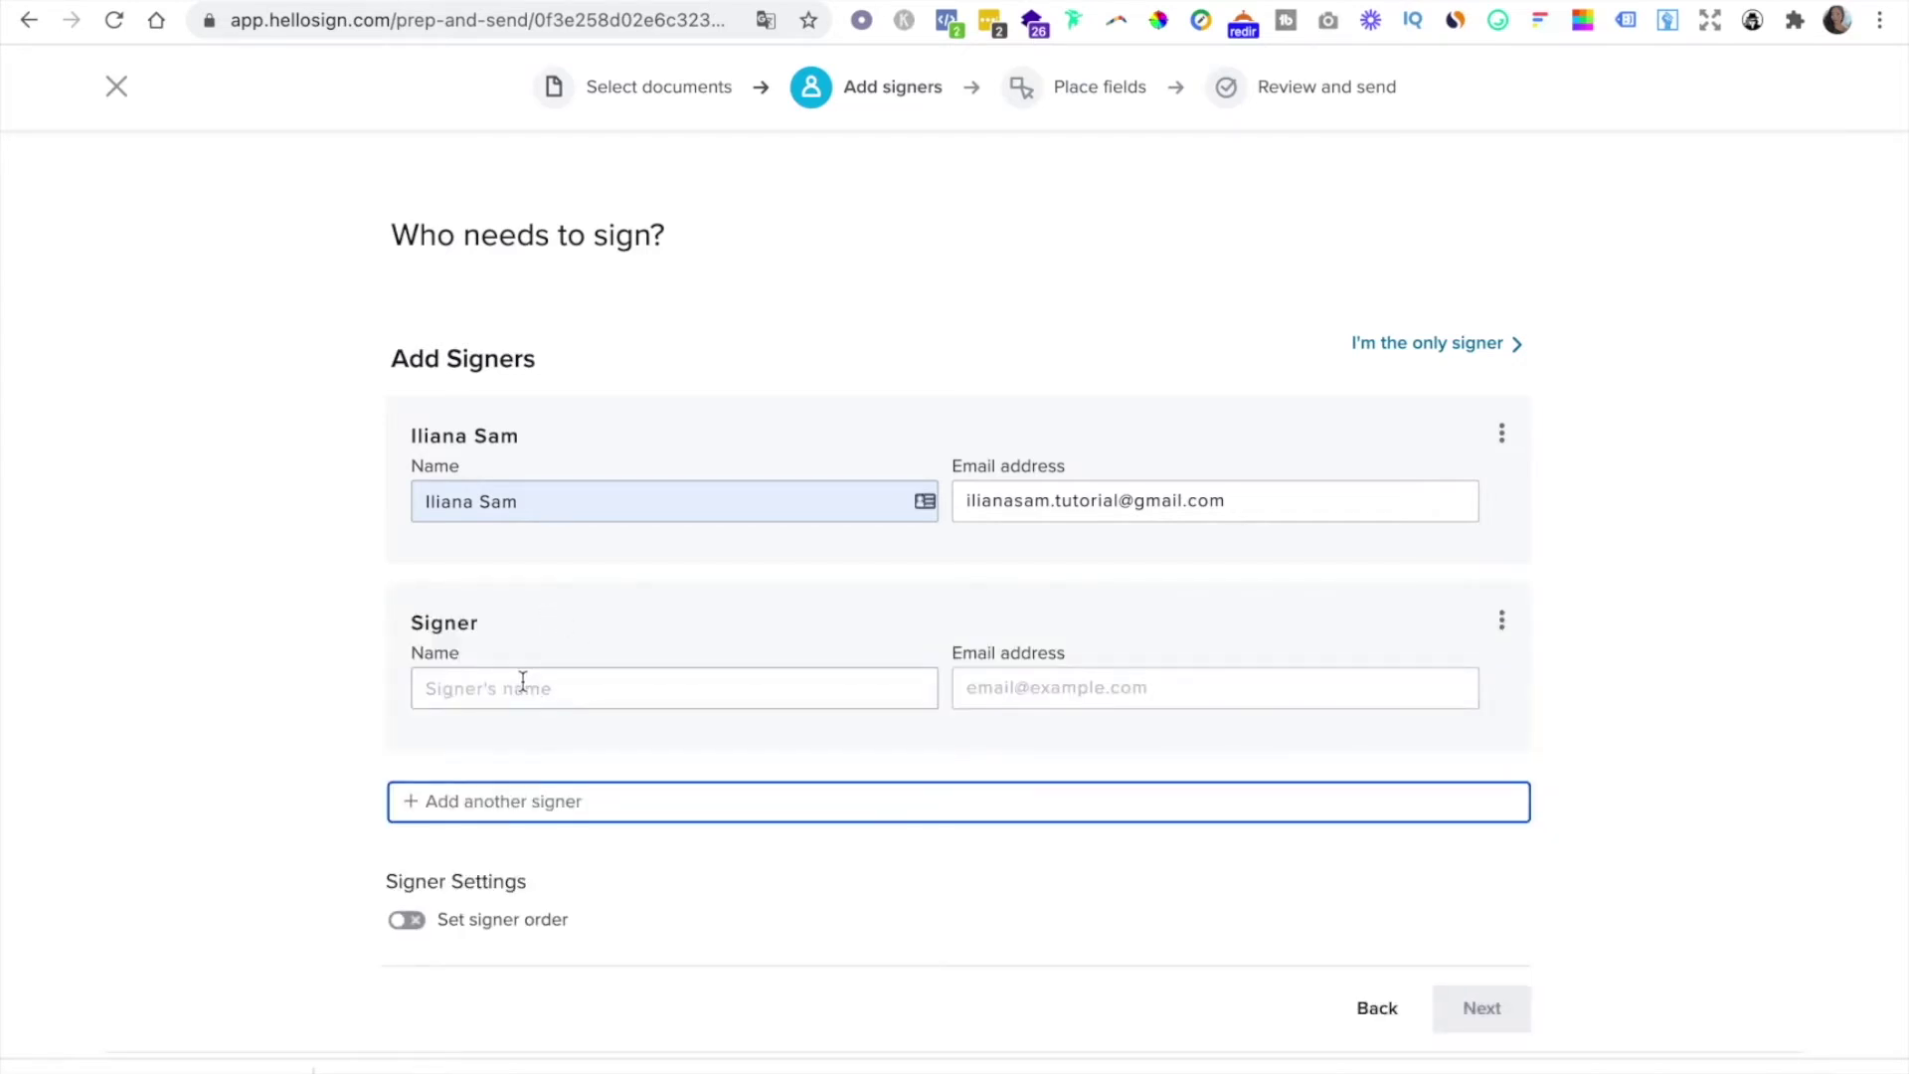
{"action": "left_click", "coordinate": [500, 670]}
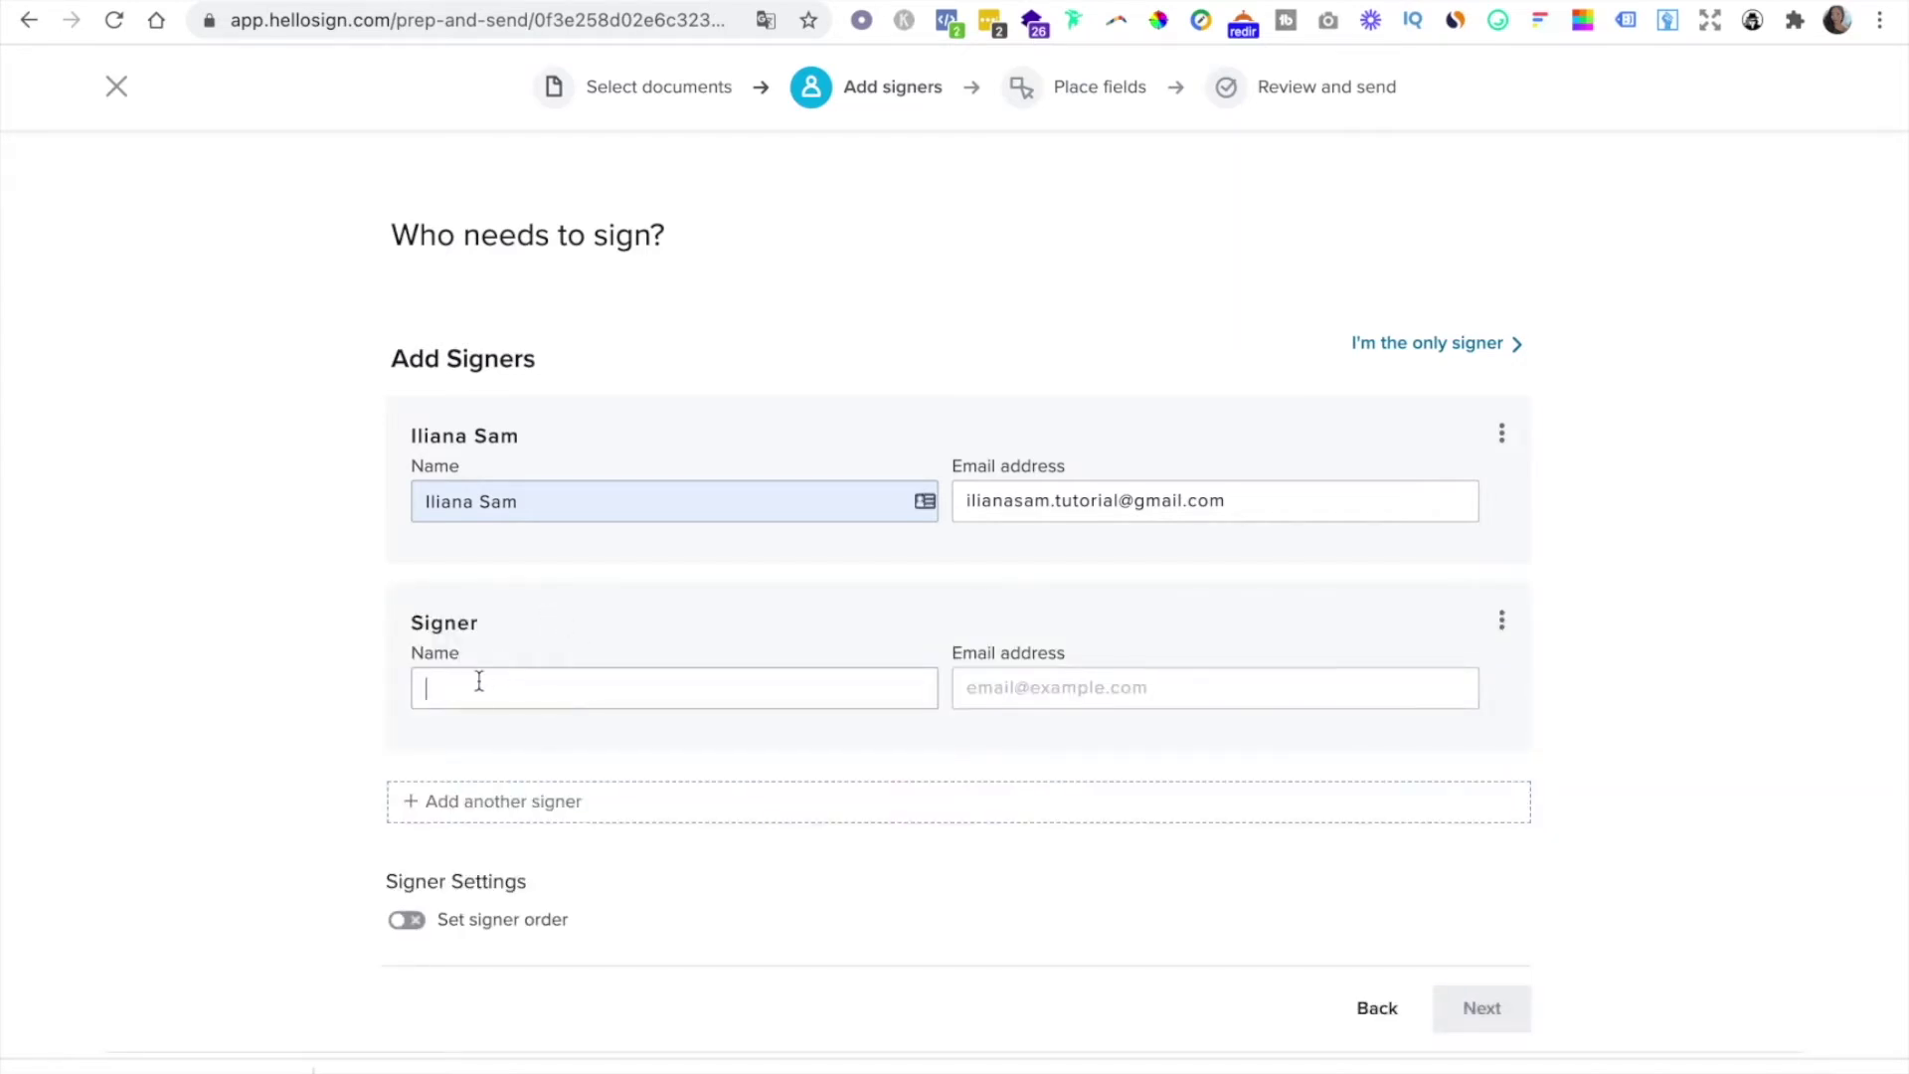
{"action": "type", "text": "Carol"}
{"action": "key", "text": "Tab"}
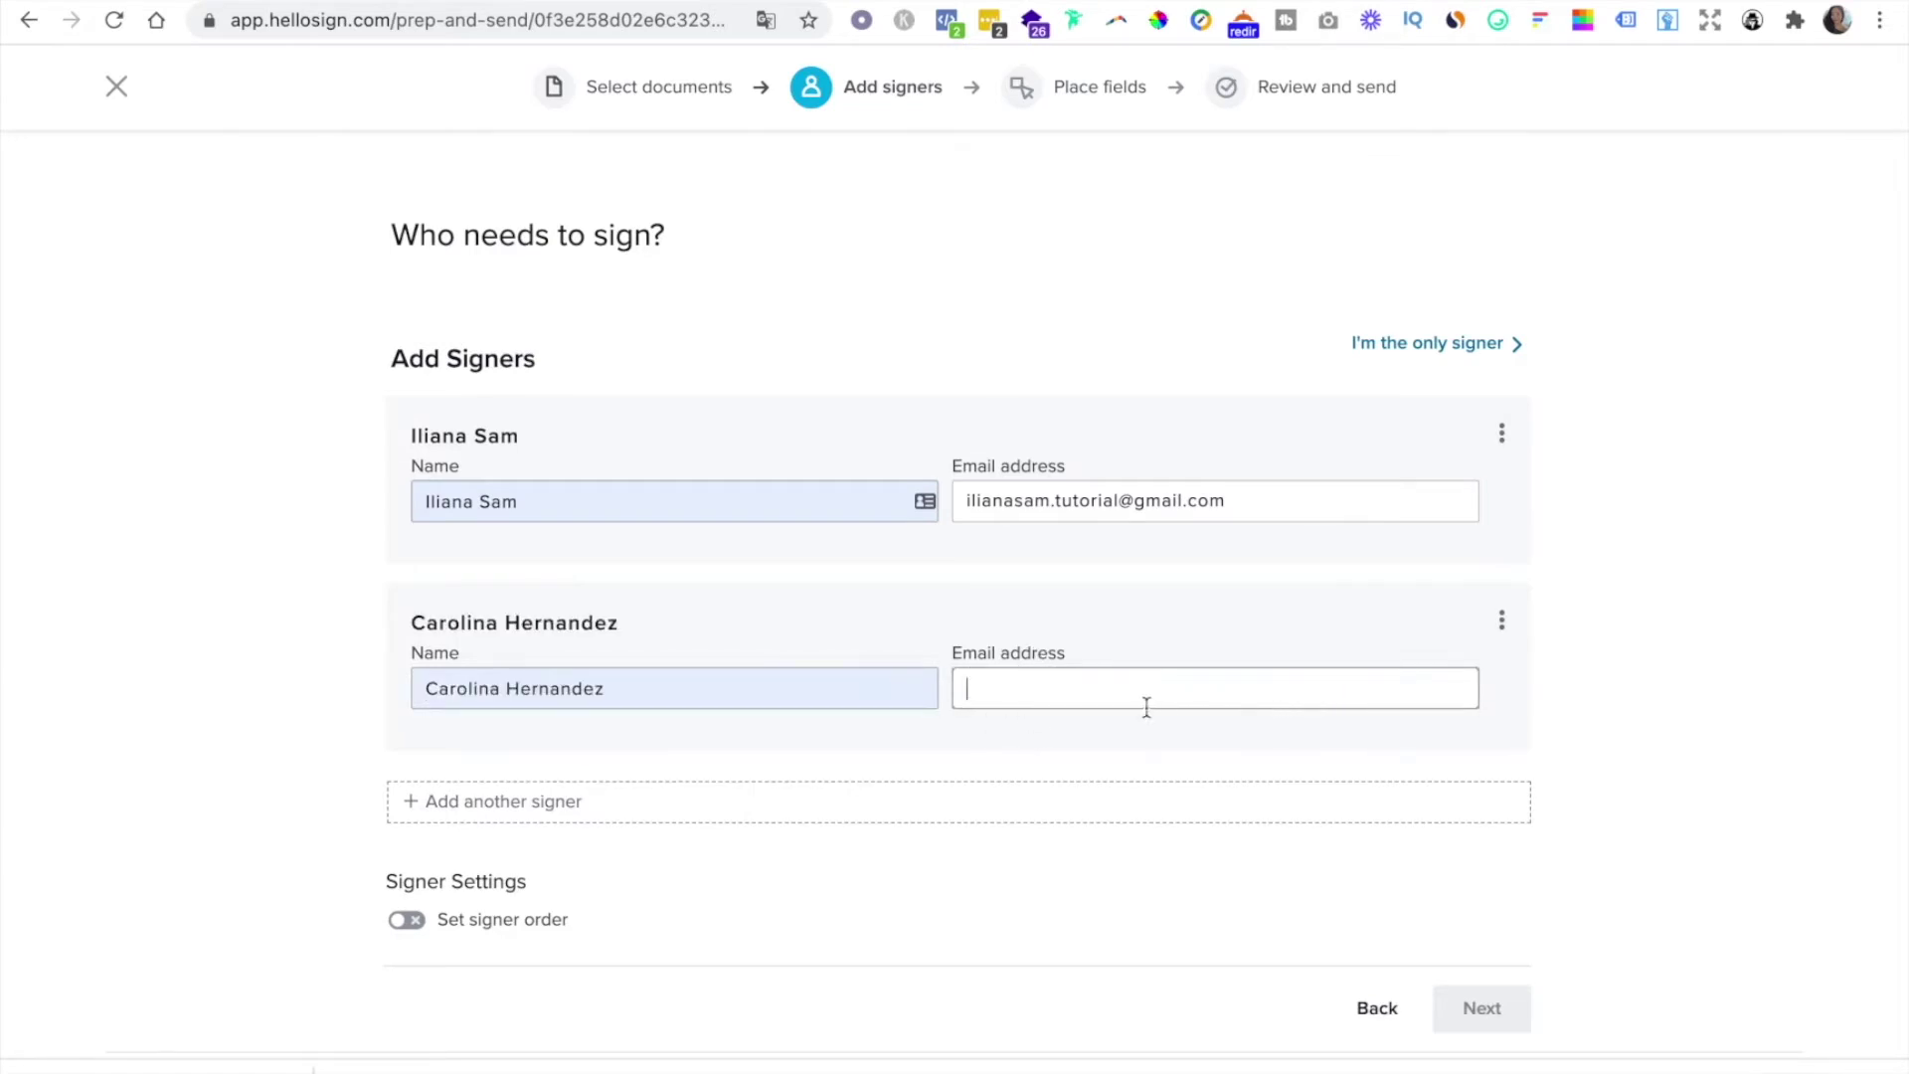
{"action": "key", "text": "ctrl+v"}
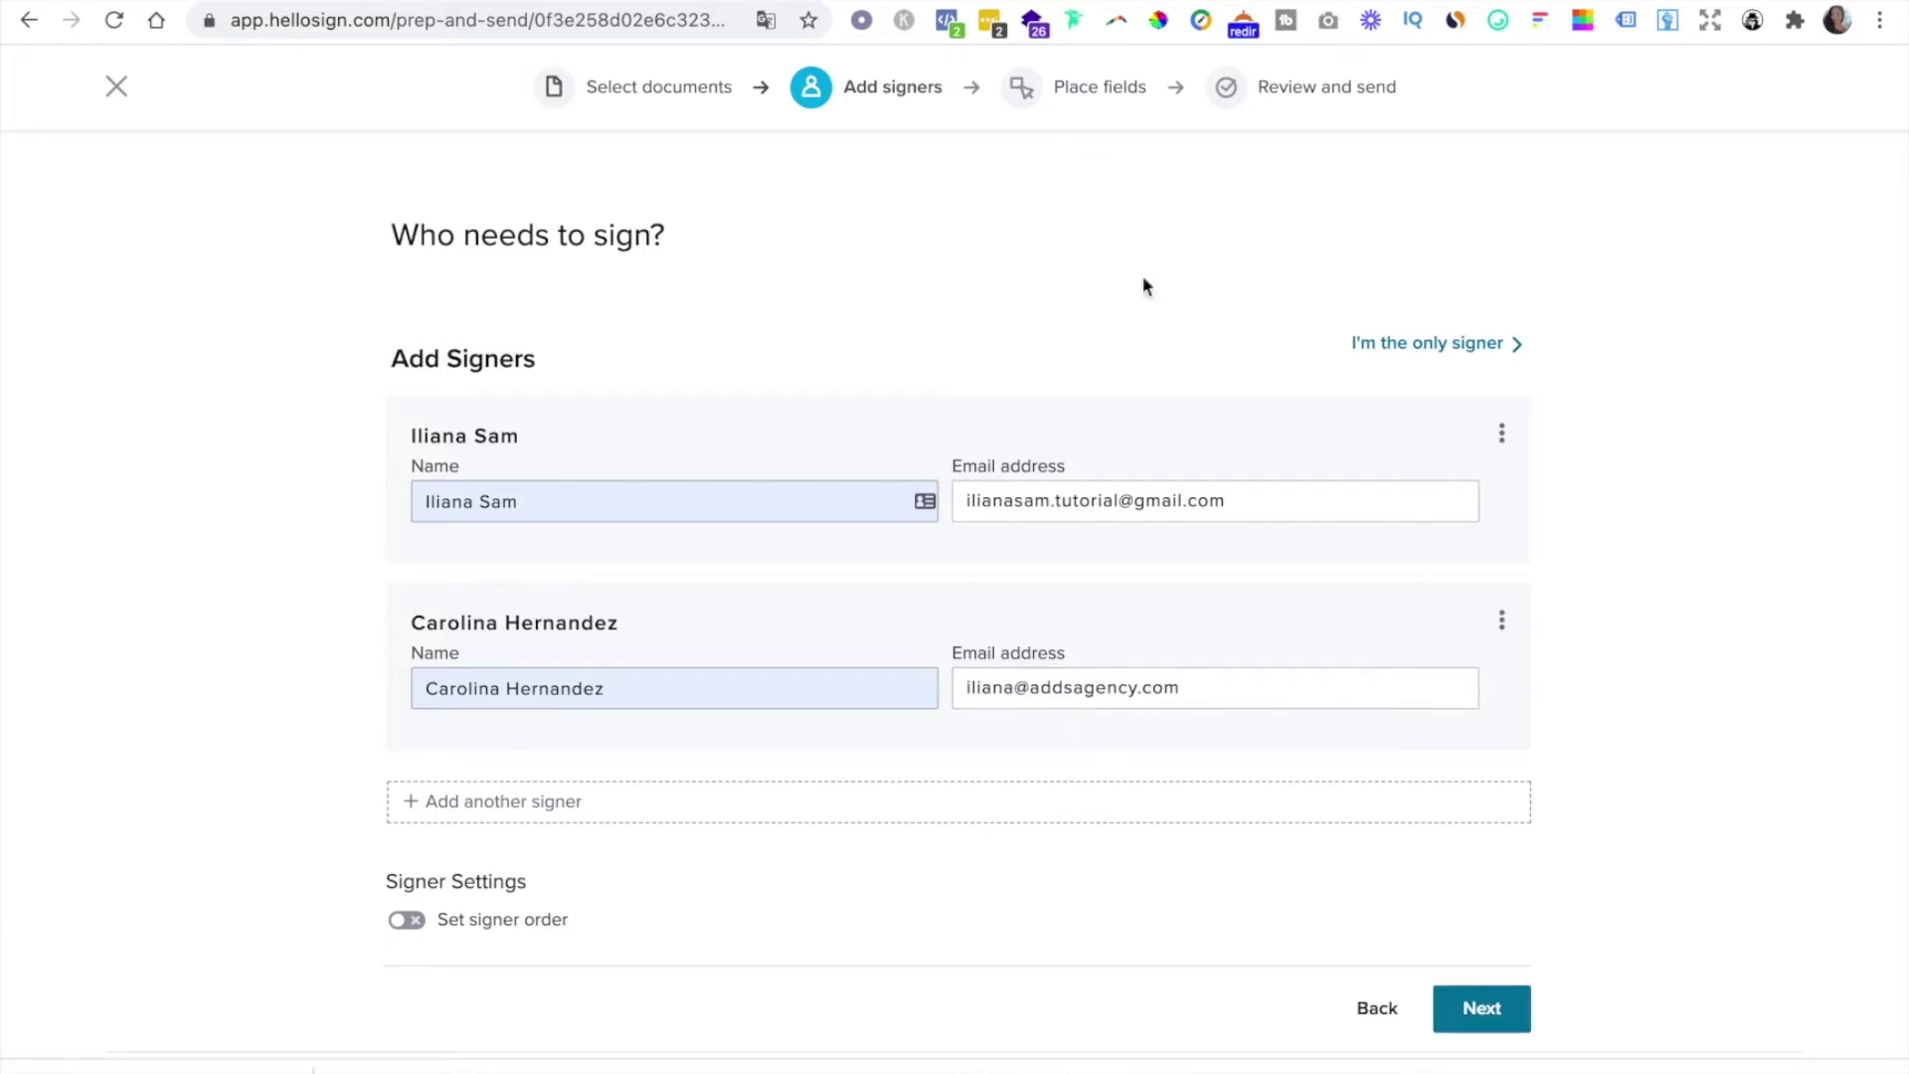
{"action": "left_click", "coordinate": [1485, 1010]}
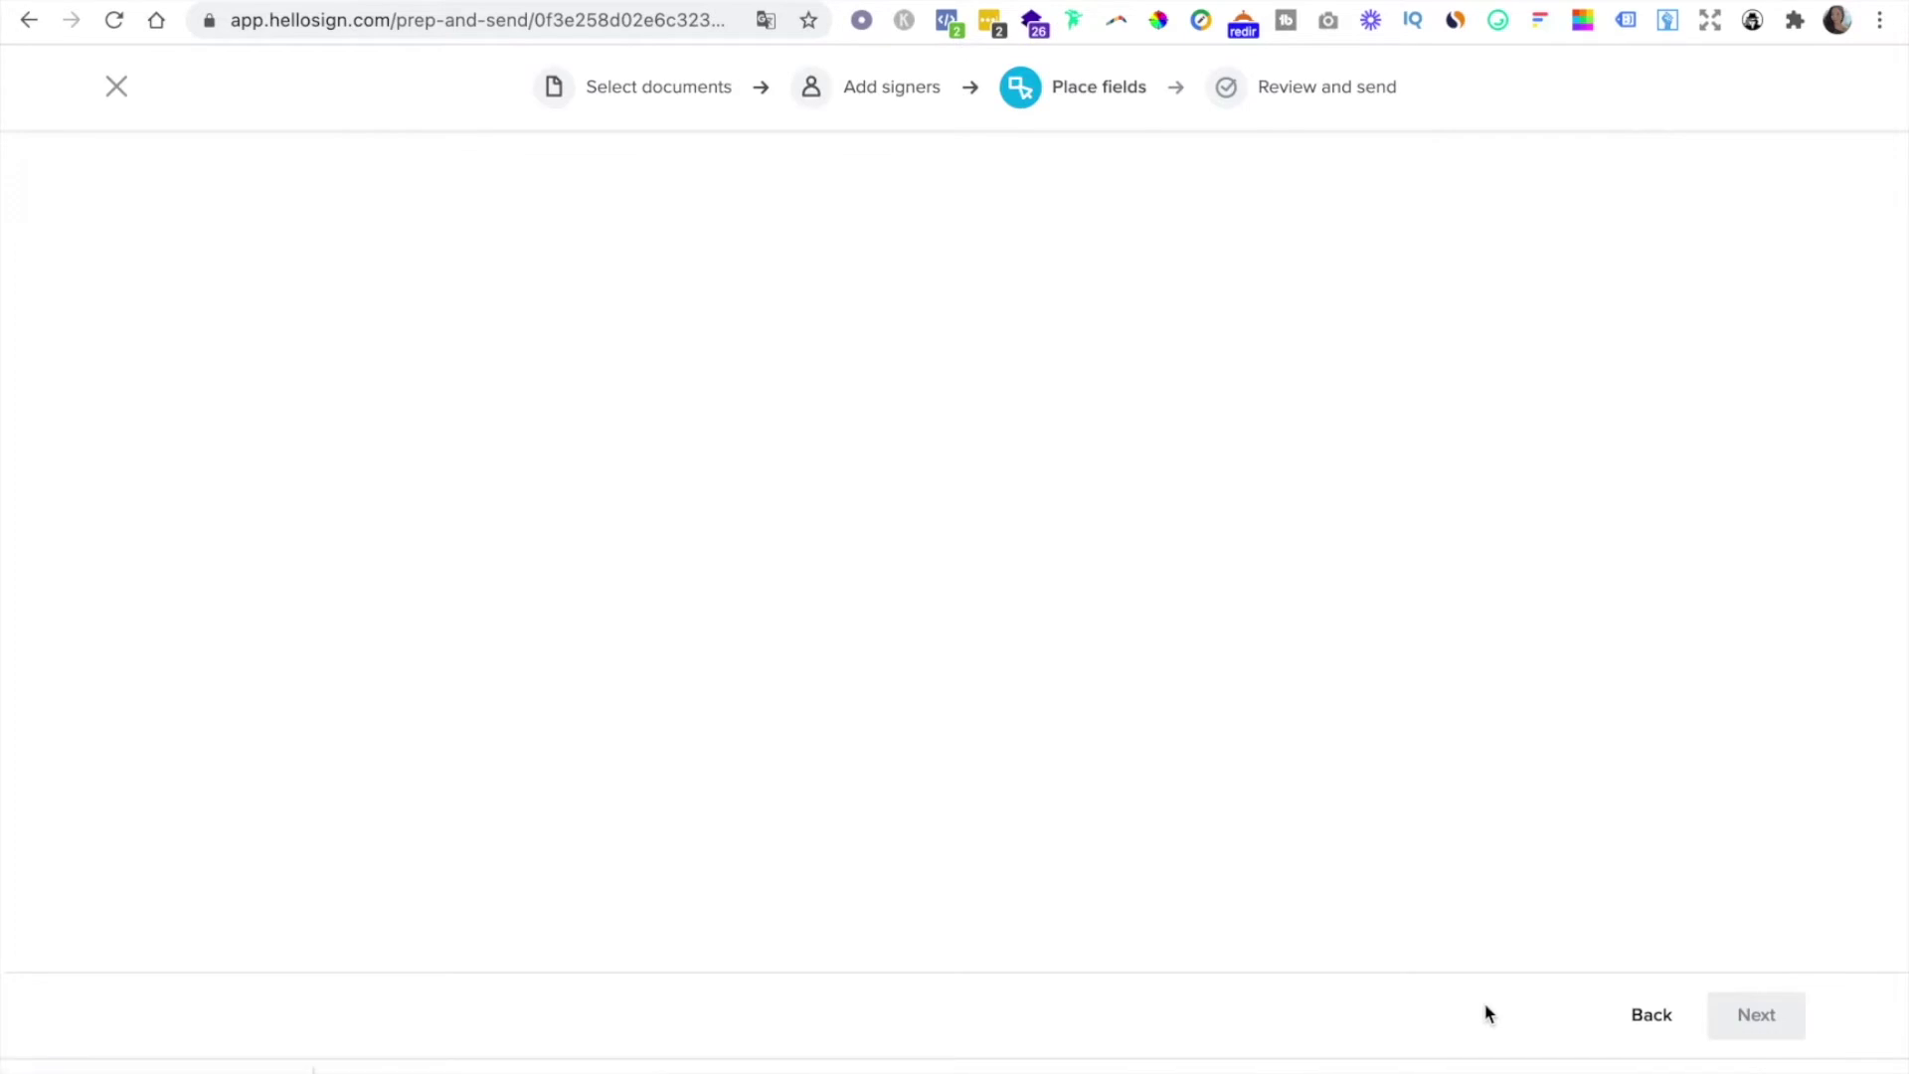
Look through the uploaded contract down to the signature block for El Proveedor and El Cliente
{"action": "scroll", "coordinate": [1218, 733], "scroll_direction": "down", "scroll_amount": 15}
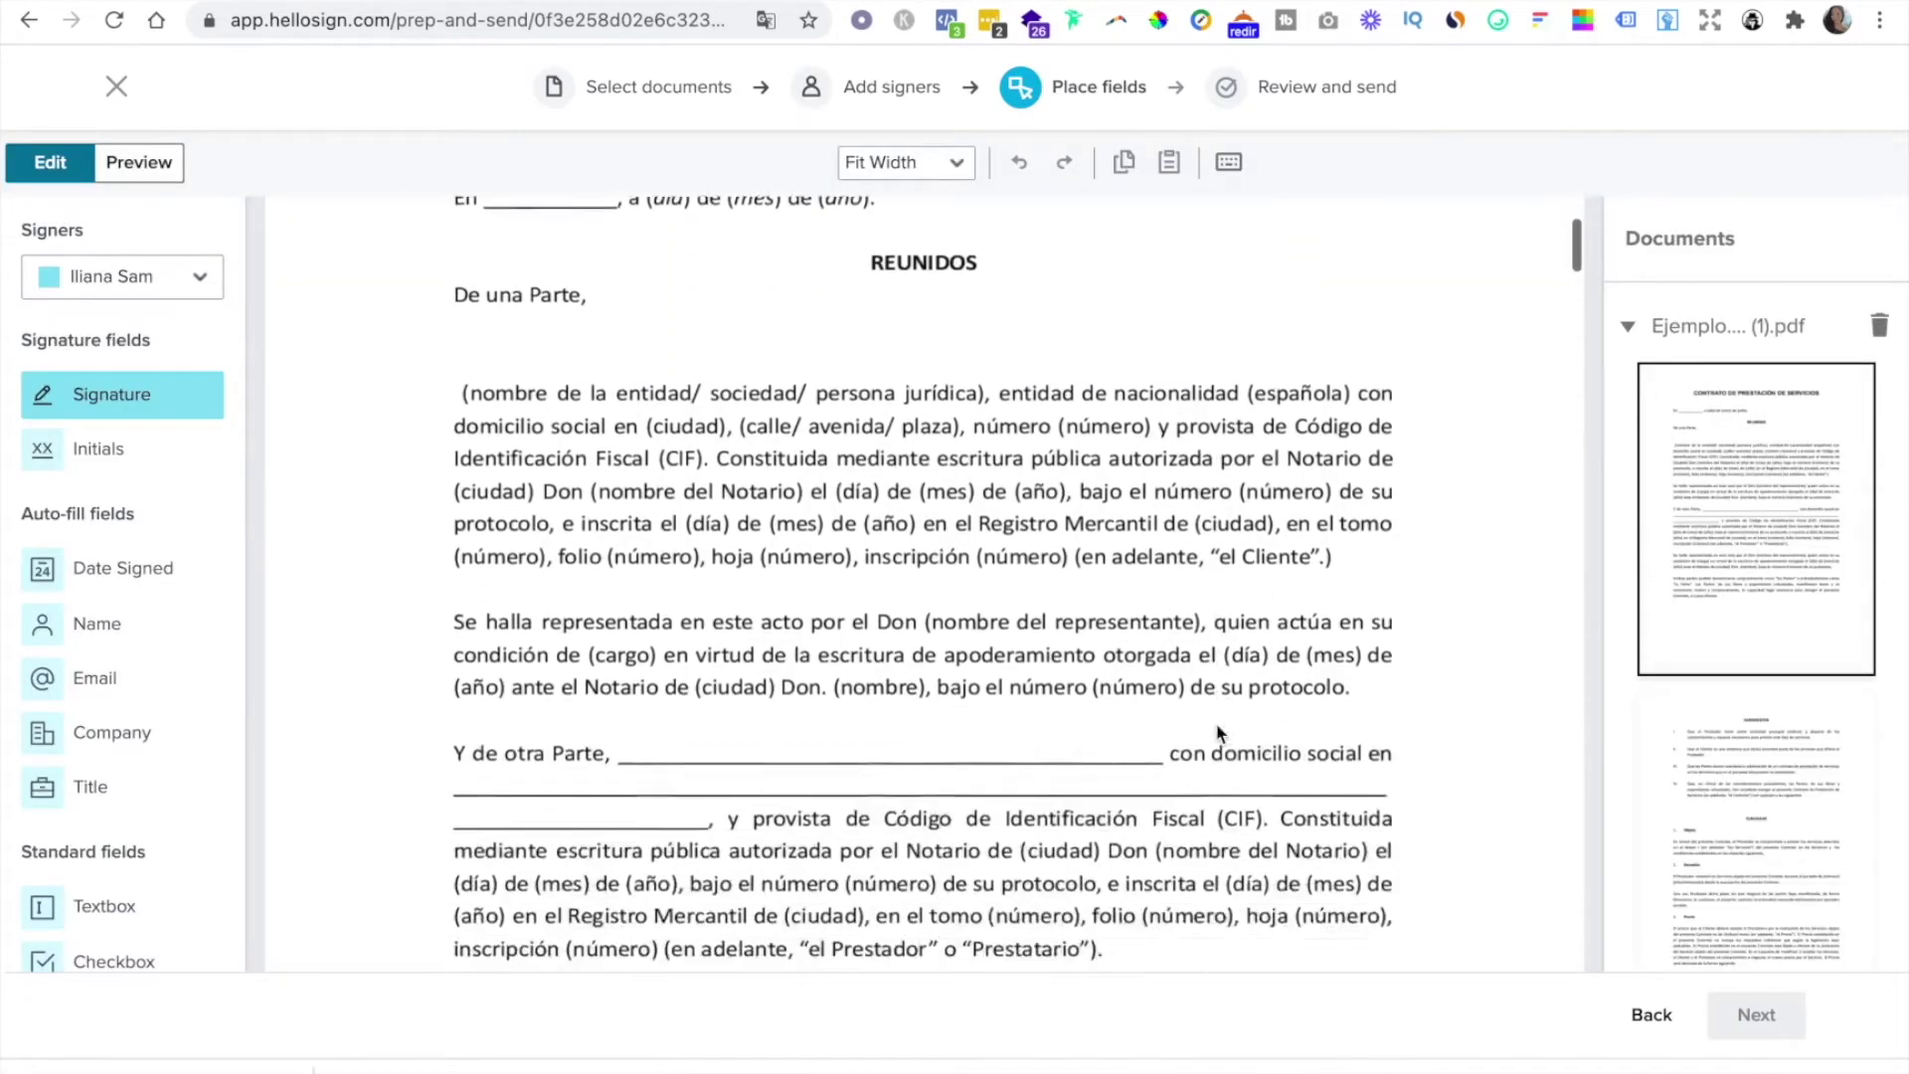
{"action": "scroll", "coordinate": [1218, 733], "scroll_direction": "down", "scroll_amount": 12}
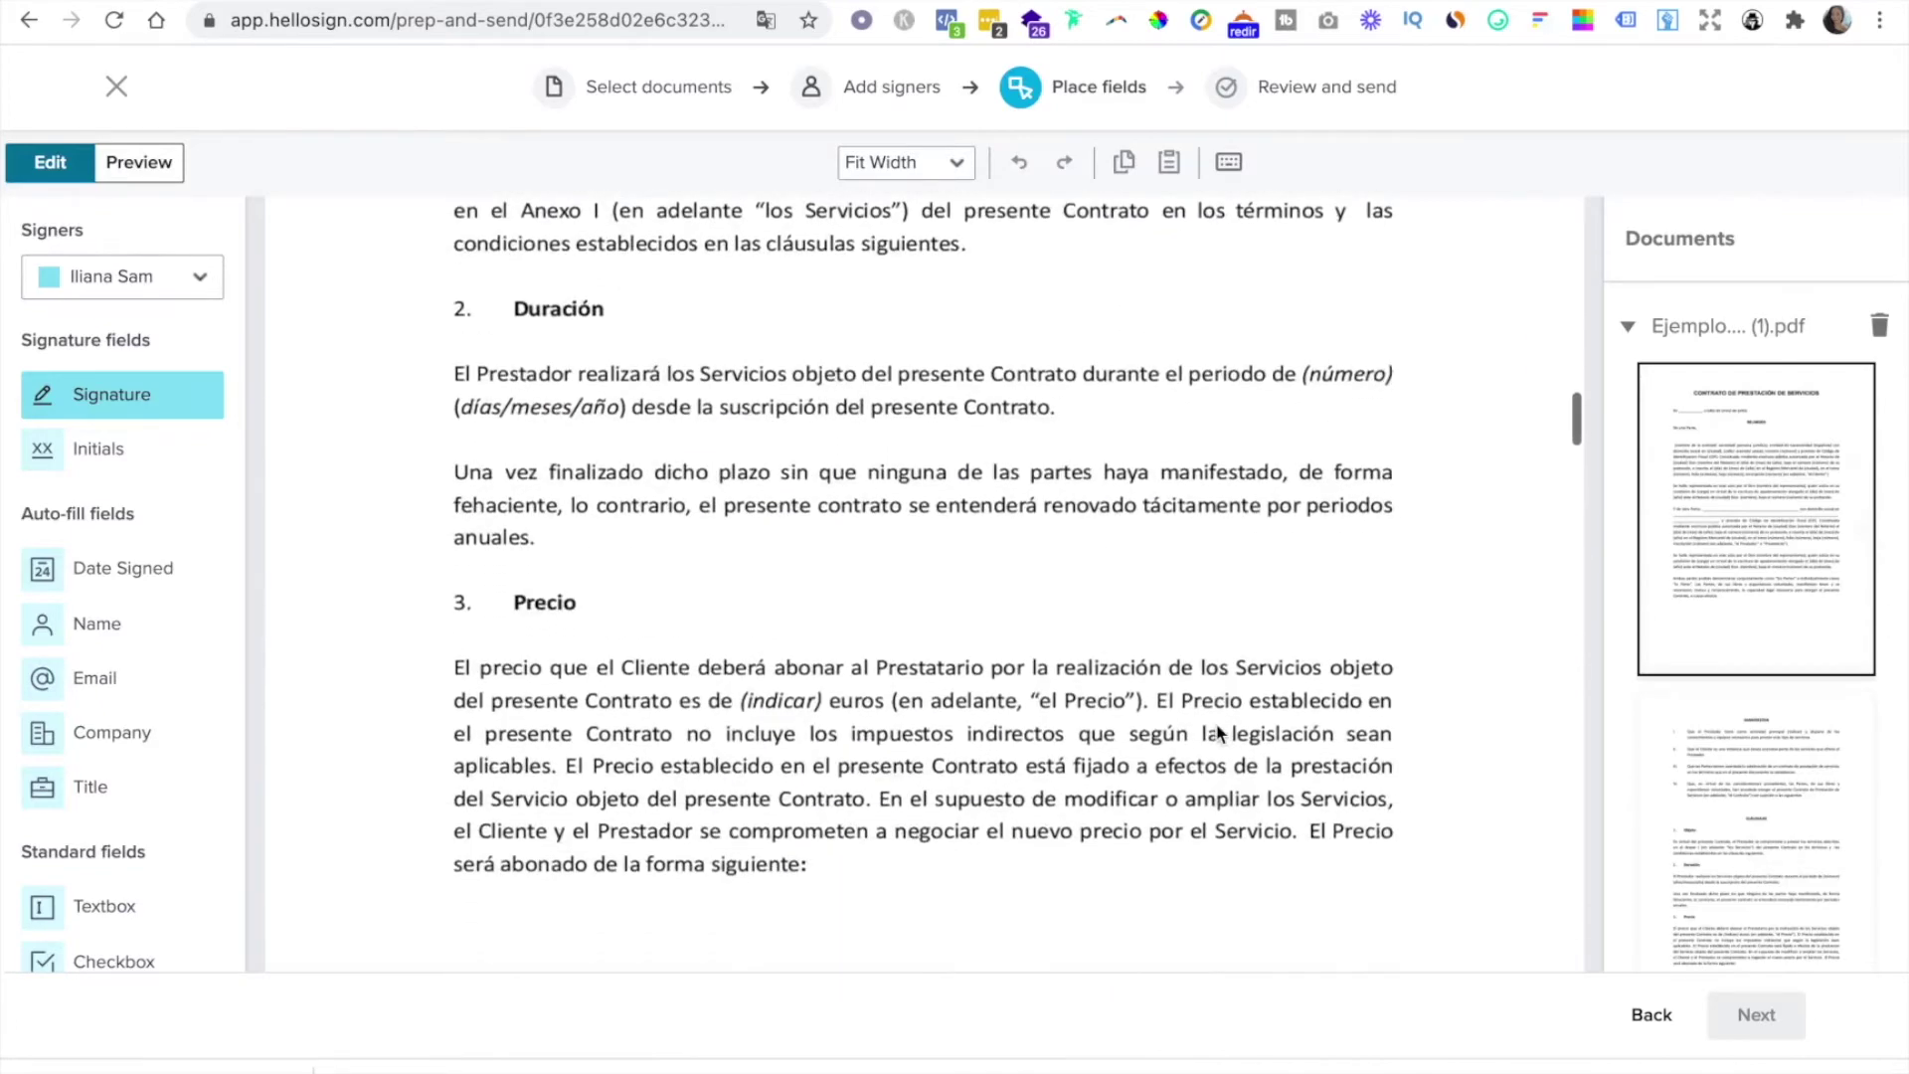
{"action": "scroll", "coordinate": [1219, 733], "scroll_direction": "down", "scroll_amount": 10}
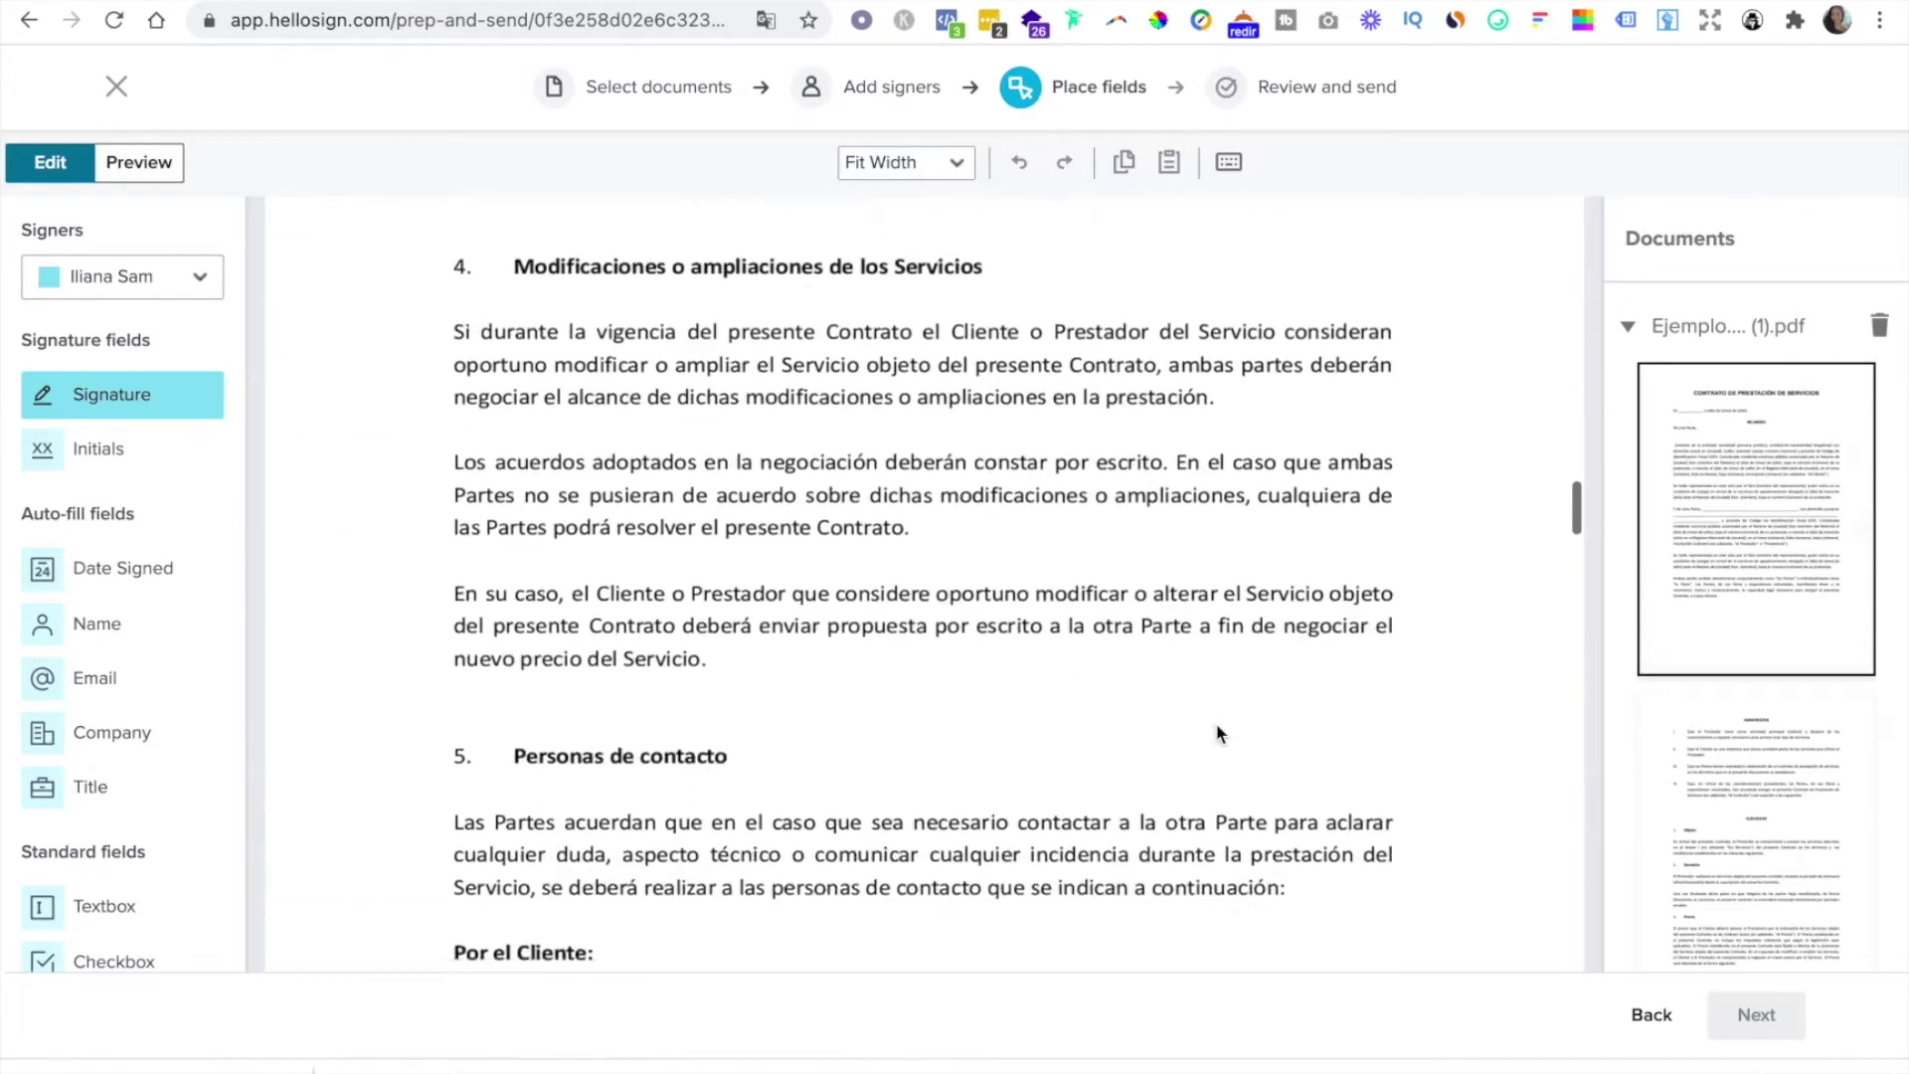
{"action": "scroll", "coordinate": [1217, 732], "scroll_direction": "down", "scroll_amount": 12}
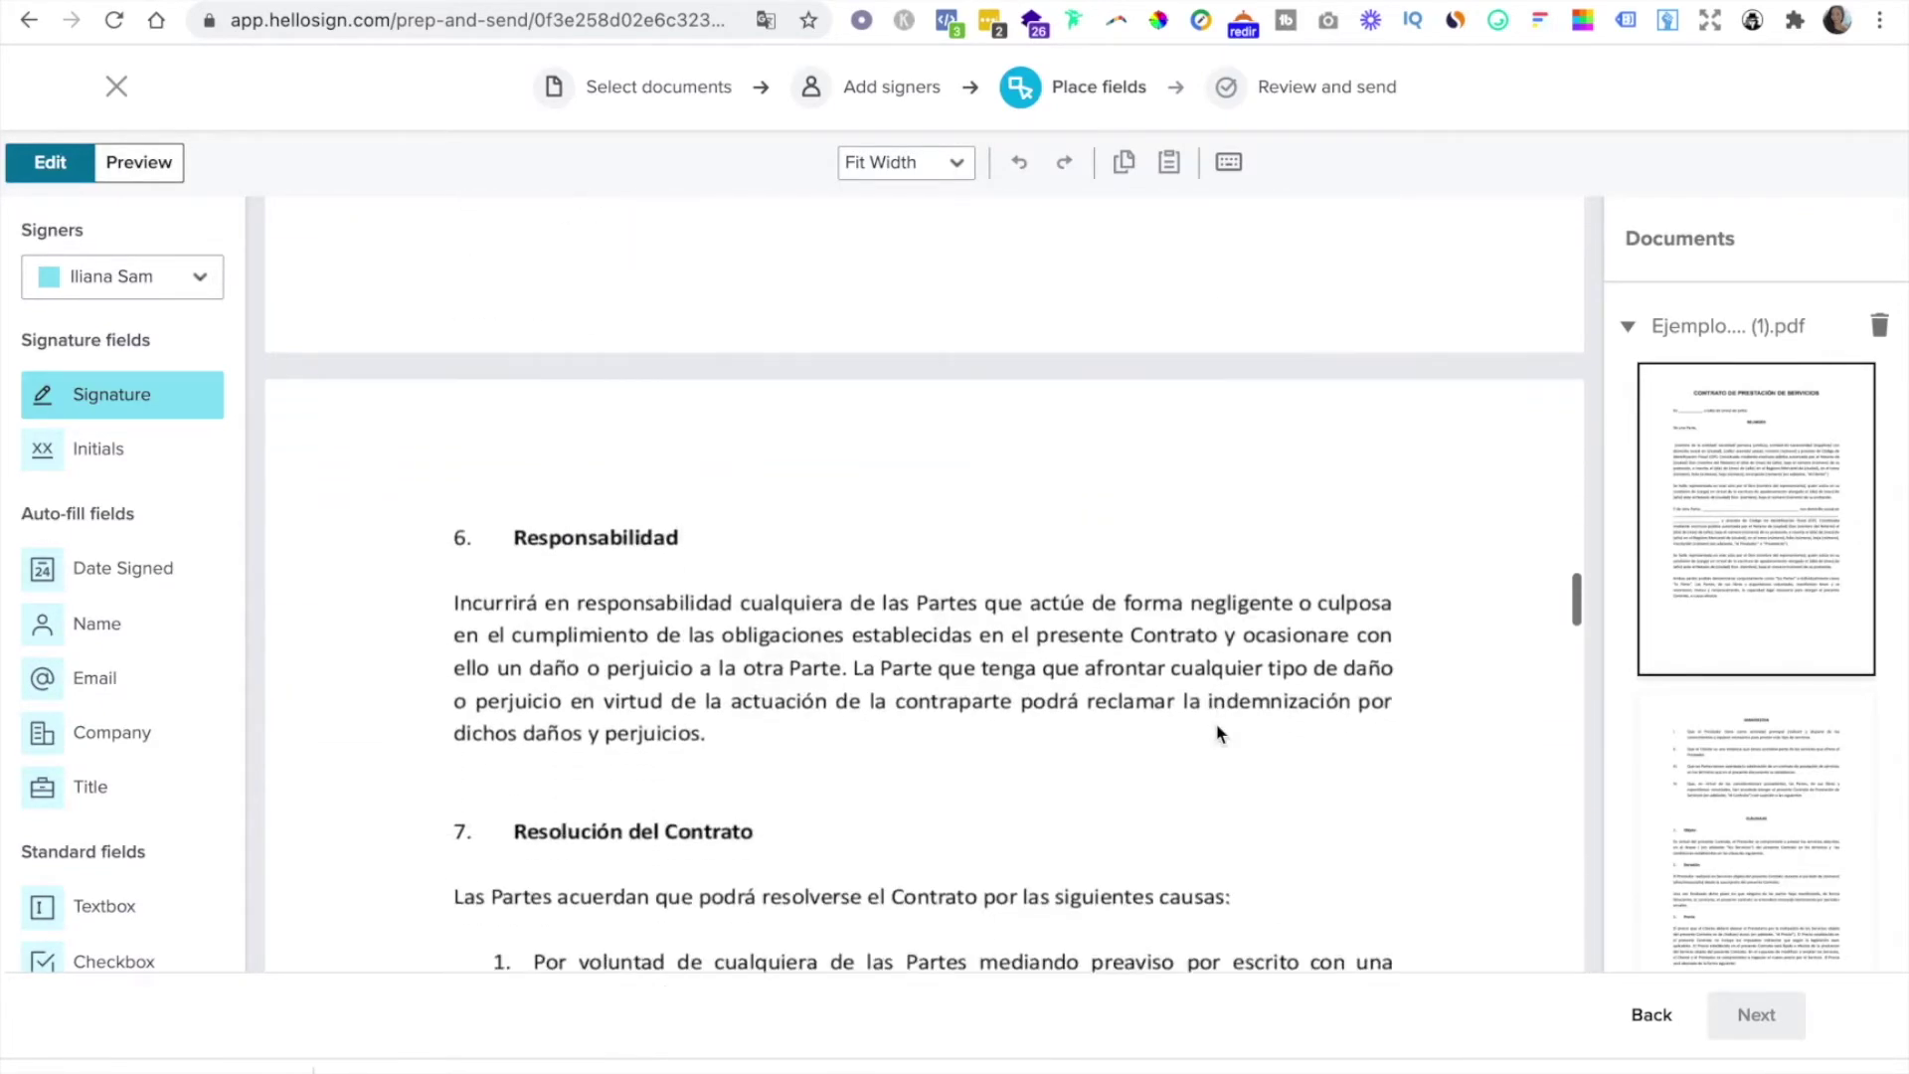
{"action": "scroll", "coordinate": [1218, 733], "scroll_direction": "down", "scroll_amount": 10}
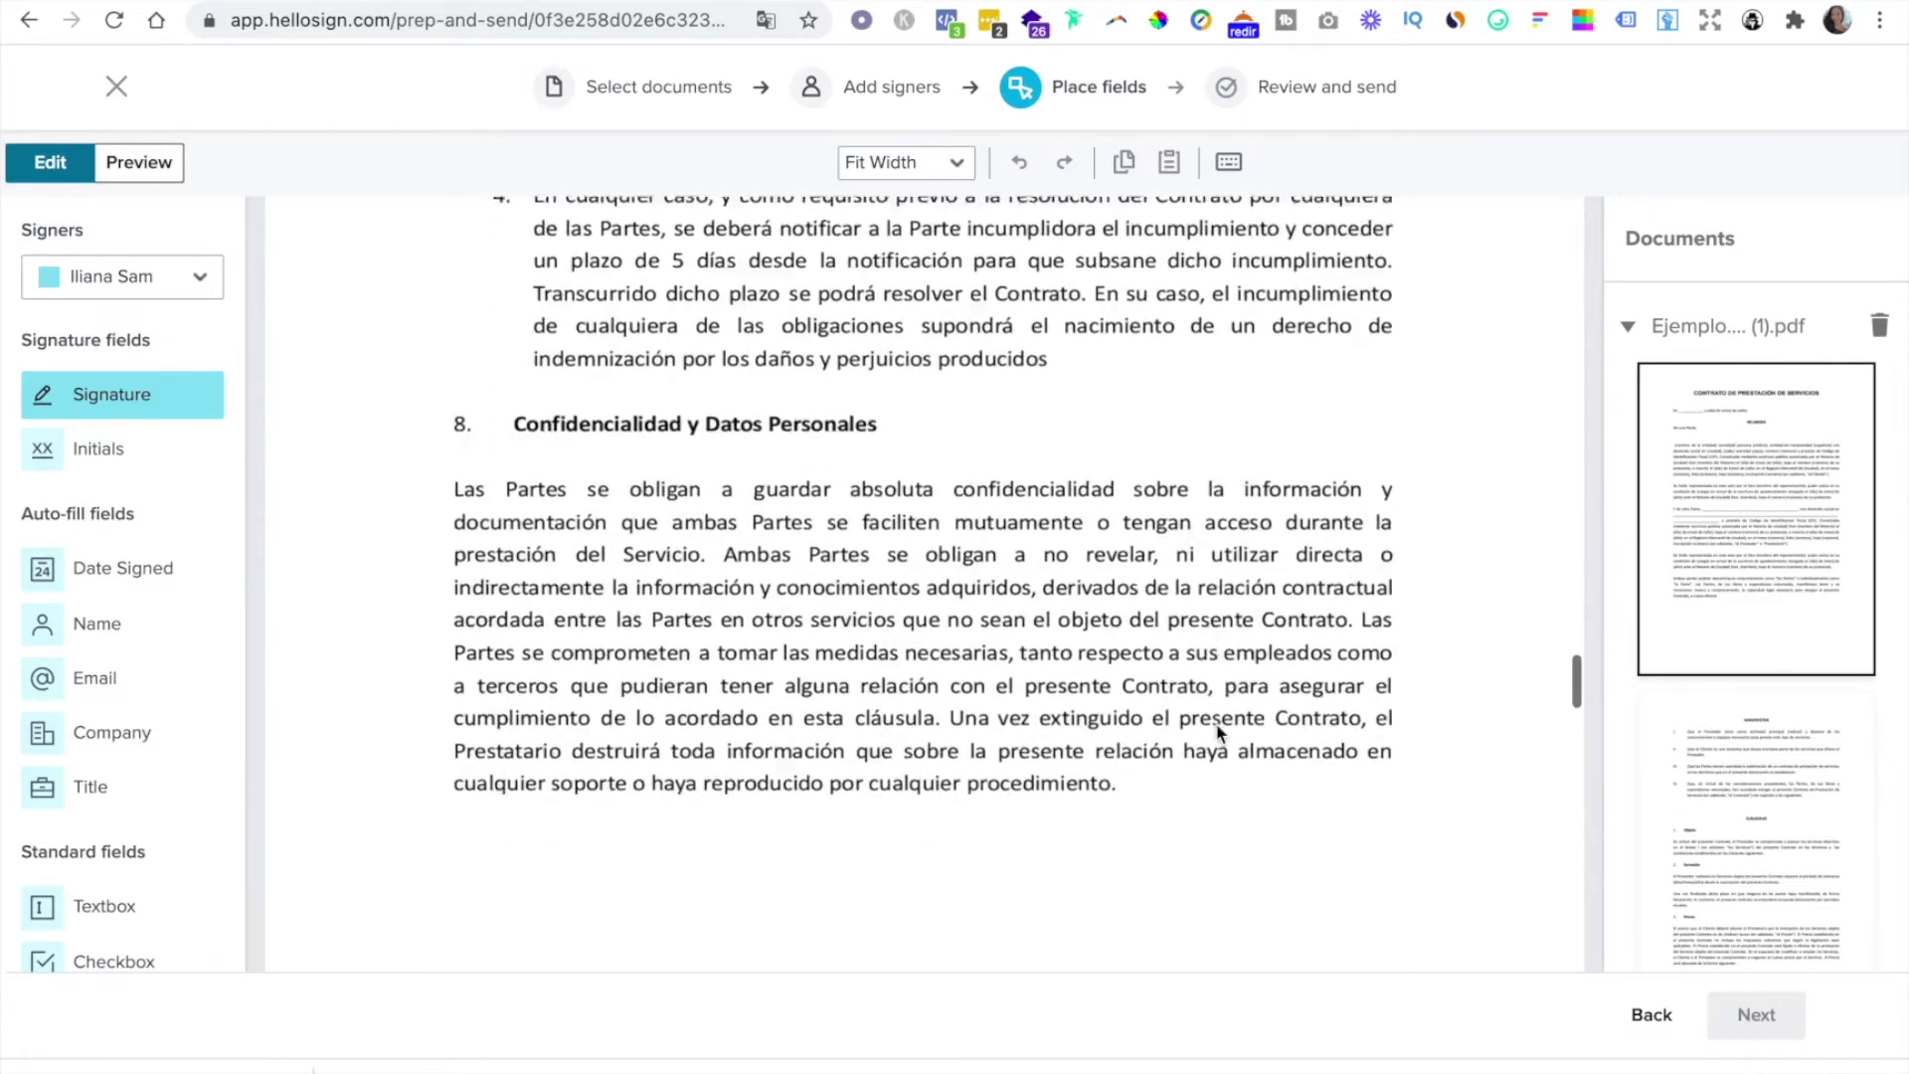
{"action": "scroll", "coordinate": [1218, 733], "scroll_direction": "down", "scroll_amount": 10}
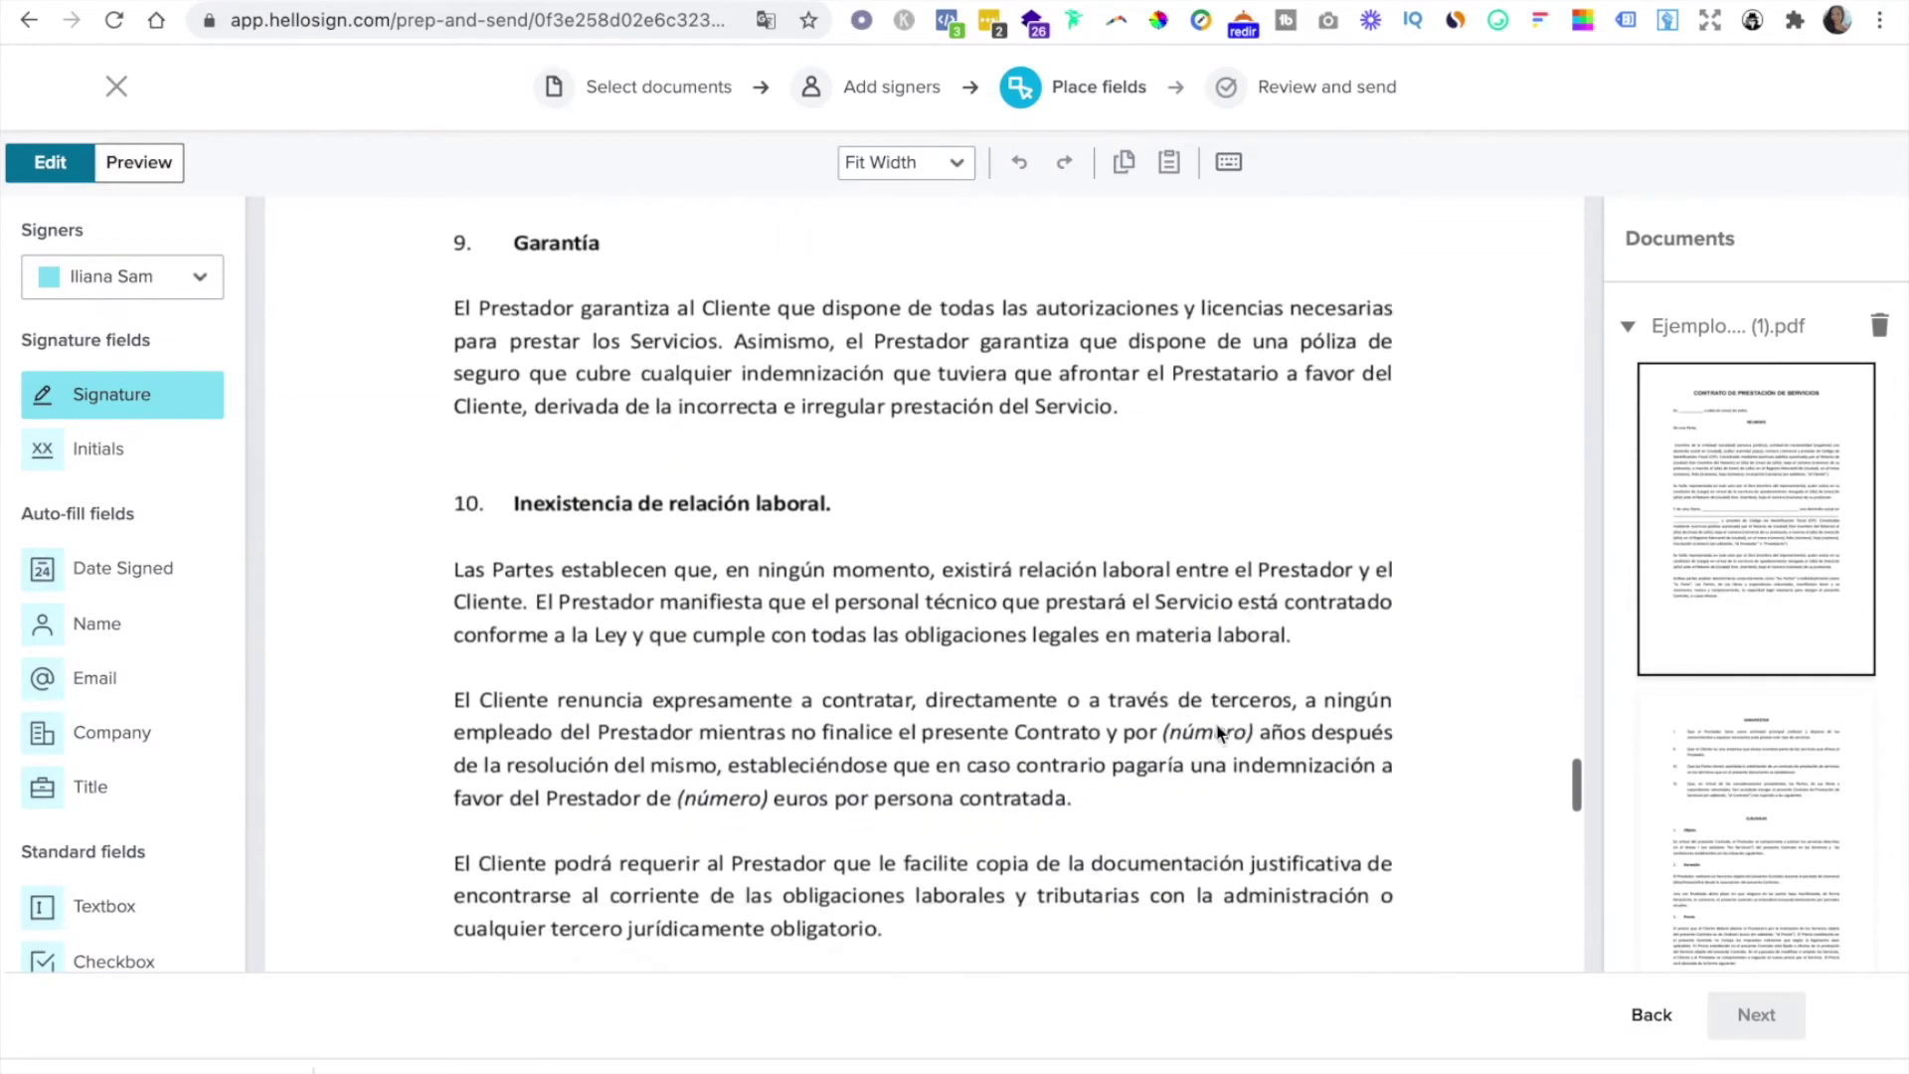
{"action": "scroll", "coordinate": [1219, 733], "scroll_direction": "down", "scroll_amount": 10}
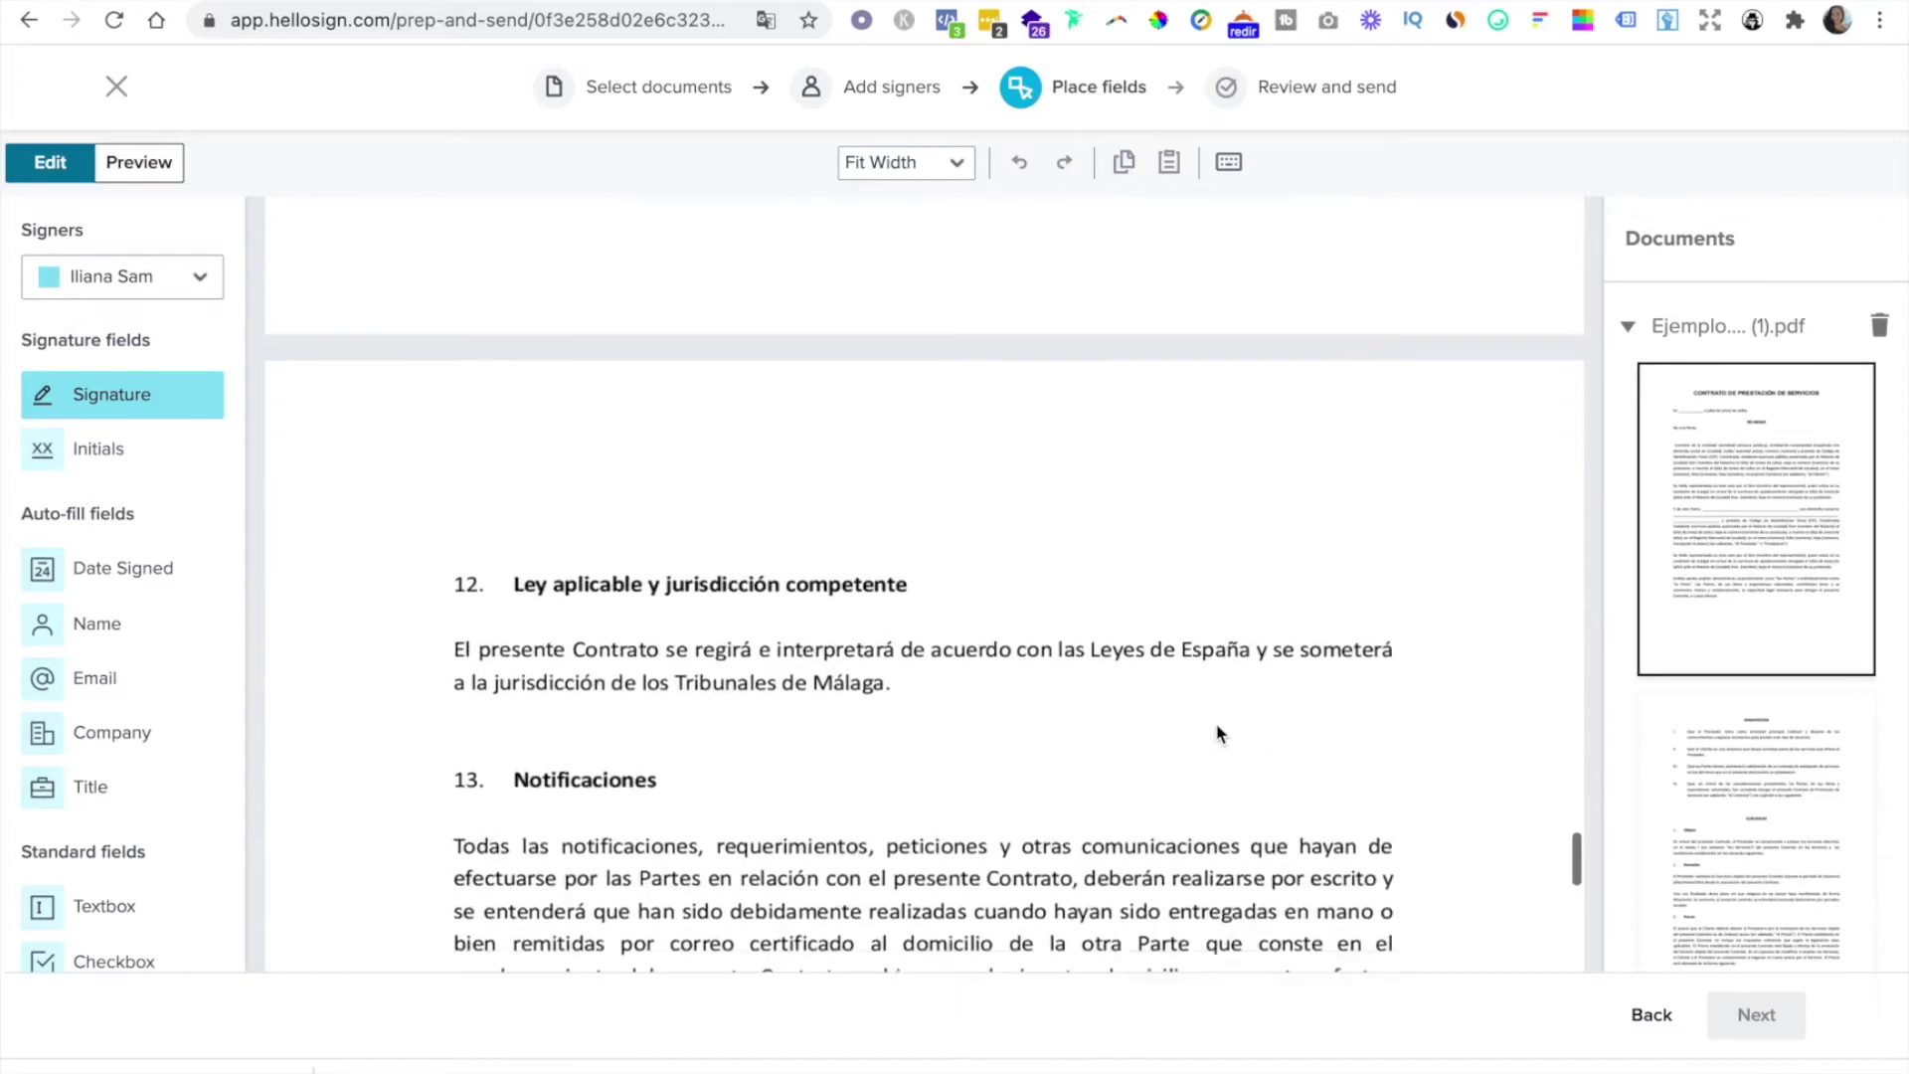
{"action": "scroll", "coordinate": [1219, 732], "scroll_direction": "down", "scroll_amount": 5}
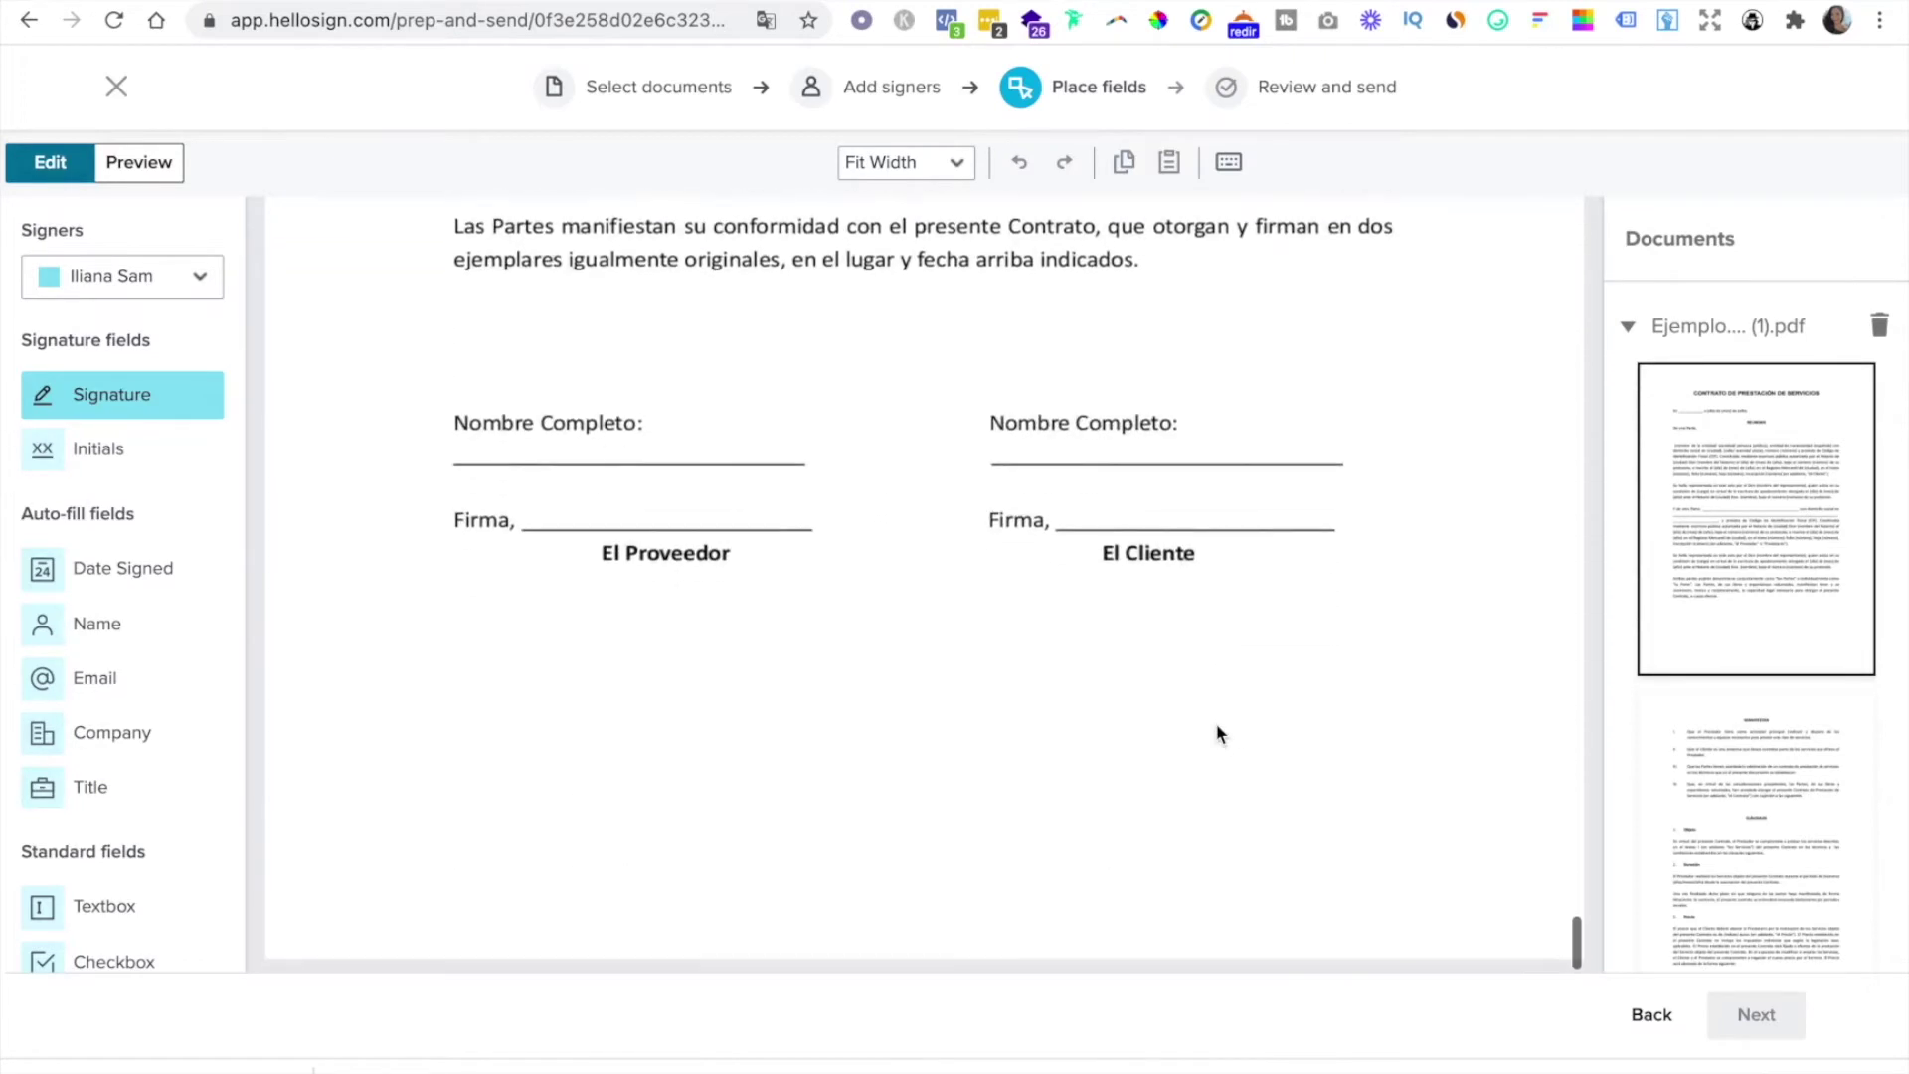
{"action": "scroll", "coordinate": [1218, 733], "scroll_direction": "up", "scroll_amount": 2}
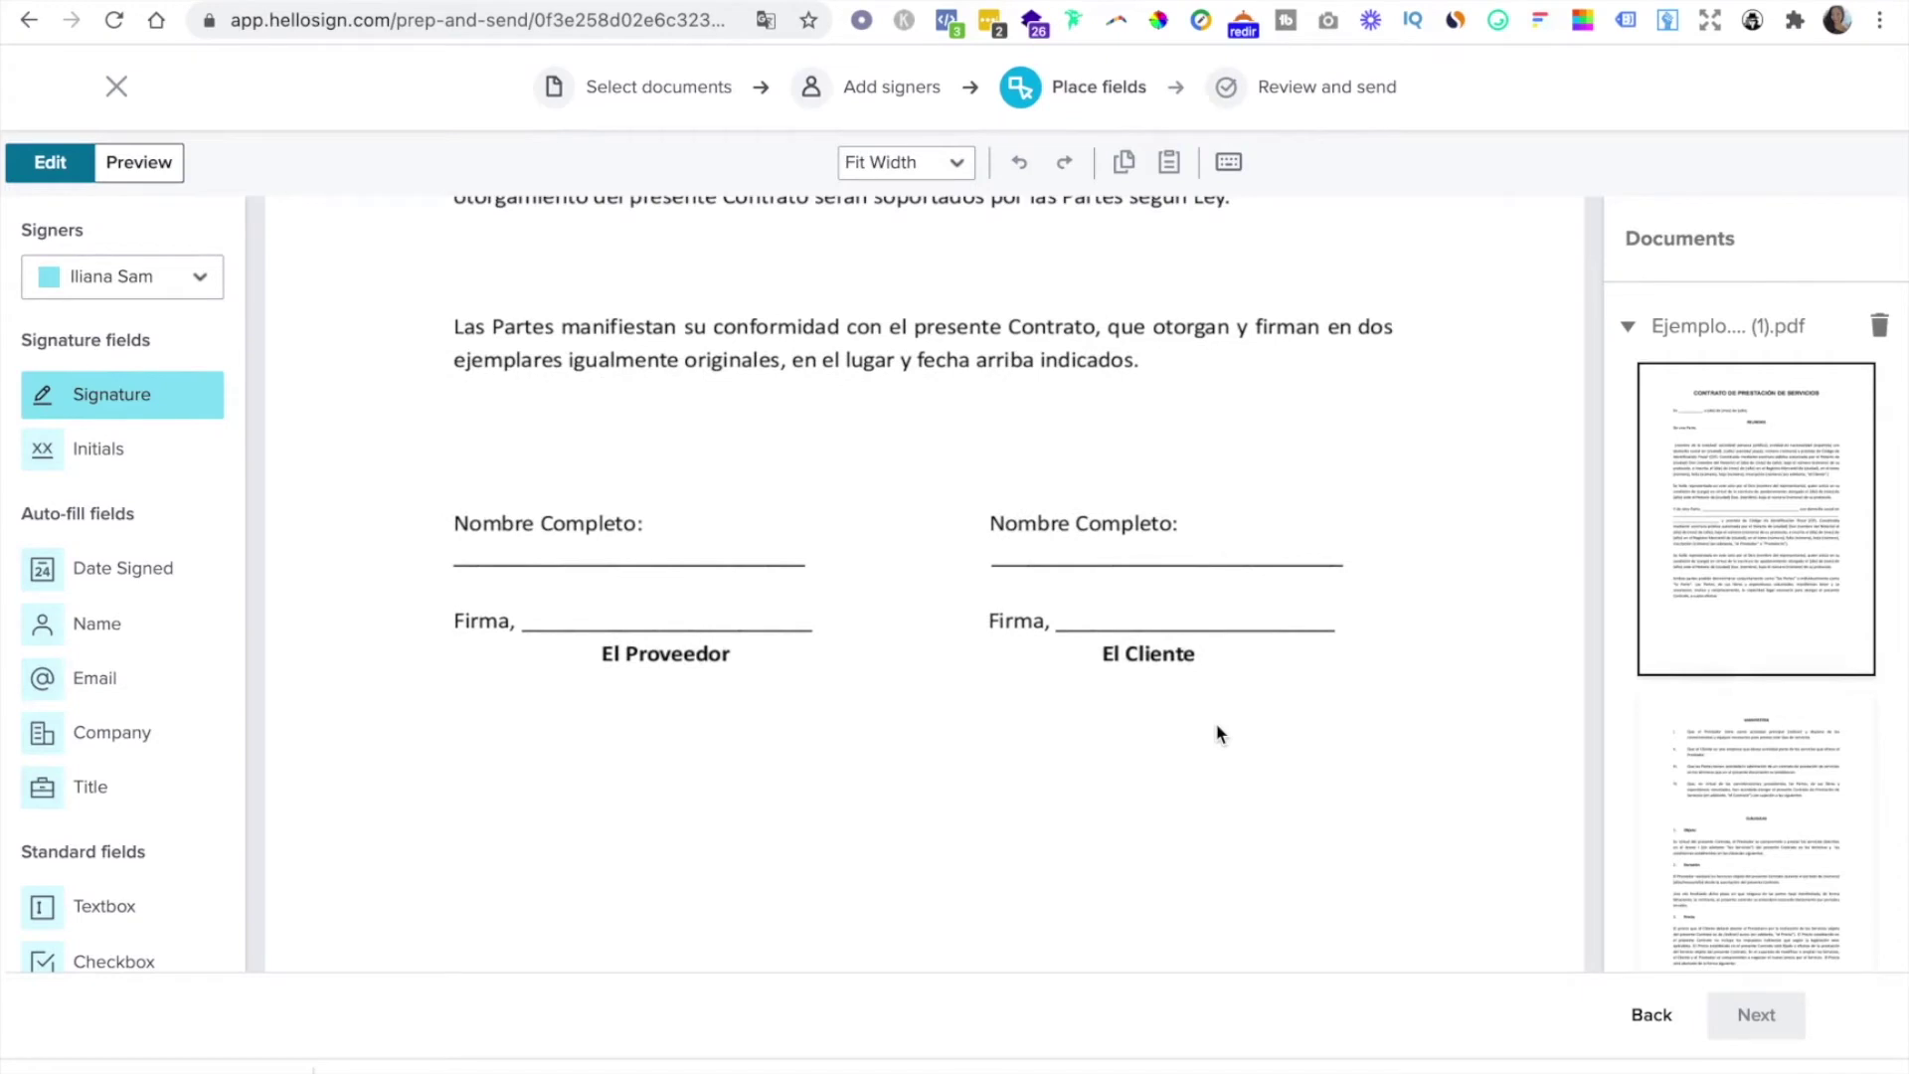
{"action": "scroll", "coordinate": [1217, 726], "scroll_direction": "down", "scroll_amount": 1}
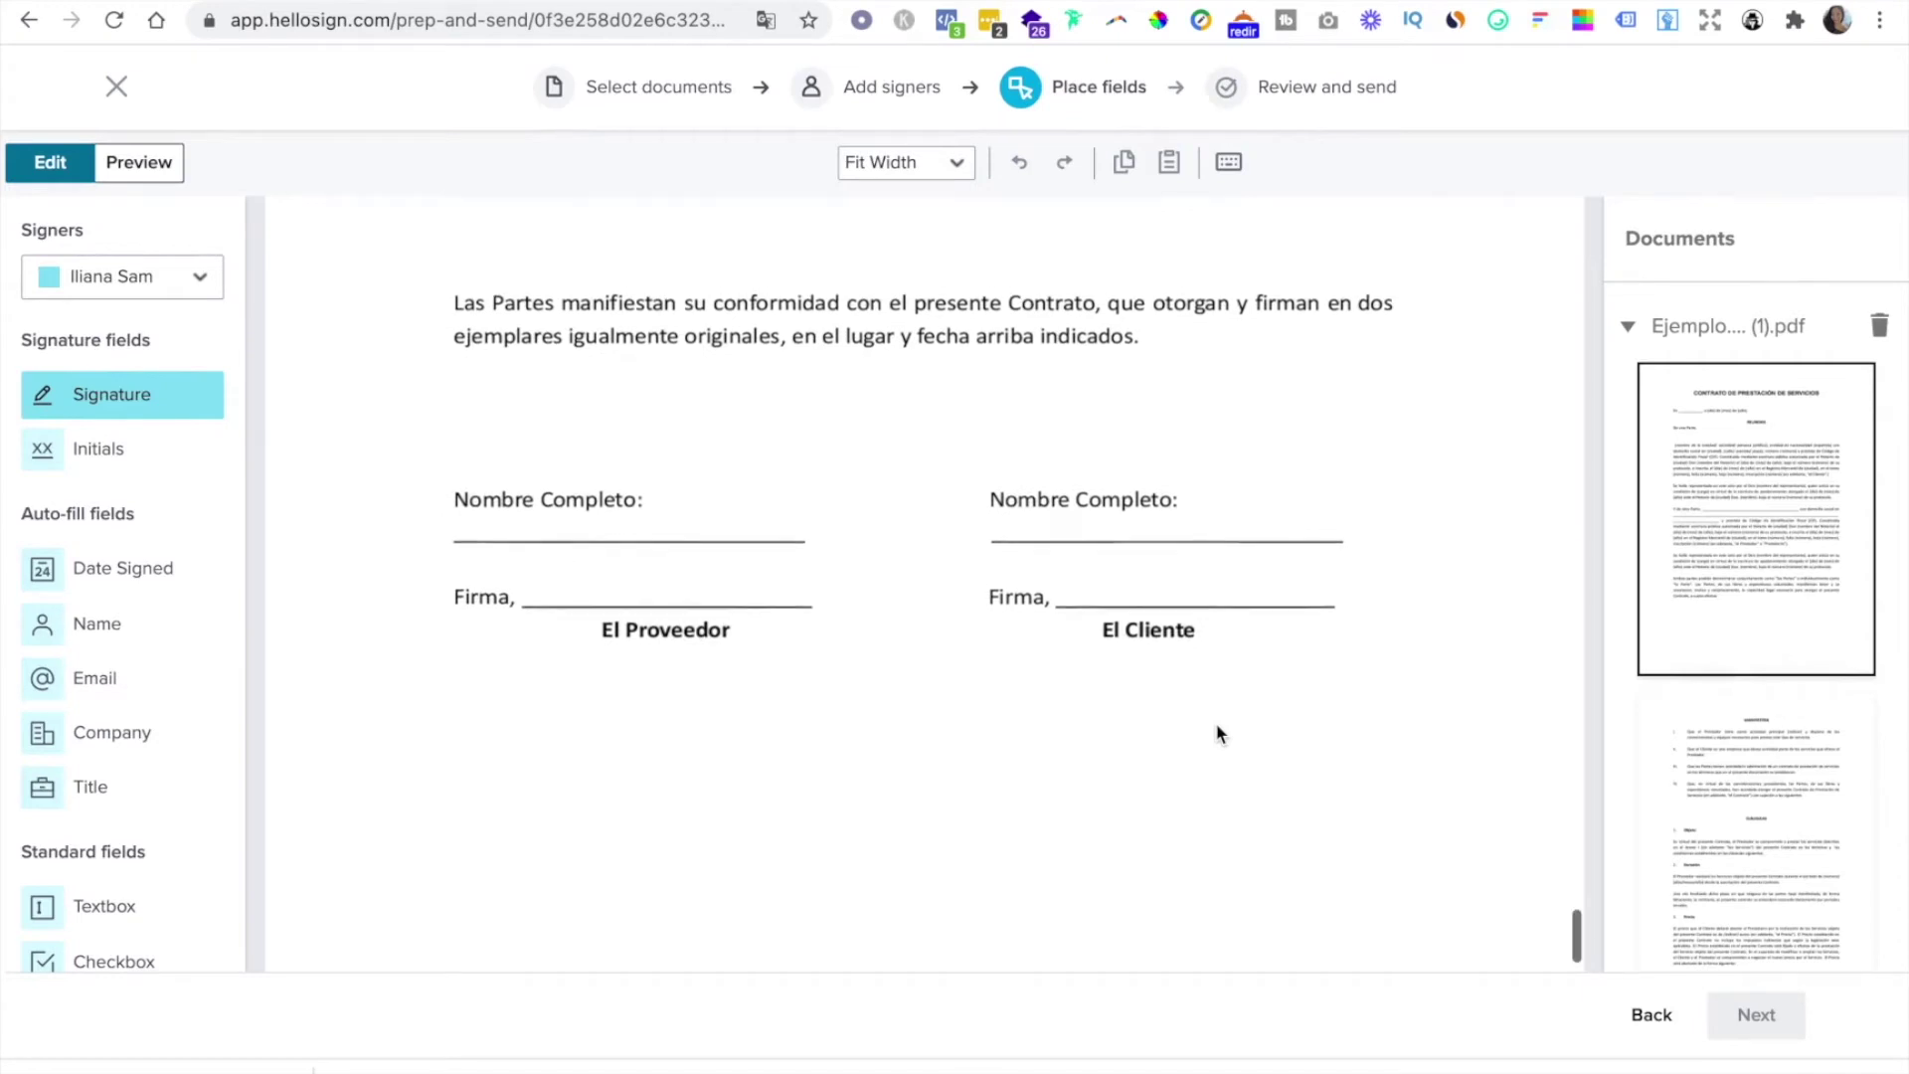
{"action": "scroll", "coordinate": [1216, 726], "scroll_direction": "up", "scroll_amount": 2}
{"action": "scroll", "coordinate": [1217, 733], "scroll_direction": "down", "scroll_amount": 1}
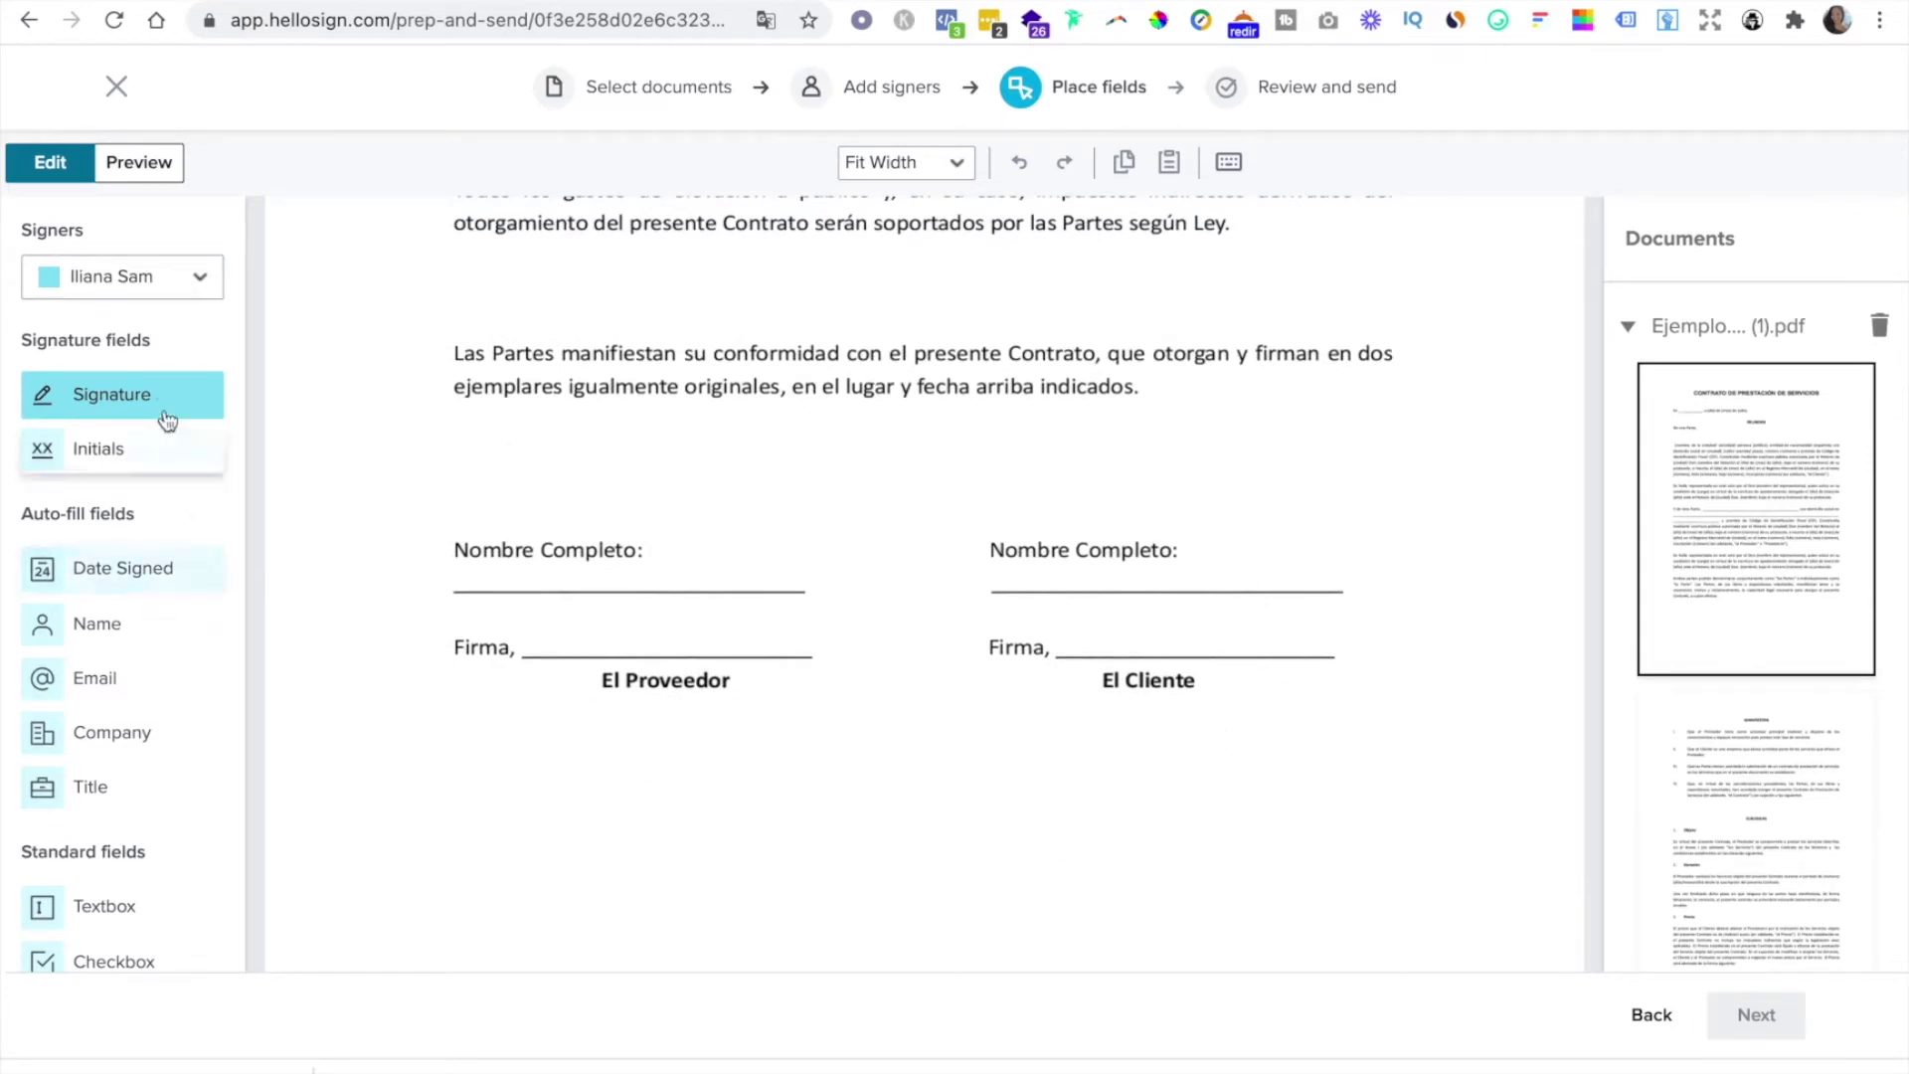
Place a signature field on the Firma line of El Proveedor and widen it to cover most of the line
{"action": "mouse_move", "coordinate": [117, 395]}
{"action": "left_mouse_down"}
{"action": "mouse_move", "coordinate": [546, 550]}
{"action": "mouse_move", "coordinate": [409, 549]}
{"action": "left_mouse_up"}
{"action": "mouse_move", "coordinate": [150, 405]}
{"action": "left_mouse_down"}
{"action": "mouse_move", "coordinate": [643, 634]}
{"action": "mouse_move", "coordinate": [624, 629]}
{"action": "left_mouse_up"}
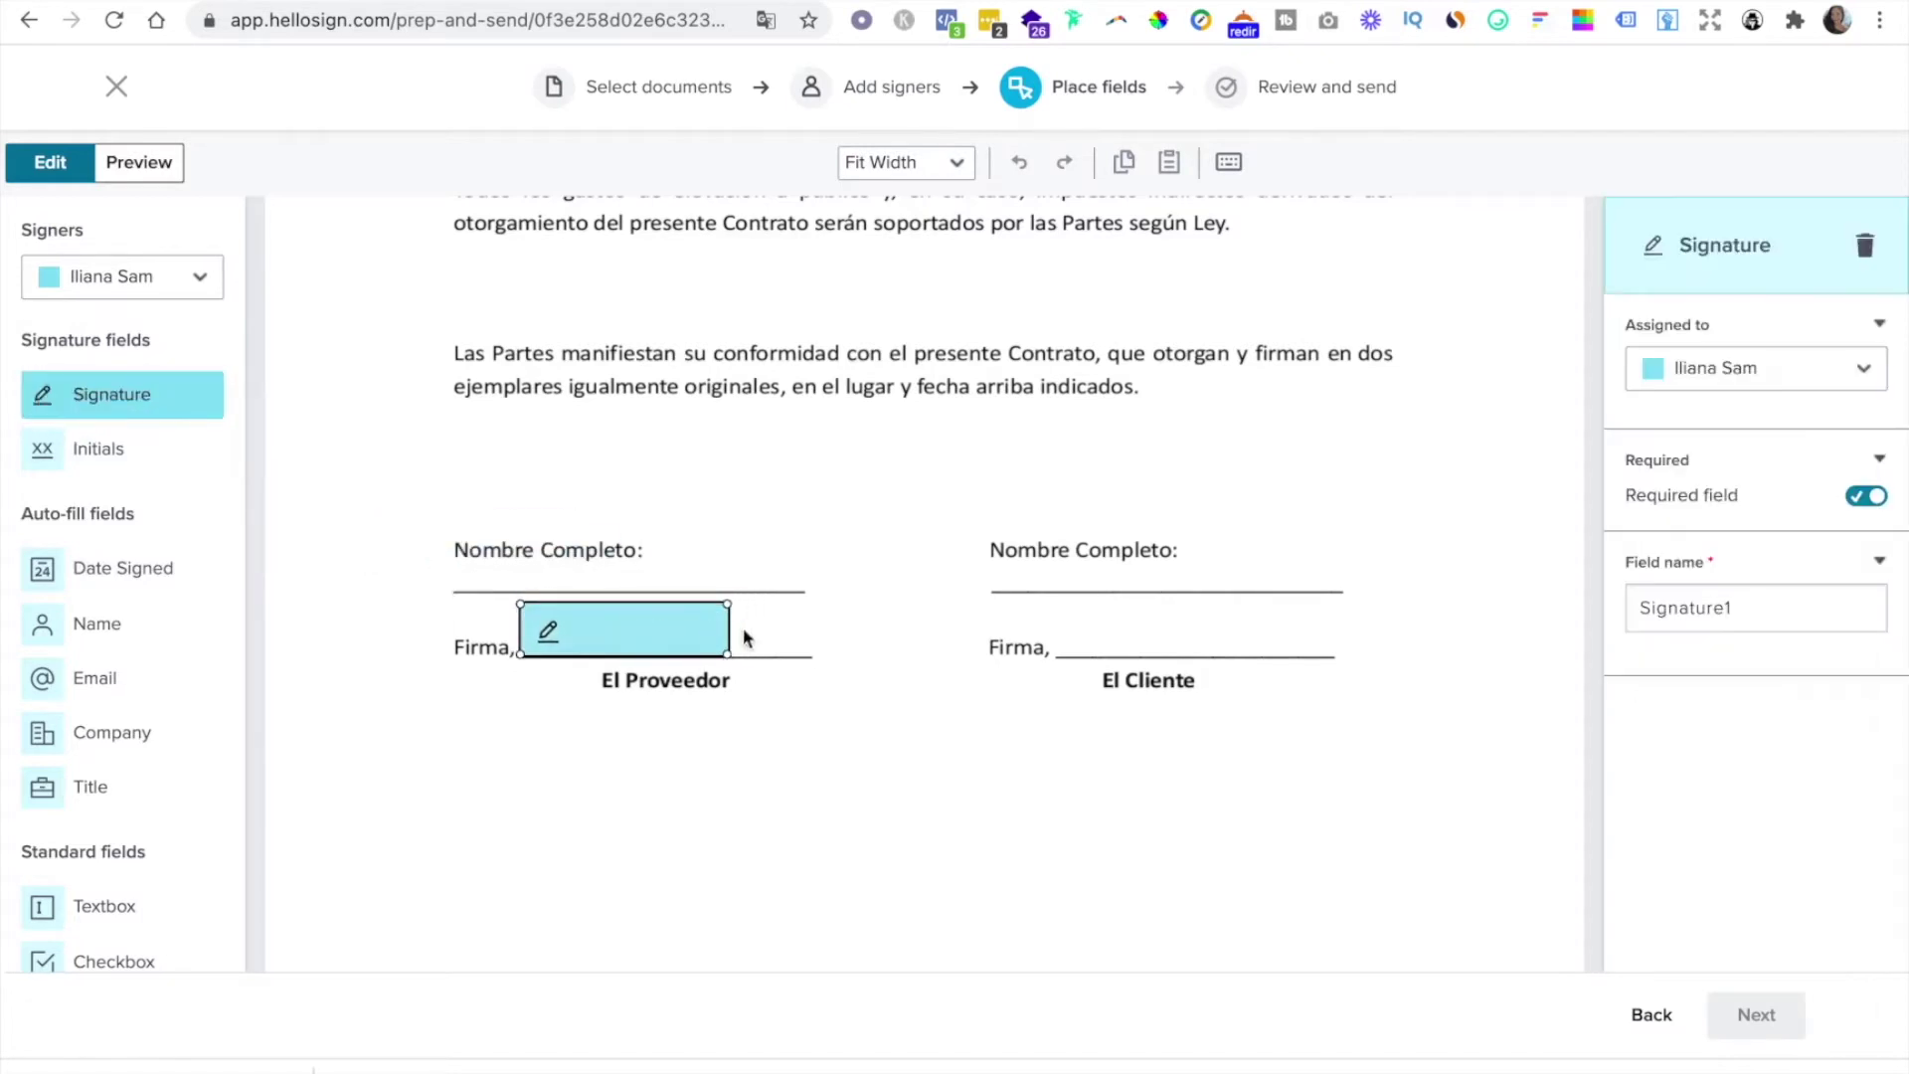
{"action": "left_click_drag", "start_coordinate": [731, 603], "coordinate": [805, 607]}
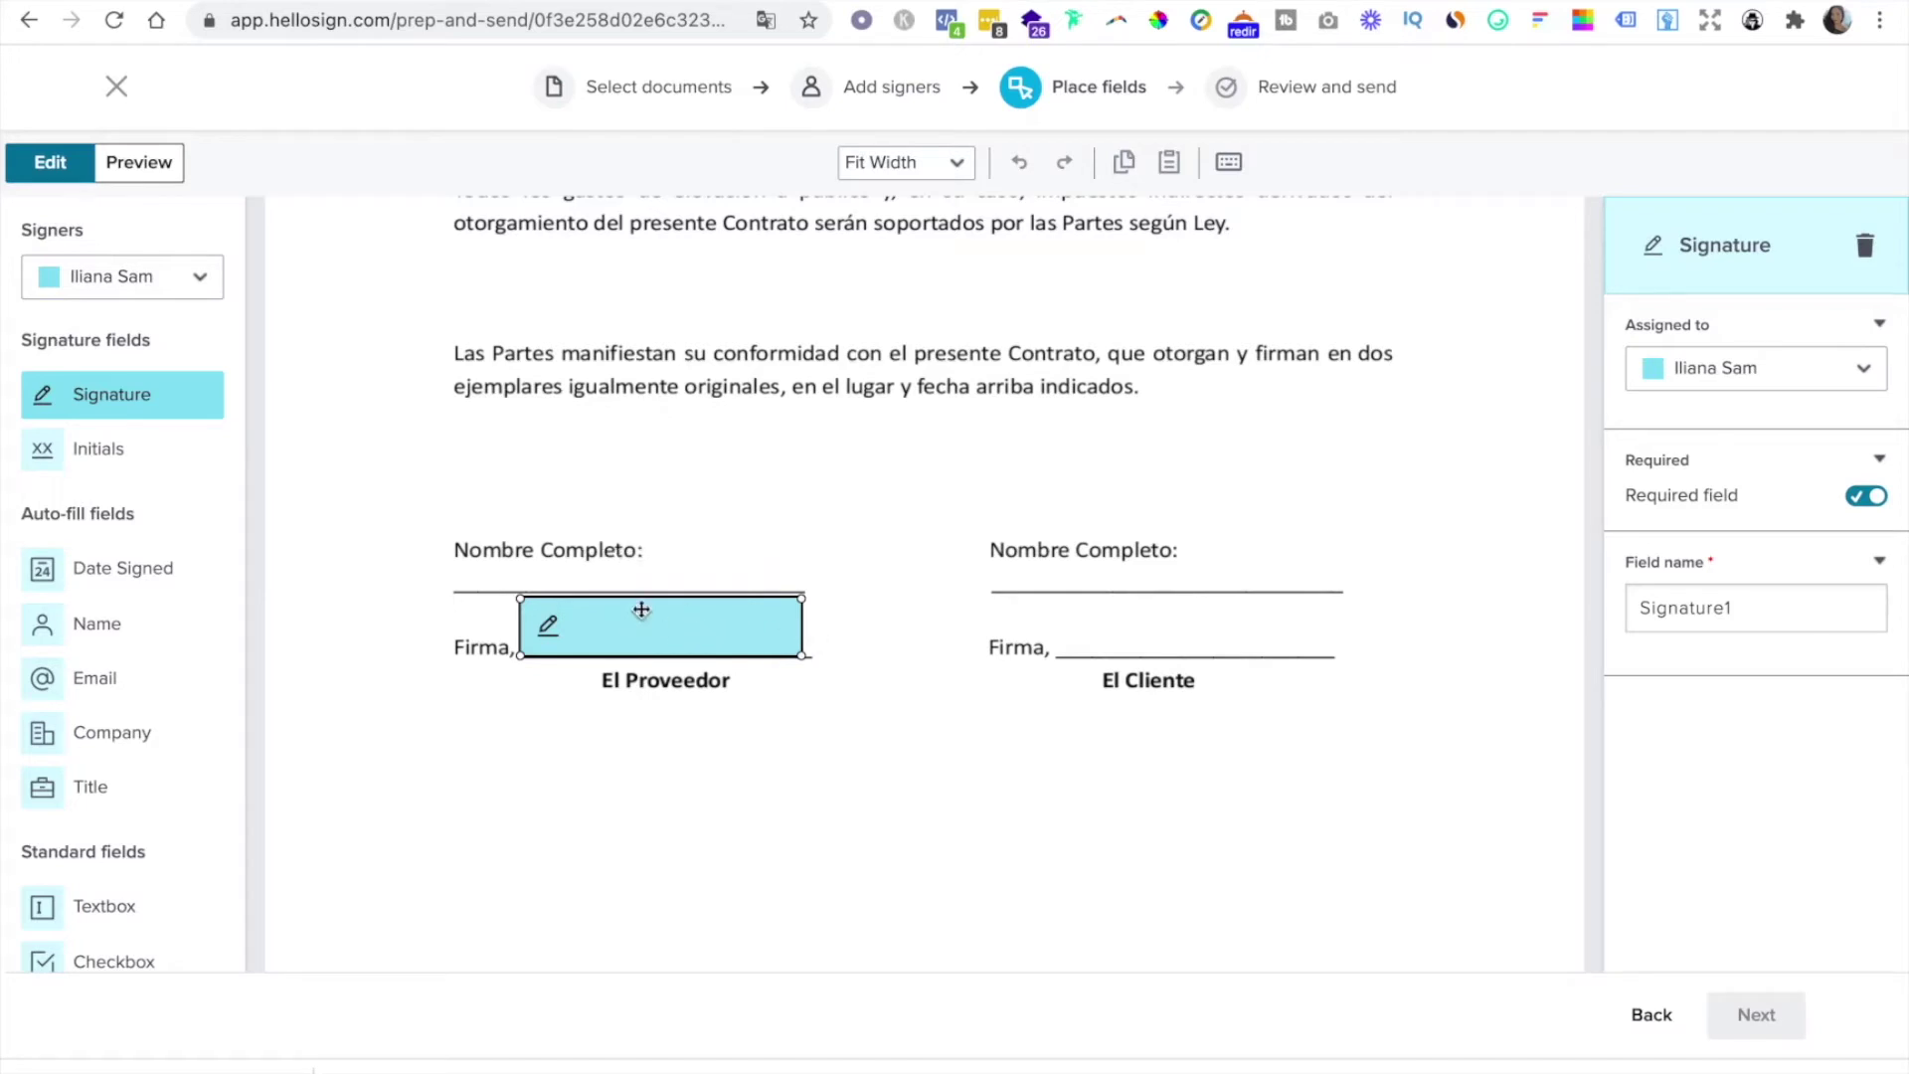
Assign the provider's signature field to Me (now), insert the saved handwritten signature, and enlarge and reposition it over the Firma line
{"action": "left_click", "coordinate": [1862, 373]}
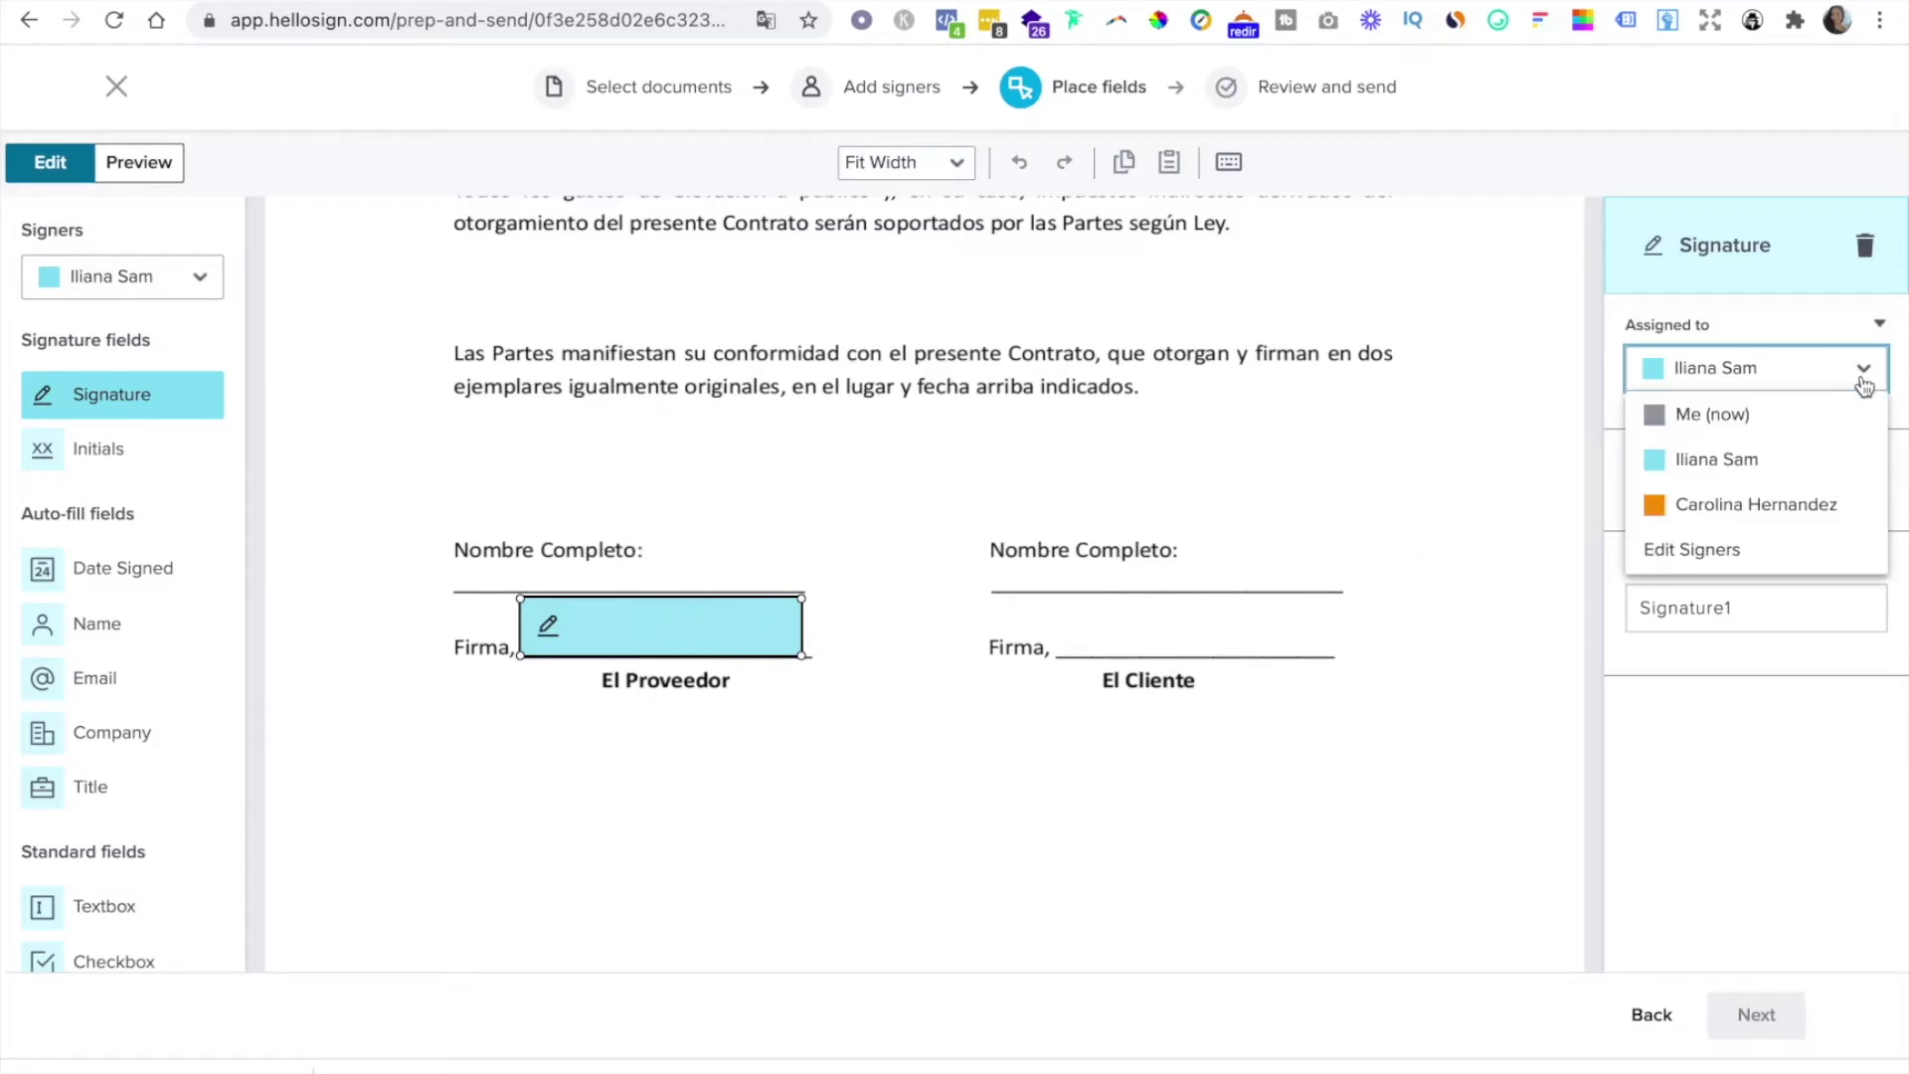
{"action": "left_click", "coordinate": [1687, 416]}
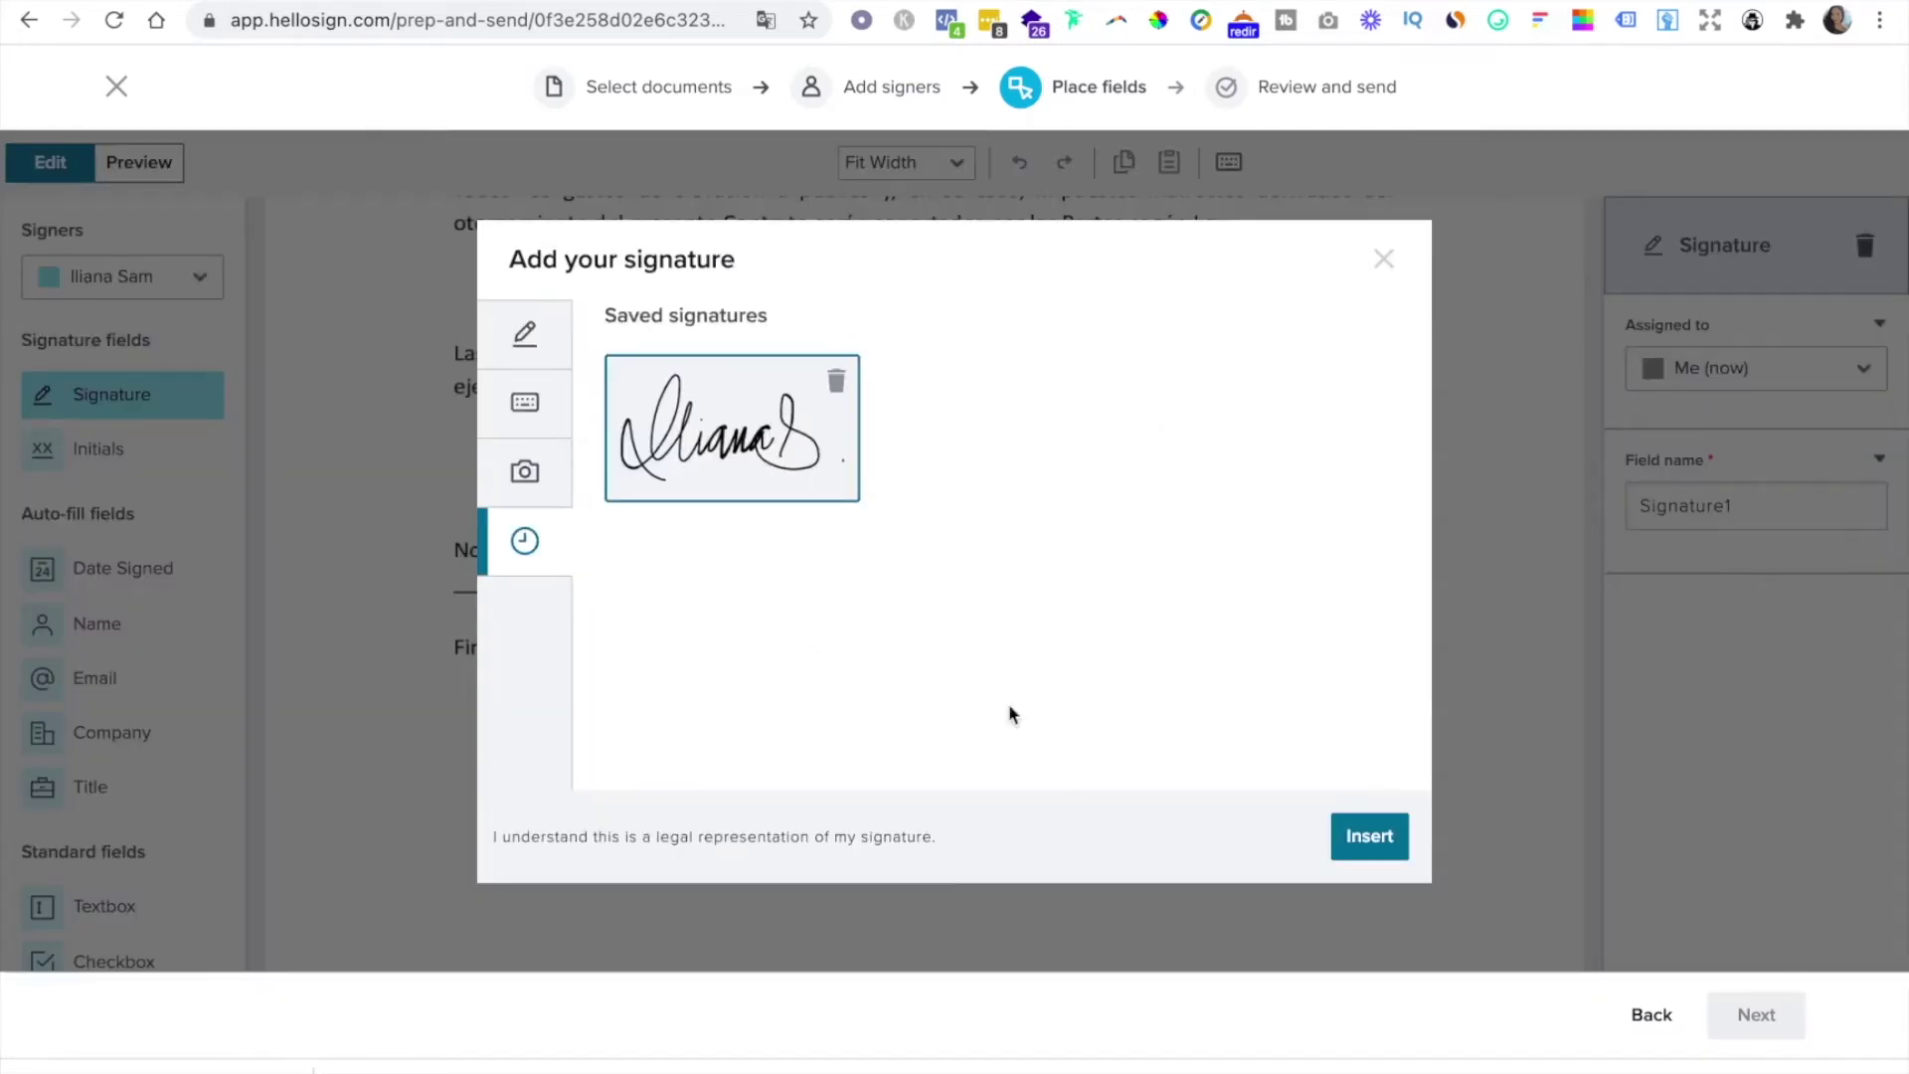
{"action": "left_click", "coordinate": [1364, 838]}
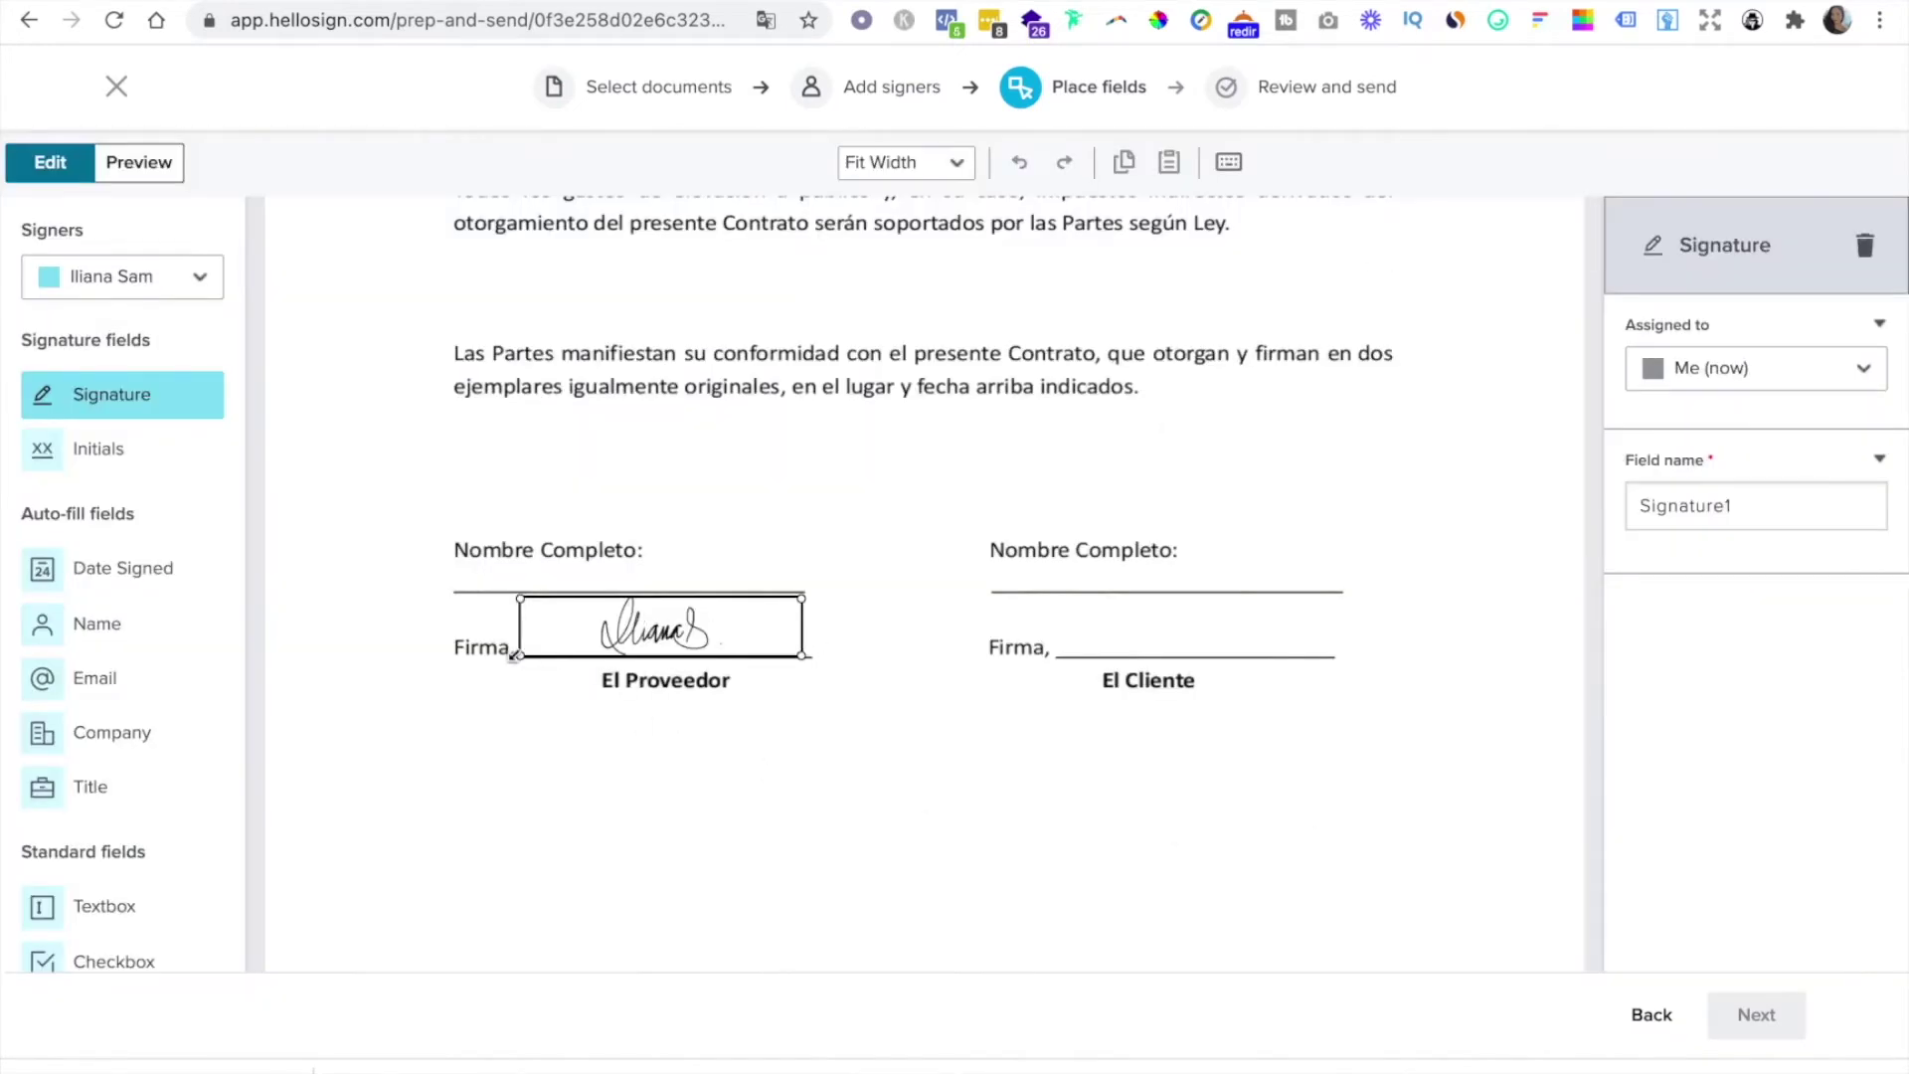
{"action": "mouse_move", "coordinate": [520, 656]}
{"action": "left_mouse_down"}
{"action": "mouse_move", "coordinate": [440, 703]}
{"action": "mouse_move", "coordinate": [562, 633]}
{"action": "mouse_move", "coordinate": [445, 749]}
{"action": "mouse_move", "coordinate": [520, 674]}
{"action": "left_mouse_up"}
{"action": "left_click_drag", "start_coordinate": [664, 648], "coordinate": [644, 645]}
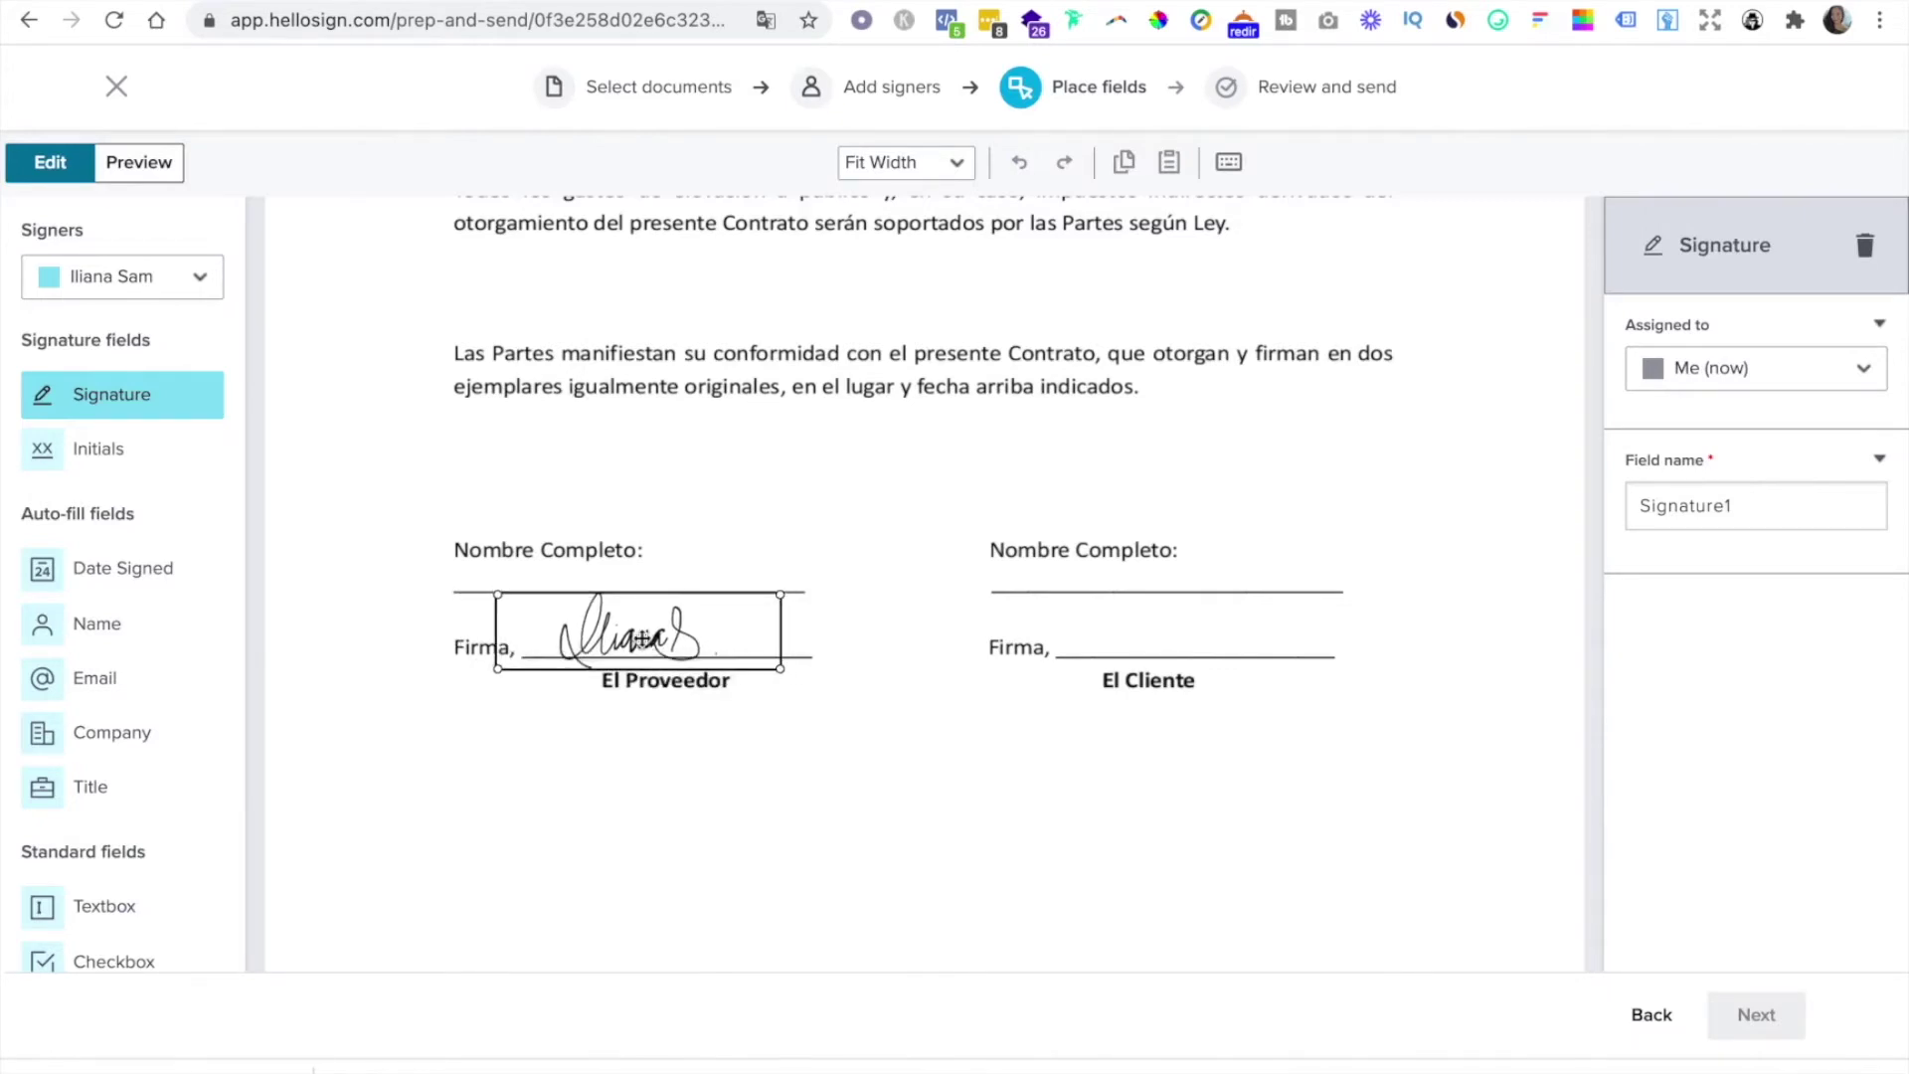
Place a Full Name field on the provider's Nombre Completo line and fill in the provider's full name
{"action": "left_click_drag", "start_coordinate": [124, 633], "coordinate": [534, 572]}
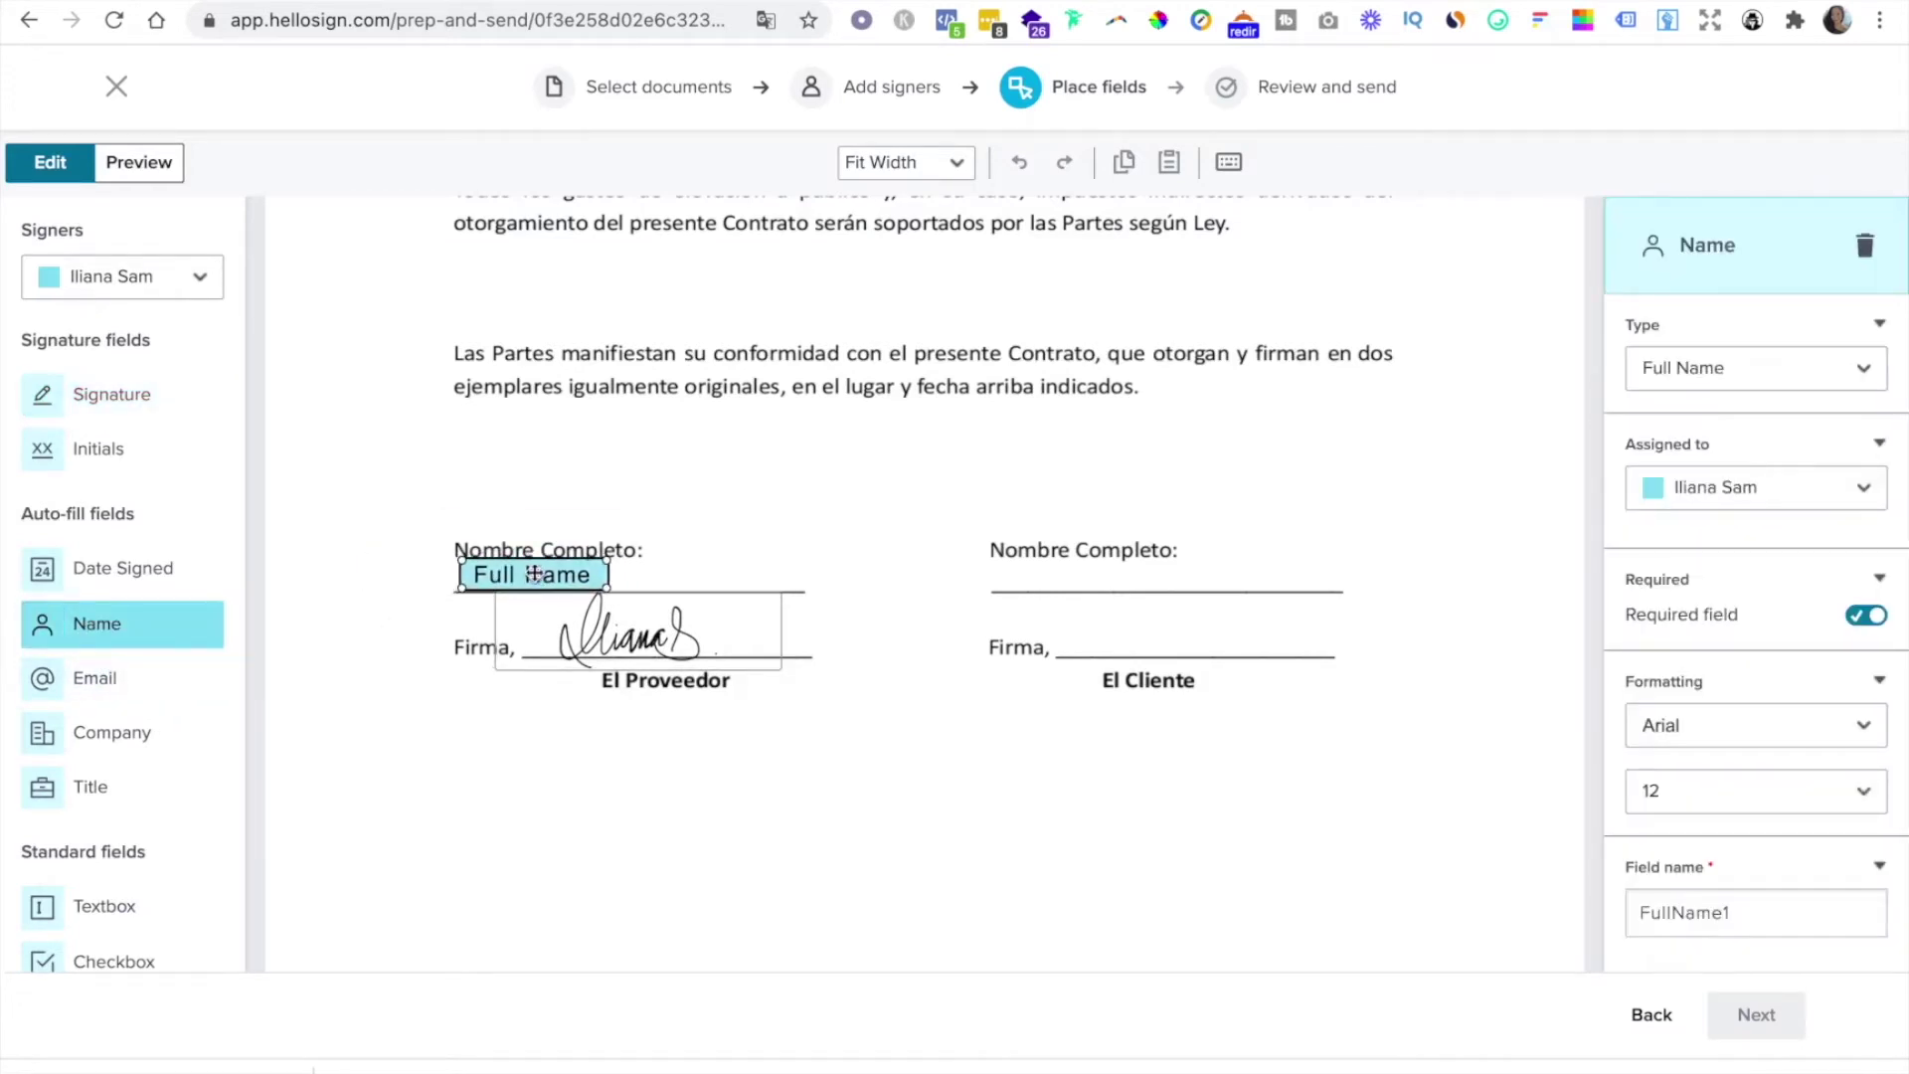
{"action": "double_click", "coordinate": [534, 572]}
{"action": "type", "text": "Iliana San"}
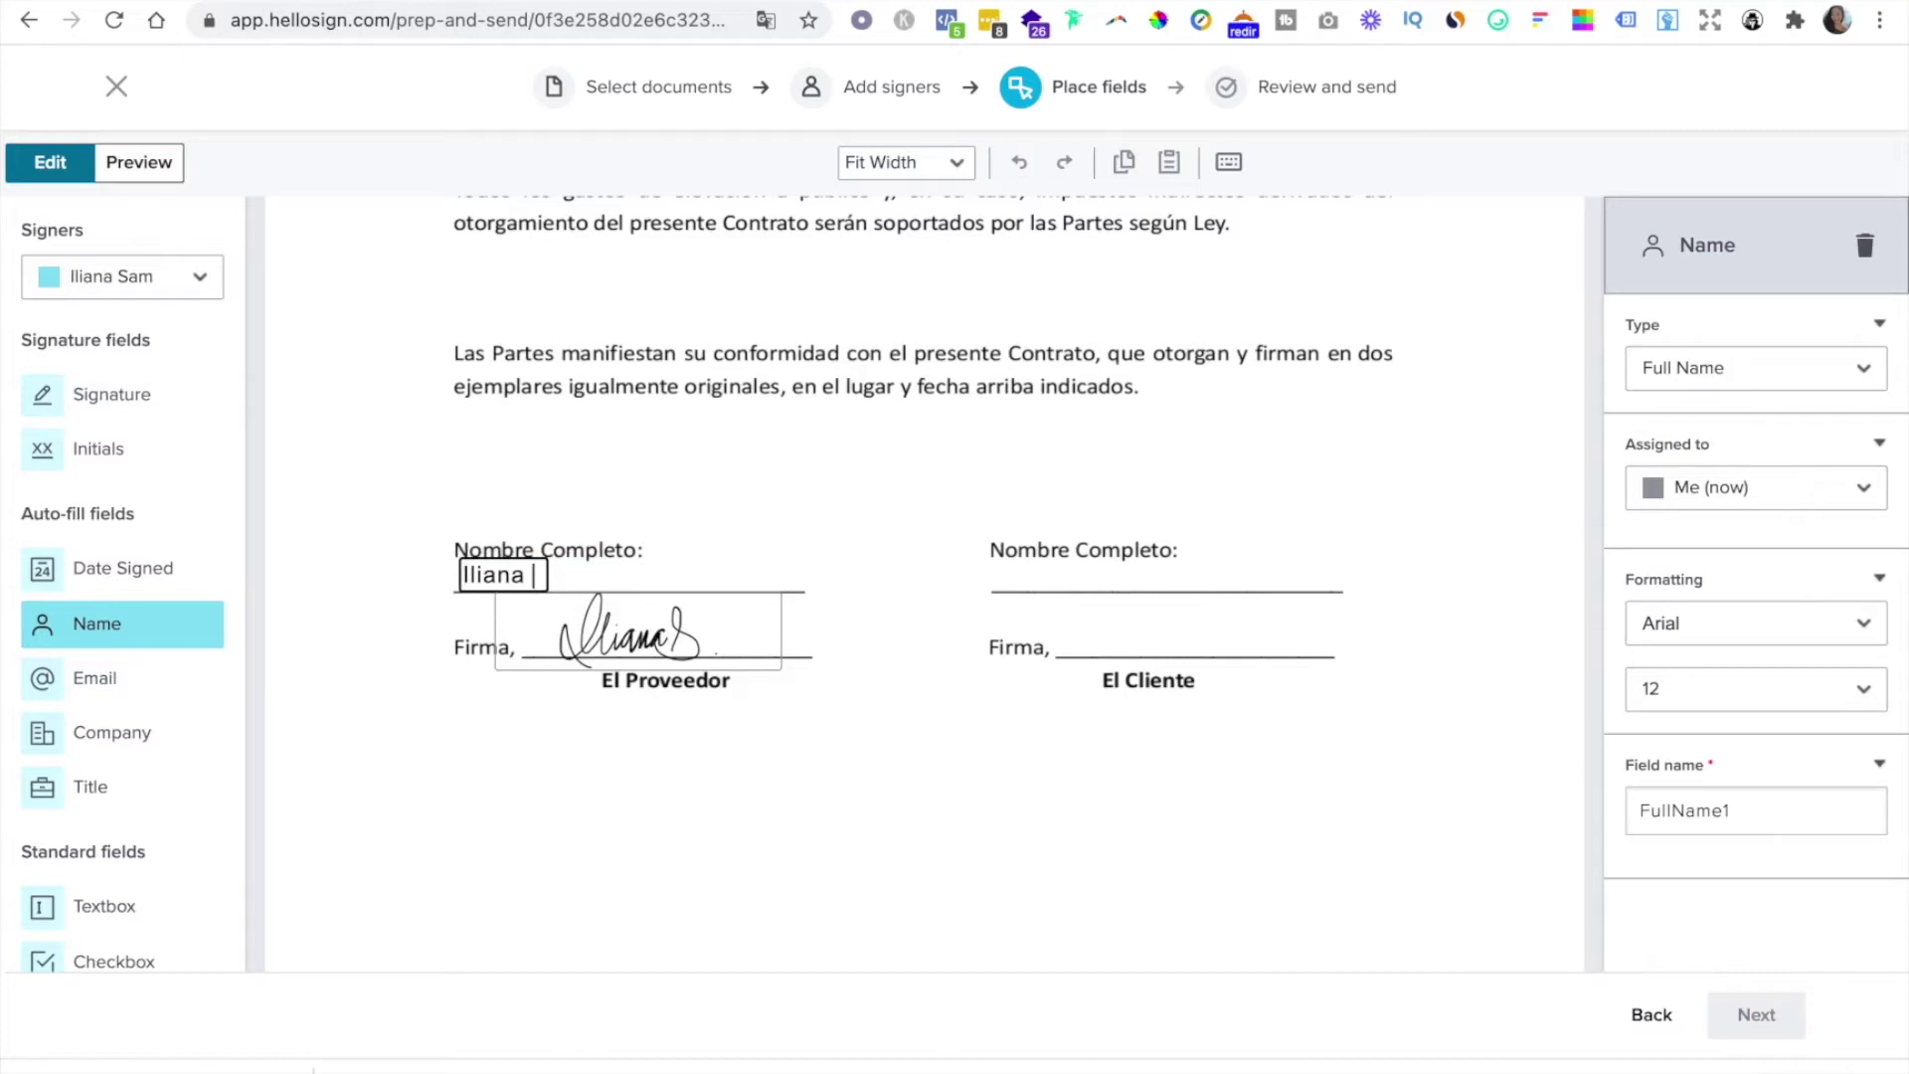
{"action": "key", "text": "BackSpace"}
{"action": "type", "text": "m"}
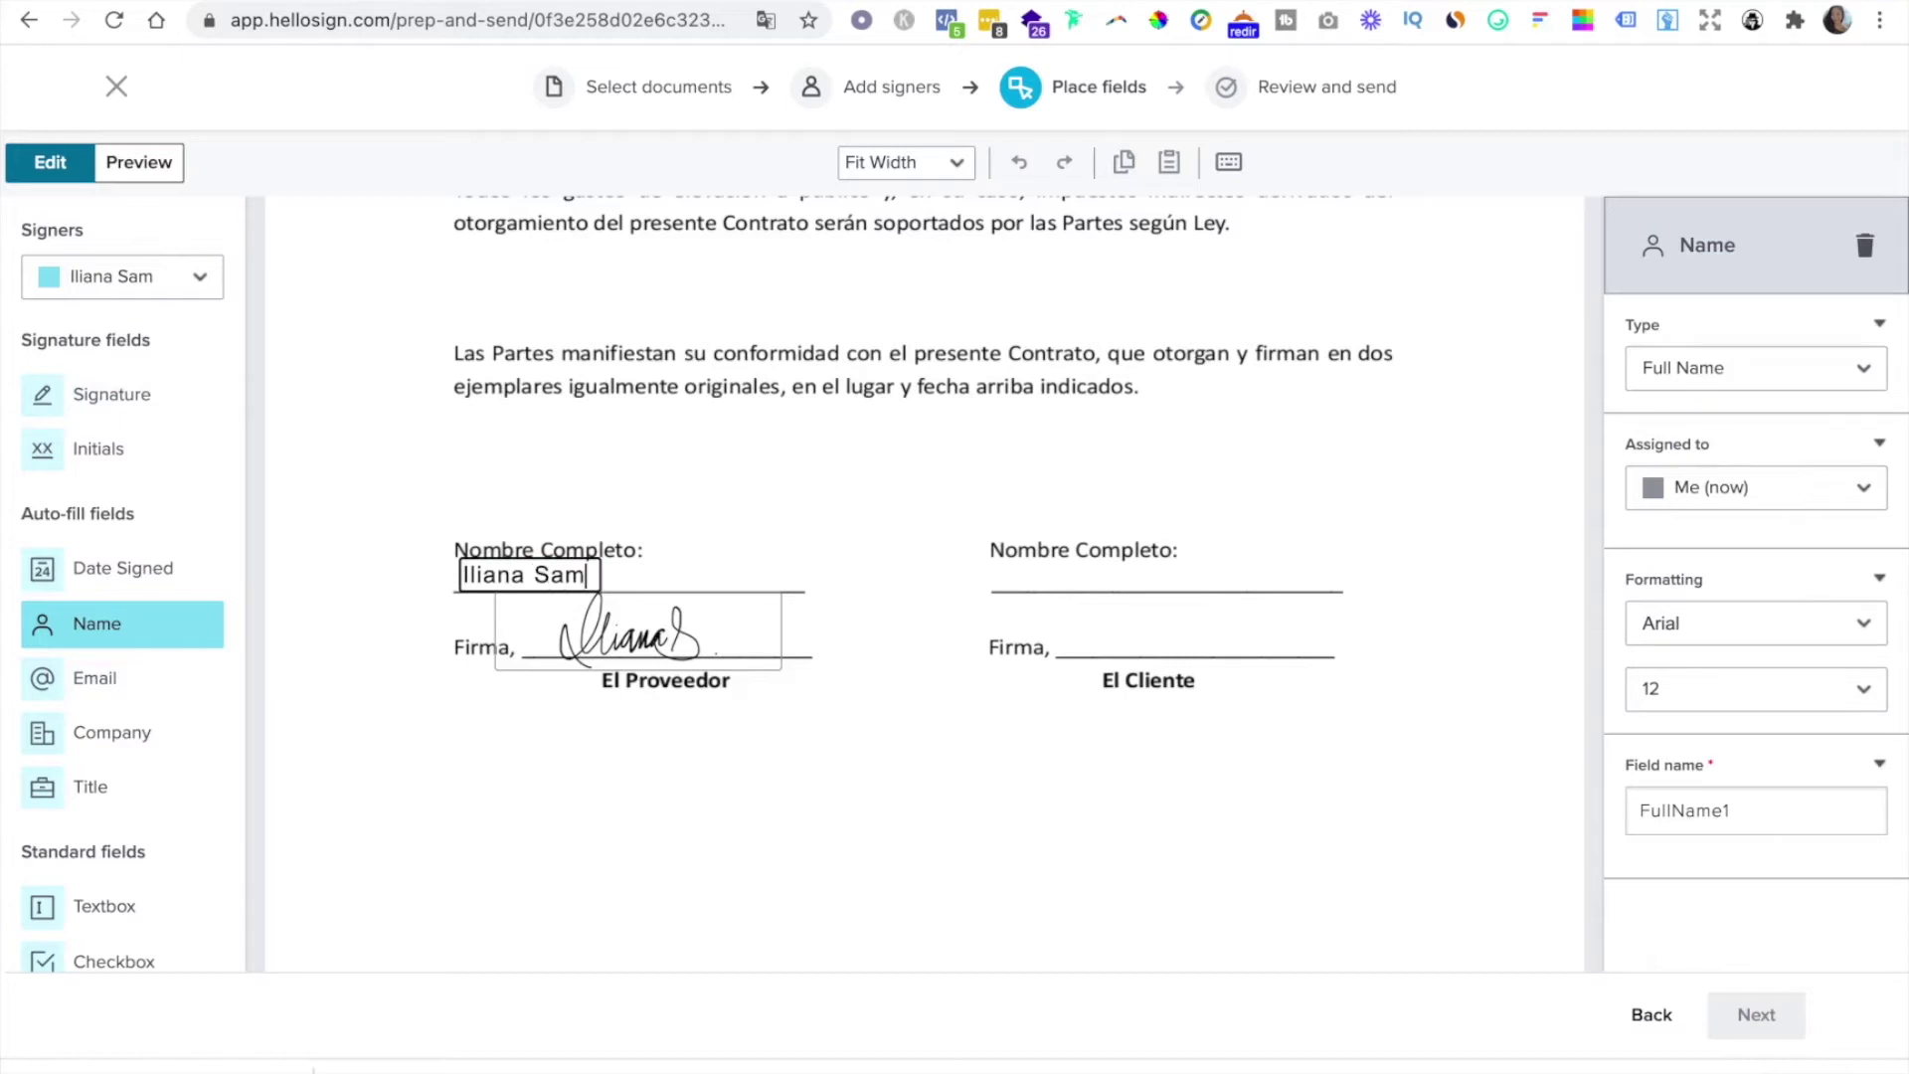
{"action": "left_click", "coordinate": [575, 882]}
Place a Full Name field on El Cliente's Nombre Completo line and a signature field on the Firma line beneath it
{"action": "left_click", "coordinate": [66, 637]}
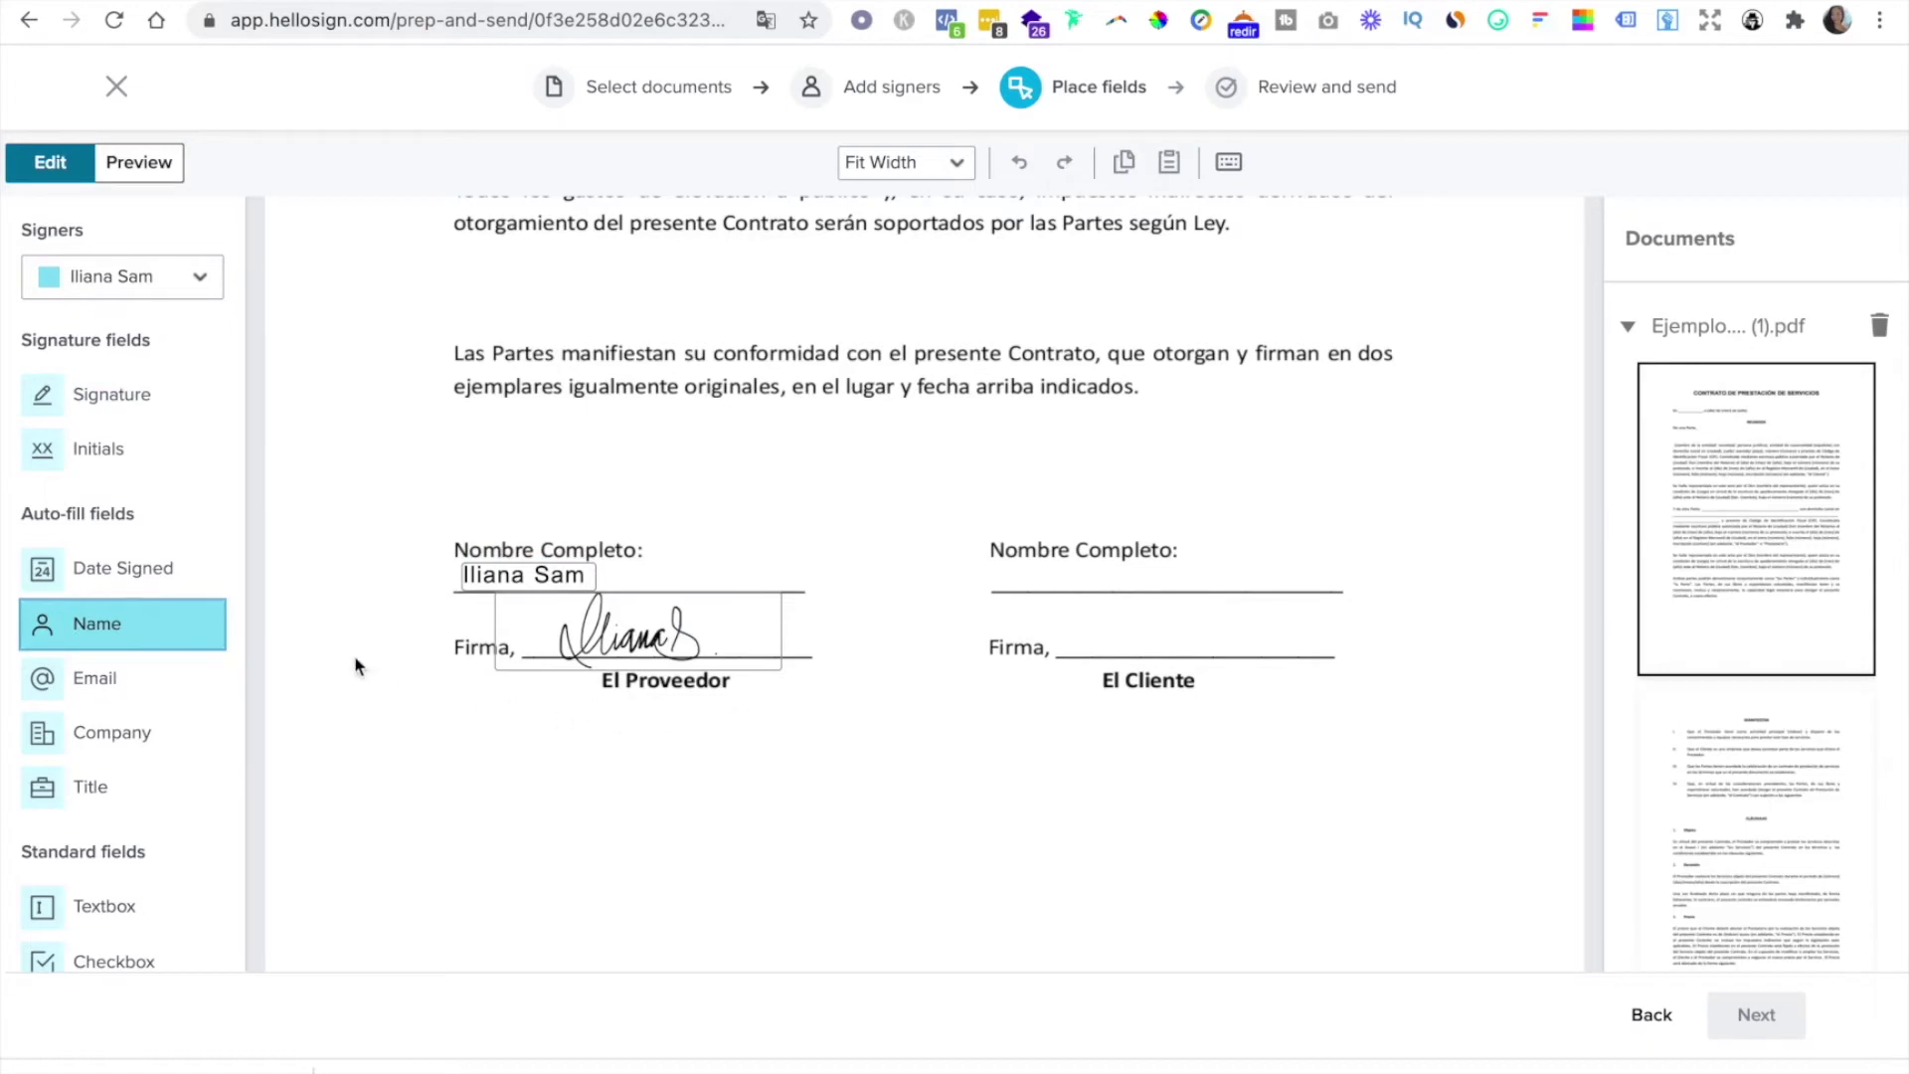
{"action": "left_click_drag", "start_coordinate": [90, 627], "coordinate": [1062, 574]}
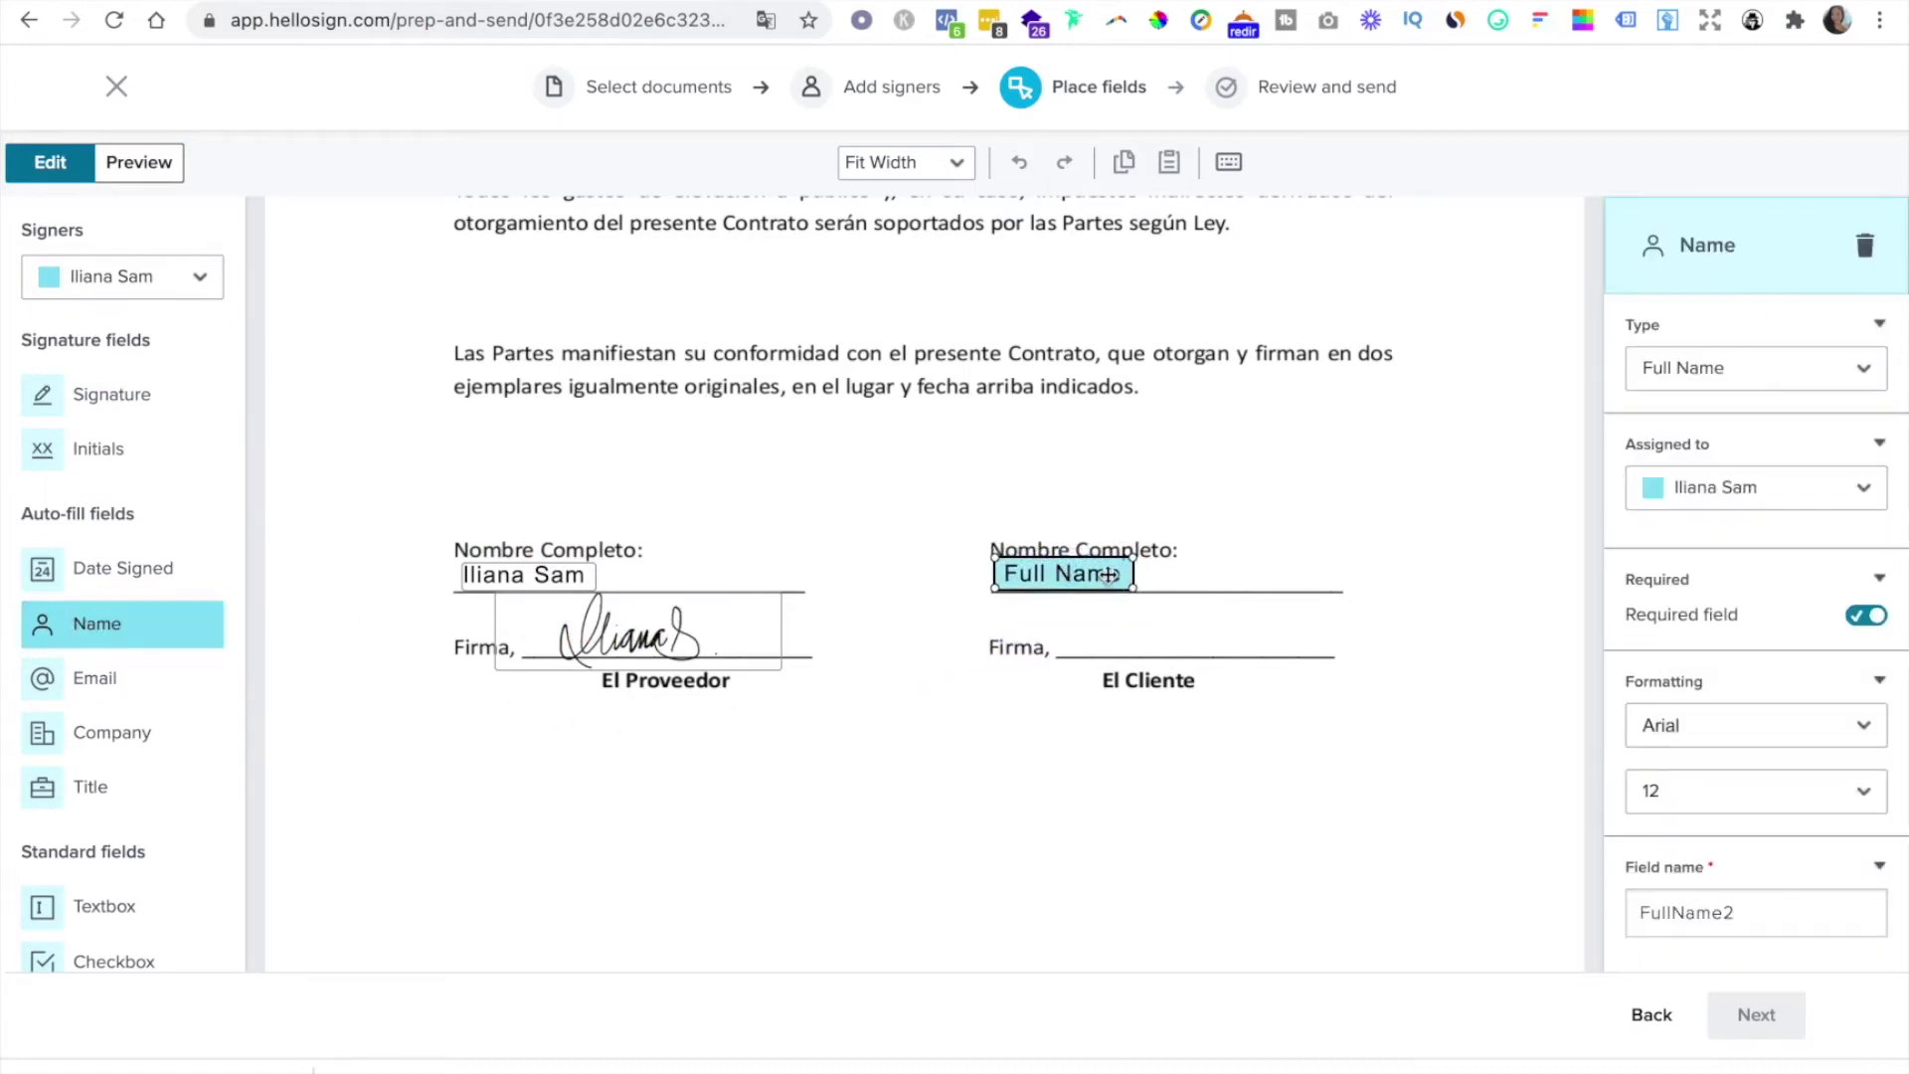
{"action": "left_click", "coordinate": [768, 710]}
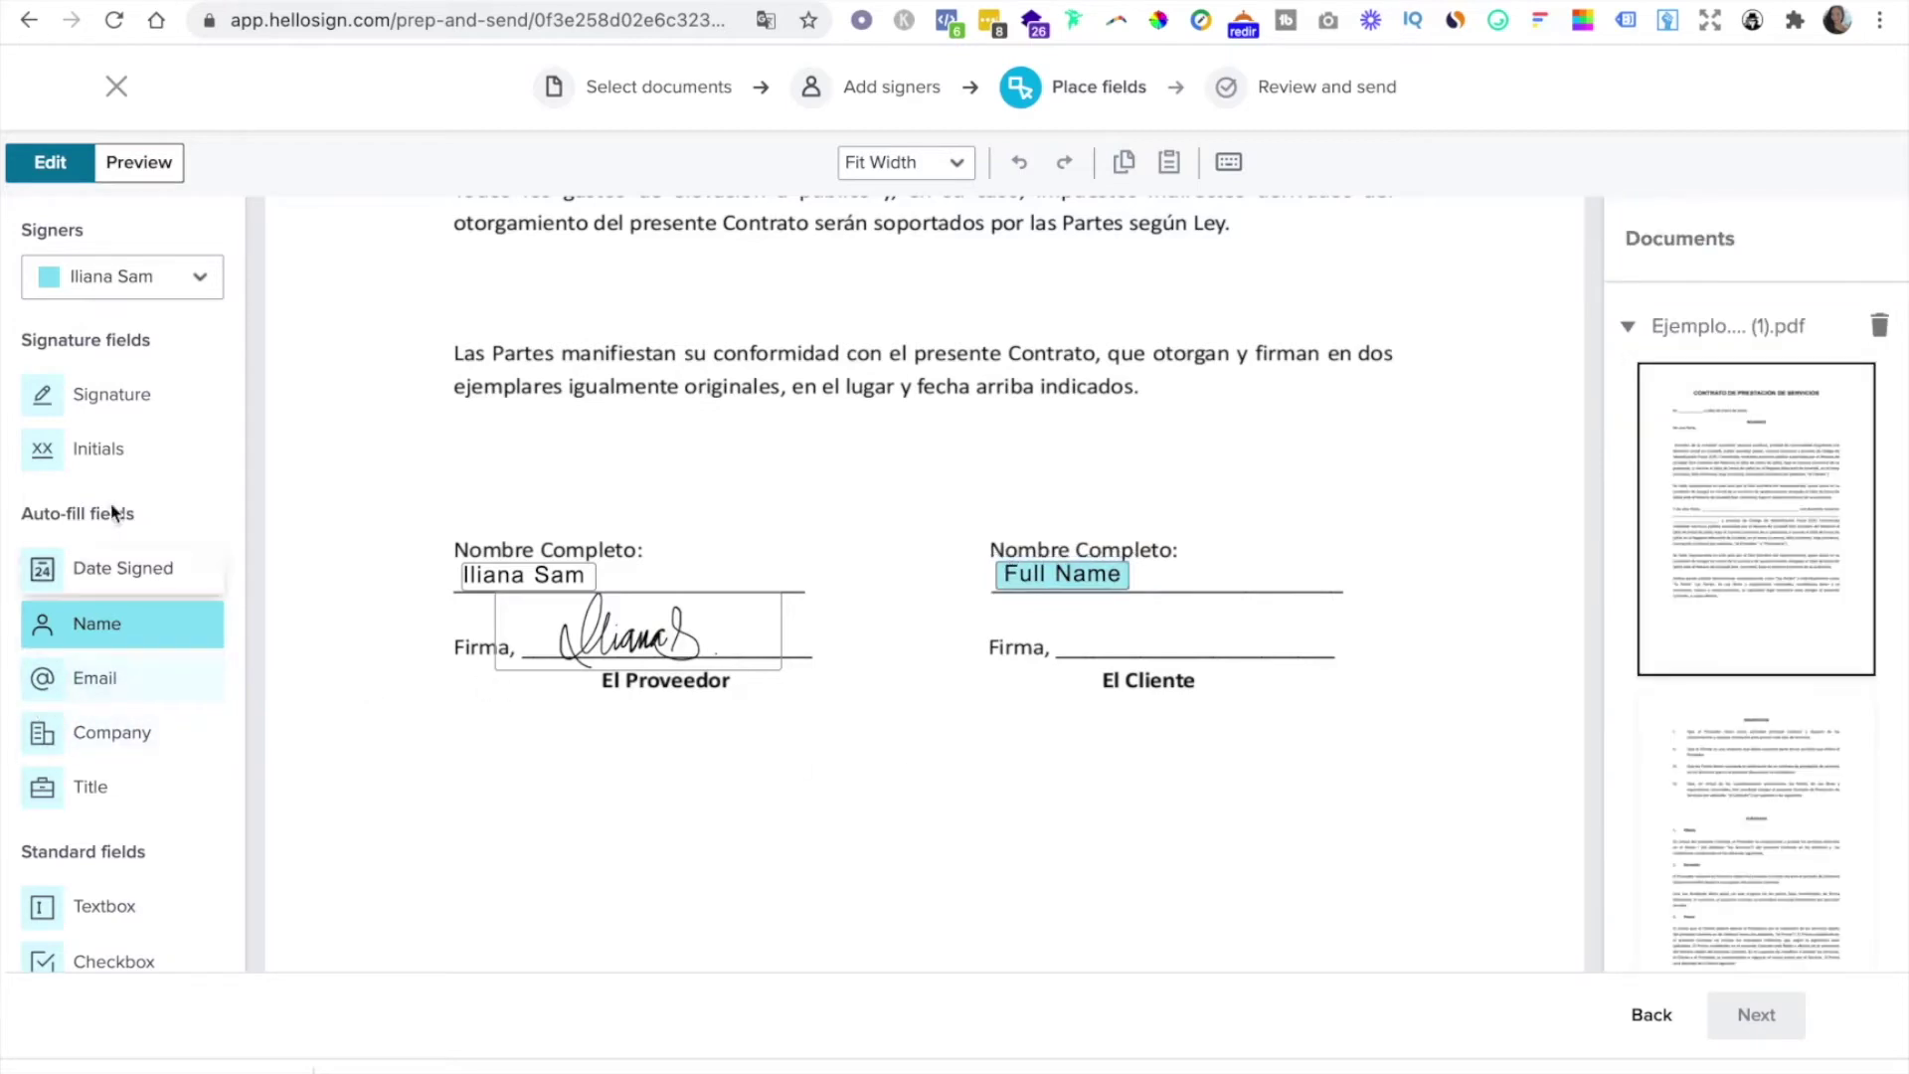
{"action": "mouse_move", "coordinate": [89, 394]}
{"action": "left_mouse_down"}
{"action": "mouse_move", "coordinate": [1153, 660]}
{"action": "mouse_move", "coordinate": [1203, 624]}
{"action": "mouse_move", "coordinate": [1200, 642]}
{"action": "left_mouse_up"}
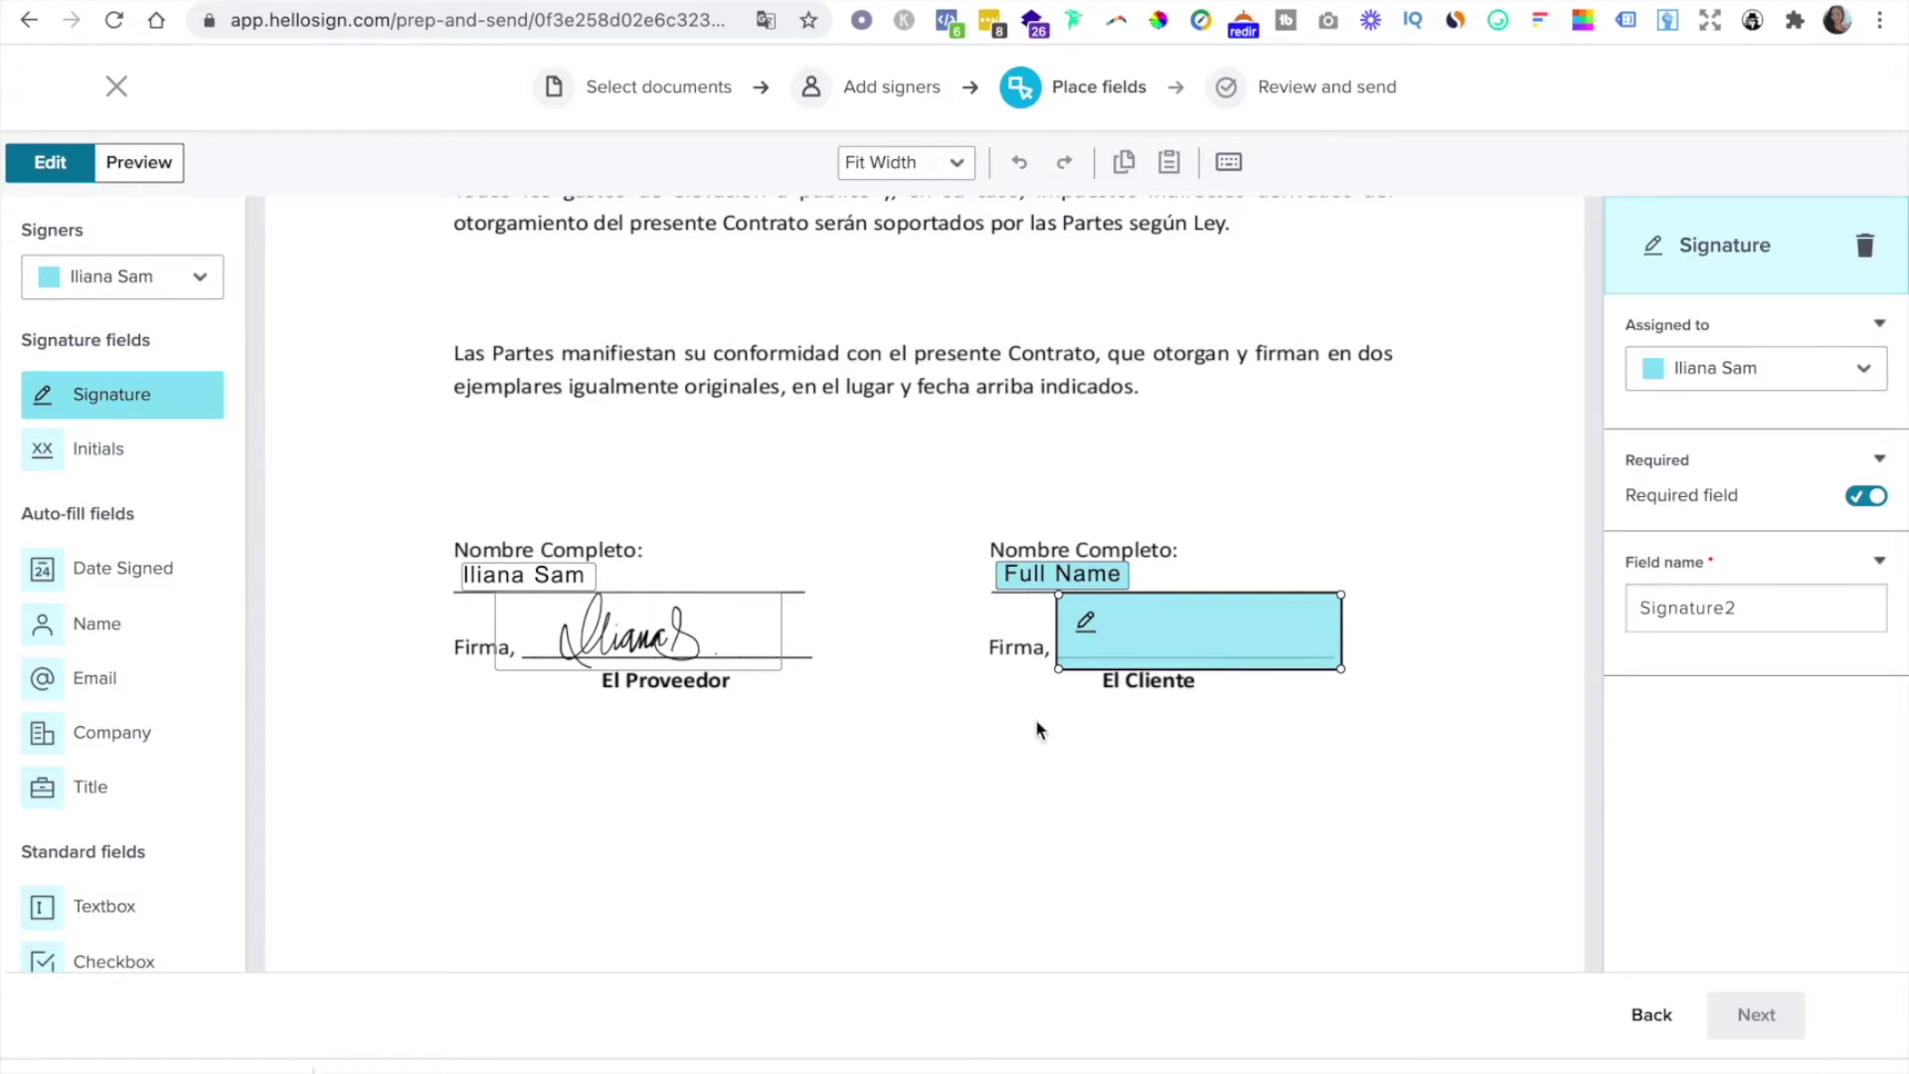
Place a Date Signed field below El Proveedor, align it under the Firma line and assign it to Me (now)
{"action": "scroll", "coordinate": [1037, 728], "scroll_direction": "down", "scroll_amount": 1}
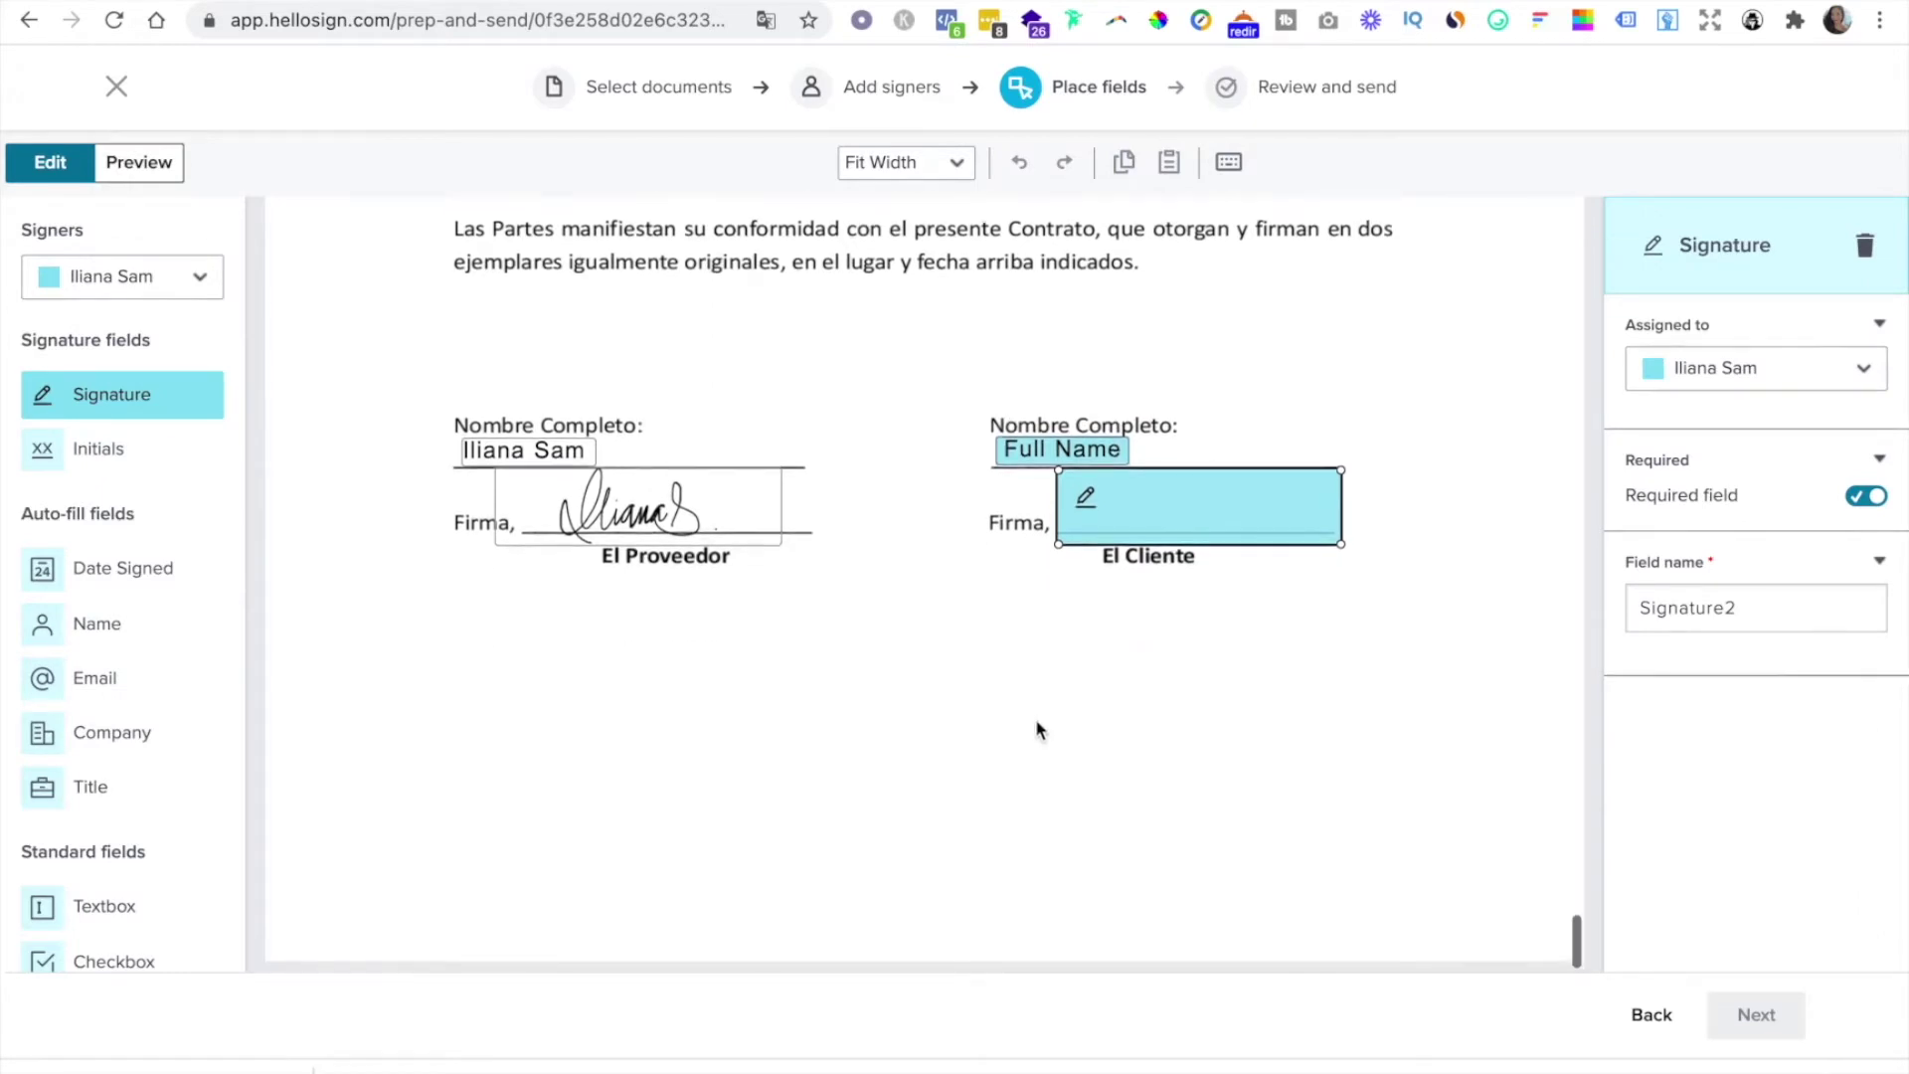
{"action": "left_click", "coordinate": [109, 586]}
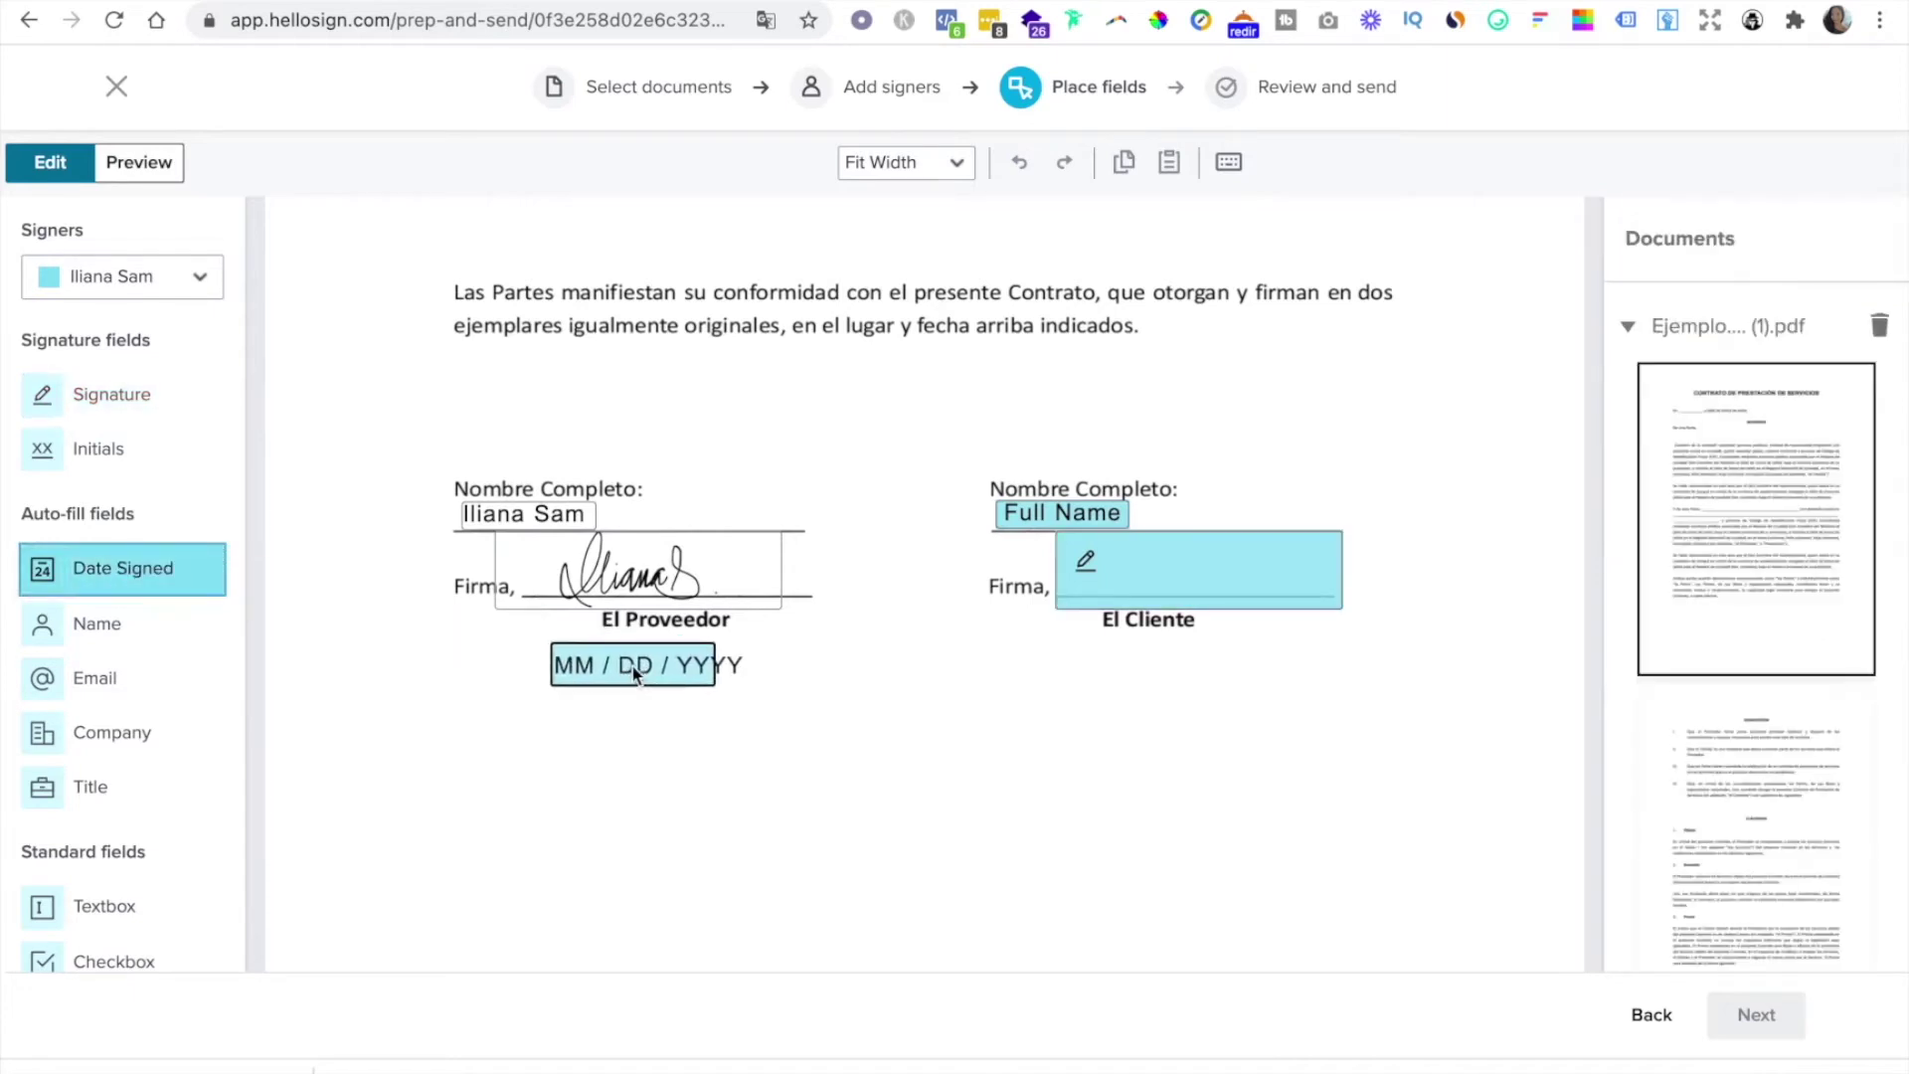
{"action": "left_click", "coordinate": [542, 672]}
{"action": "left_click", "coordinate": [1863, 369]}
{"action": "left_click", "coordinate": [1710, 414]}
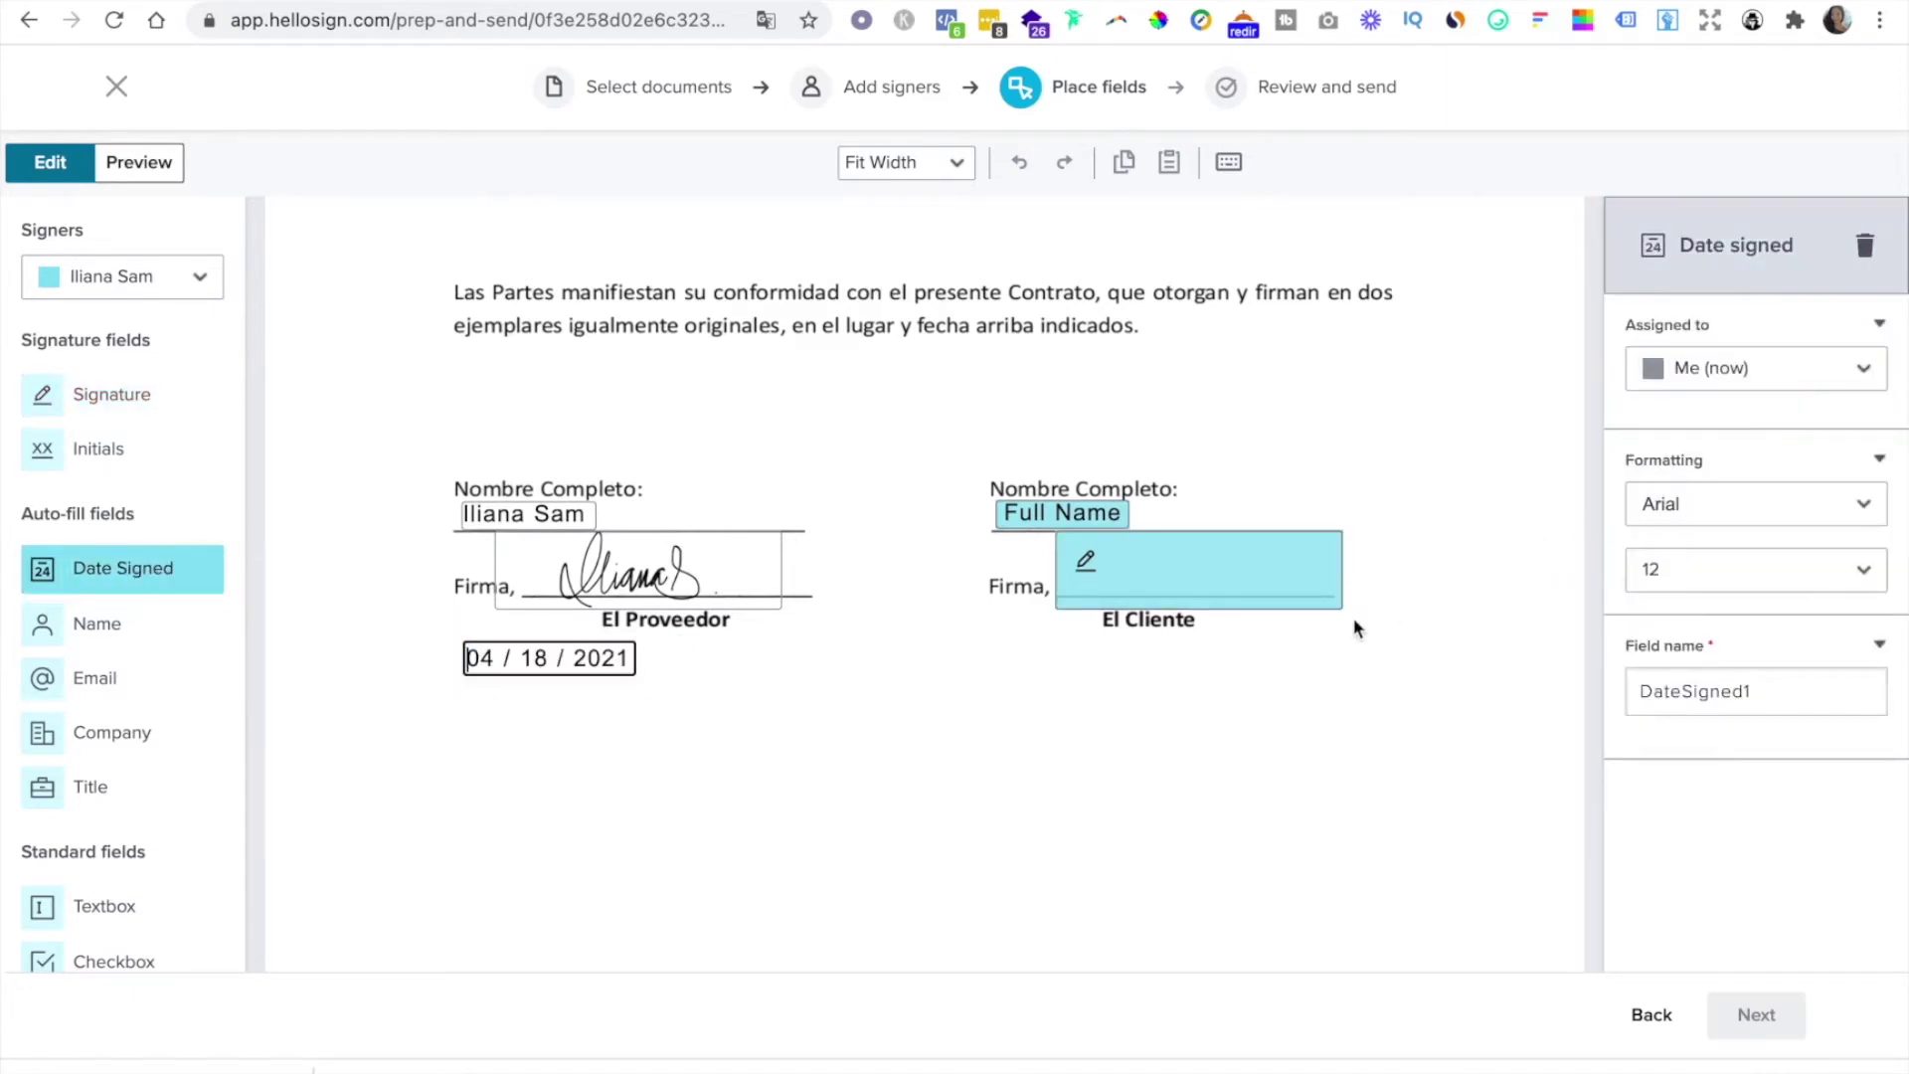
{"action": "left_click", "coordinate": [876, 780]}
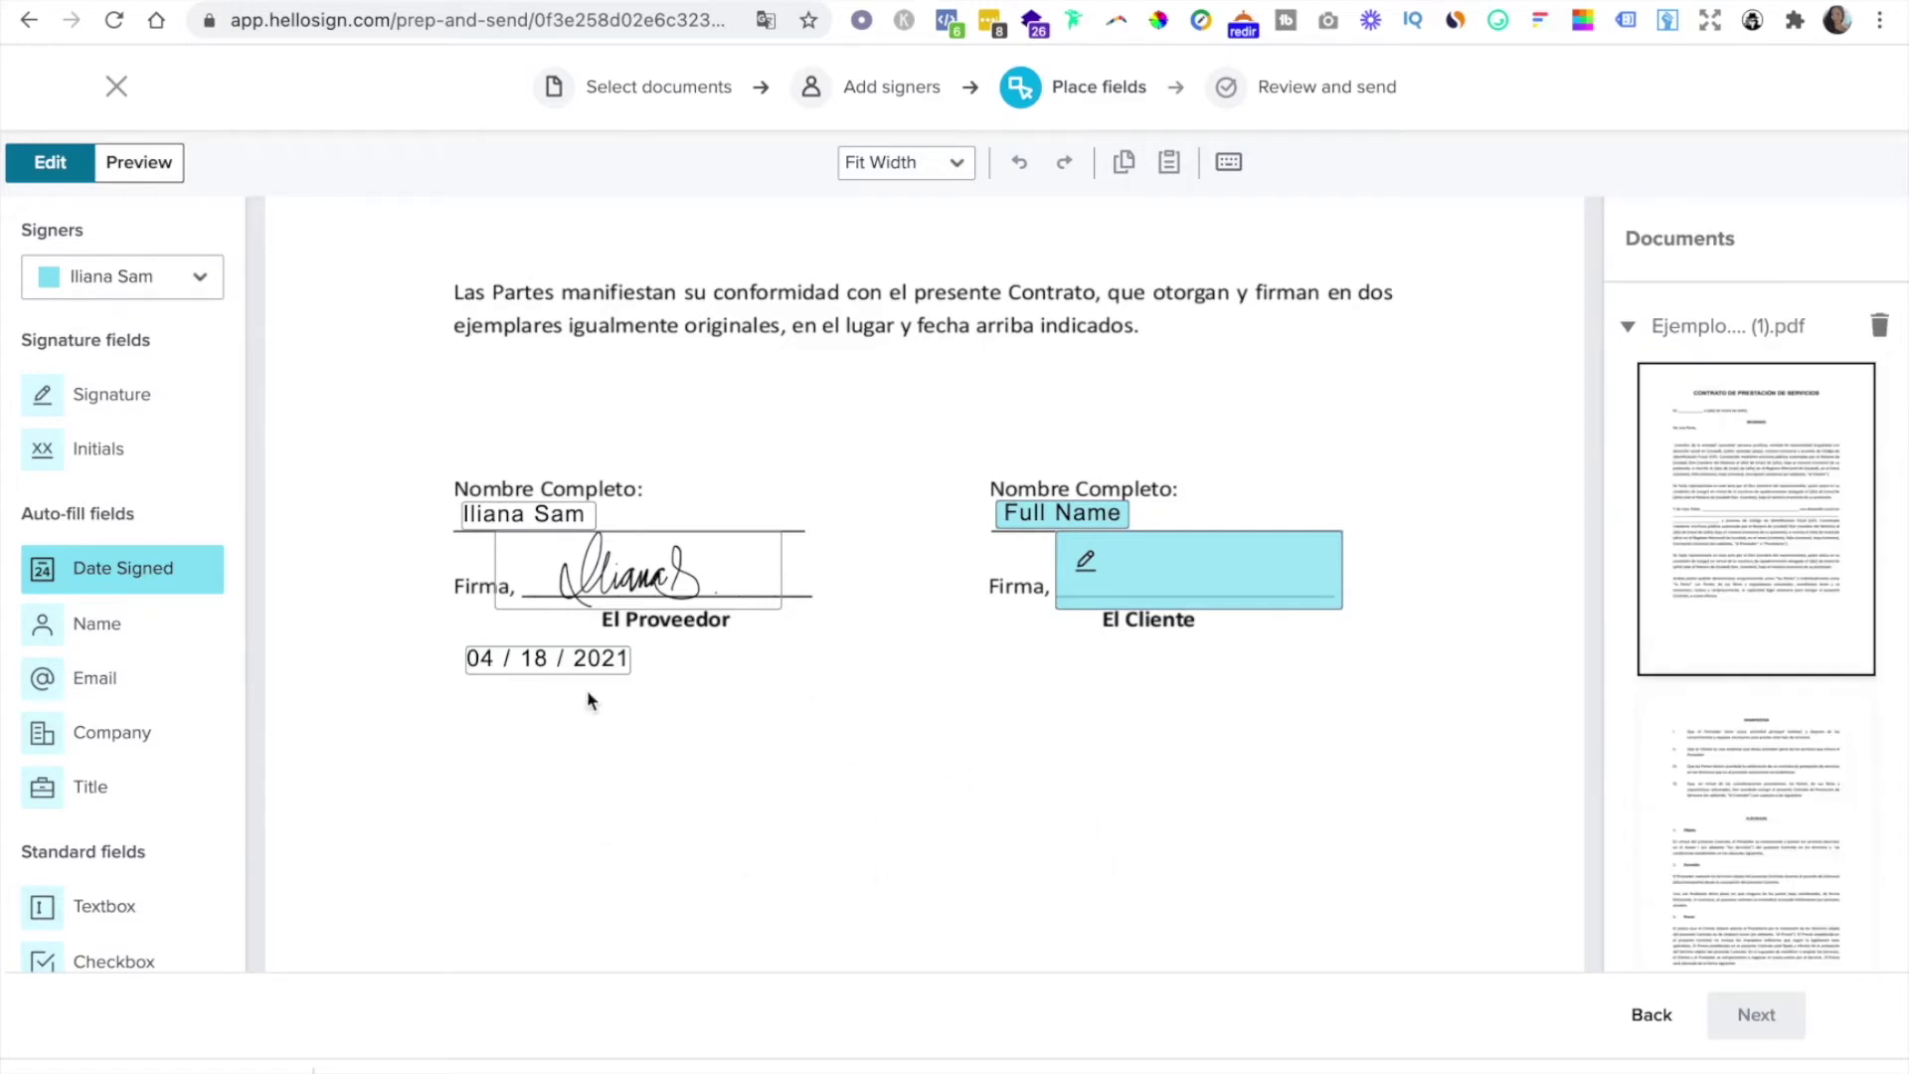
{"action": "left_click", "coordinate": [522, 661]}
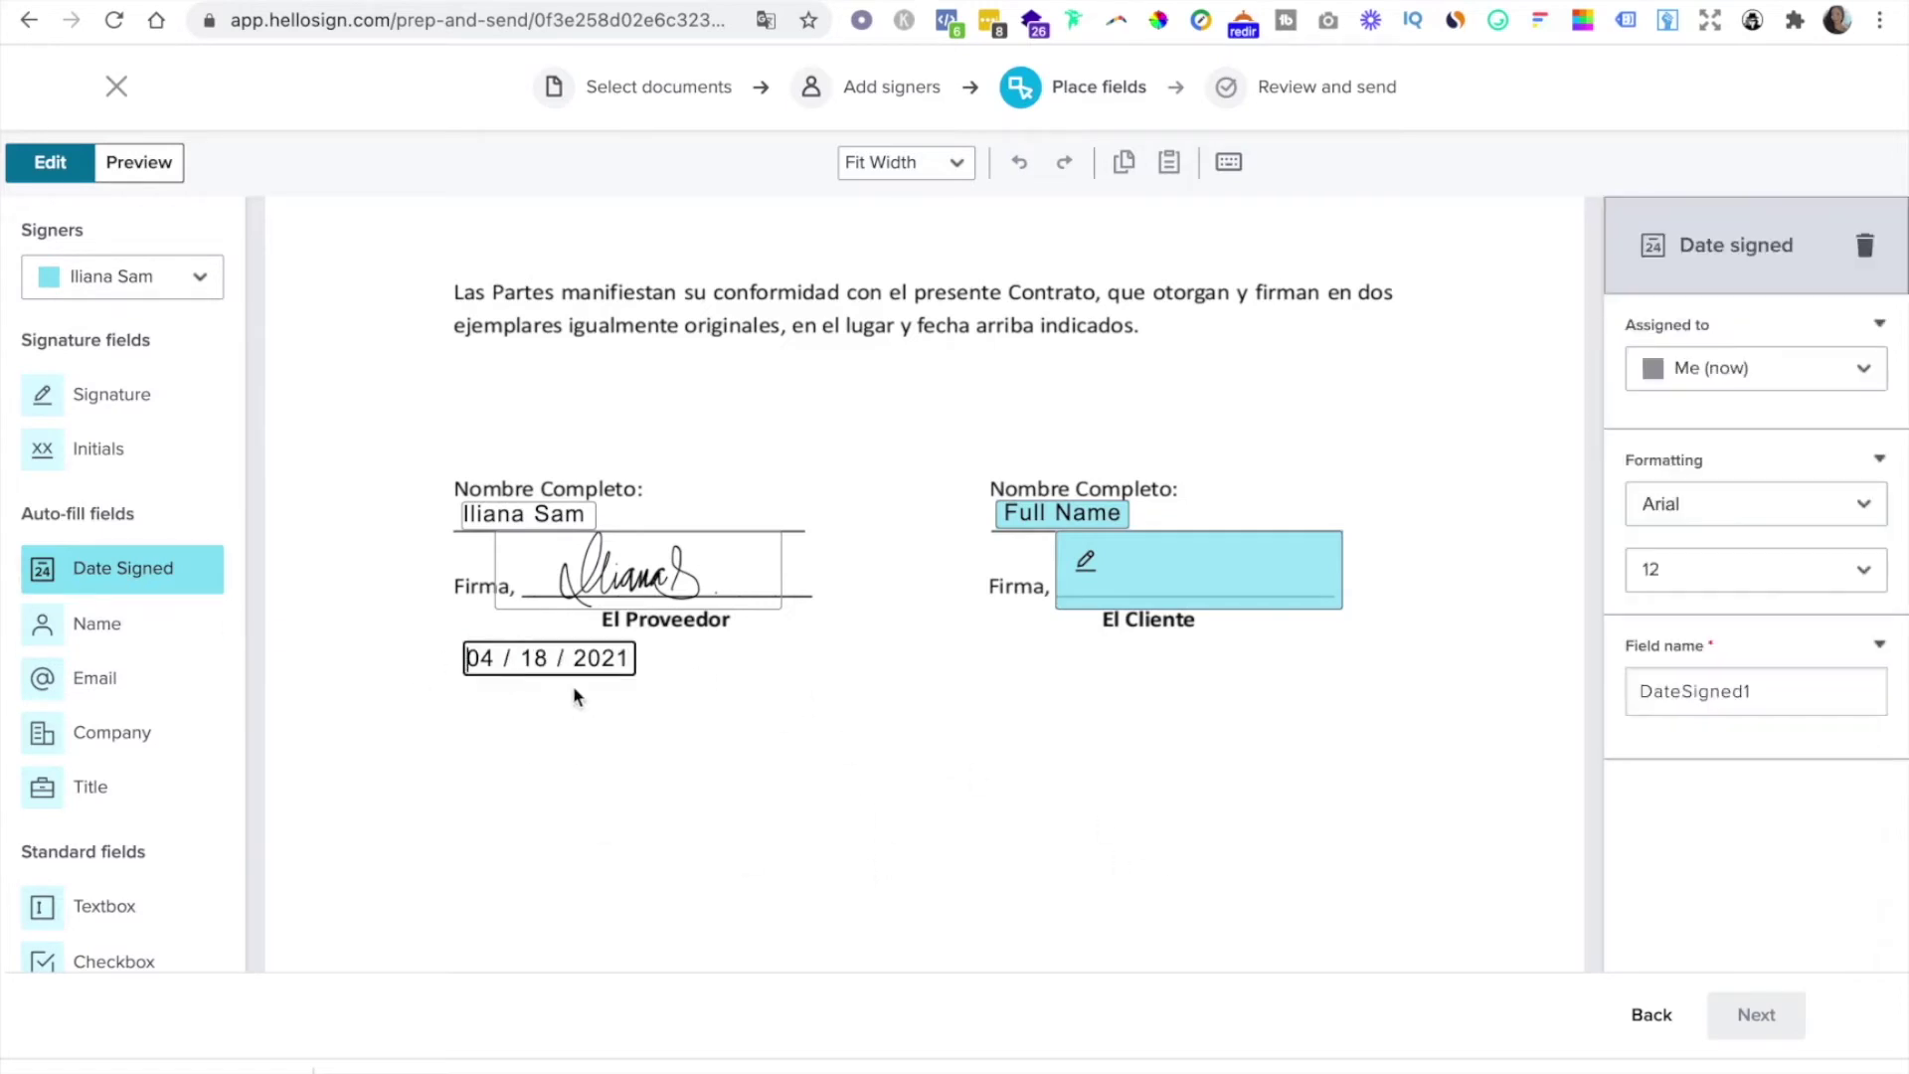
{"action": "left_click", "coordinate": [1780, 370]}
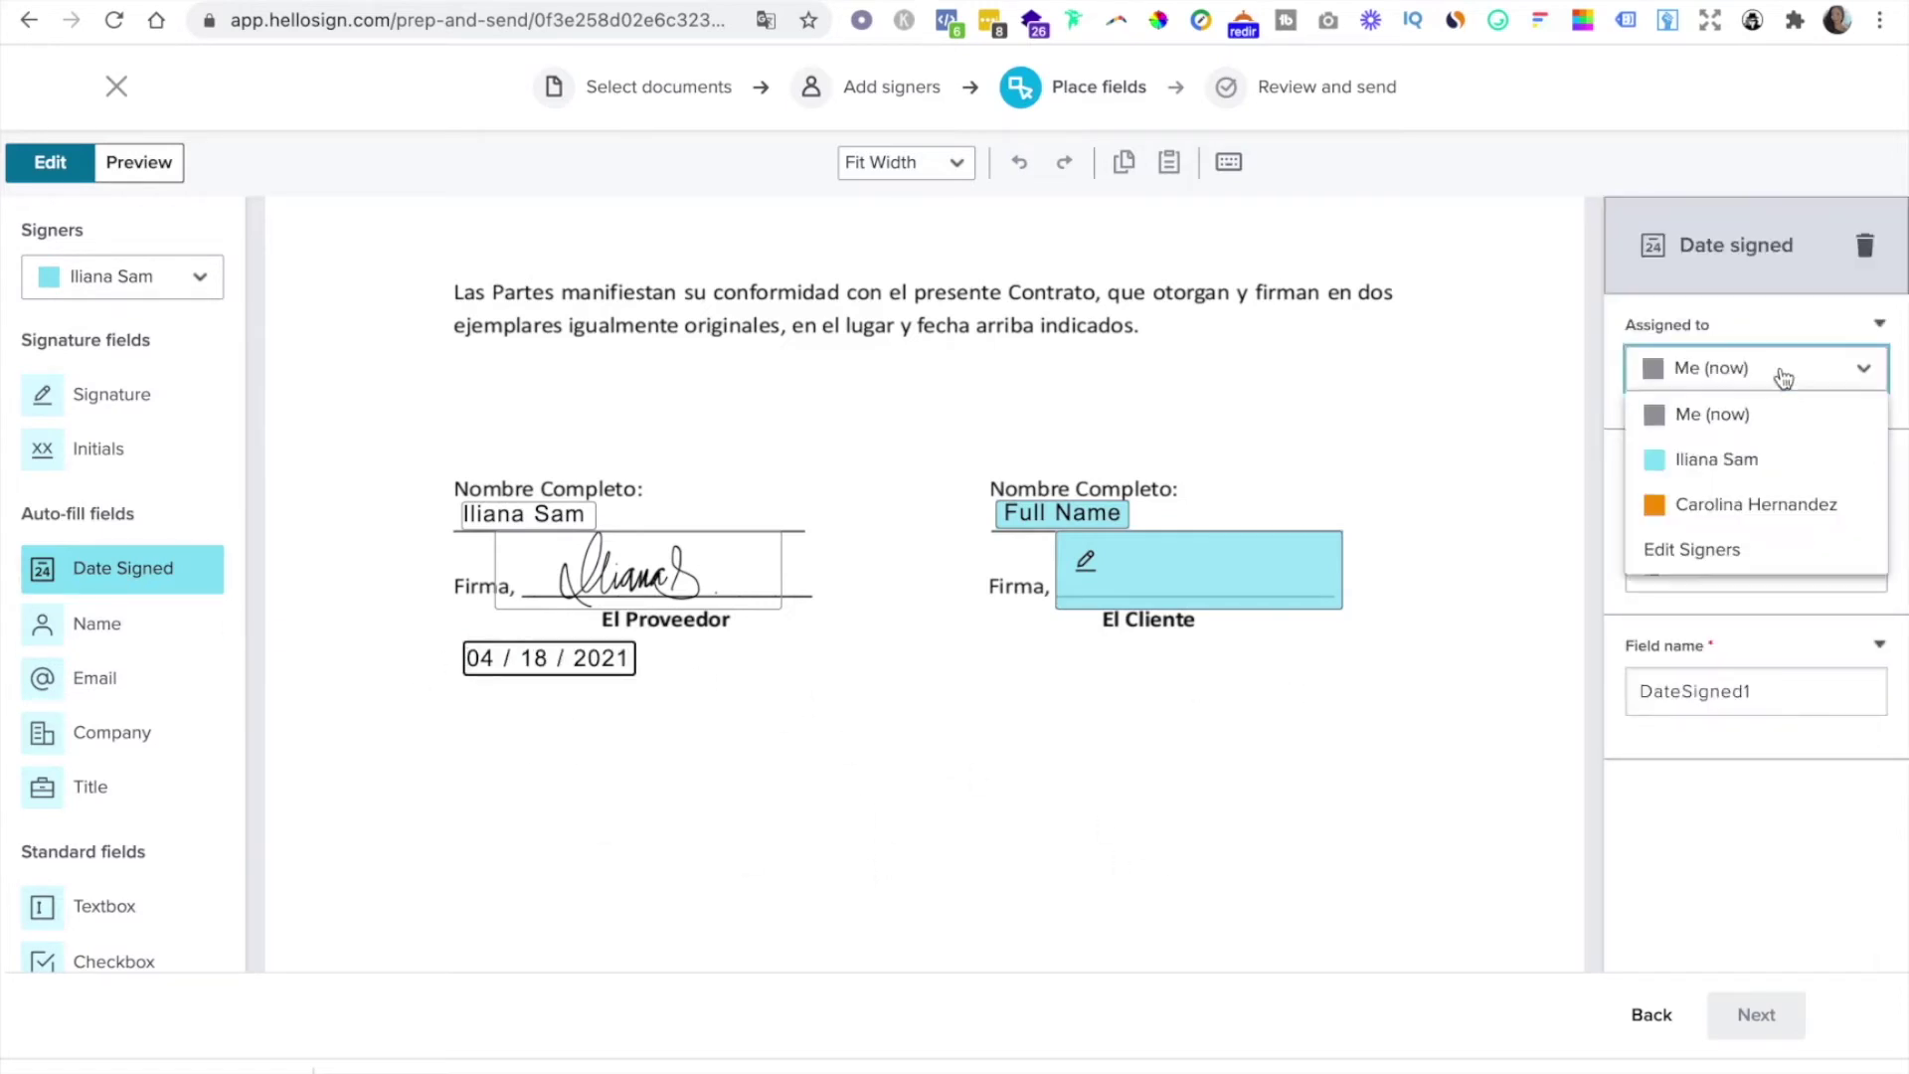
{"action": "left_click", "coordinate": [1707, 416]}
{"action": "left_click", "coordinate": [734, 705]}
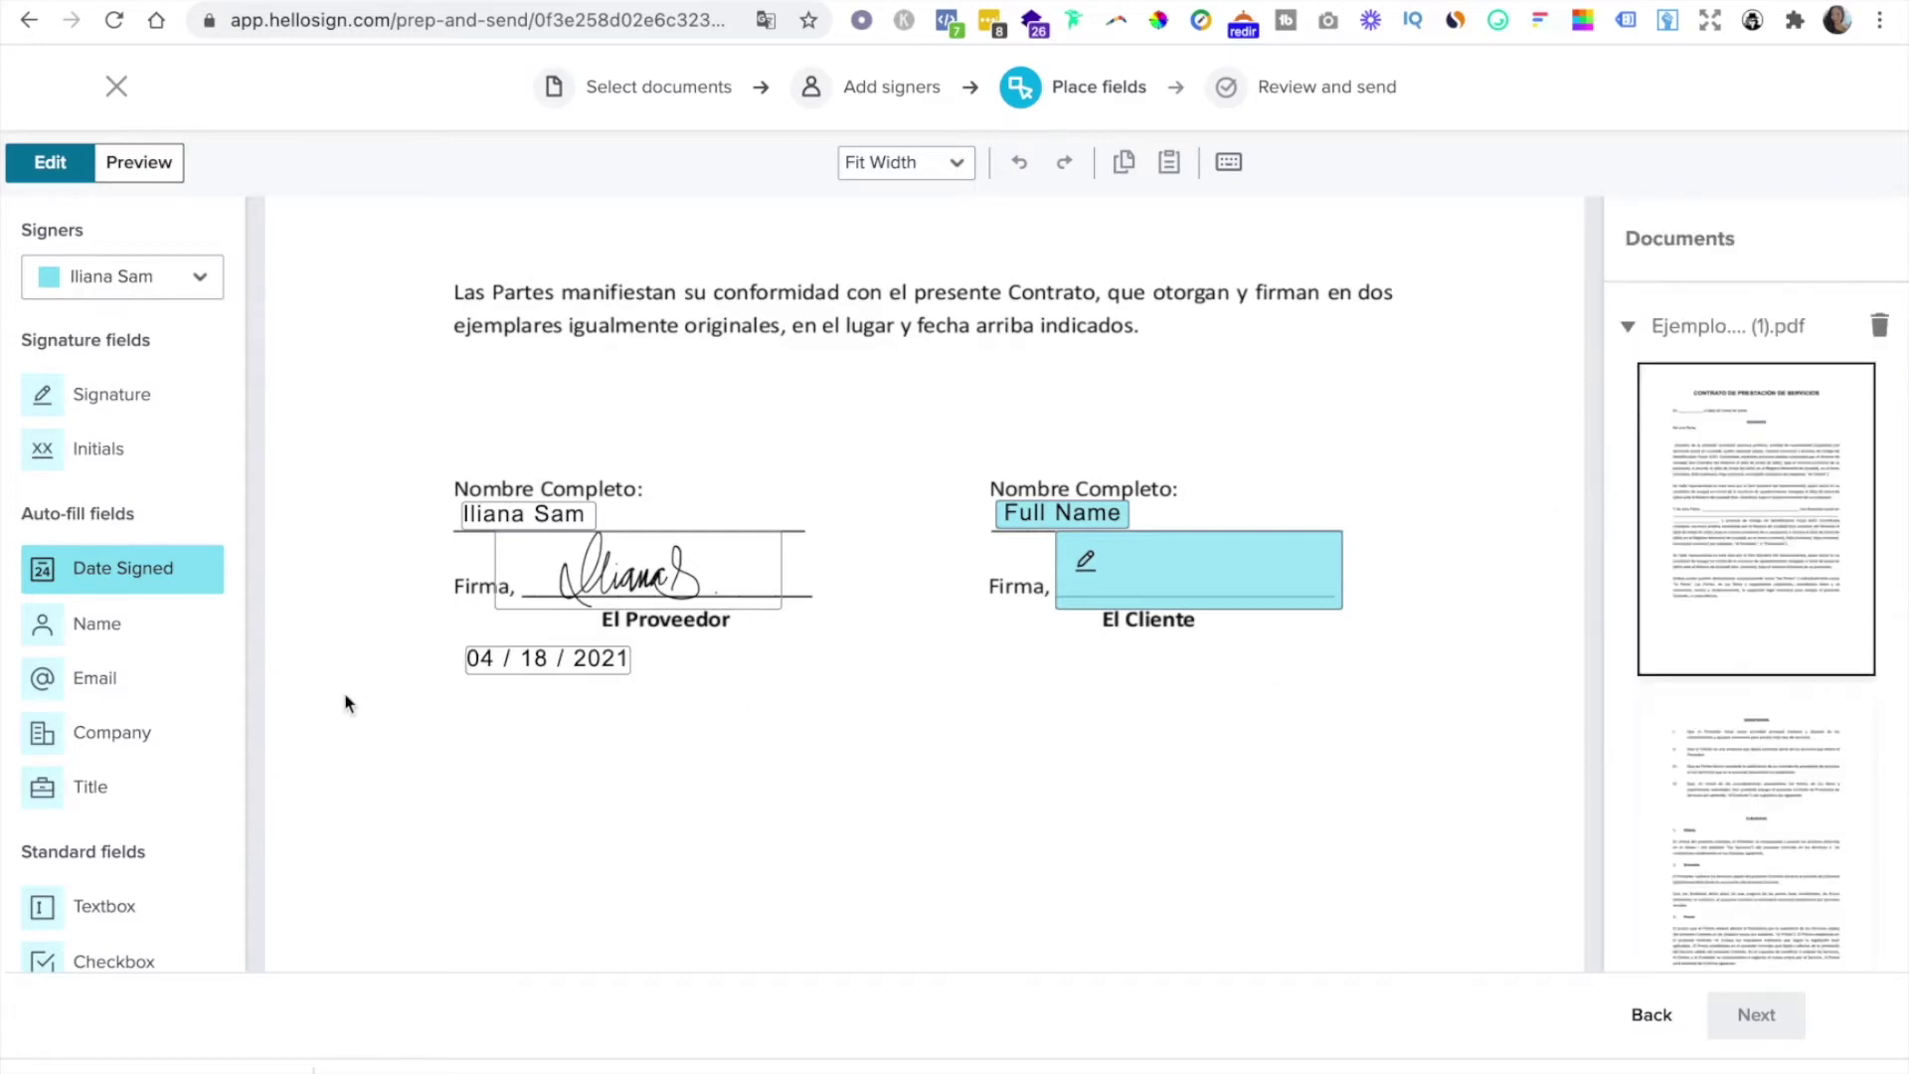
Place a Date Signed field directly below the El Cliente label
{"action": "left_click_drag", "start_coordinate": [88, 574], "coordinate": [1157, 662]}
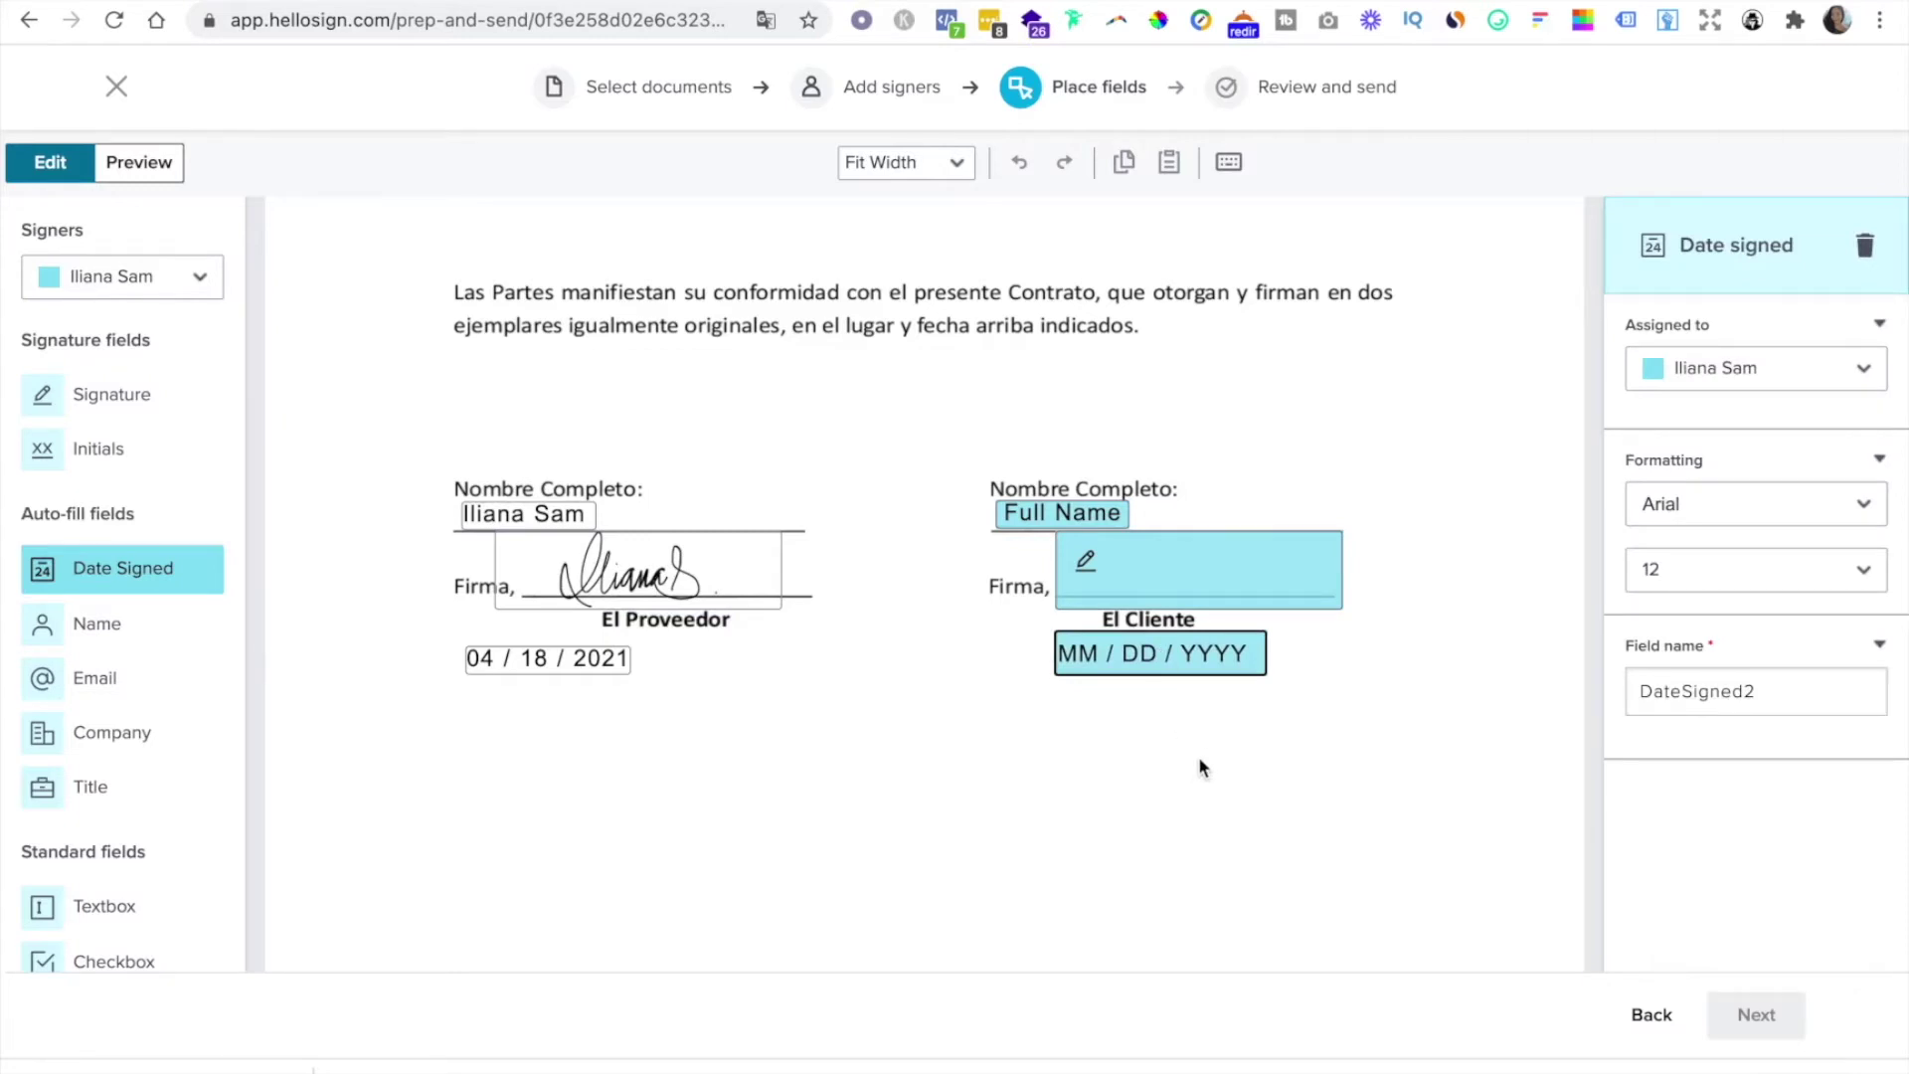
{"action": "scroll", "coordinate": [1200, 765], "scroll_direction": "down", "scroll_amount": 1}
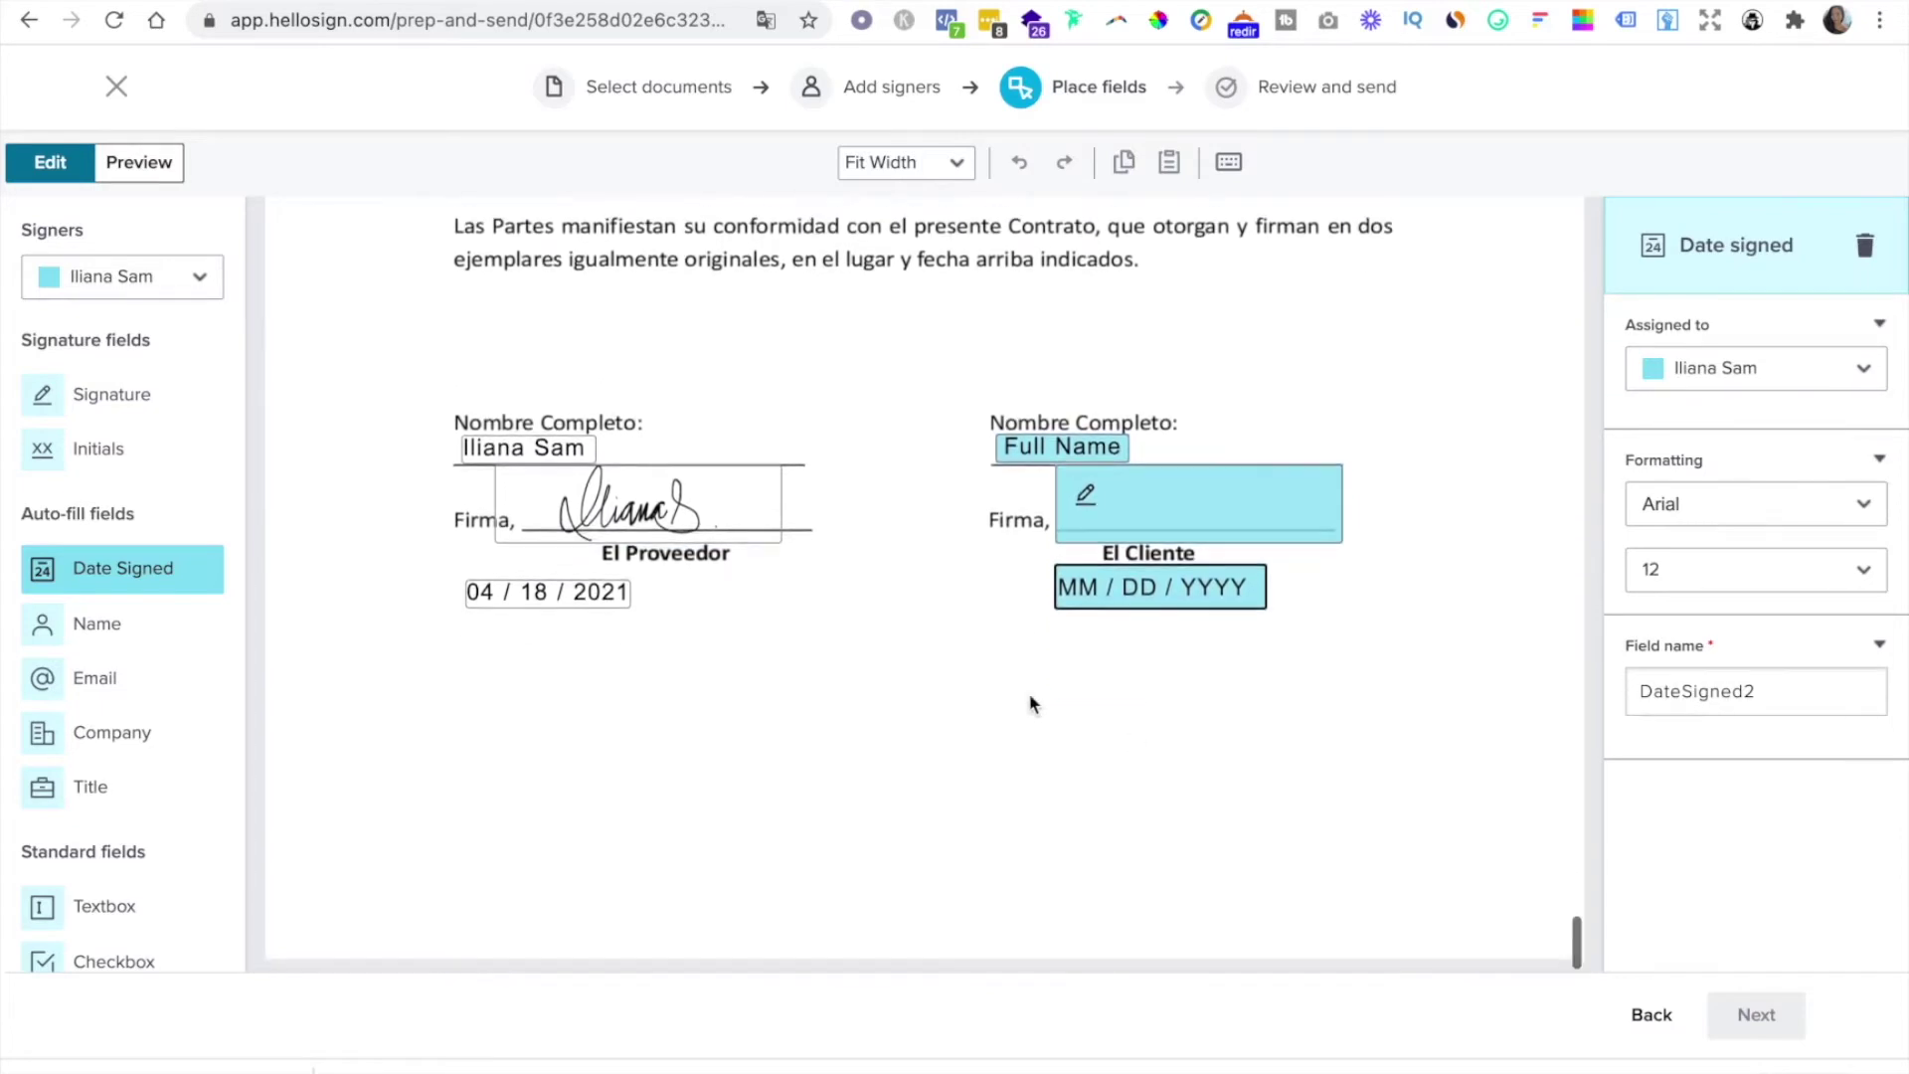
{"action": "scroll", "coordinate": [584, 731], "scroll_direction": "up", "scroll_amount": 2}
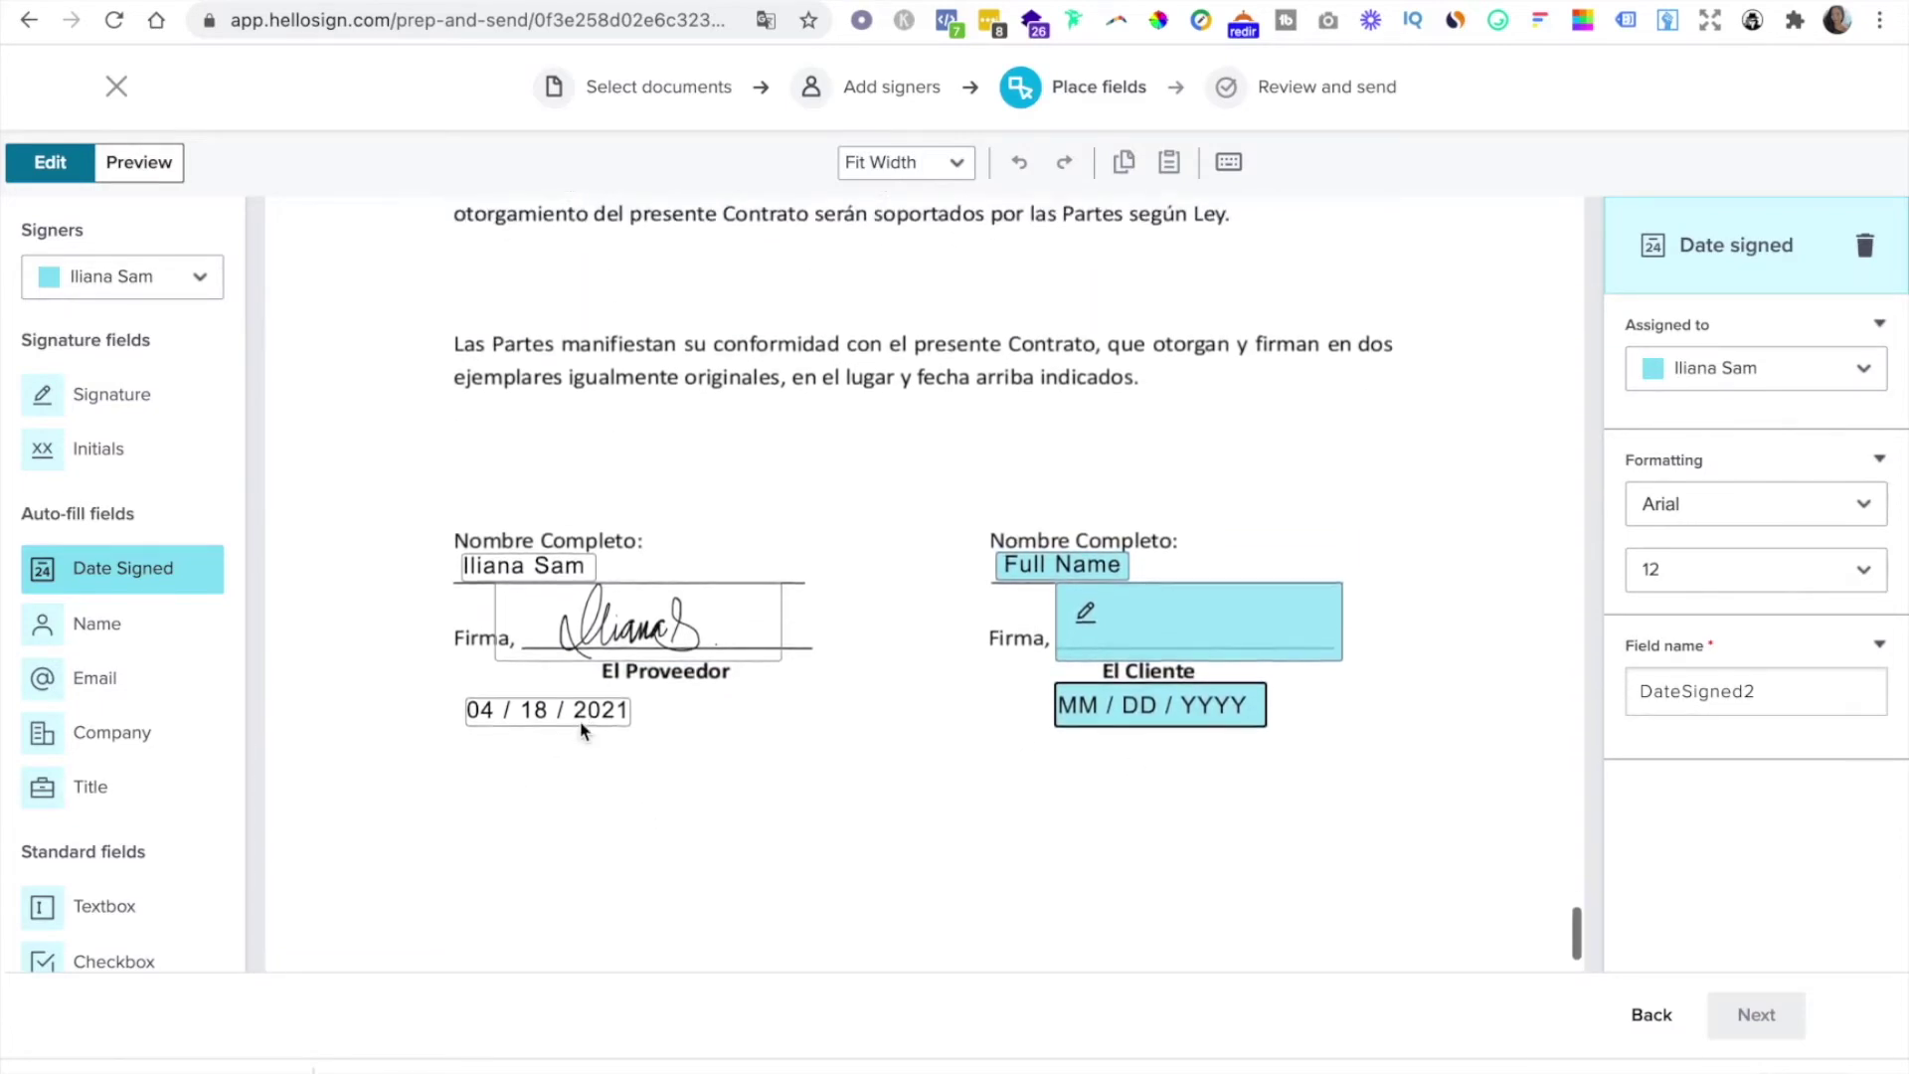
Place an Email field below each party's date field, assigning the provider's one to Me (now)
{"action": "scroll", "coordinate": [583, 731], "scroll_direction": "down", "scroll_amount": 1}
{"action": "scroll", "coordinate": [59, 835], "scroll_direction": "down", "scroll_amount": 1}
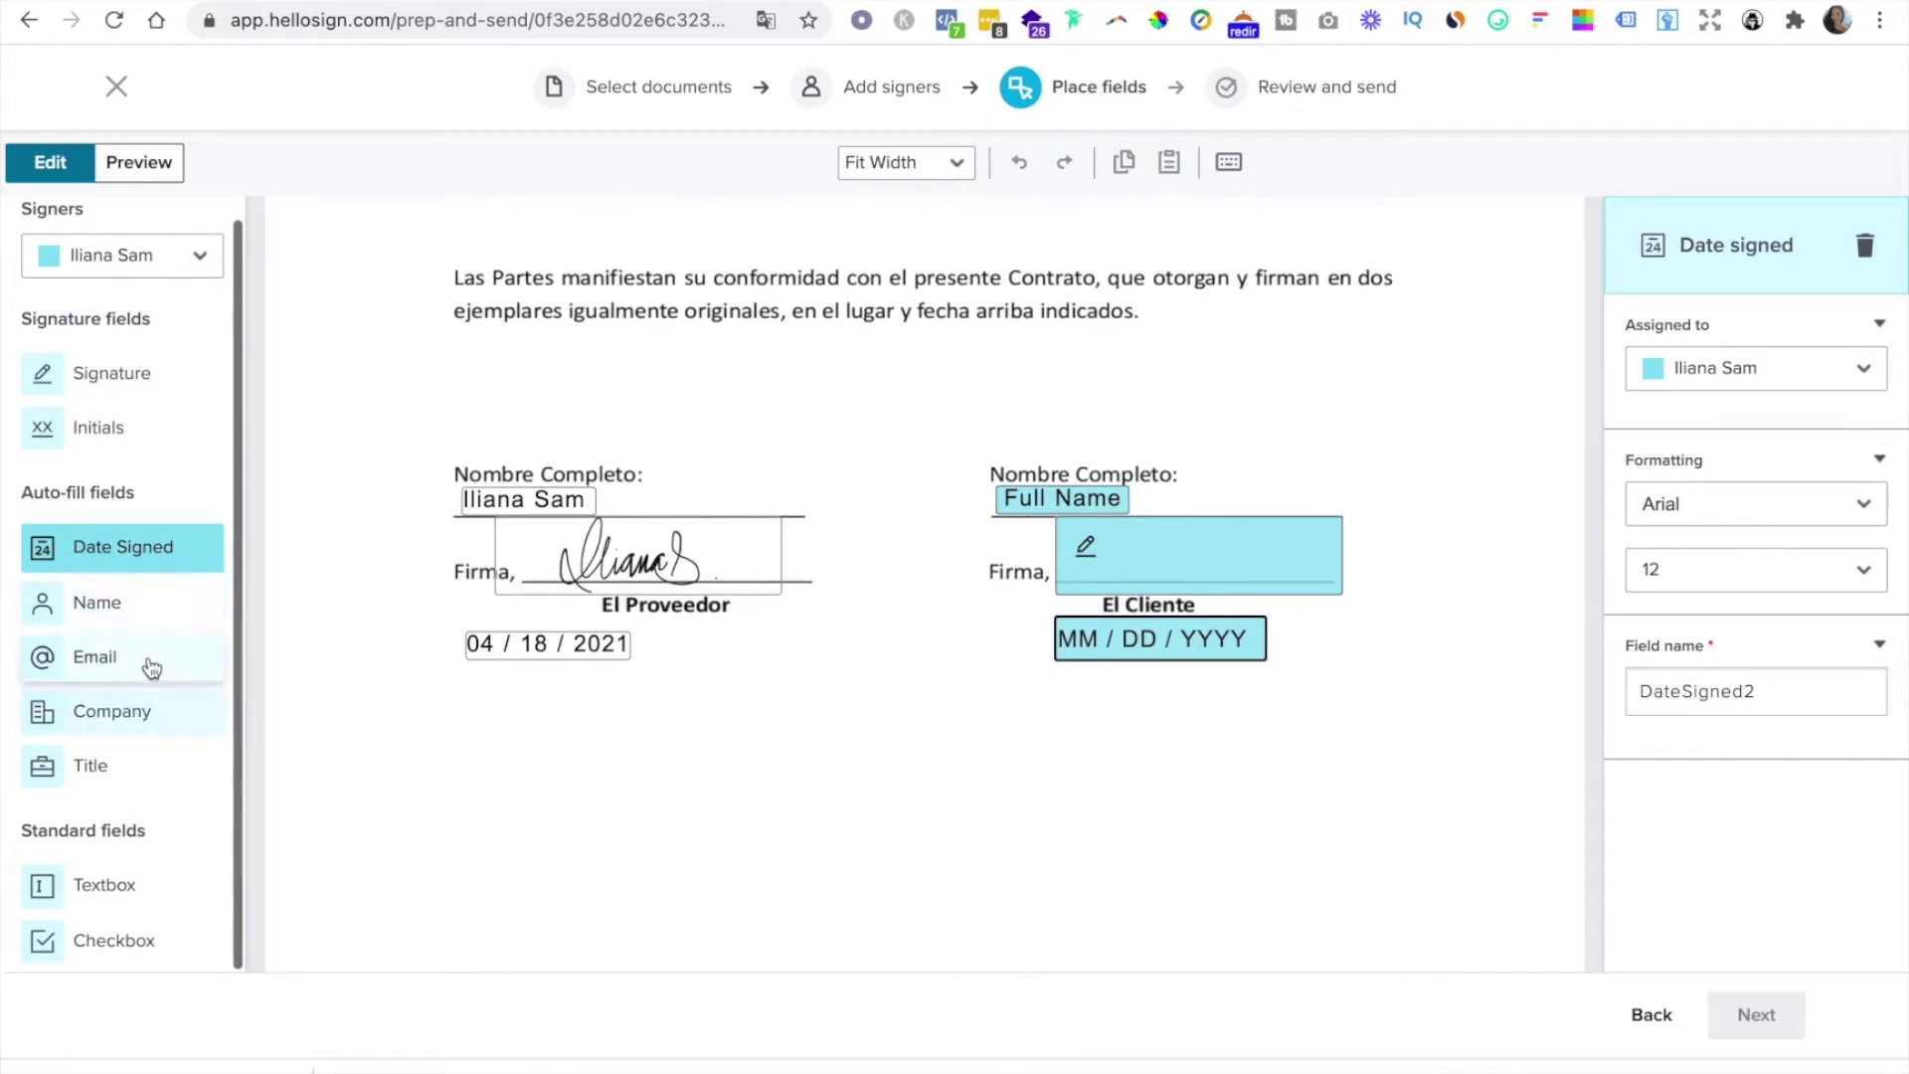
{"action": "left_click_drag", "start_coordinate": [109, 661], "coordinate": [605, 683]}
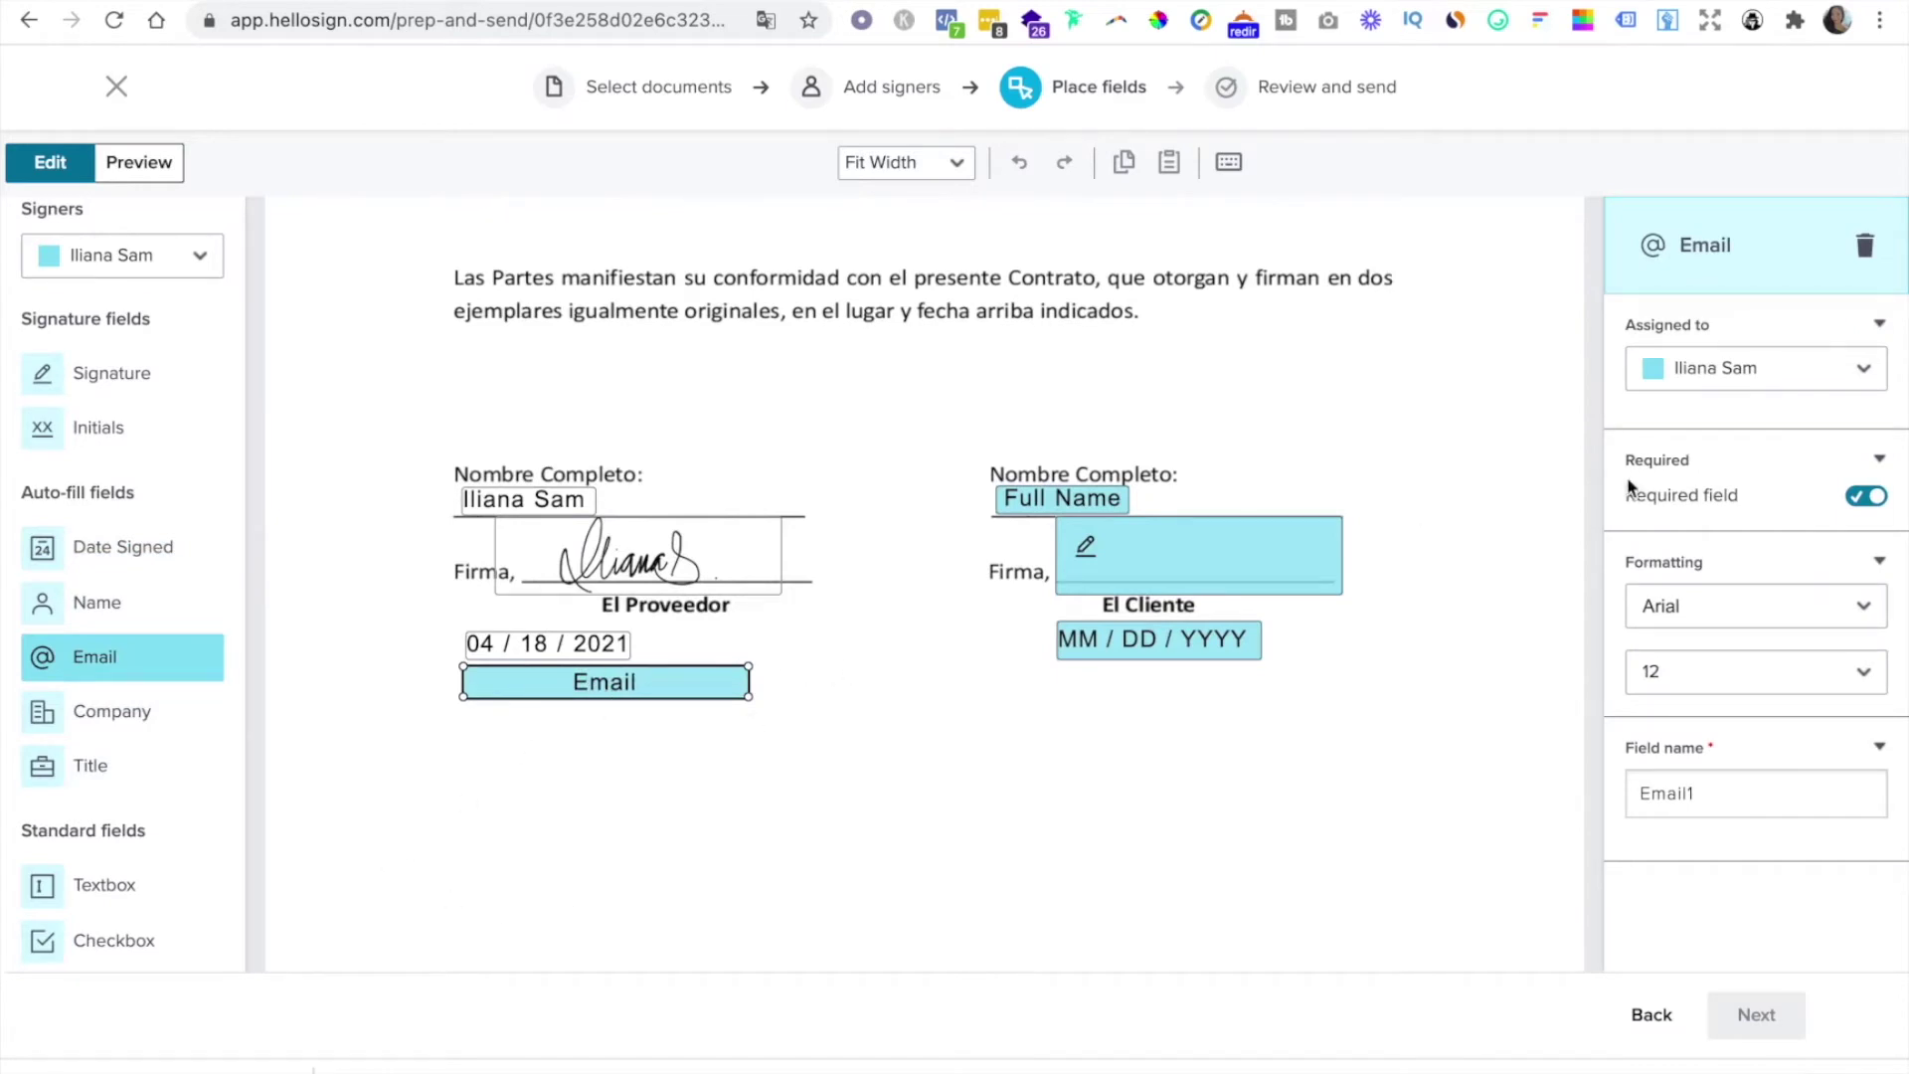
{"action": "left_click", "coordinate": [1738, 365]}
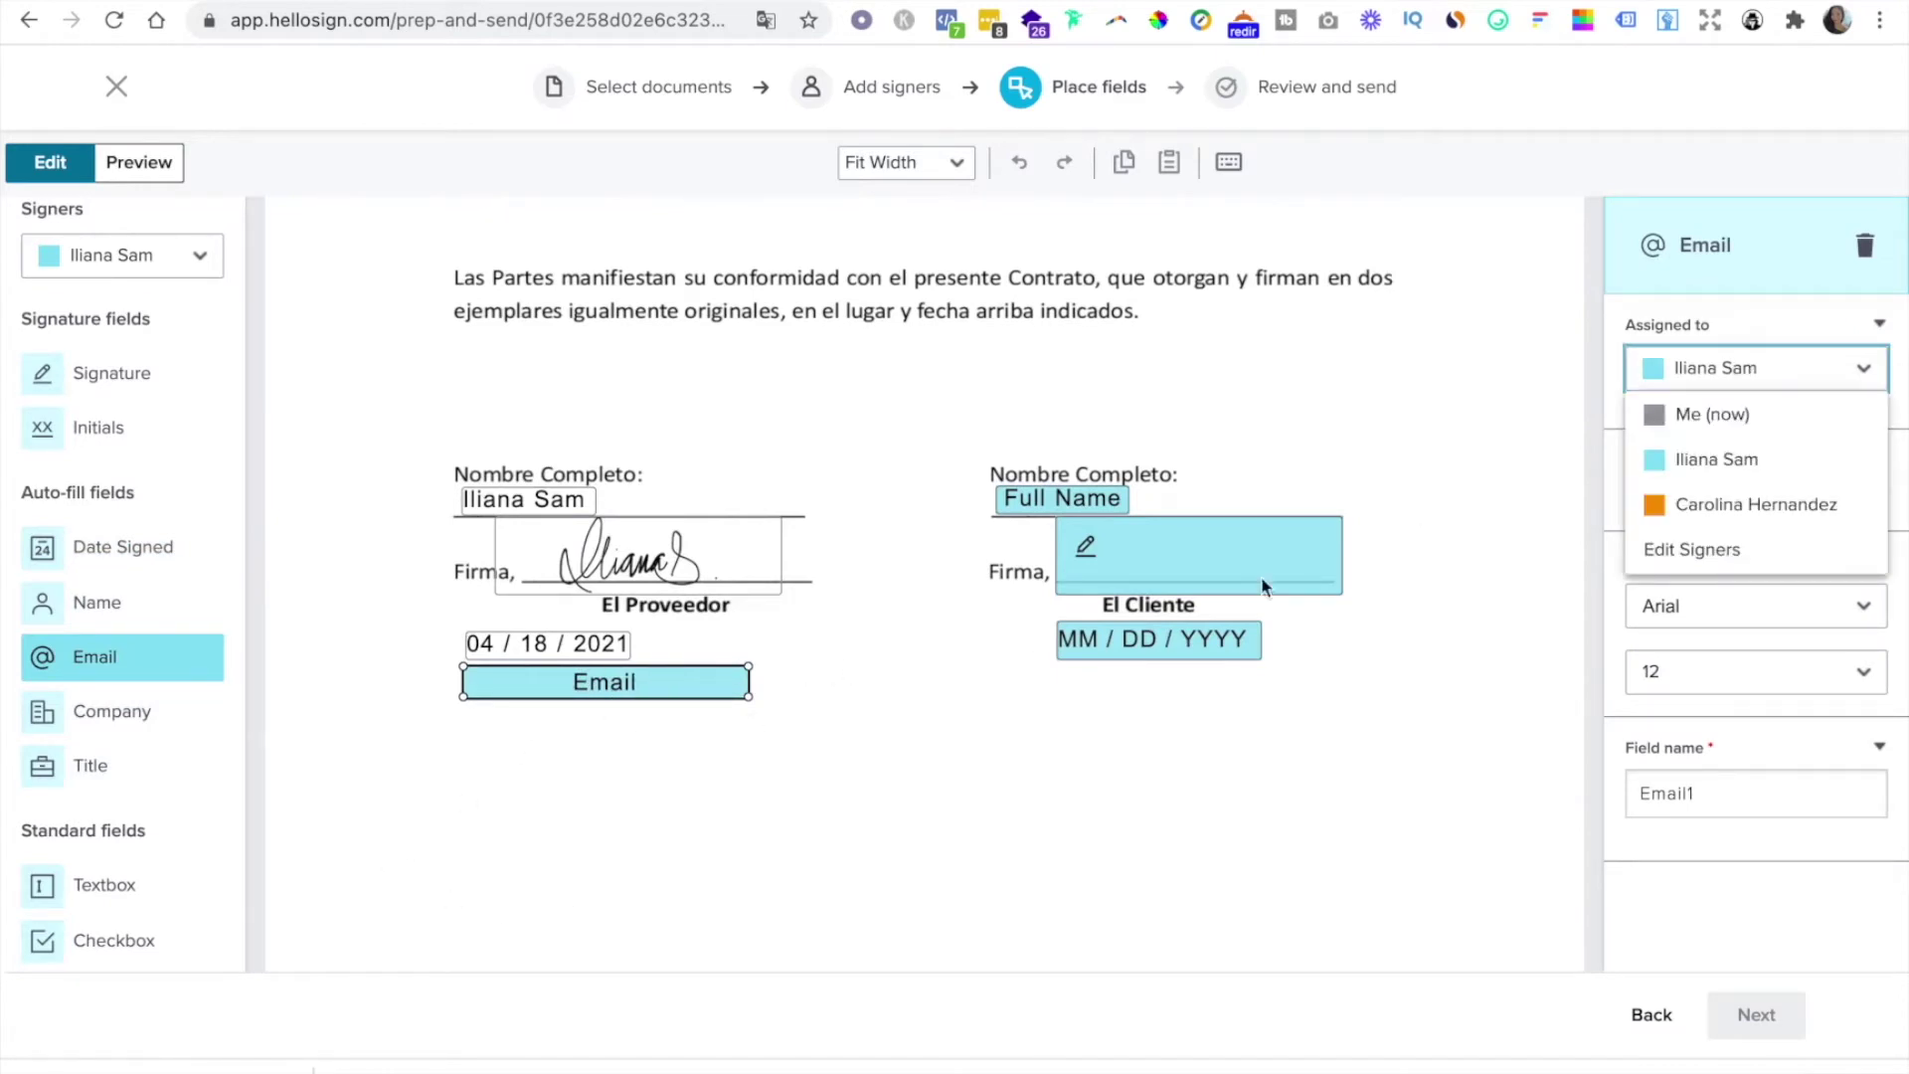
{"action": "left_click", "coordinate": [1712, 414]}
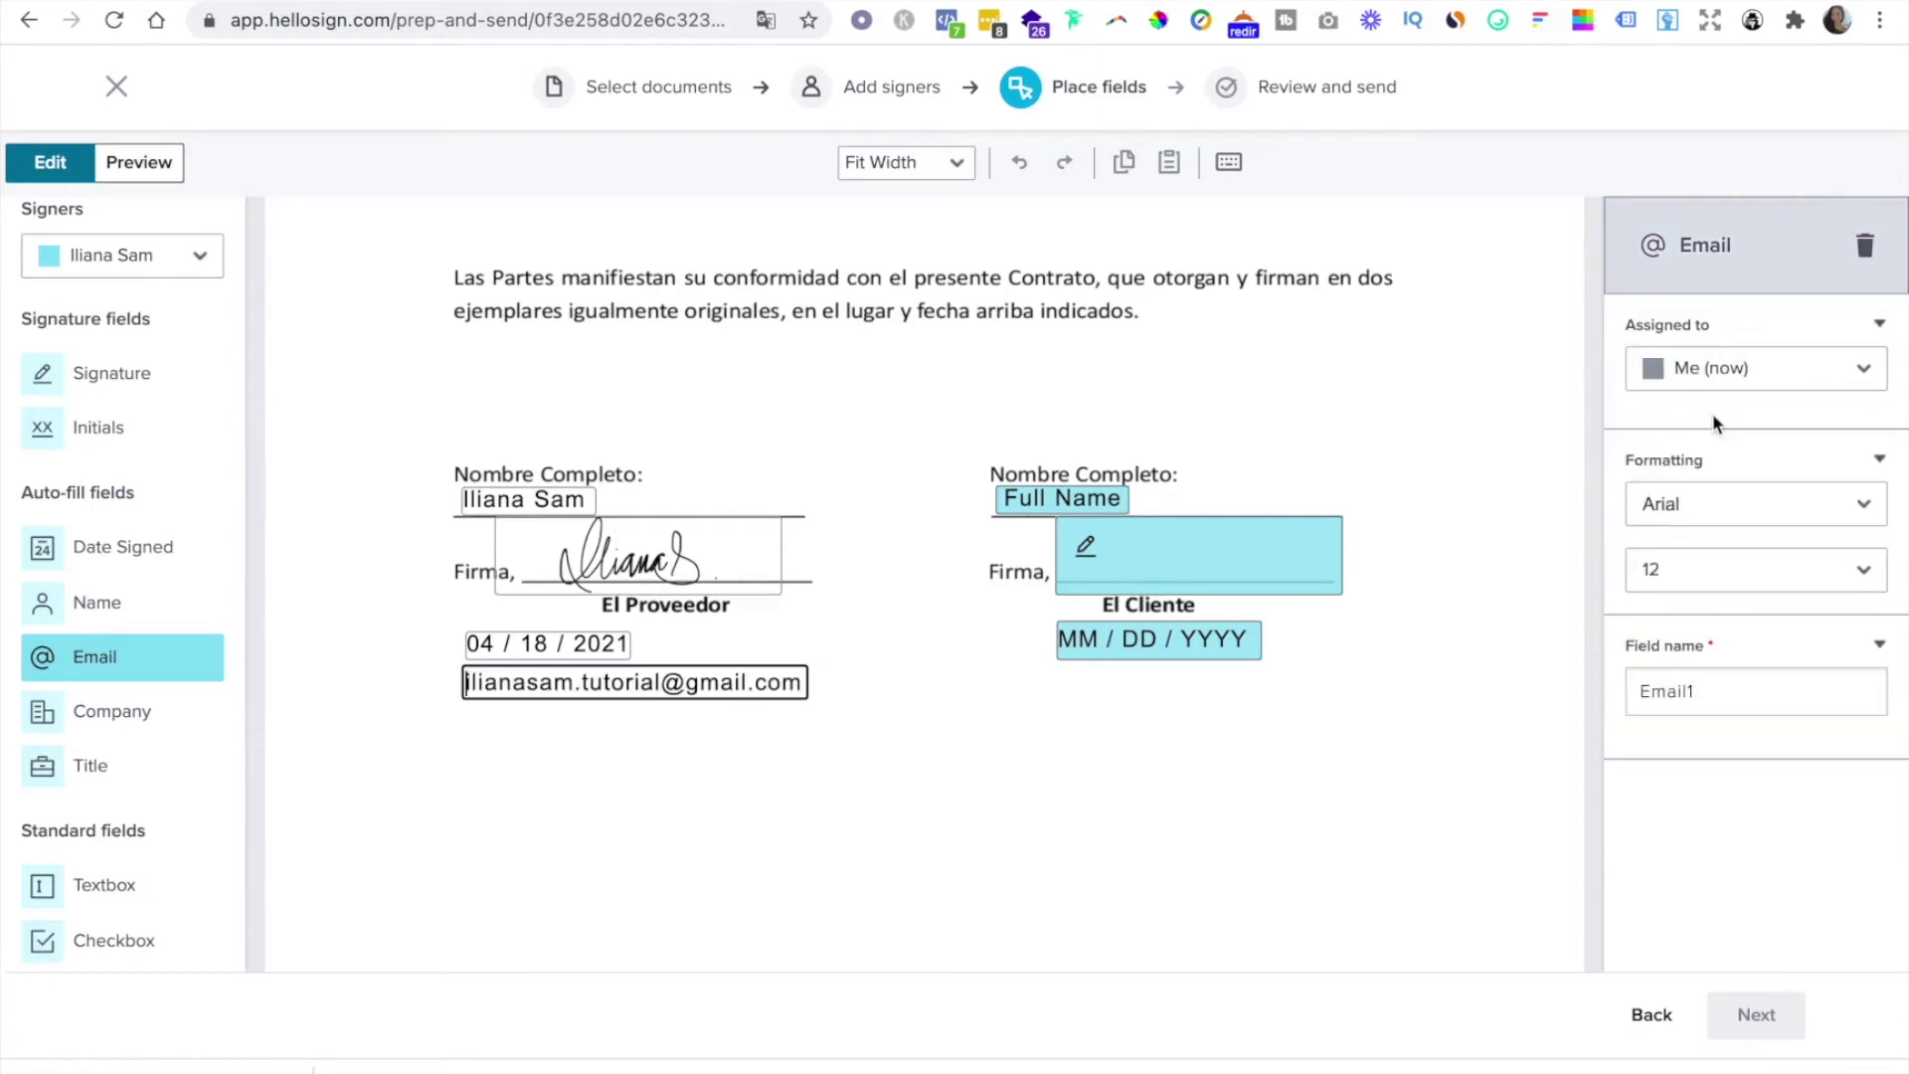
{"action": "left_click", "coordinate": [648, 807]}
{"action": "left_click_drag", "start_coordinate": [119, 658], "coordinate": [1202, 689]}
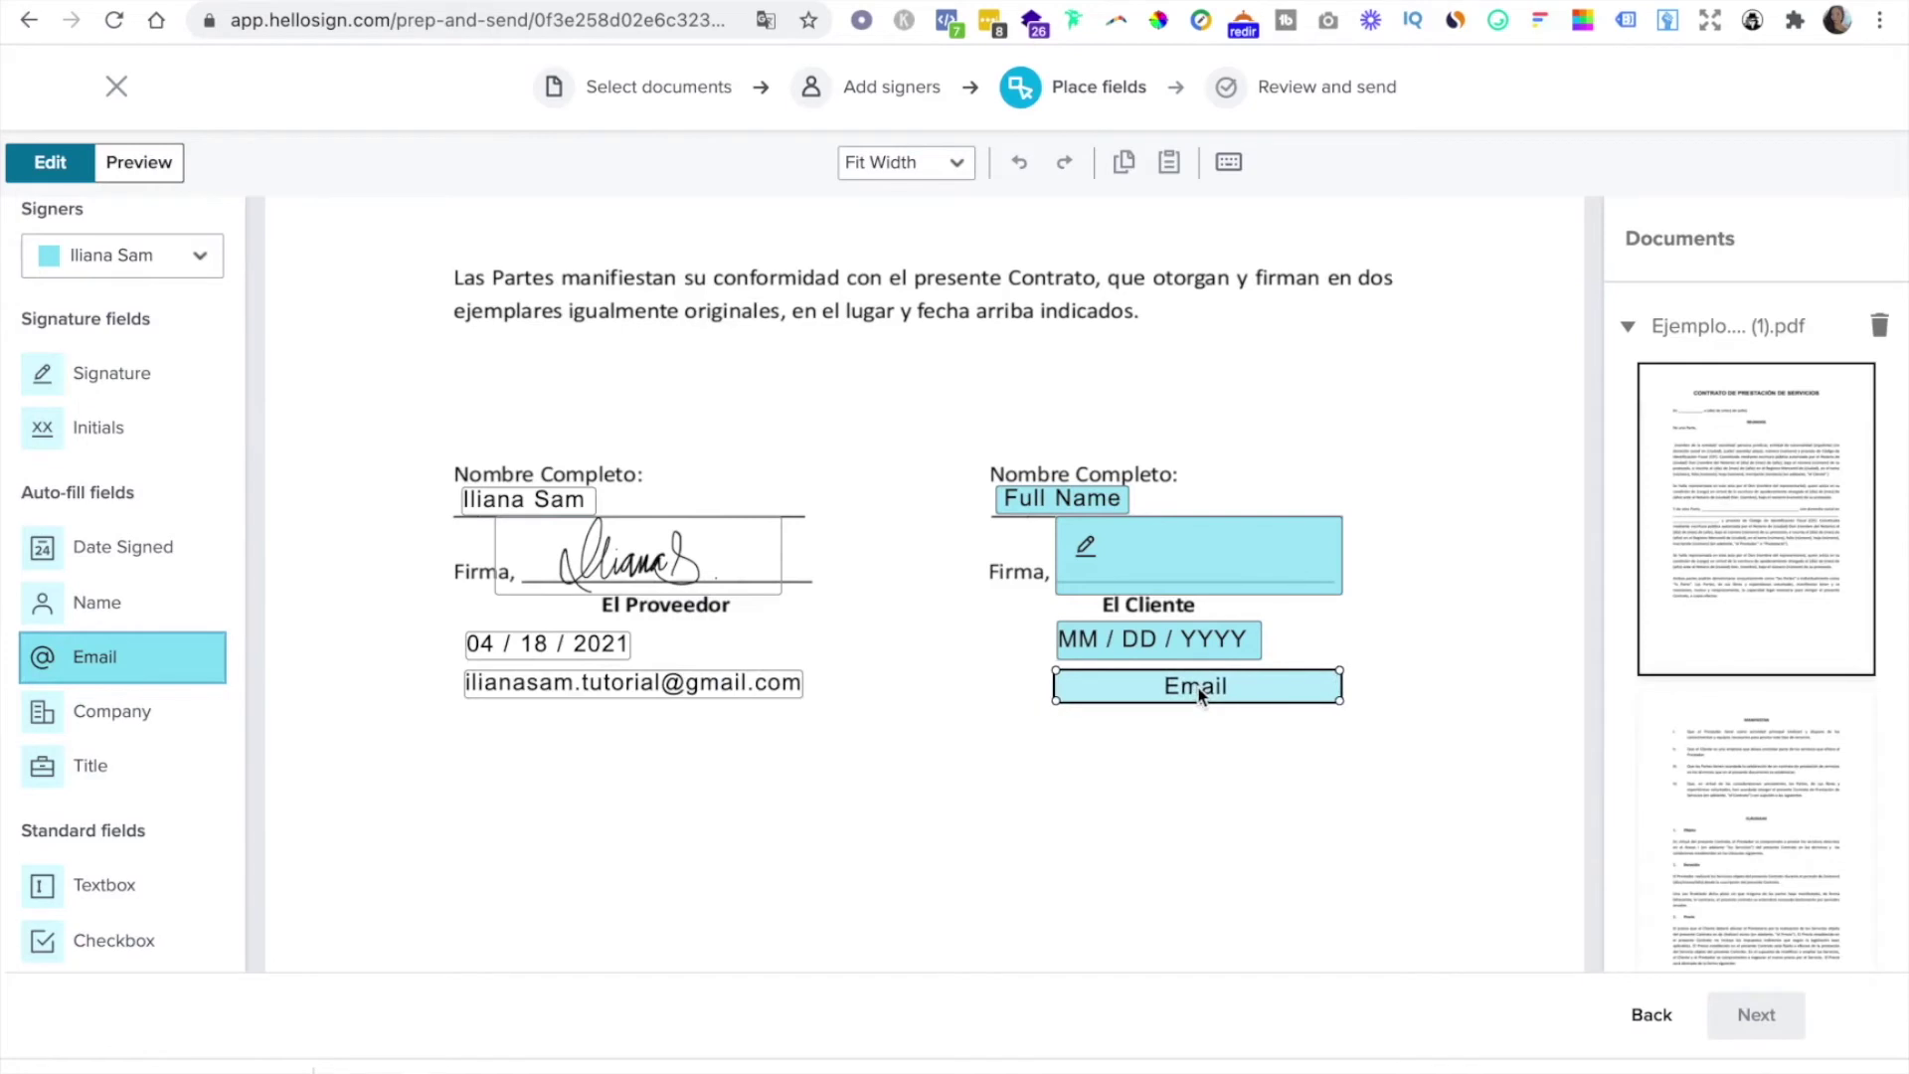
{"action": "left_click", "coordinate": [1154, 817]}
Assign El Cliente's Full Name and signature fields to the client signer
{"action": "scroll", "coordinate": [1094, 817], "scroll_direction": "up", "scroll_amount": 2}
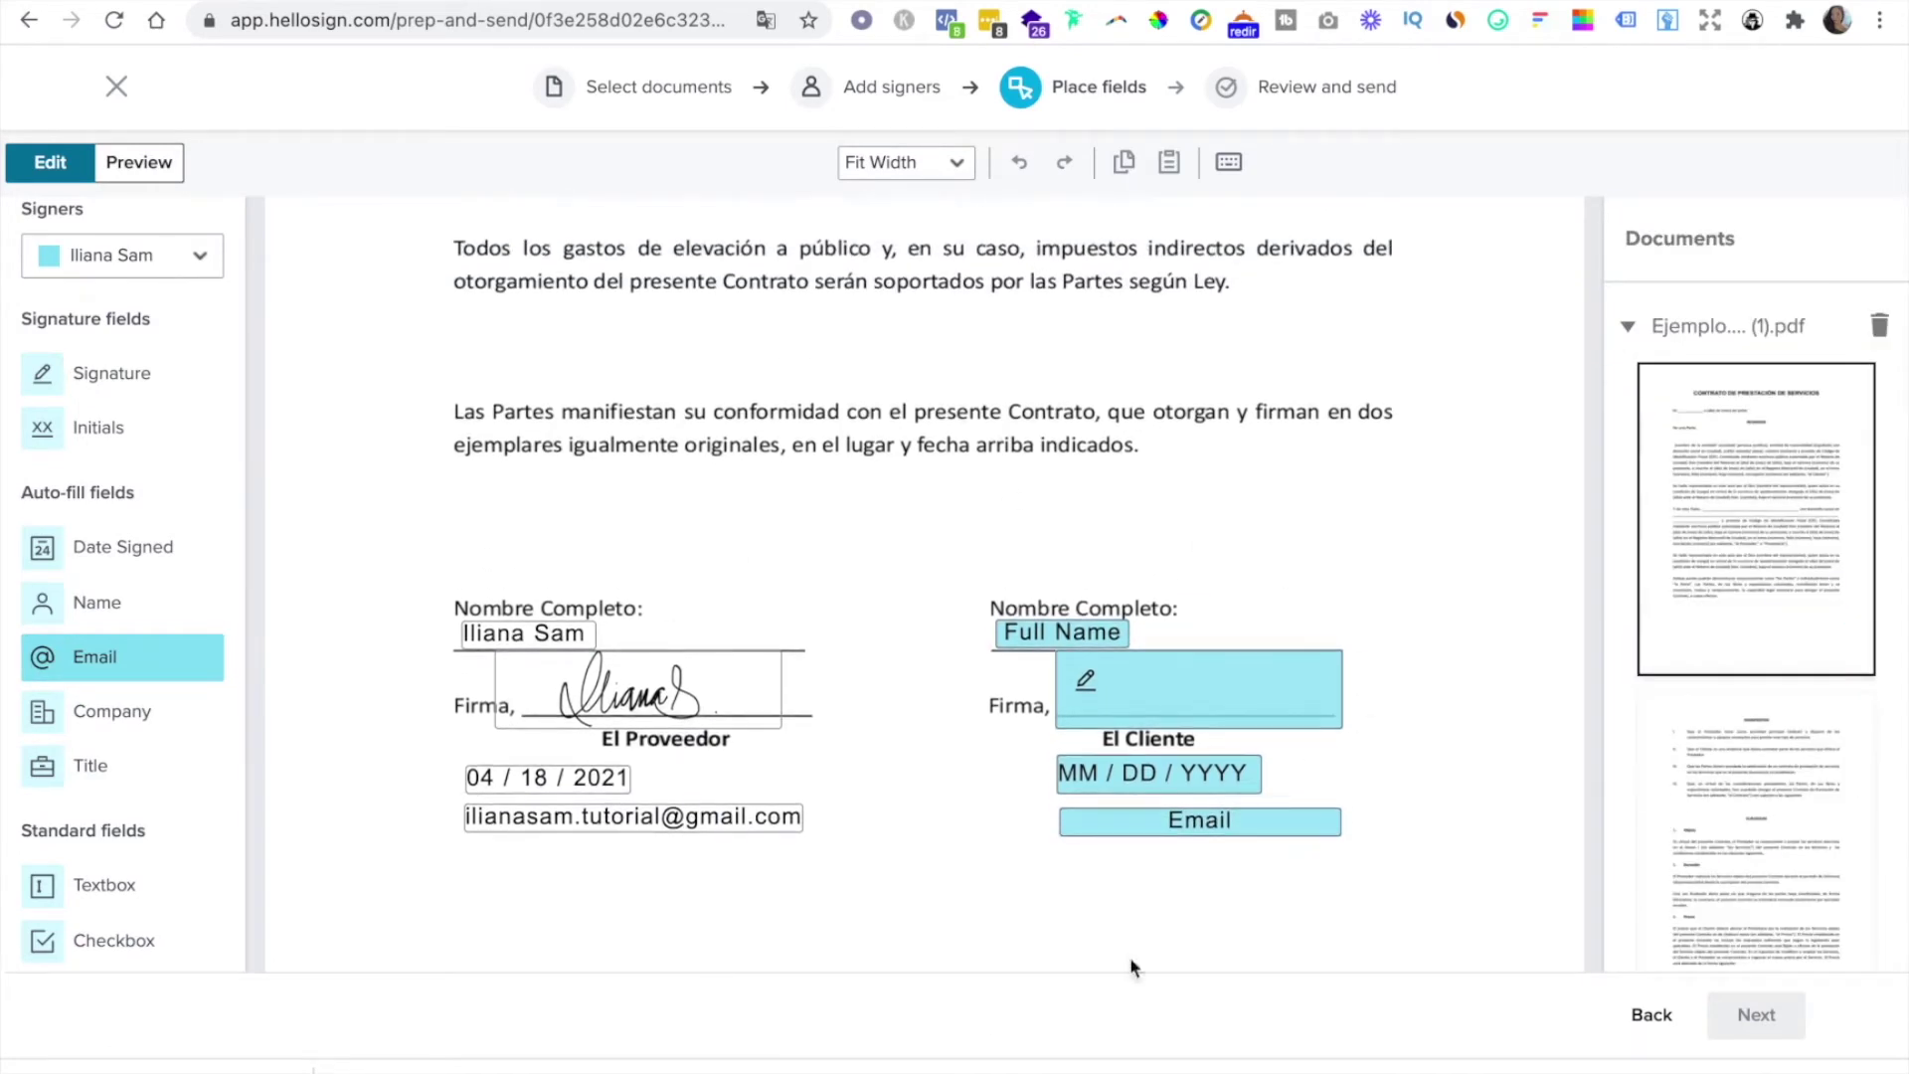
{"action": "left_click", "coordinate": [1095, 632]}
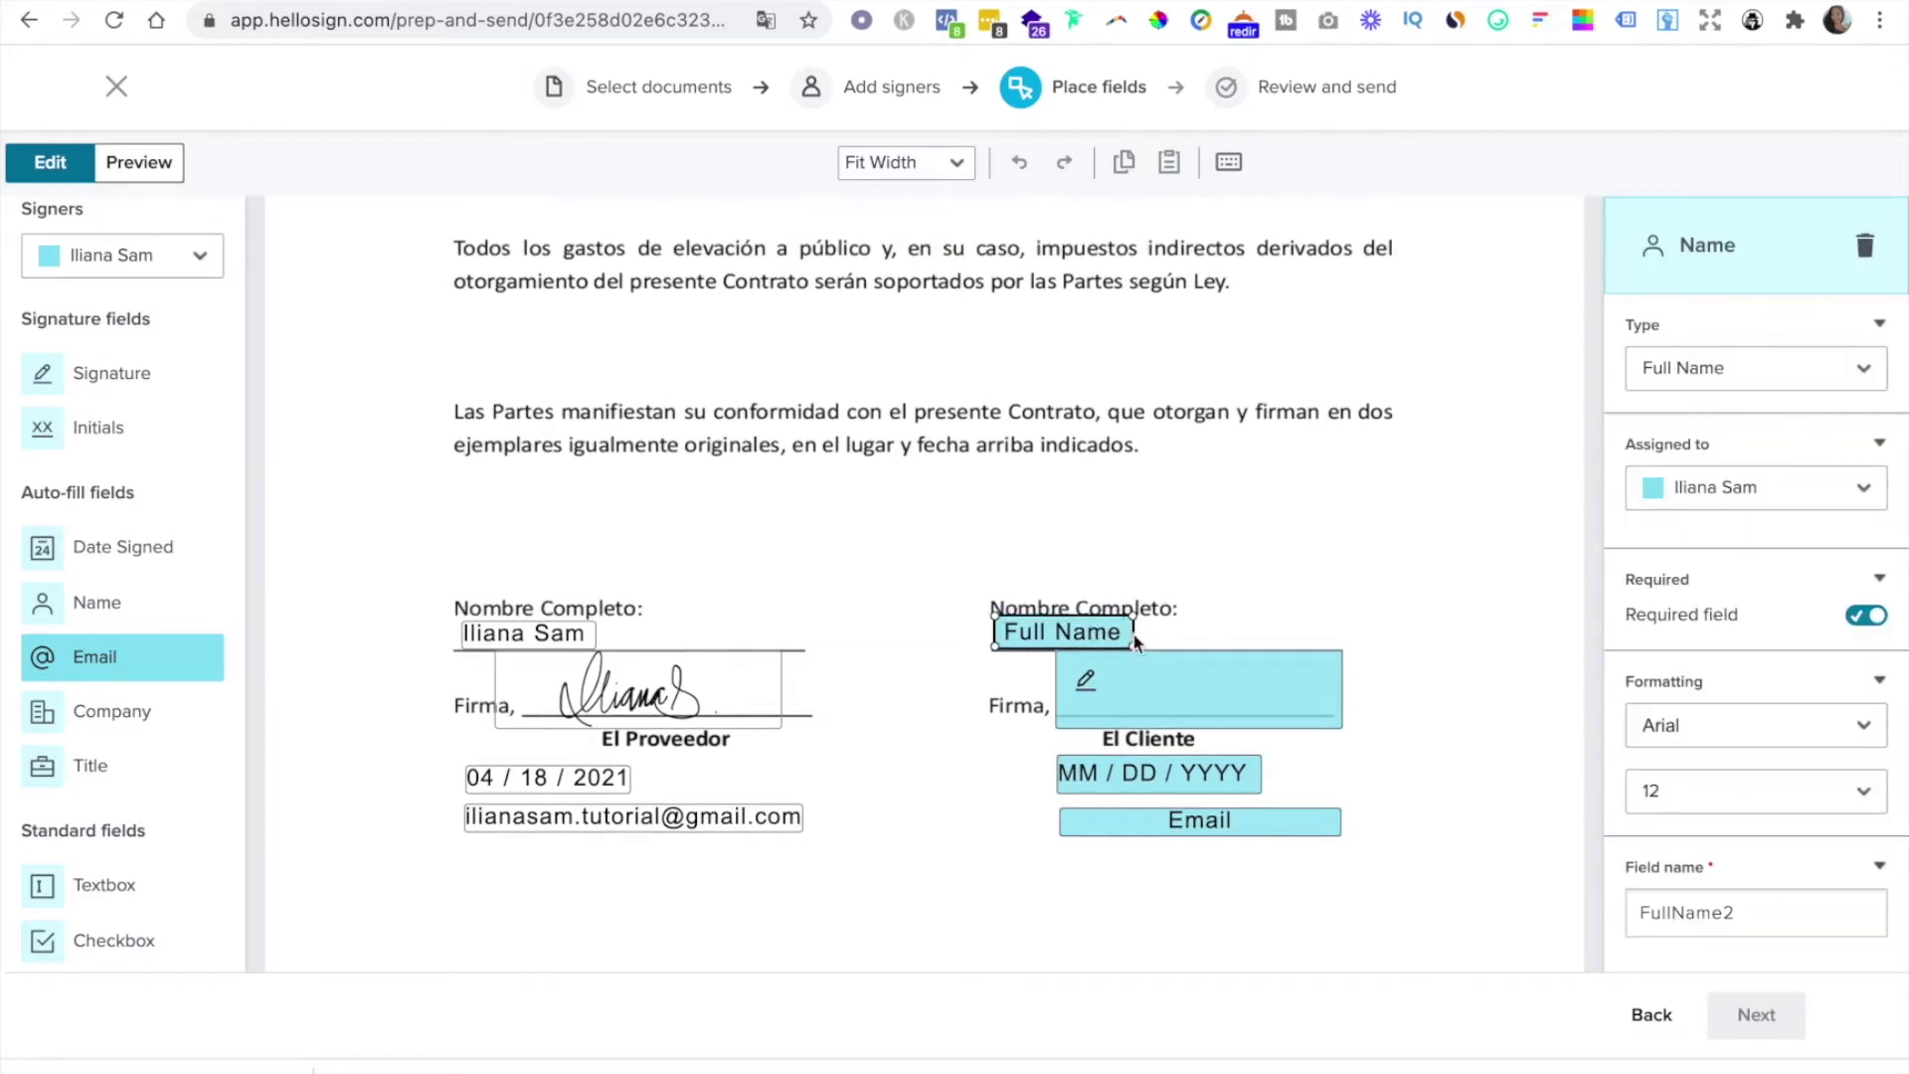
{"action": "key", "text": "Escape"}
{"action": "left_click", "coordinate": [1069, 636]}
{"action": "left_click", "coordinate": [1777, 495]}
{"action": "left_click", "coordinate": [1742, 623]}
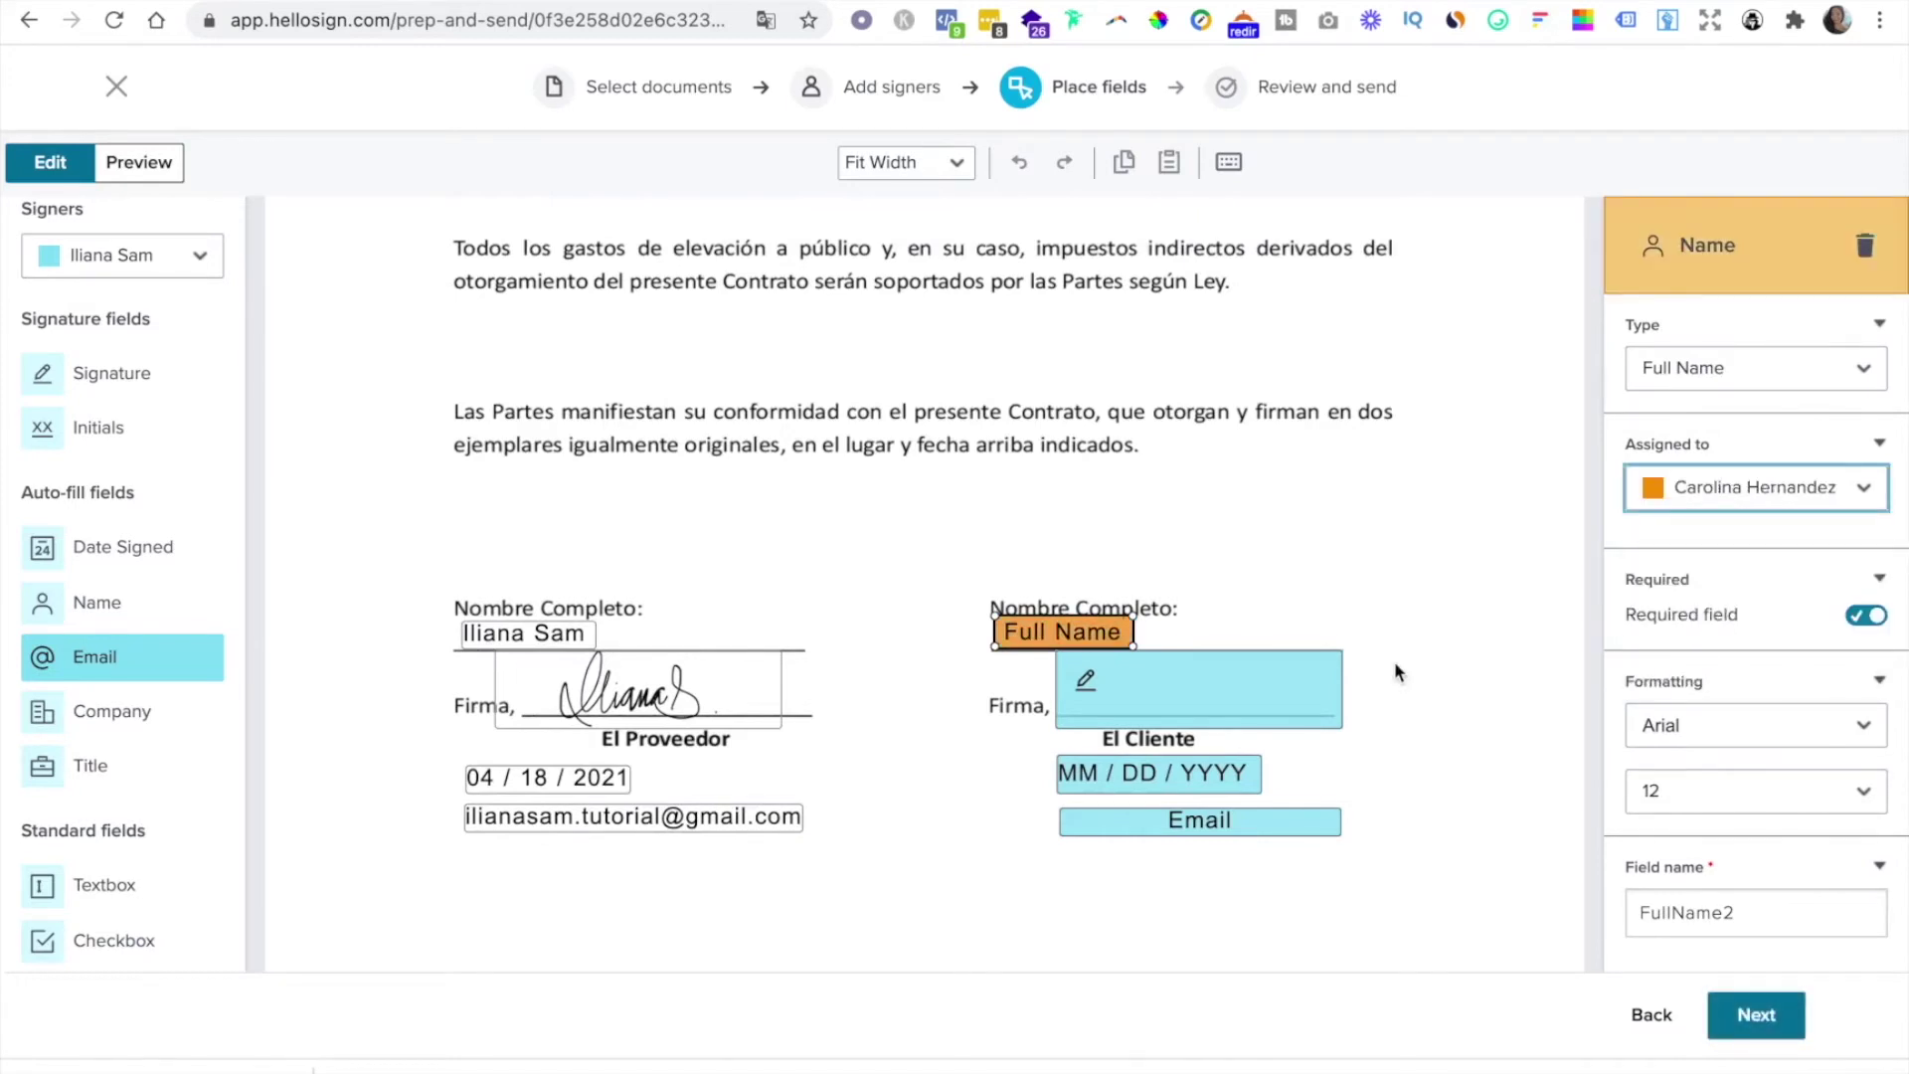
{"action": "left_click", "coordinate": [1190, 694]}
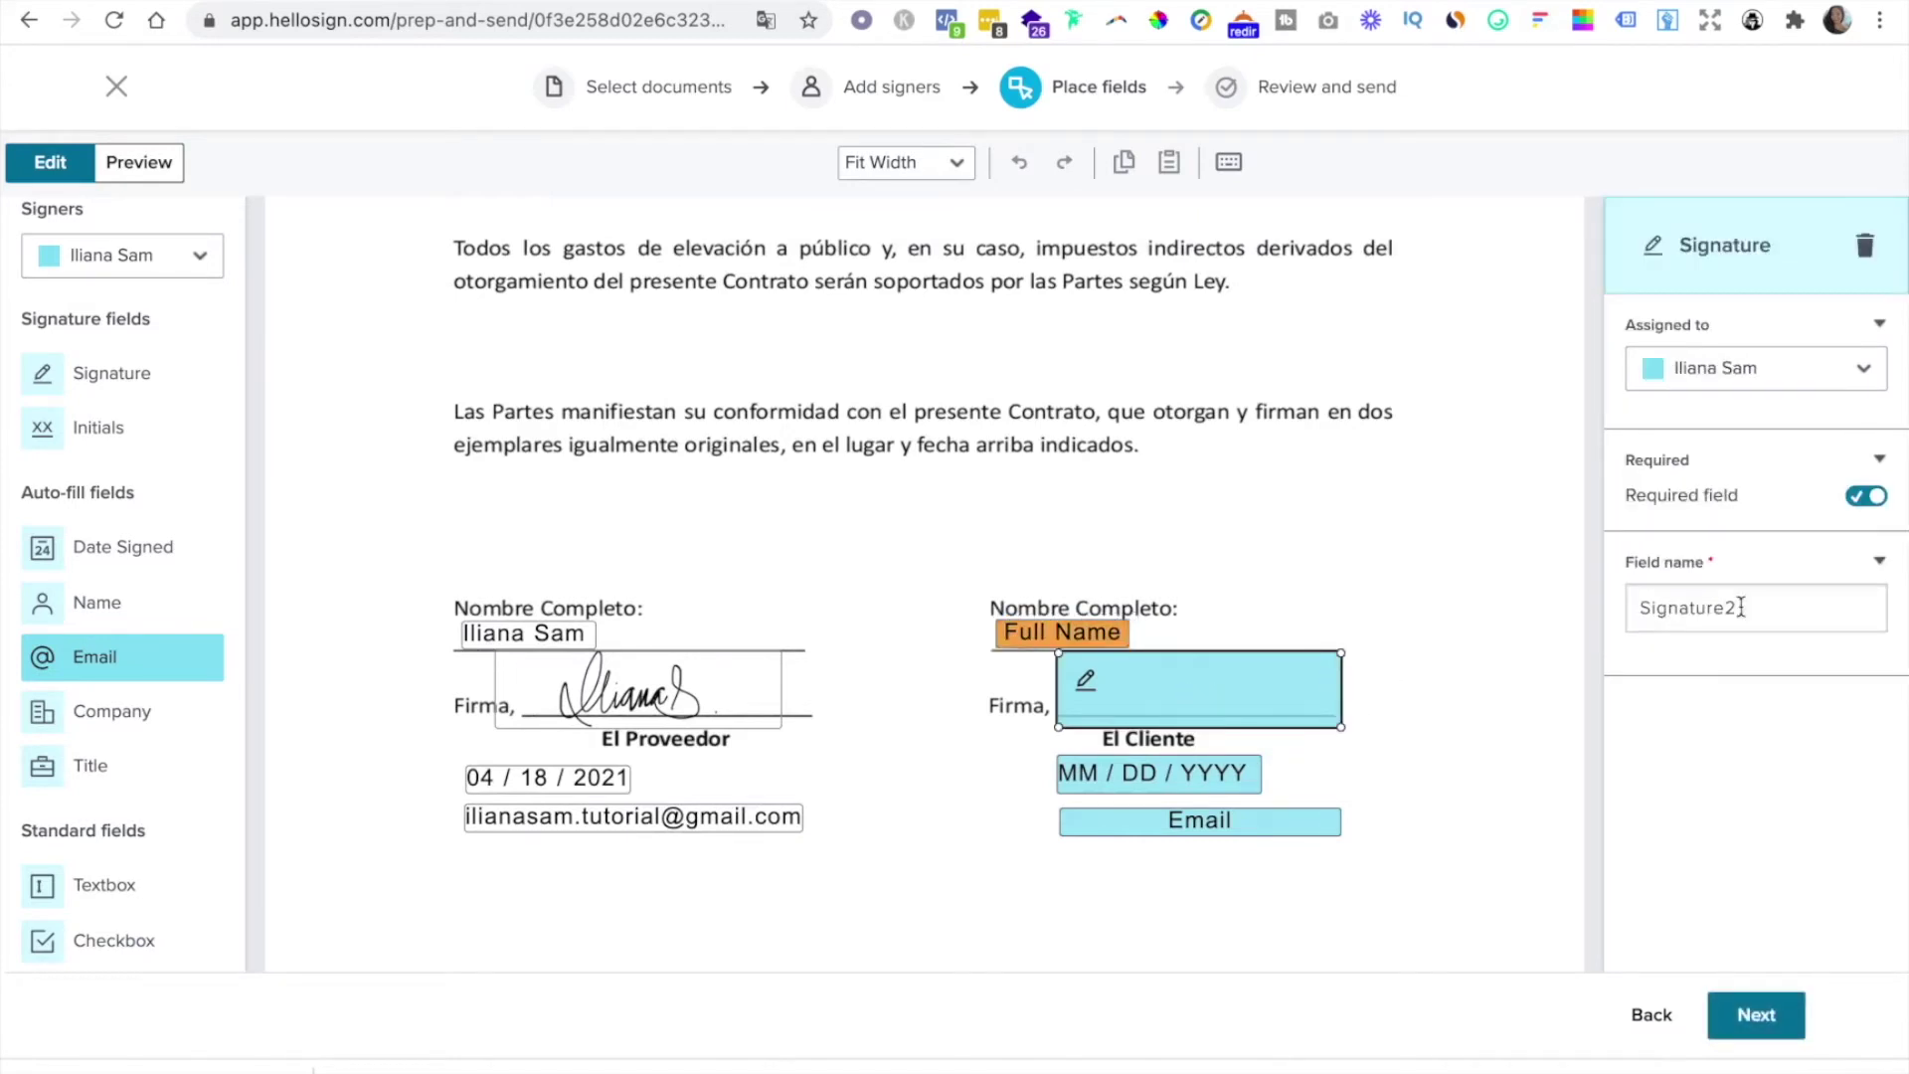
{"action": "left_click", "coordinate": [1780, 382]}
{"action": "left_click", "coordinate": [1737, 507]}
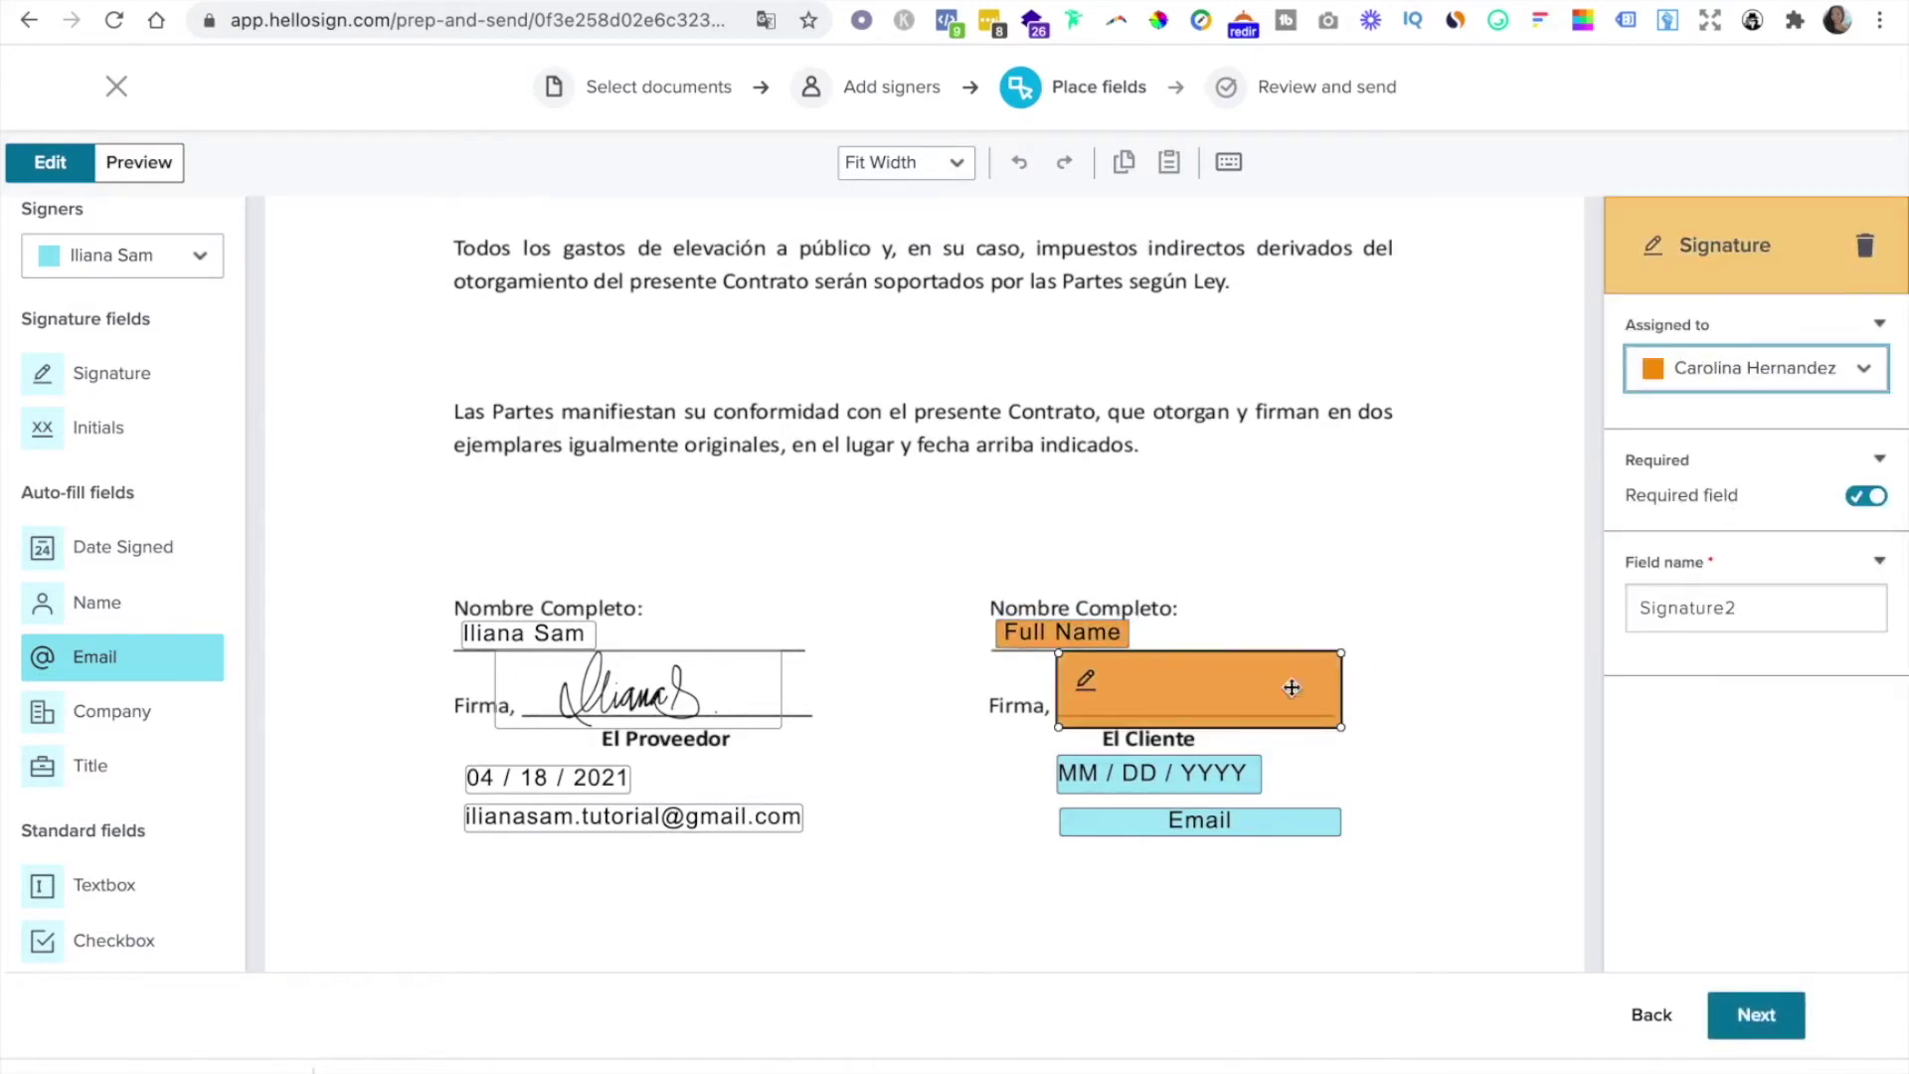
Assign El Cliente's Date Signed and Email fields to the client signer
{"action": "left_click", "coordinate": [1206, 772]}
{"action": "left_click", "coordinate": [1745, 373]}
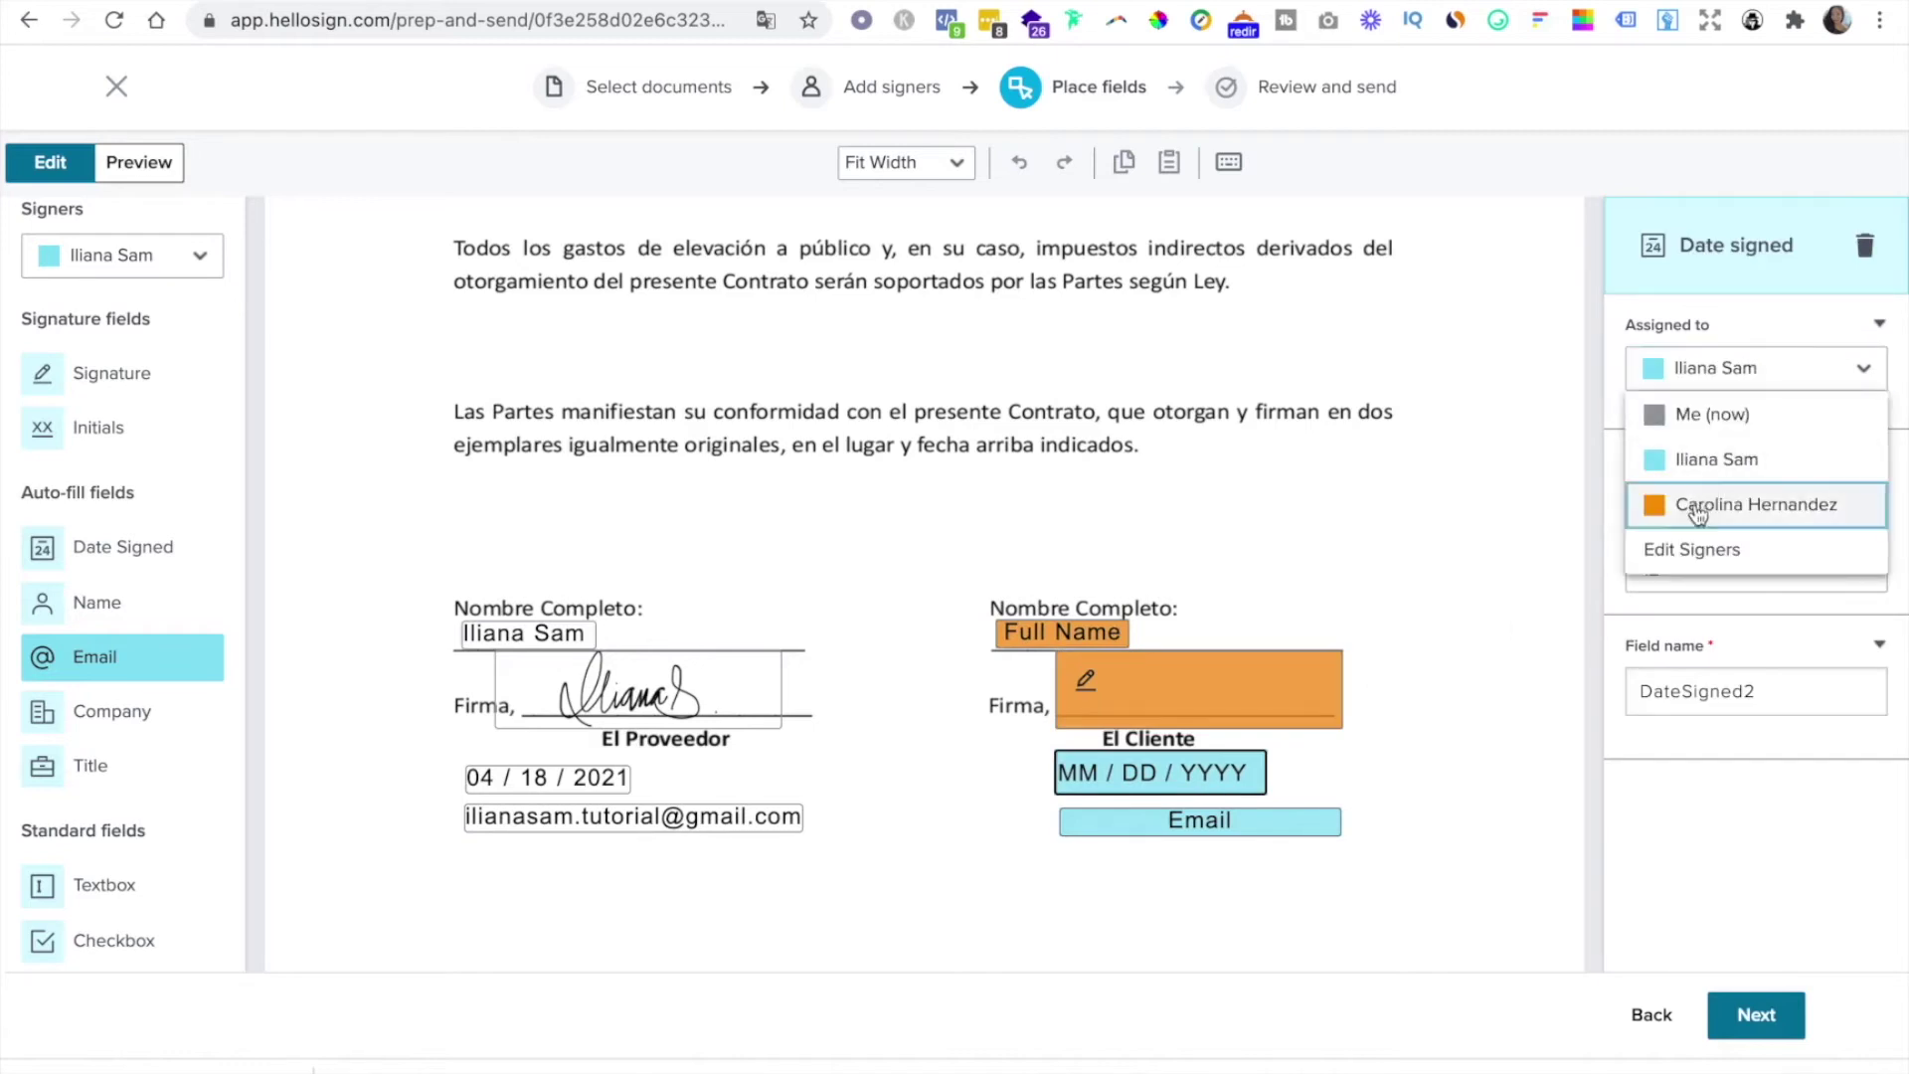
{"action": "left_click", "coordinate": [1700, 505]}
{"action": "left_click", "coordinate": [1167, 825]}
{"action": "left_click", "coordinate": [1770, 386]}
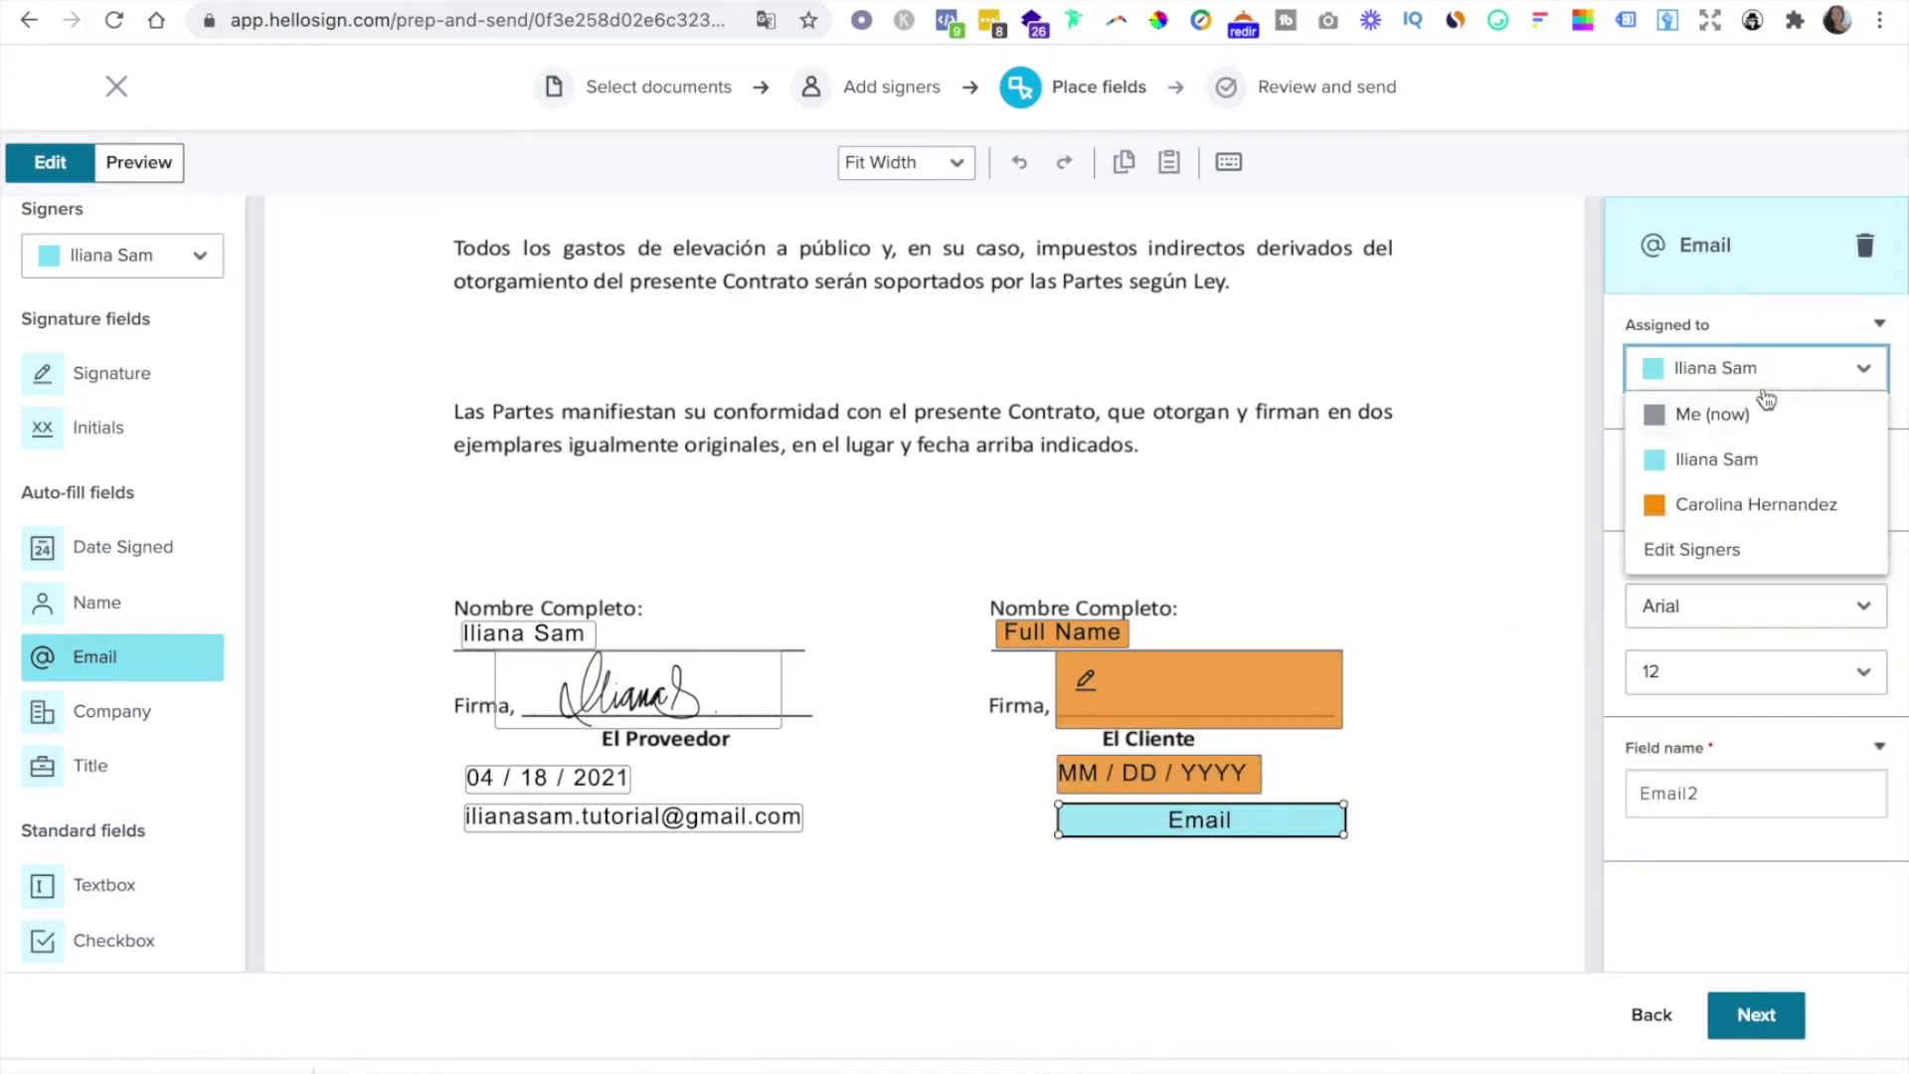
{"action": "left_click", "coordinate": [1707, 516]}
{"action": "left_click", "coordinate": [1207, 959]}
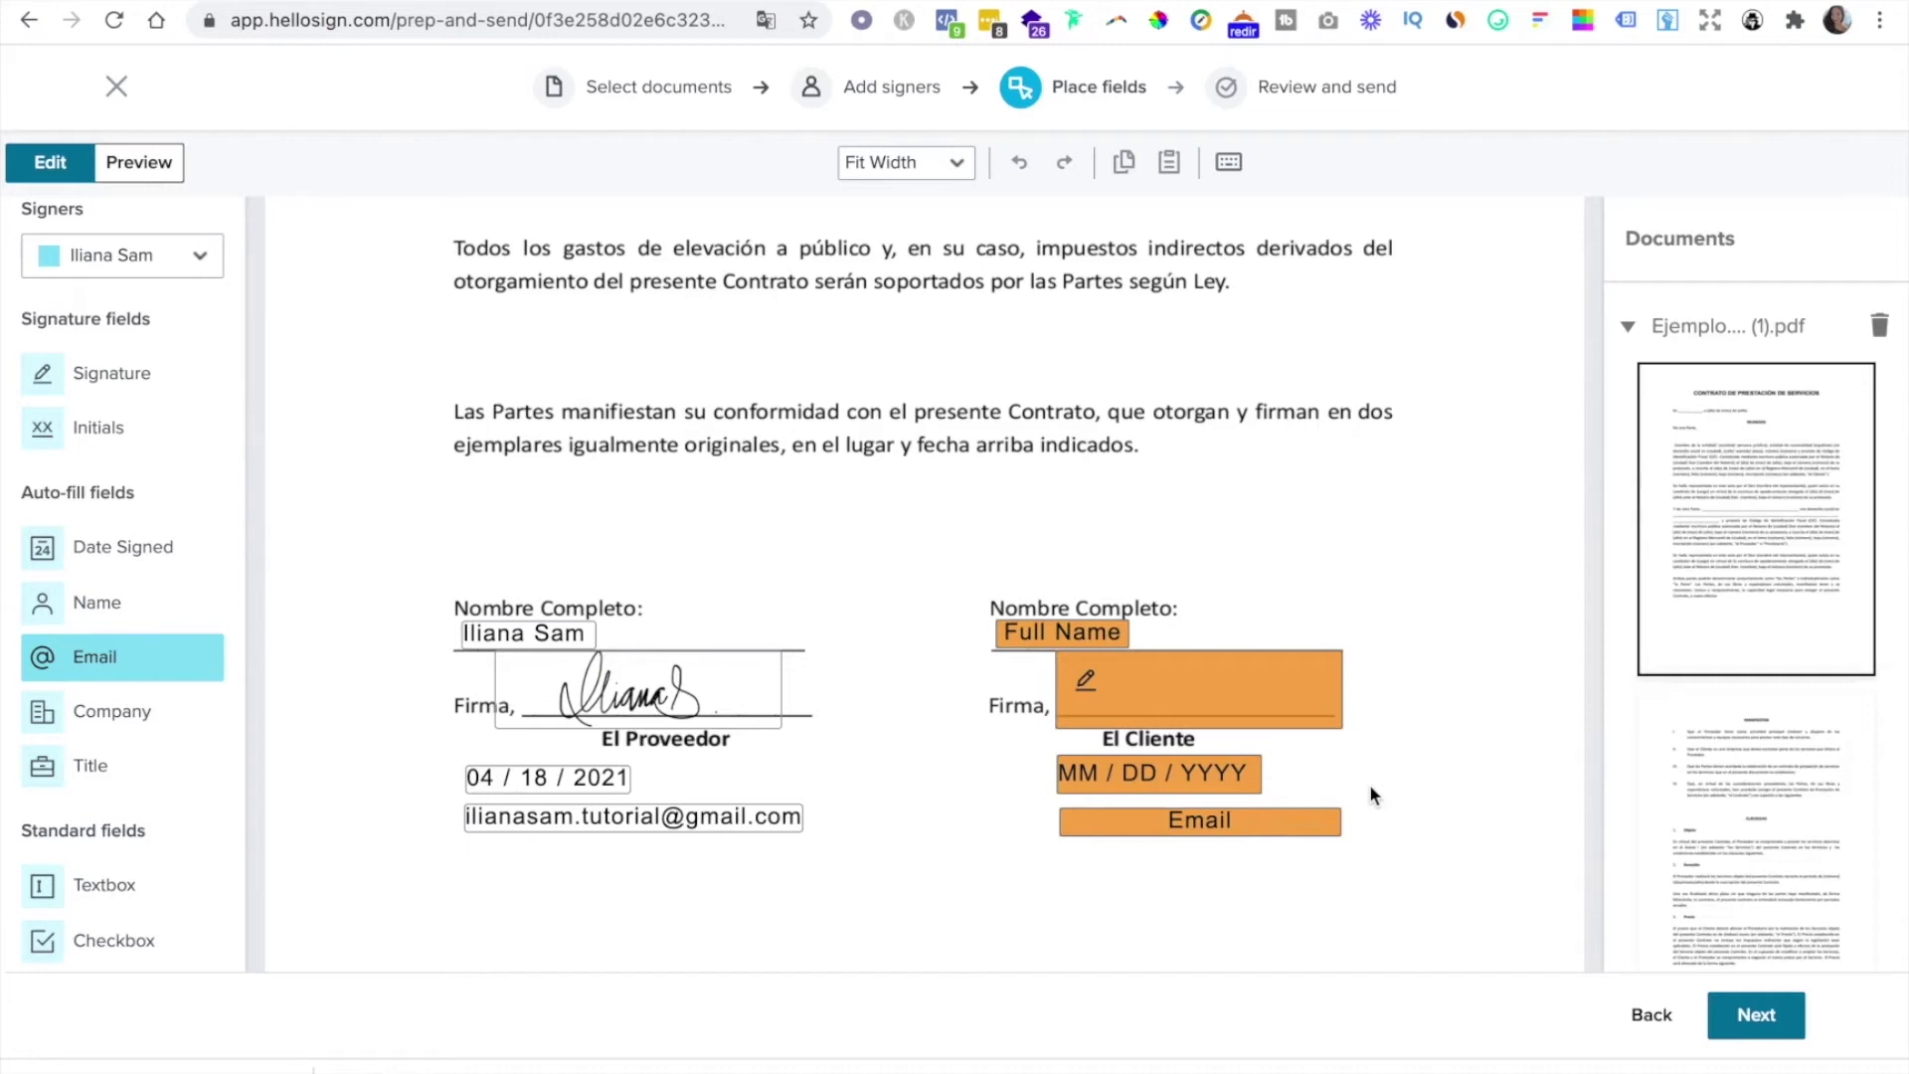
Check both parties' completed signature blocks and continue to the Review and send stage
{"action": "scroll", "coordinate": [1370, 790], "scroll_direction": "down", "scroll_amount": 3}
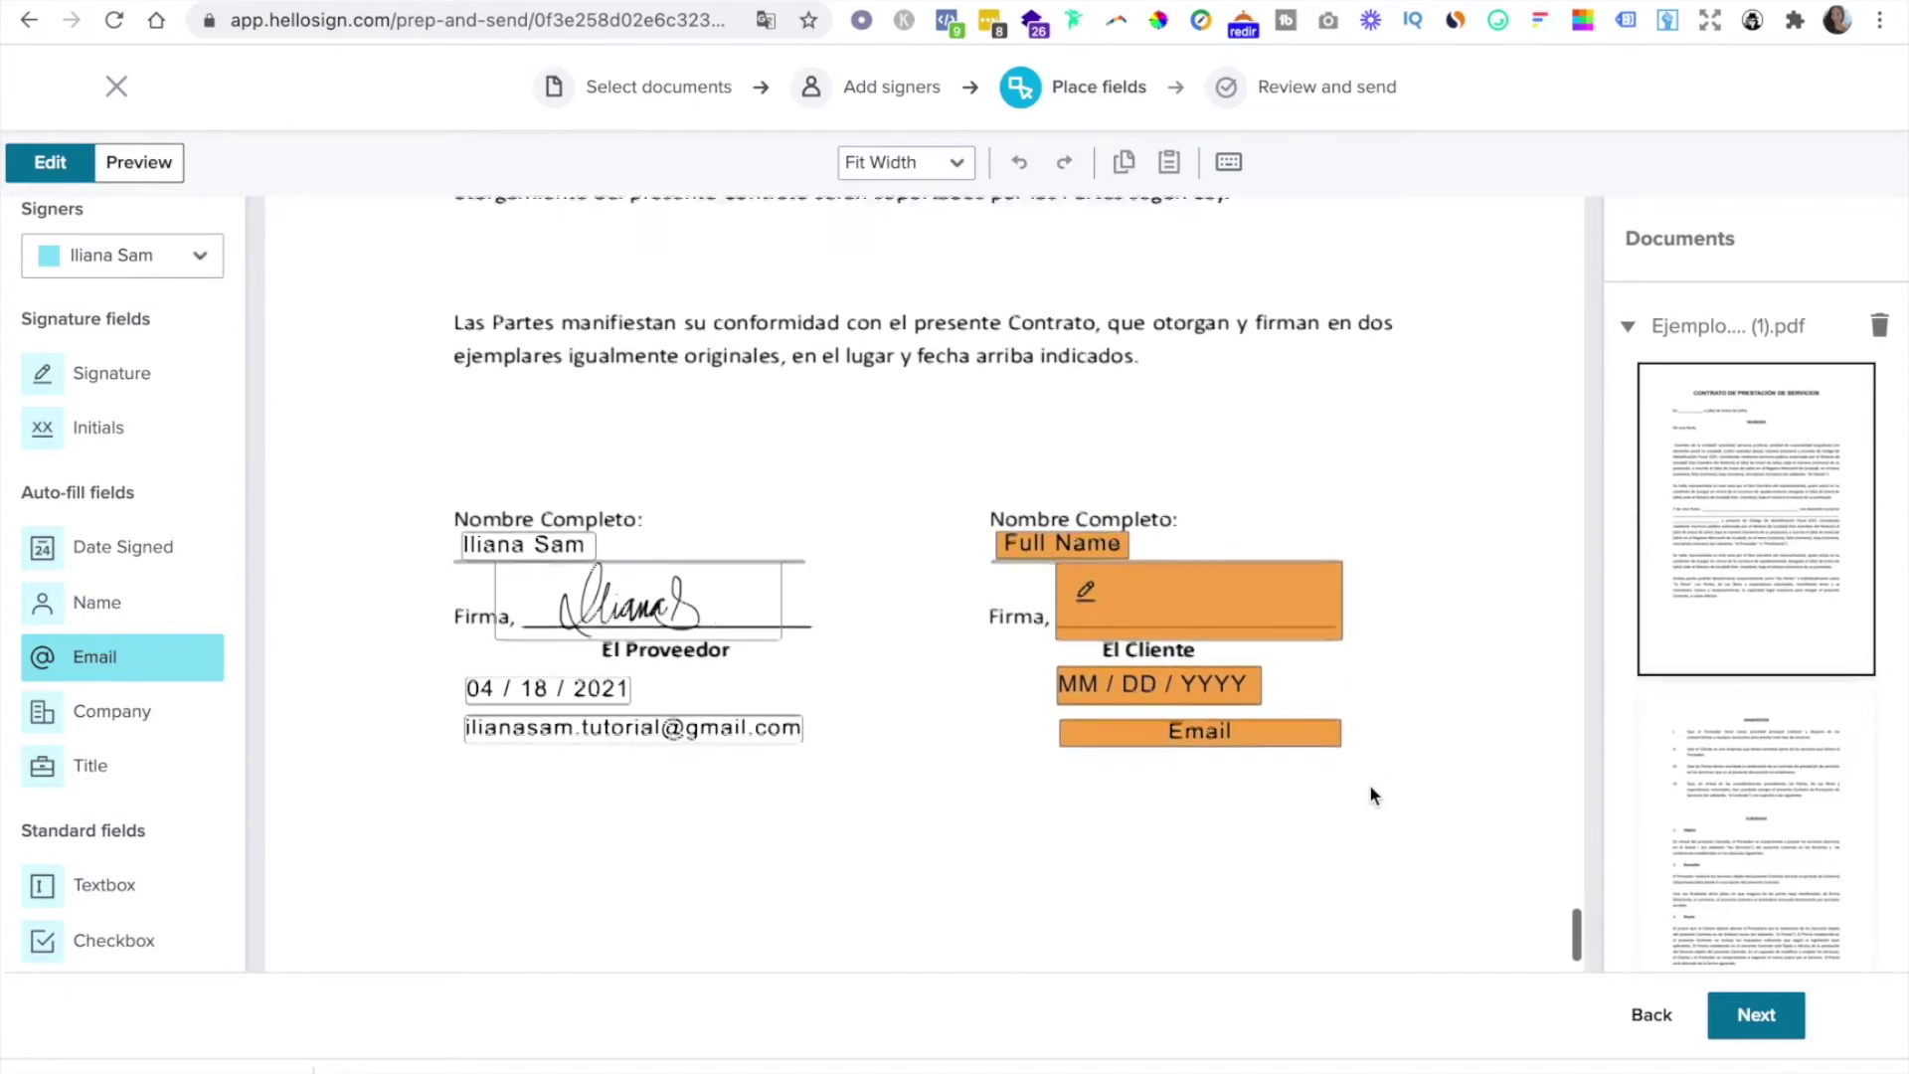
{"action": "scroll", "coordinate": [1370, 791], "scroll_direction": "up", "scroll_amount": 2}
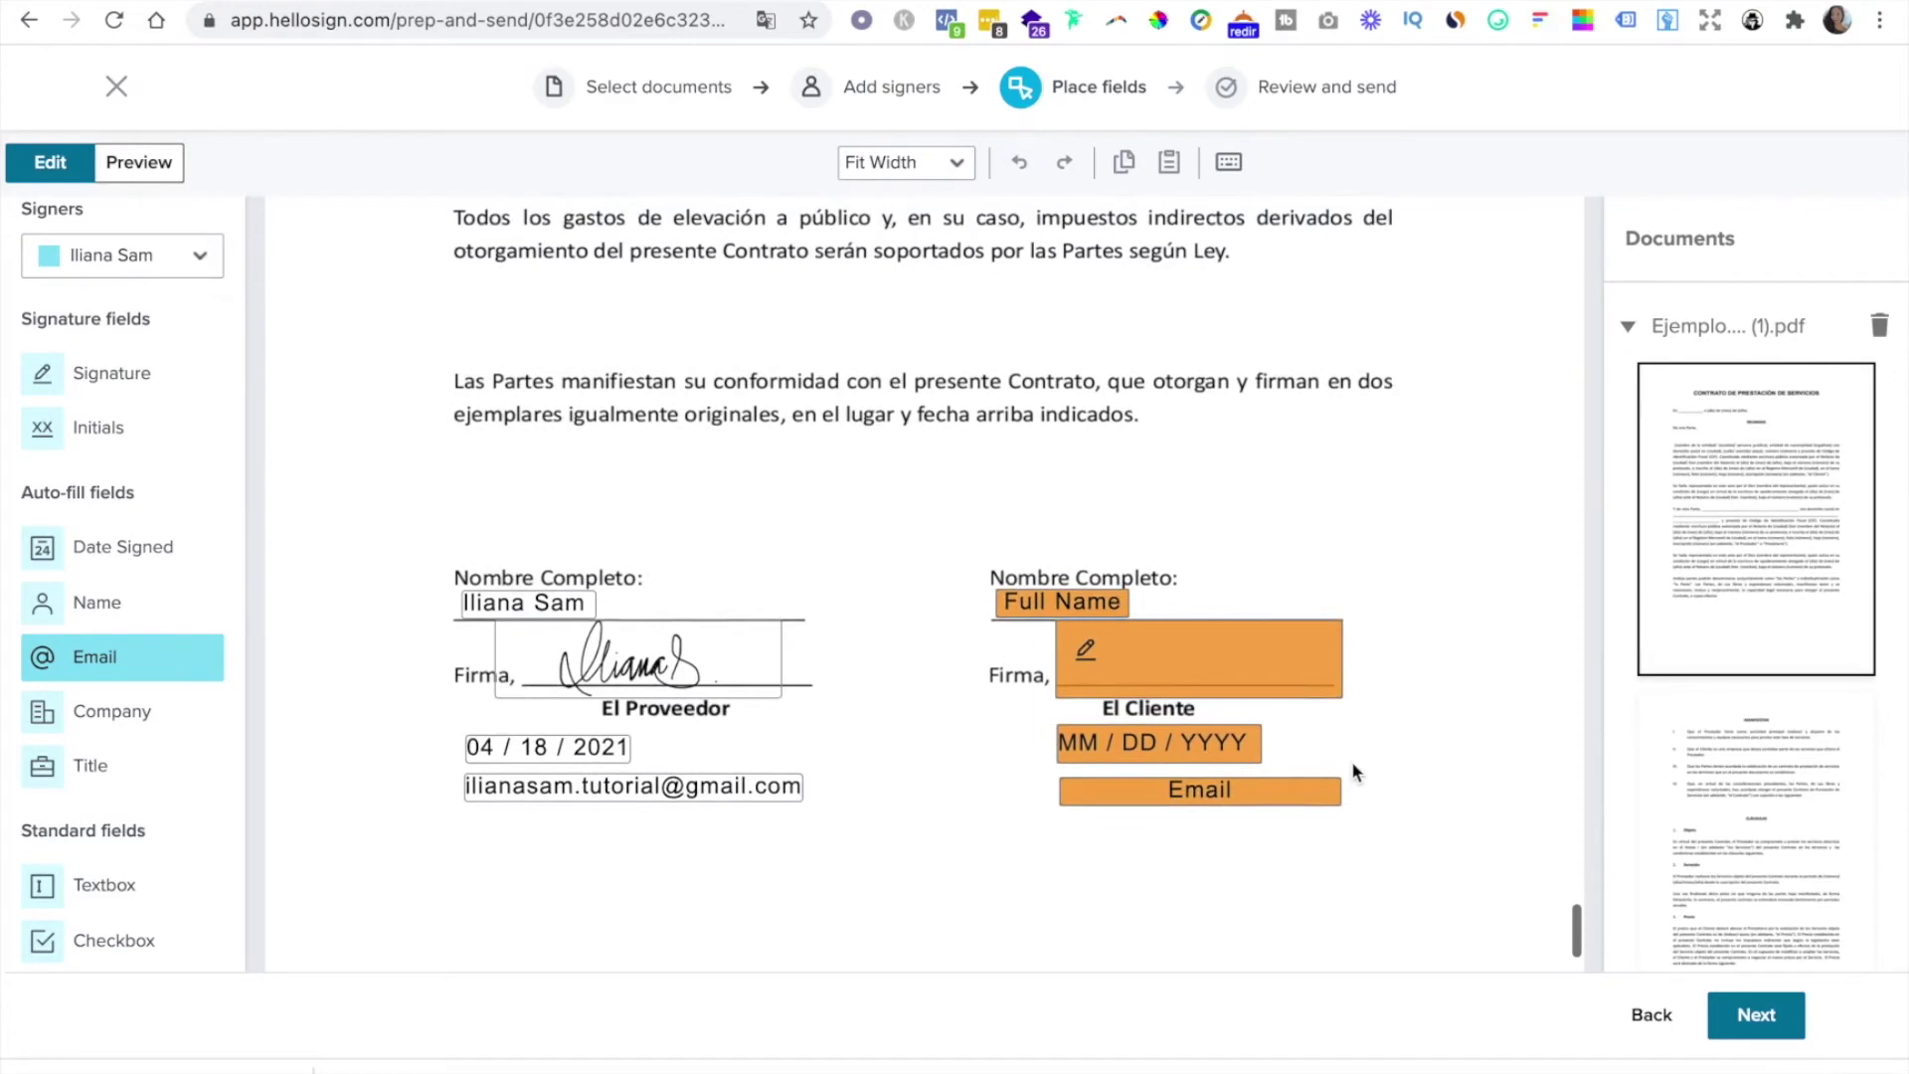
{"action": "scroll", "coordinate": [1352, 771], "scroll_direction": "down", "scroll_amount": 1}
{"action": "scroll", "coordinate": [1352, 763], "scroll_direction": "down", "scroll_amount": 1}
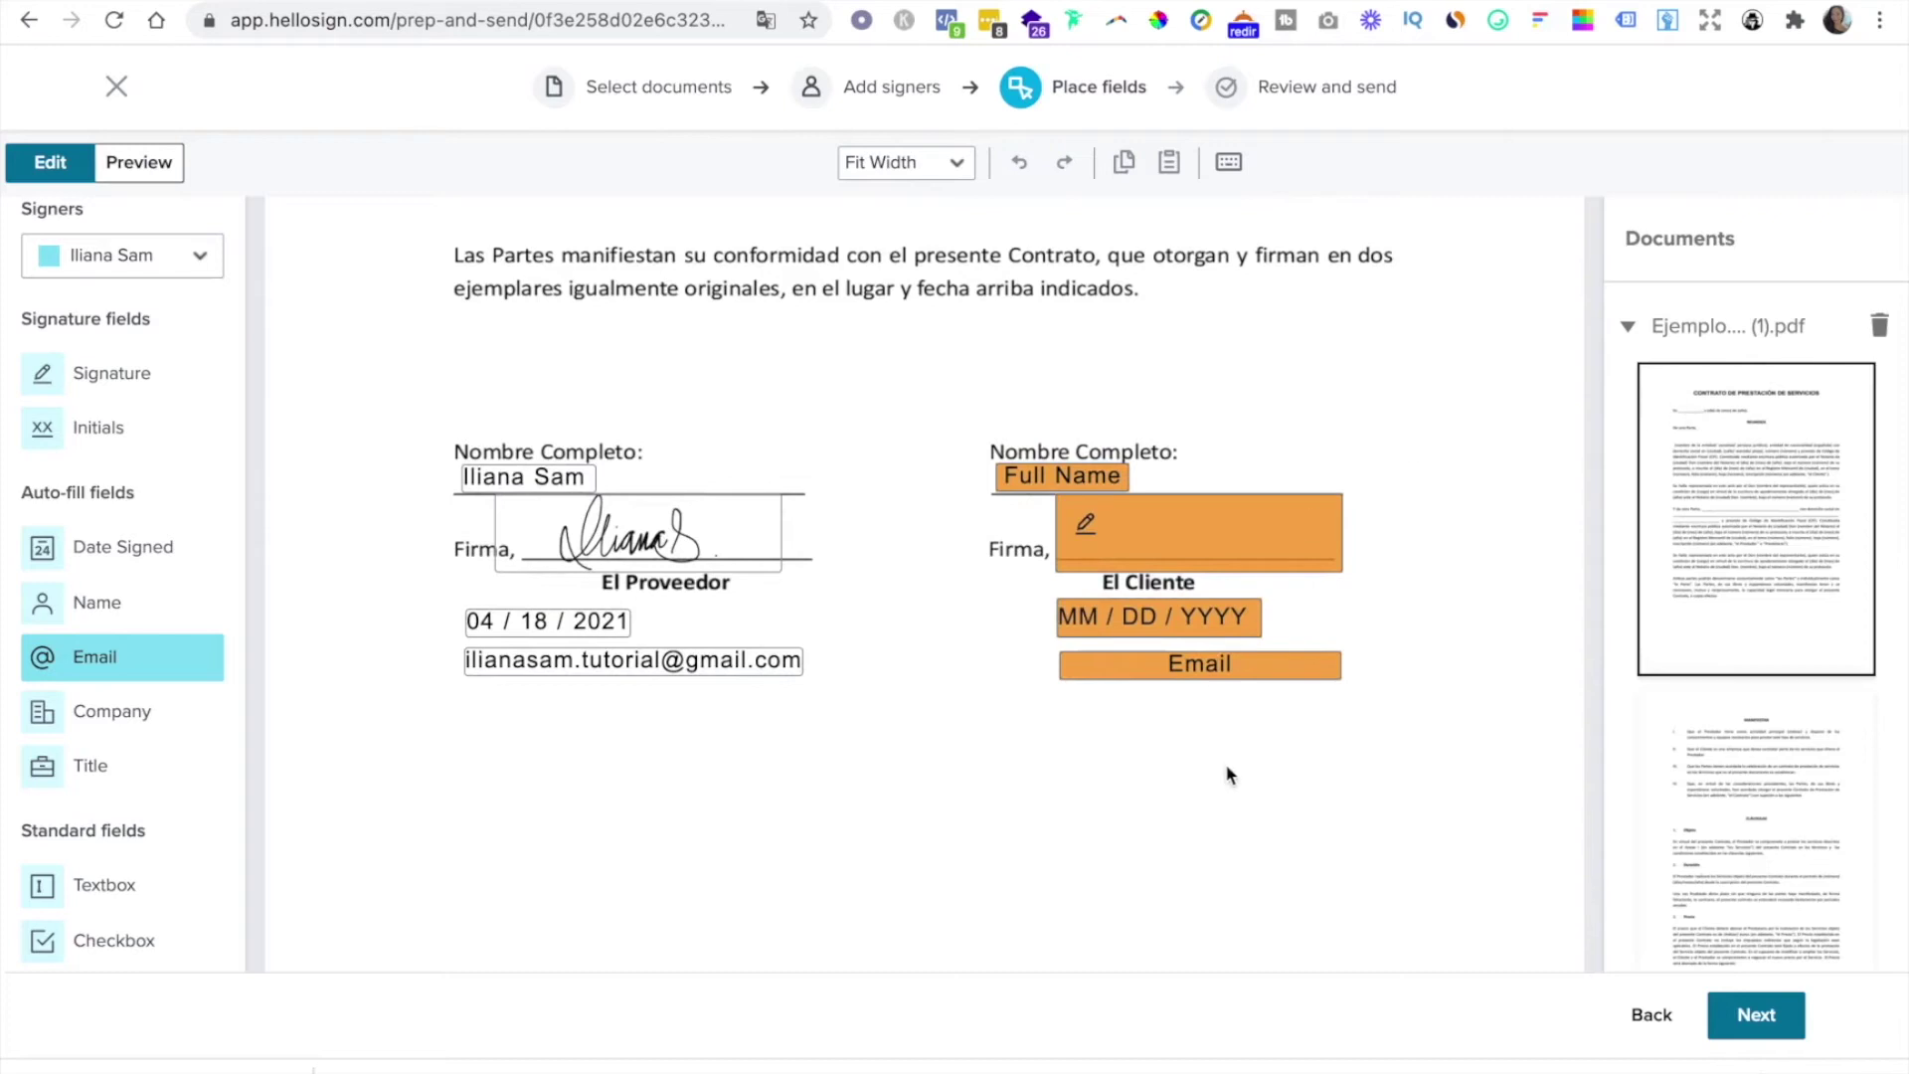
{"action": "scroll", "coordinate": [1230, 776], "scroll_direction": "down", "scroll_amount": 1}
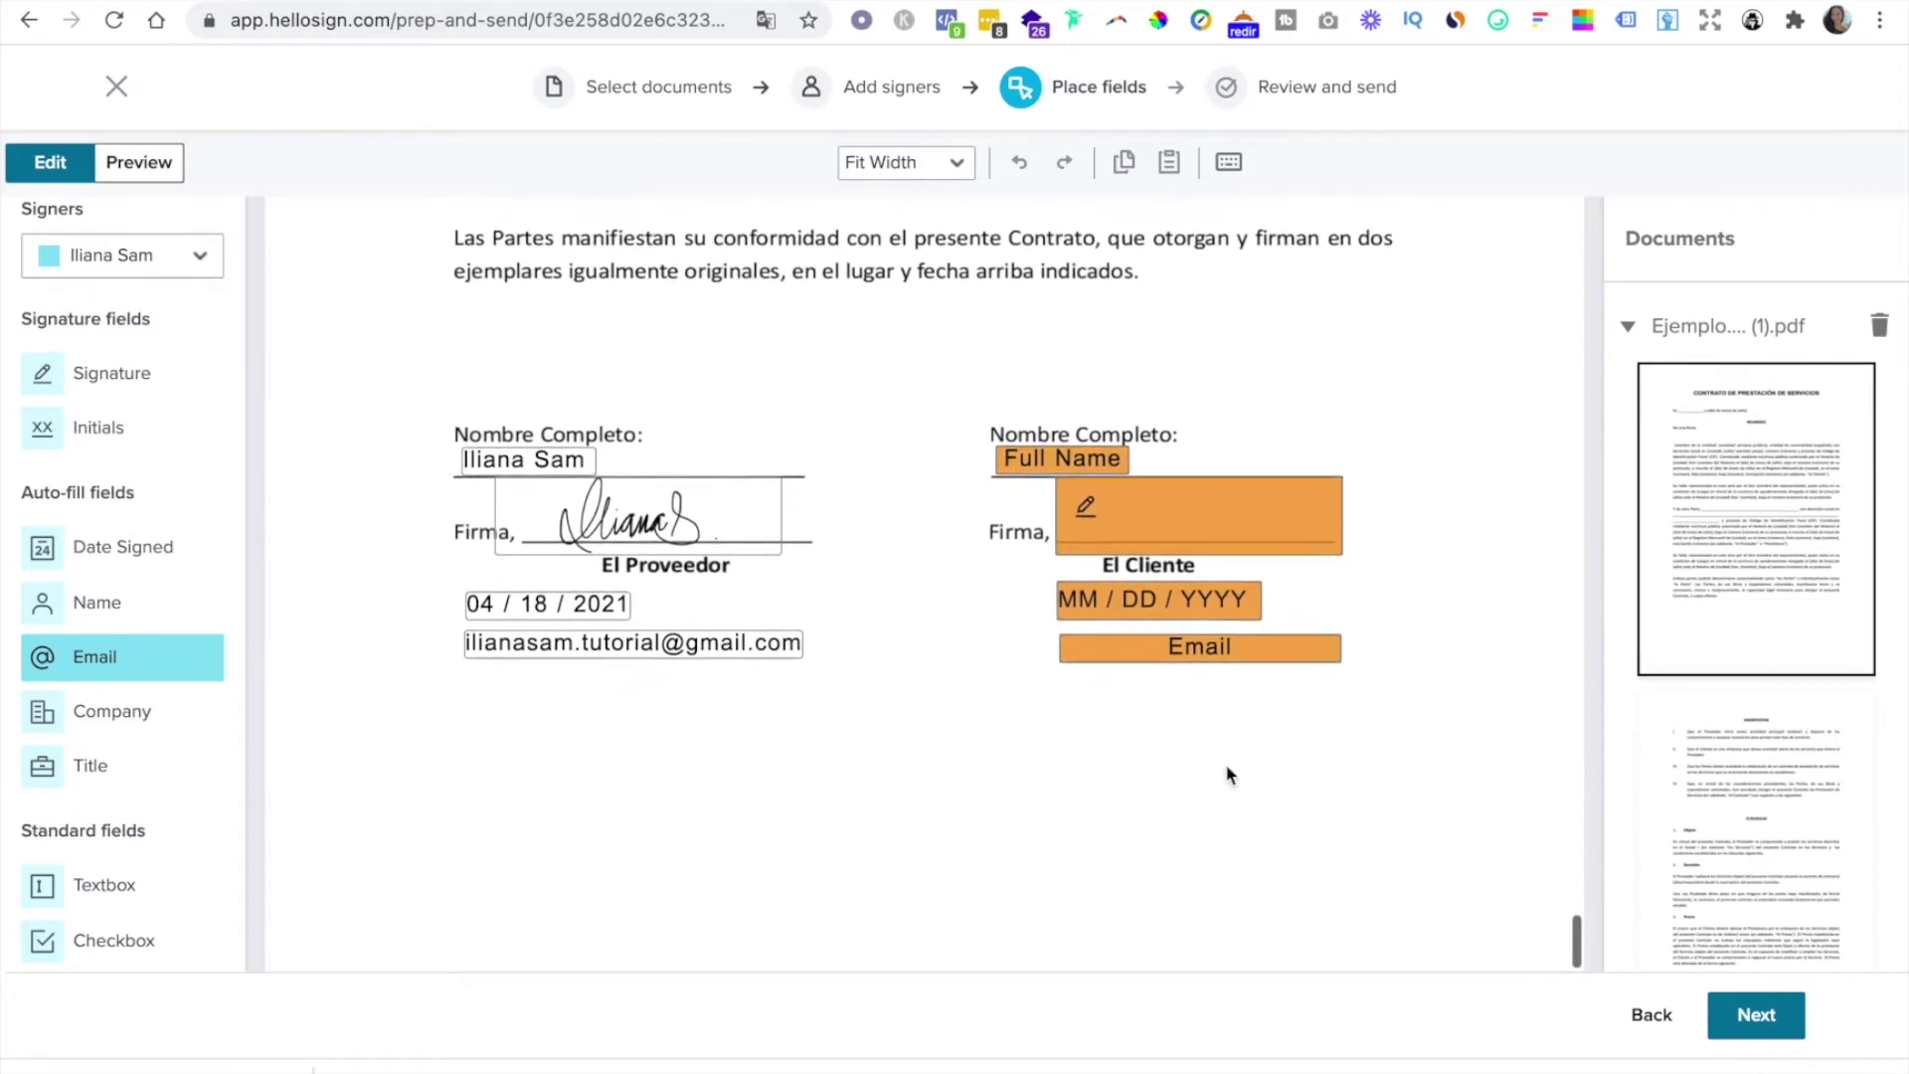
{"action": "left_click", "coordinate": [1753, 1035]}
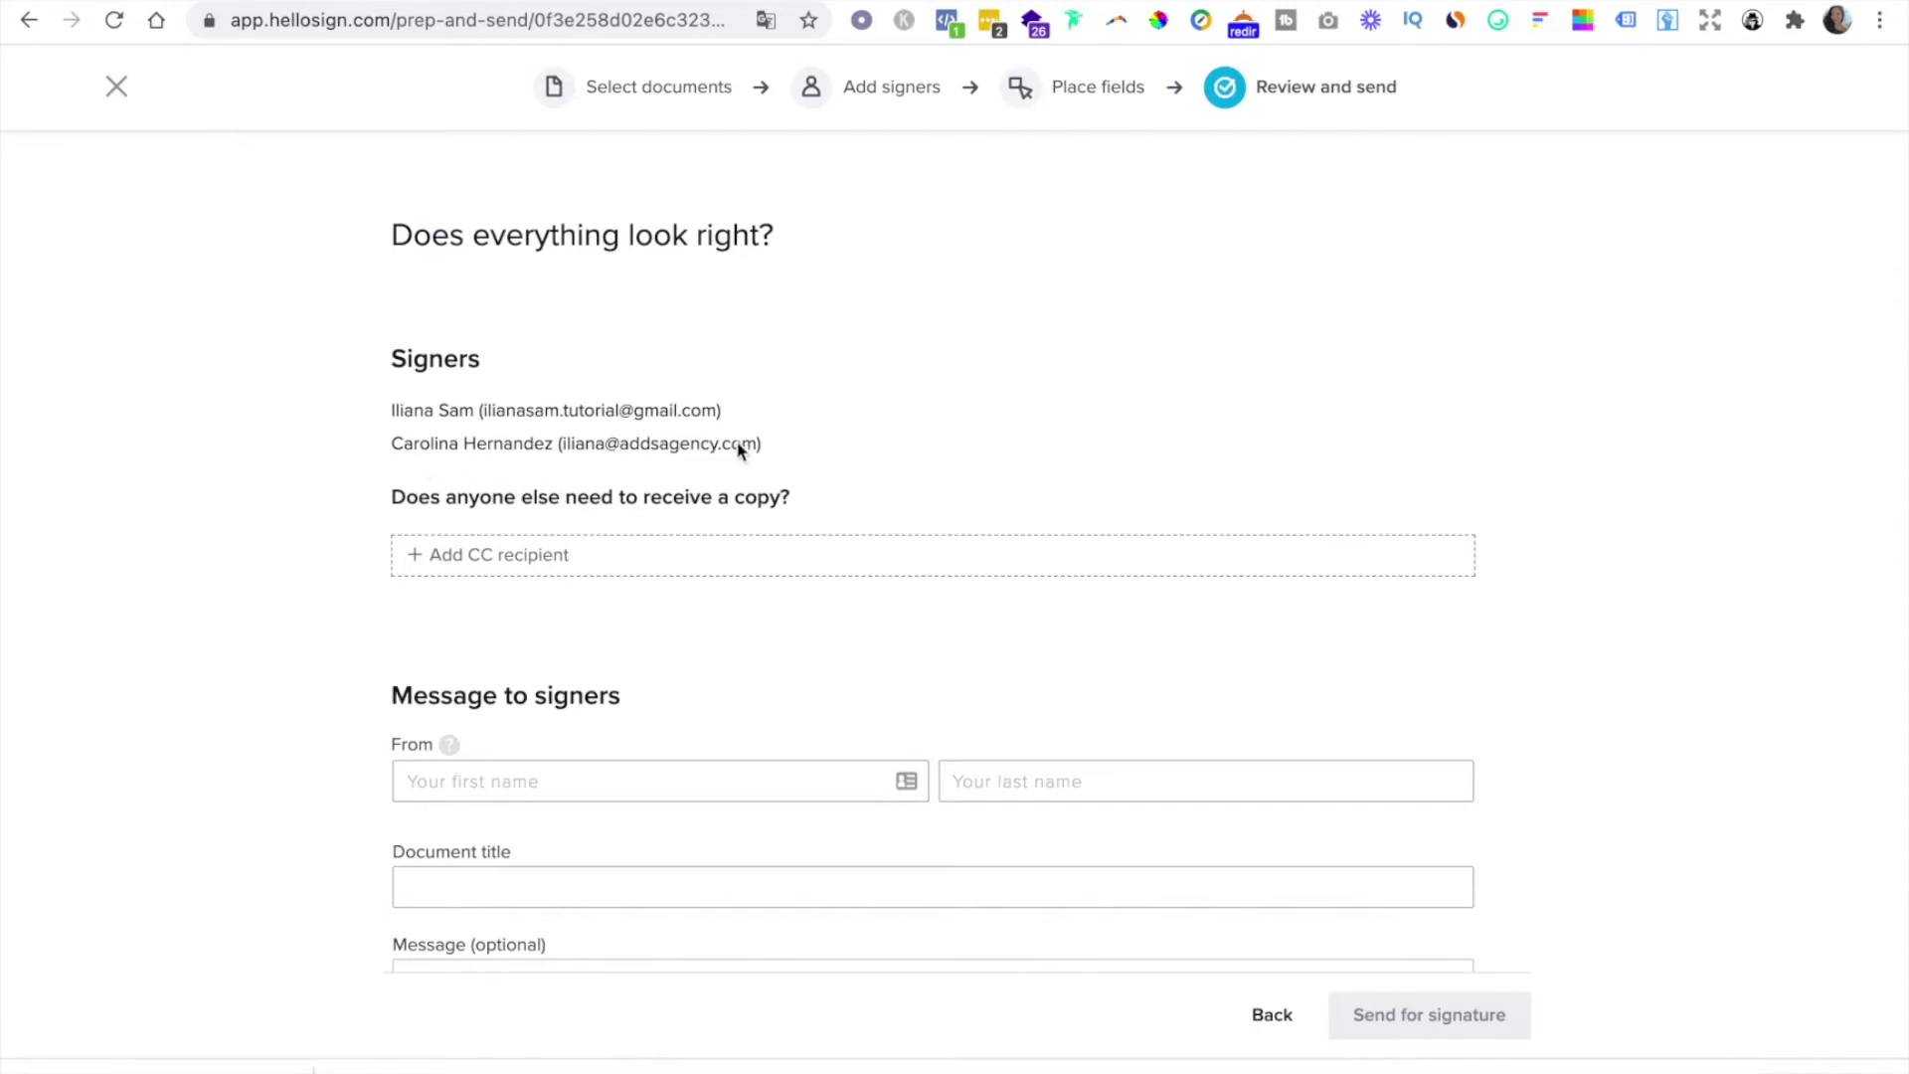
Enter the sender's first and last name and set the document title to "Contrato de prestación de servicios"
{"action": "scroll", "coordinate": [726, 567], "scroll_direction": "down", "scroll_amount": 2}
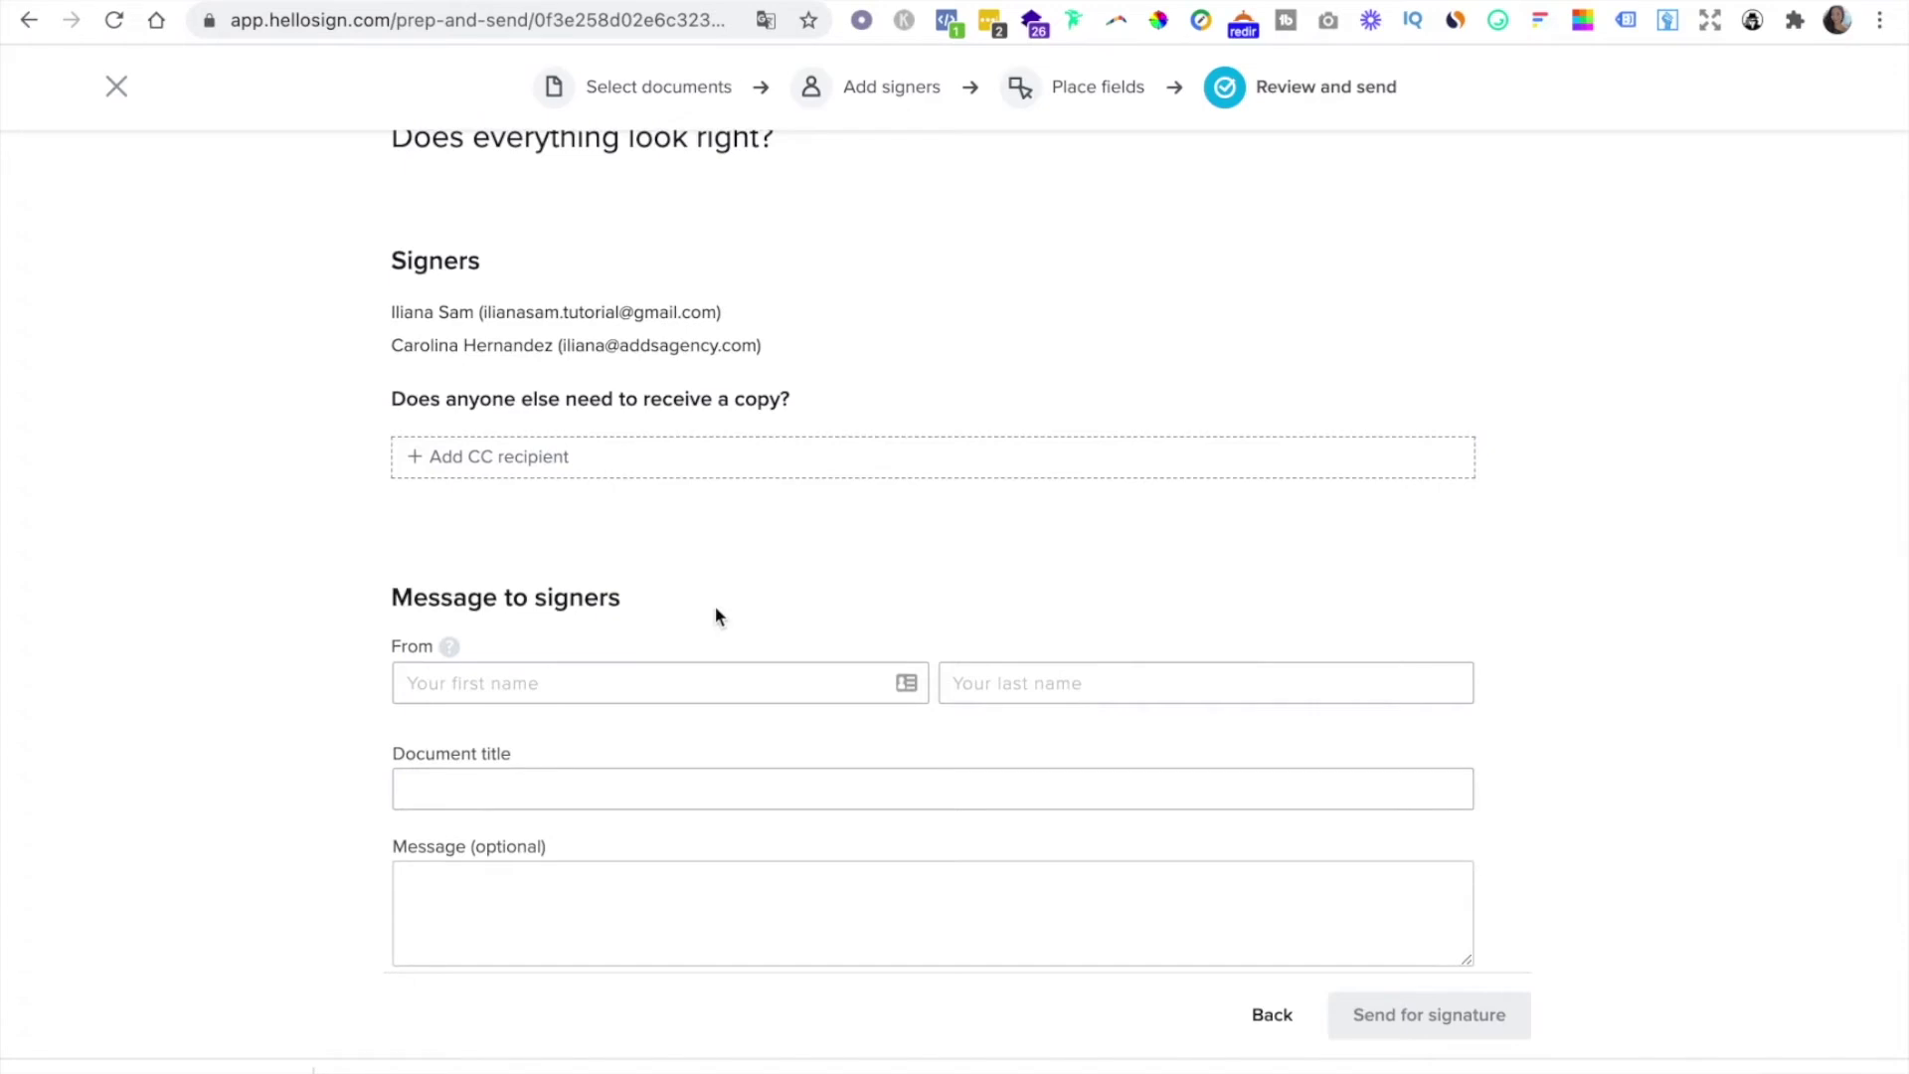
{"action": "scroll", "coordinate": [716, 613], "scroll_direction": "down", "scroll_amount": 1}
{"action": "scroll", "coordinate": [520, 504], "scroll_direction": "up", "scroll_amount": 1}
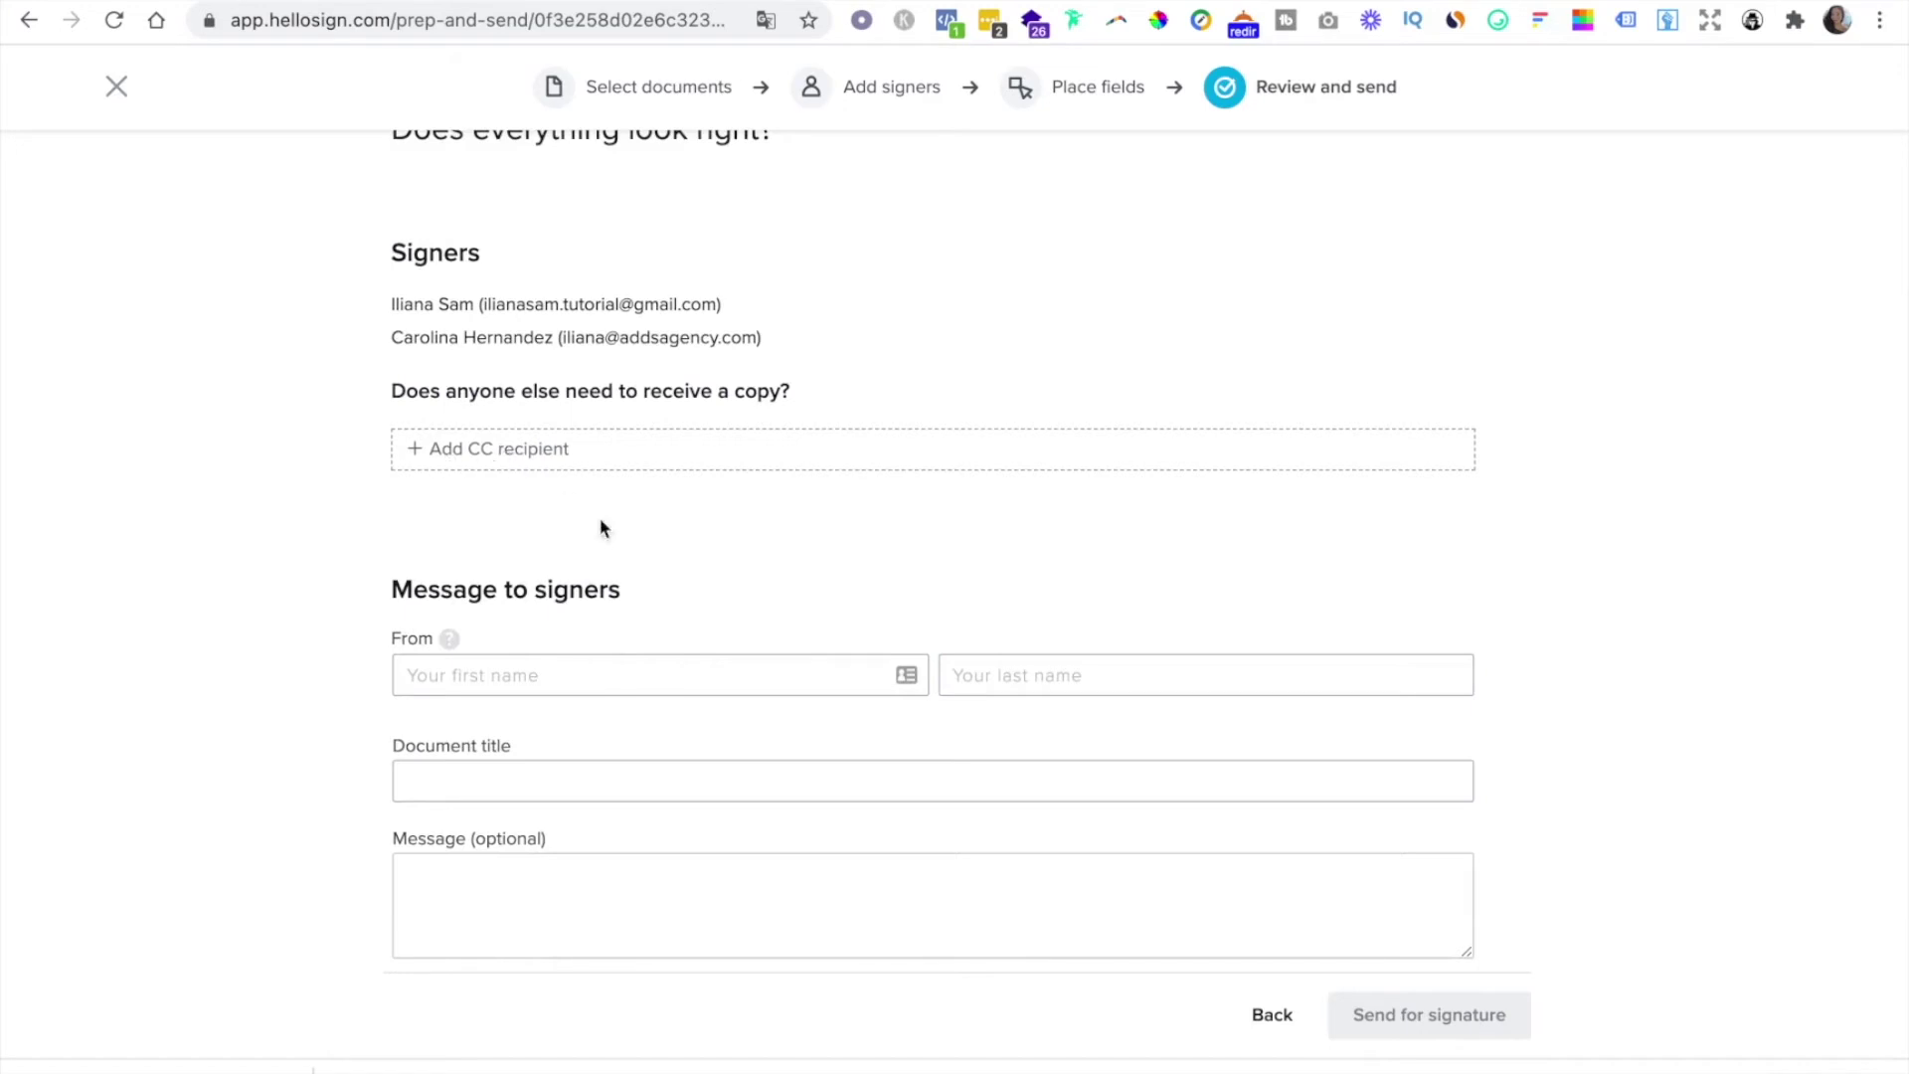
{"action": "scroll", "coordinate": [584, 571], "scroll_direction": "down", "scroll_amount": 4}
{"action": "left_click", "coordinate": [601, 475]}
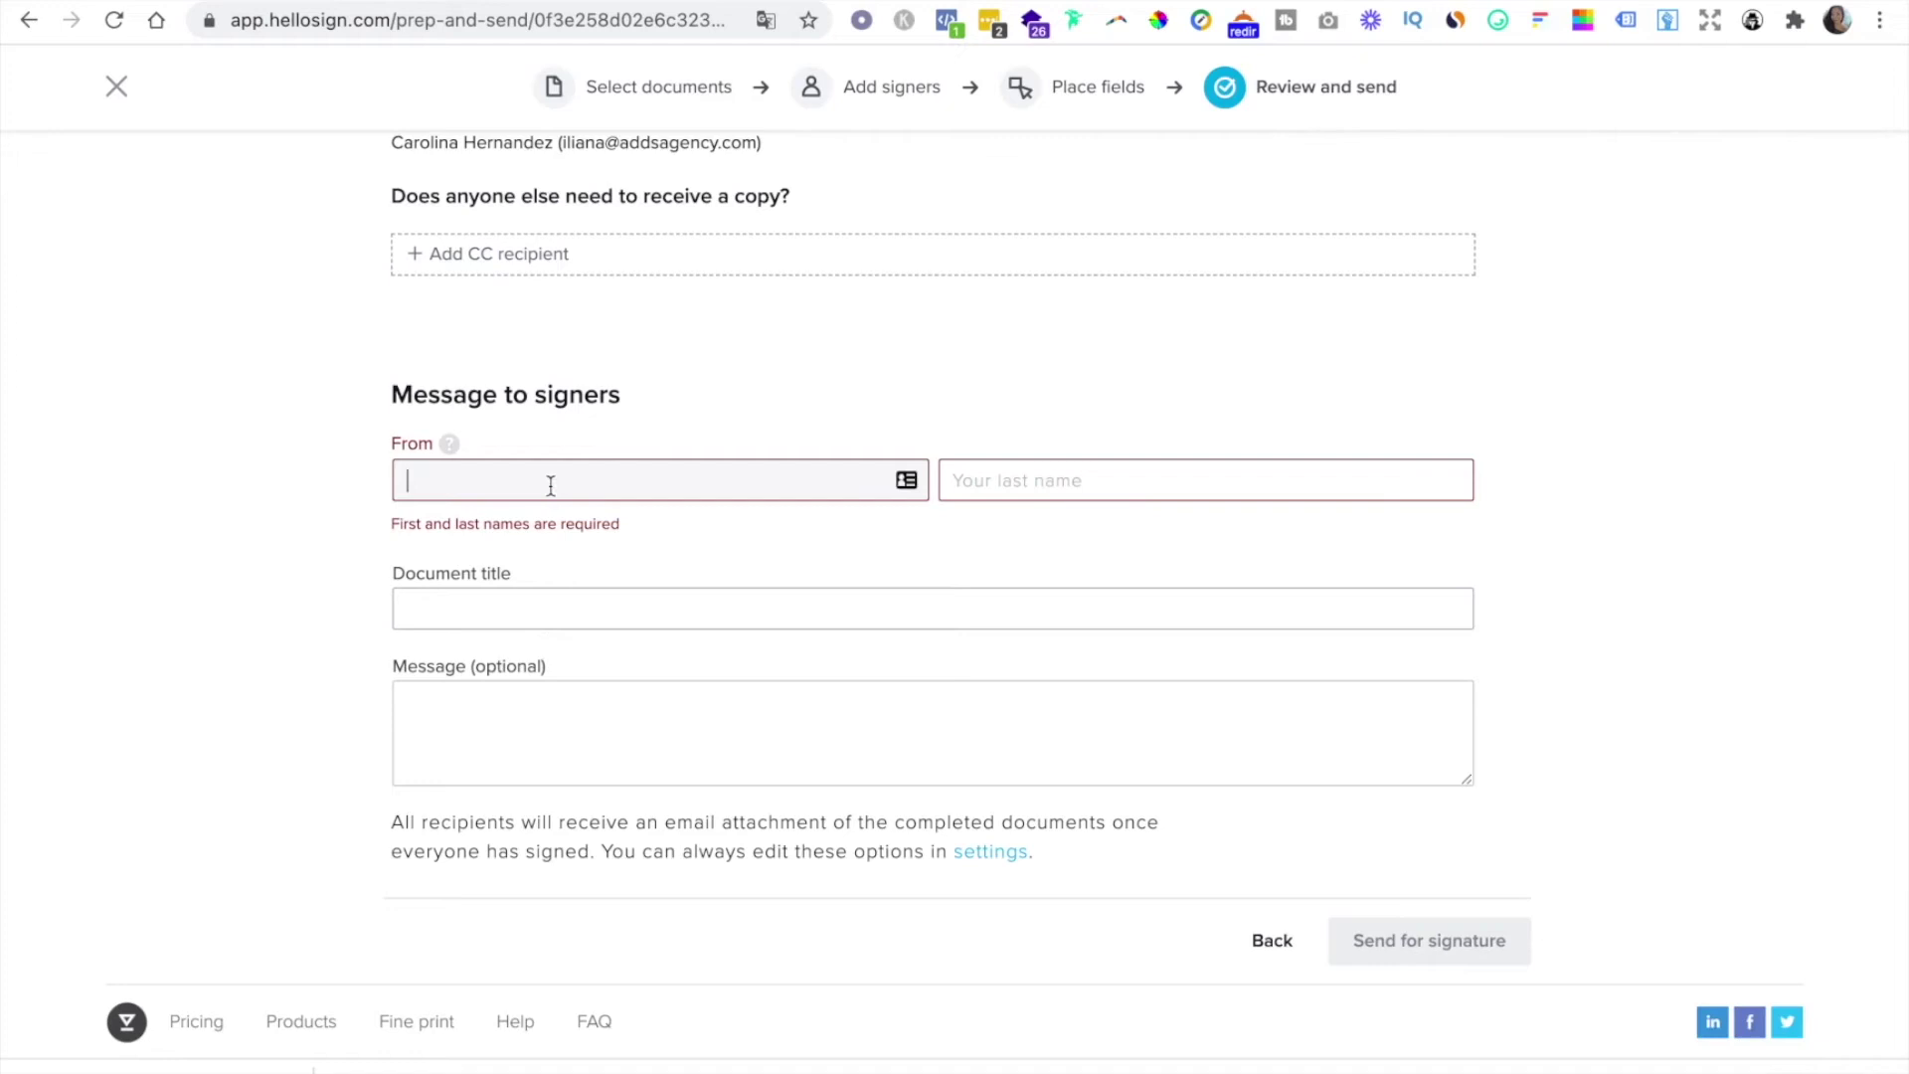
{"action": "type", "text": "Iliana"}
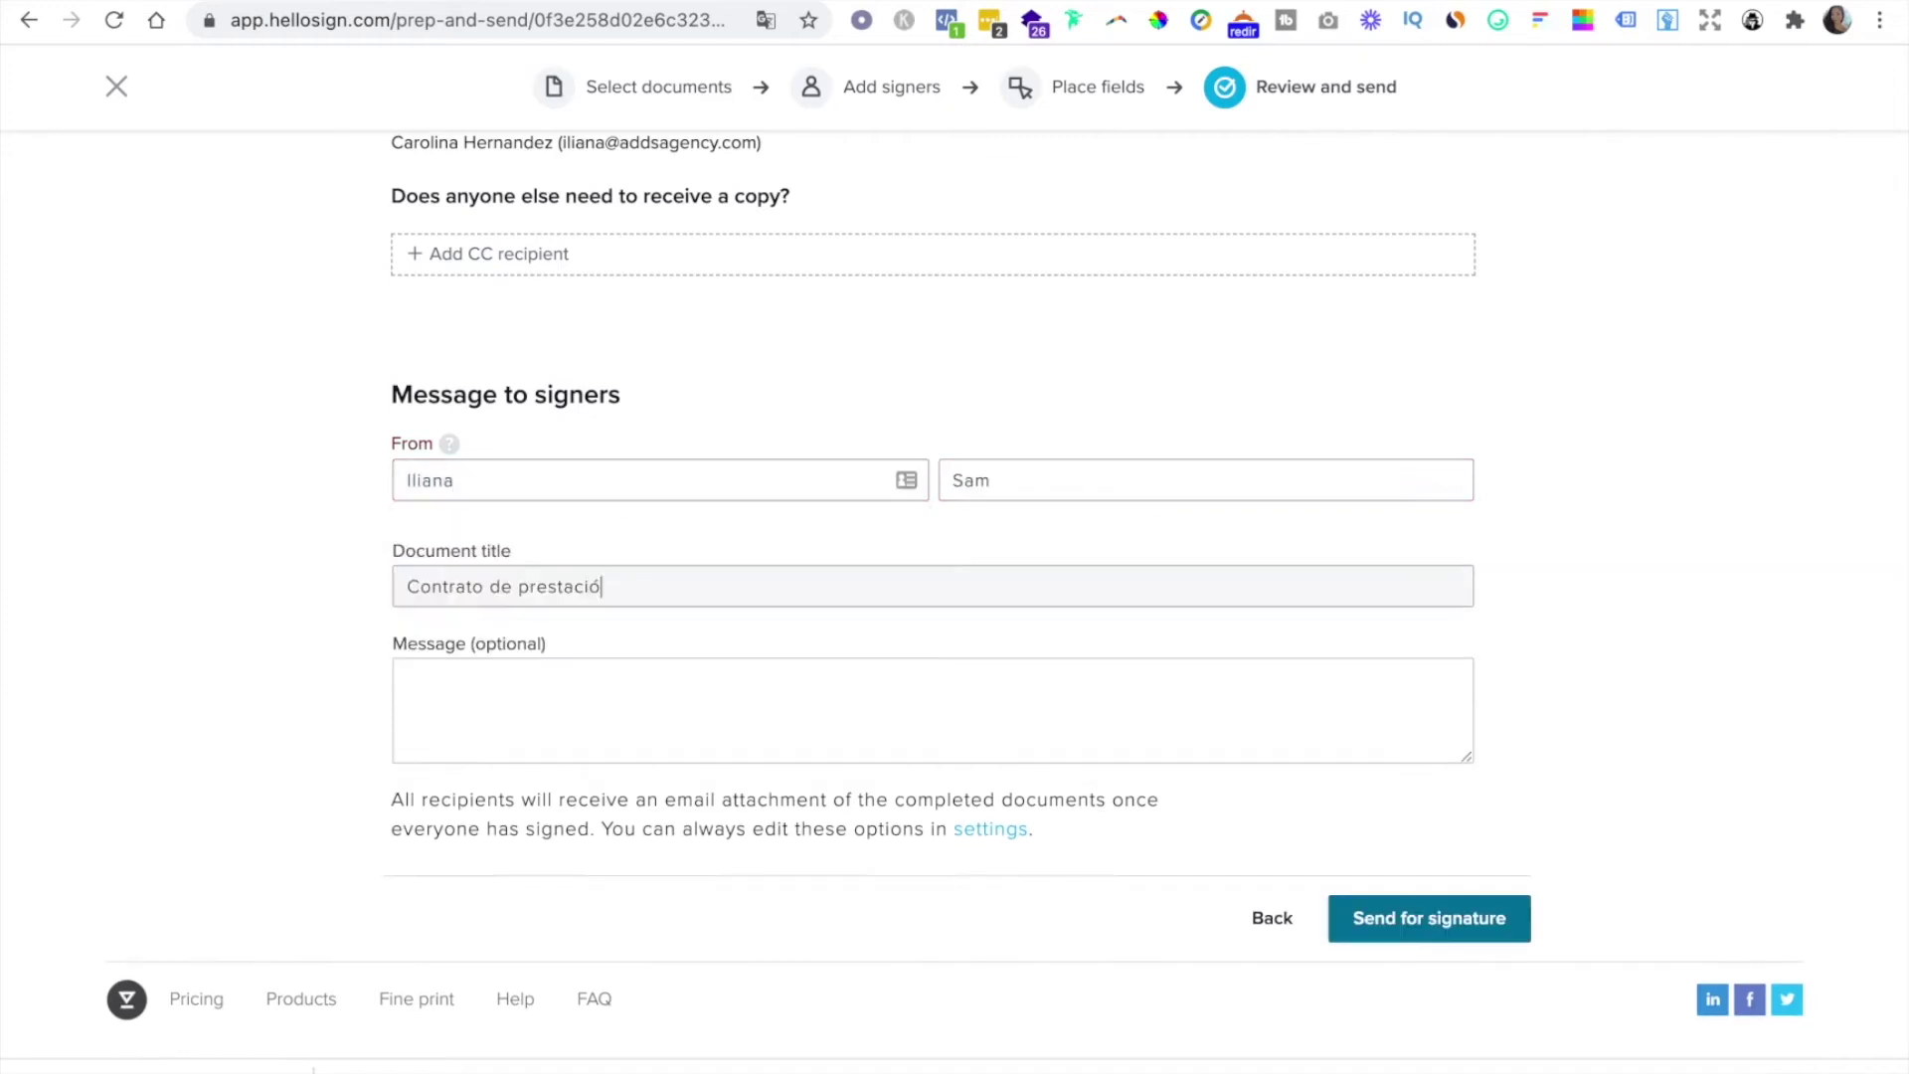
{"action": "type", "text": "n de servicios"}
Write a message greeting the client by first name: "por favor firma este contrato para avanzar con el trabajo contratado. Muchas gracias, saludos!"
{"action": "left_click", "coordinate": [457, 669]}
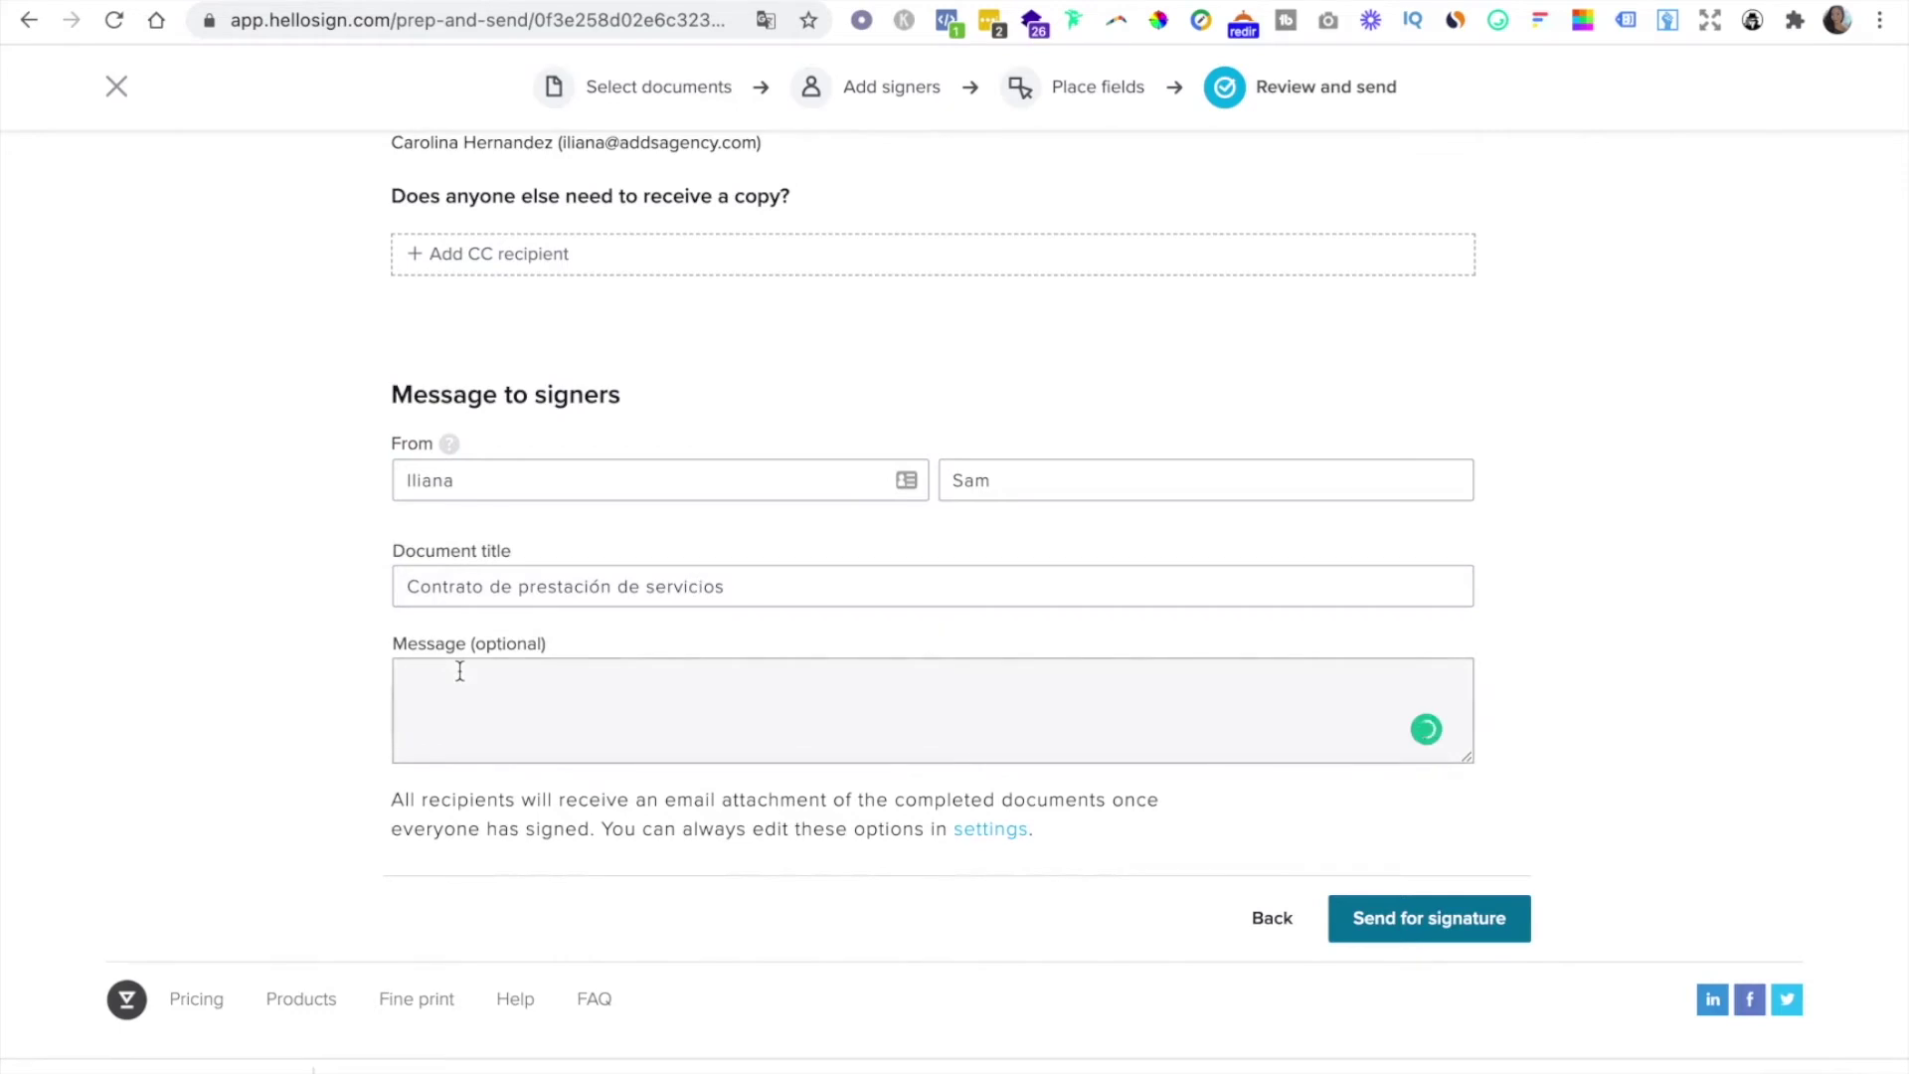
{"action": "type", "text": "Hola Caroli"}
{"action": "type", "text": "na, por favor firma este contrato para avanzar con el trabajo contra"}
{"action": "type", "text": "dato."}
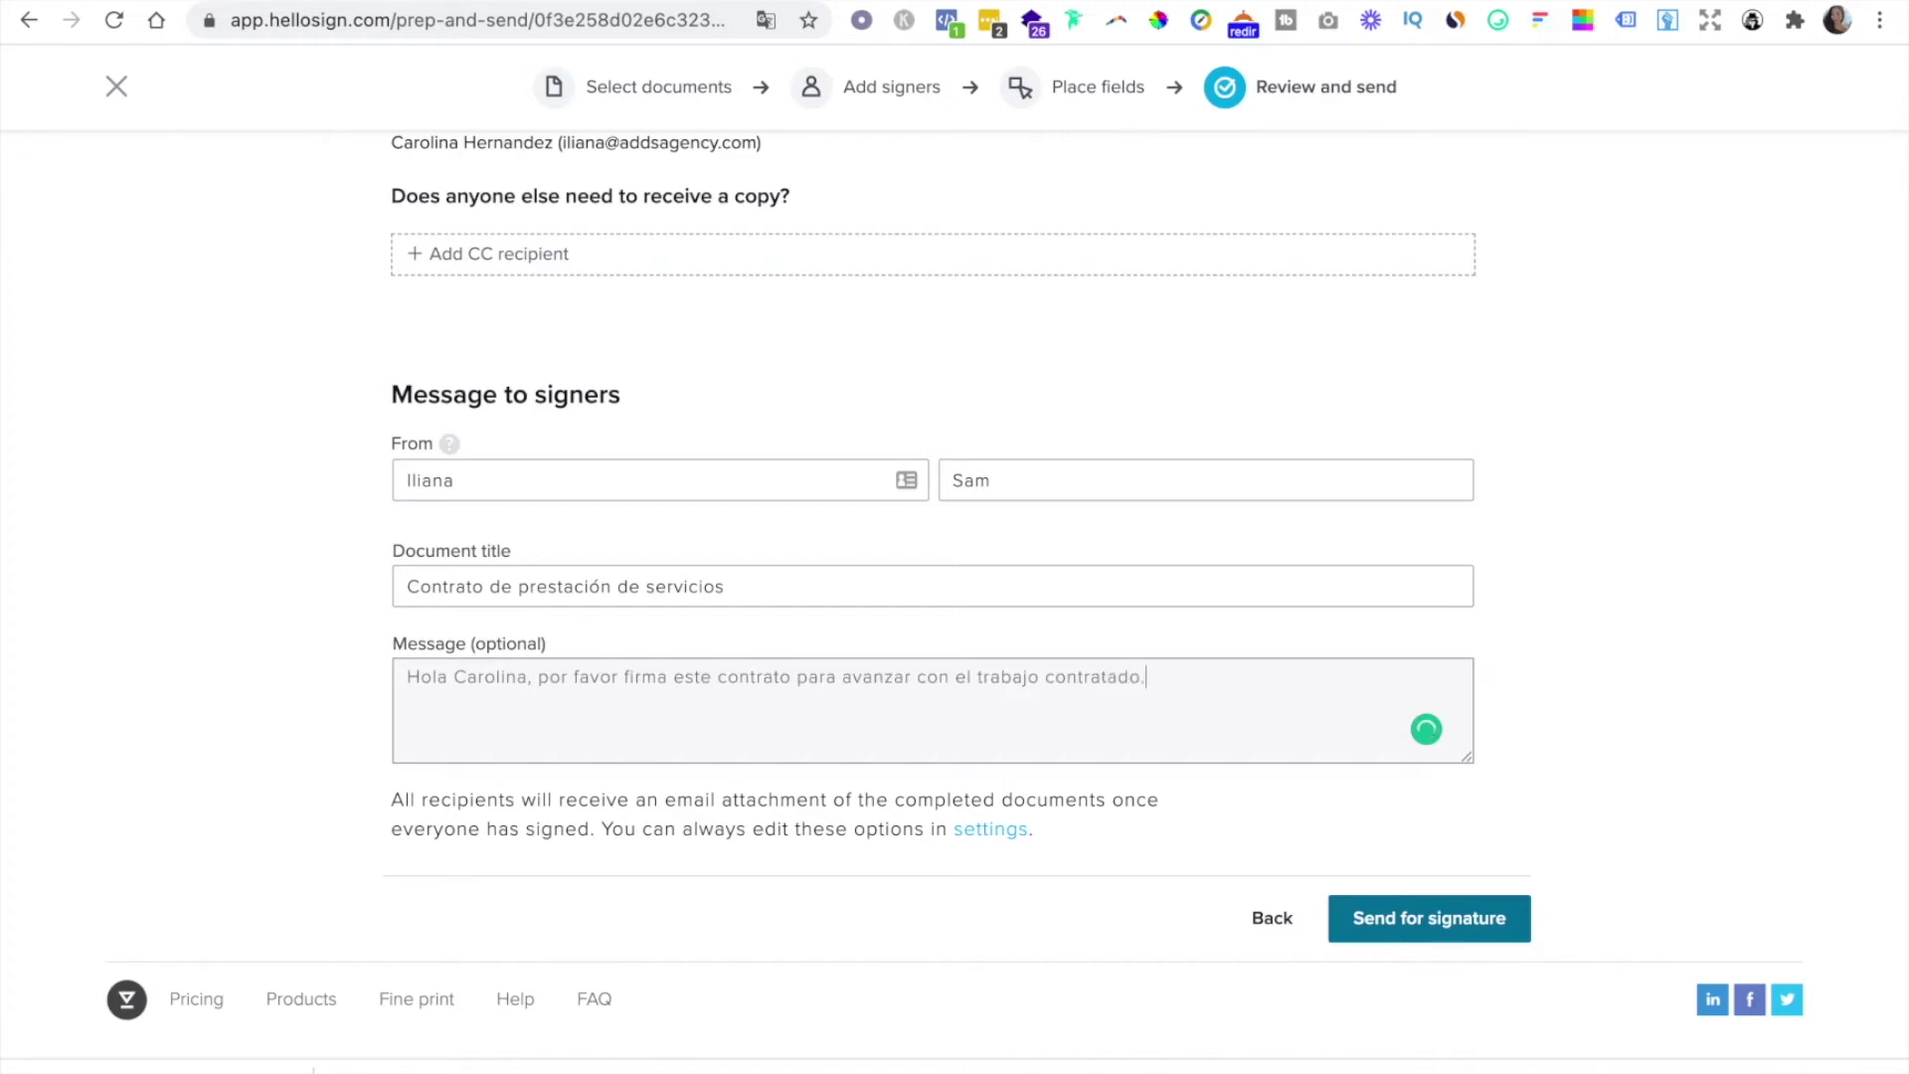
{"action": "type", "text": " Muchas gracias, saludos!"}
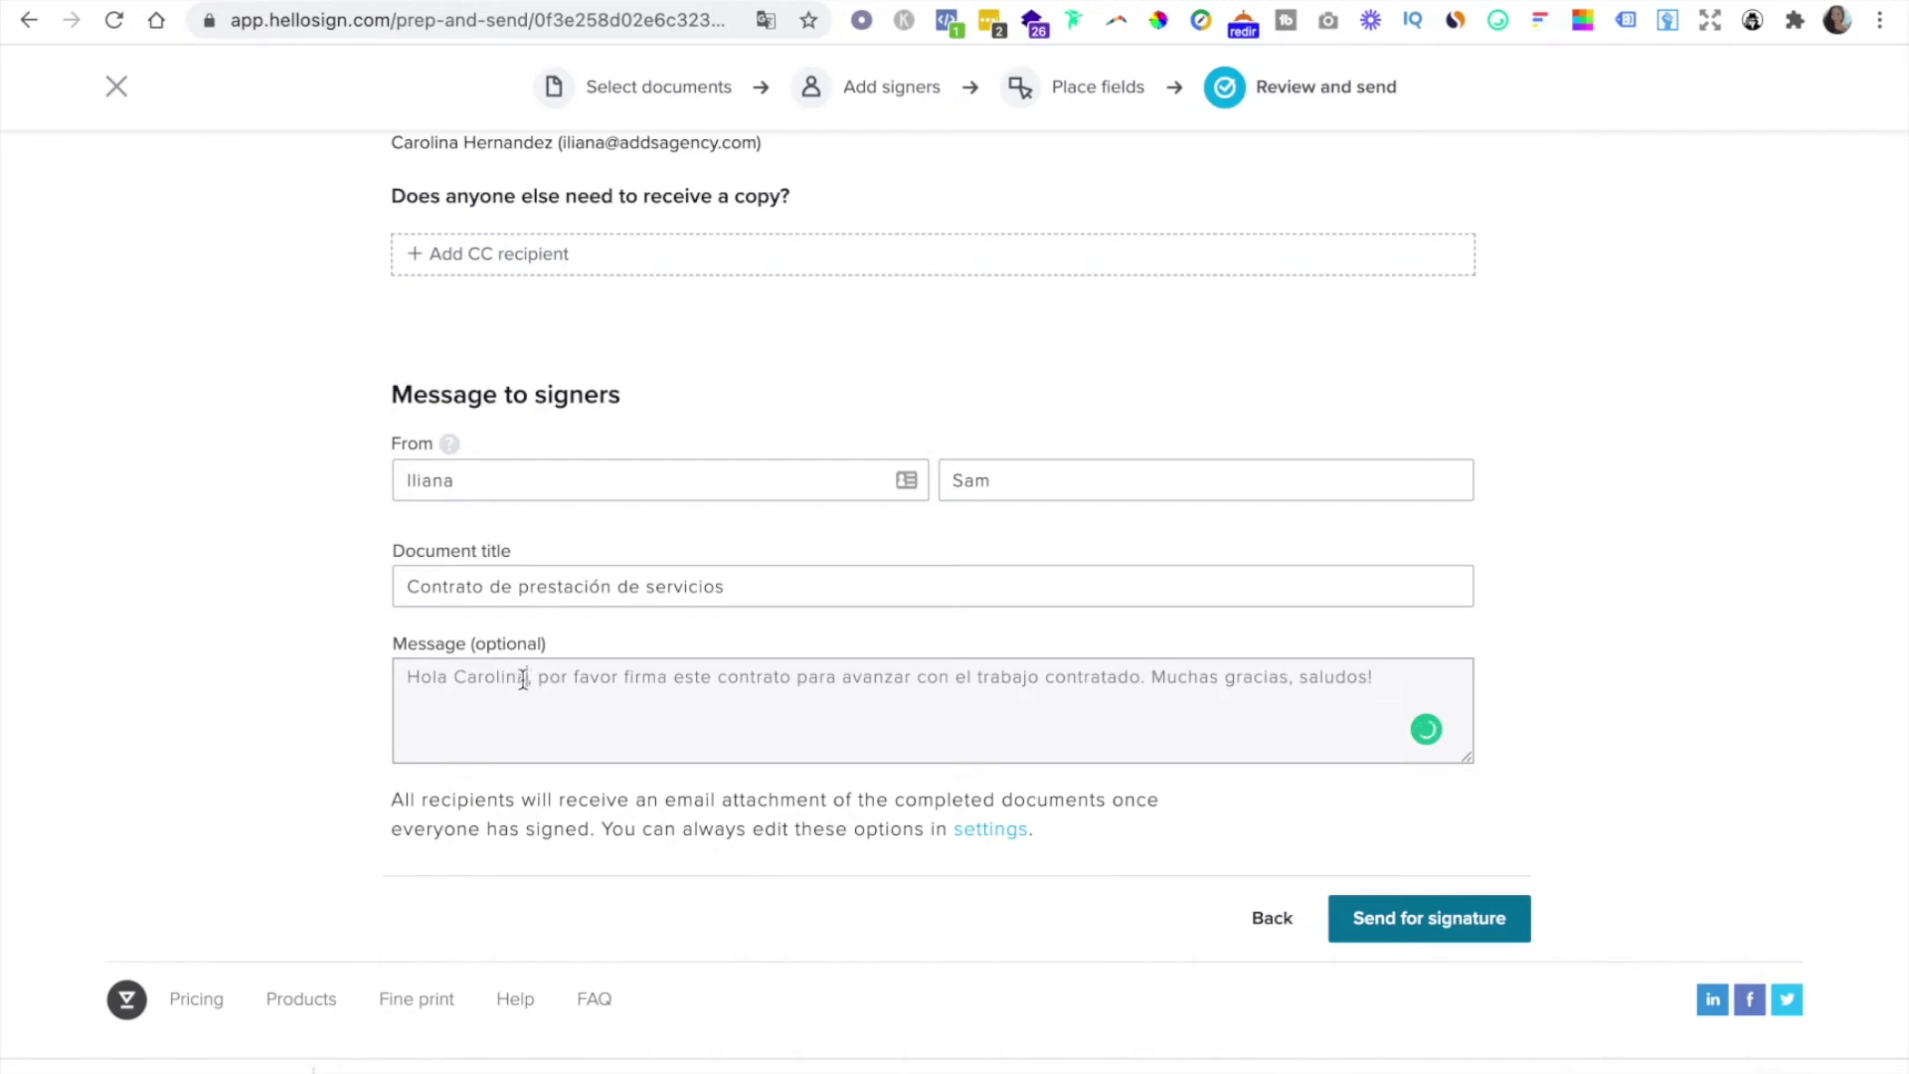
Remove the client's name from the message greeting, leaving "Hola,", and send the document for signature
{"action": "left_click_drag", "start_coordinate": [523, 680], "coordinate": [449, 680]}
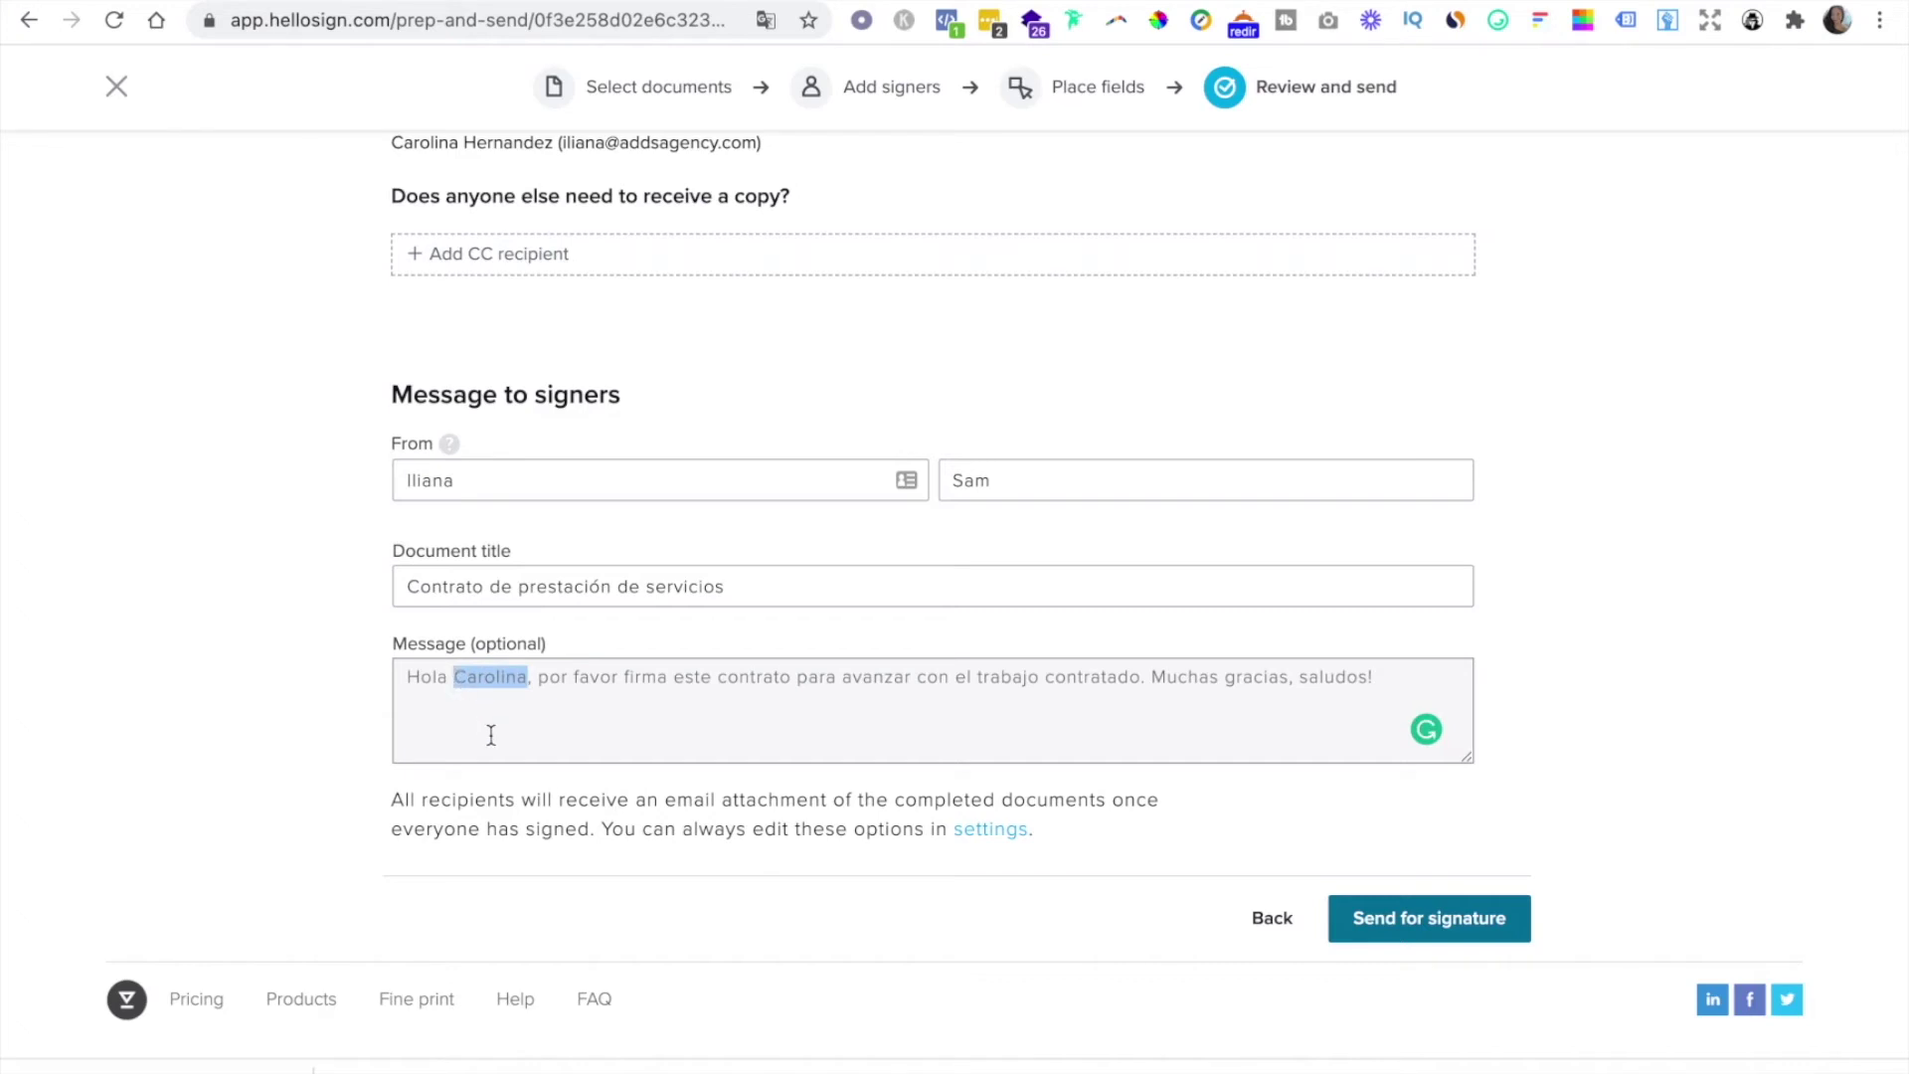
{"action": "key", "text": "BackSpace"}
{"action": "key", "text": "BackSpace"}
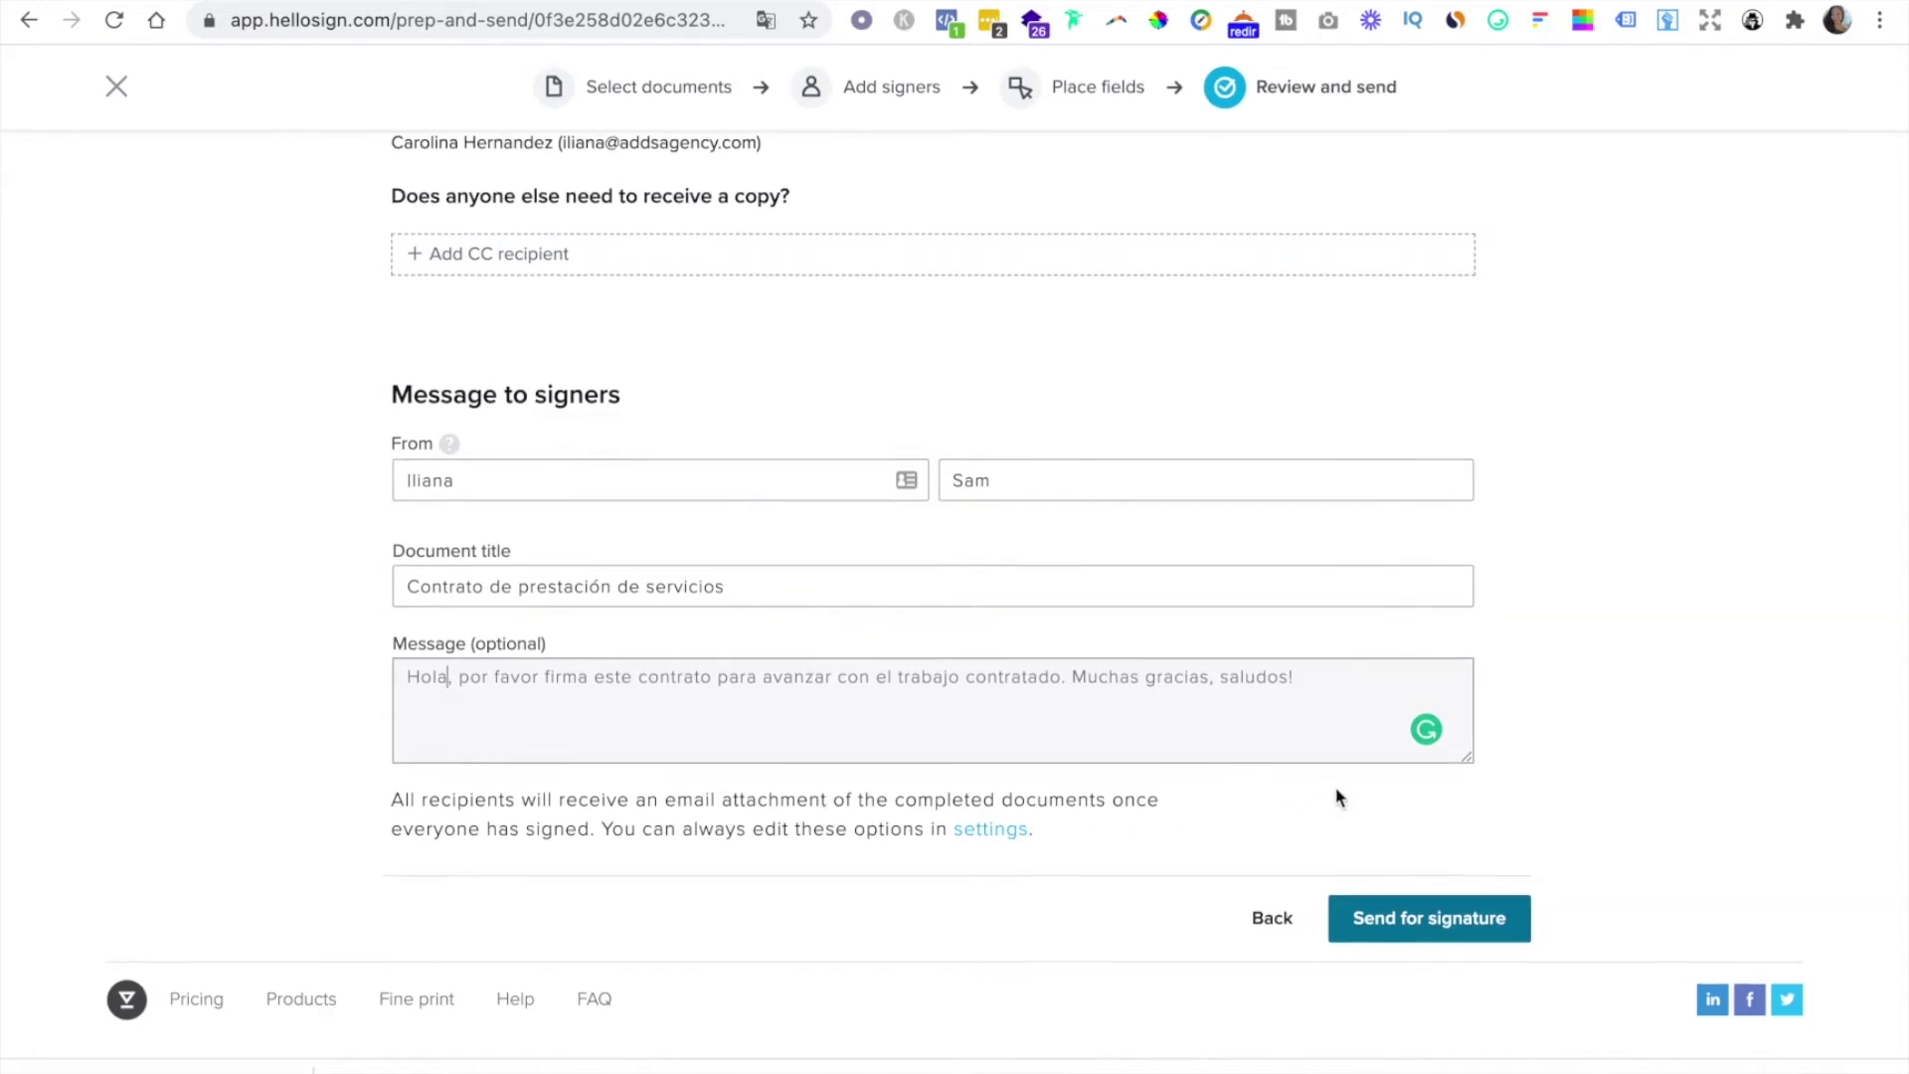
{"action": "left_click", "coordinate": [1441, 927]}
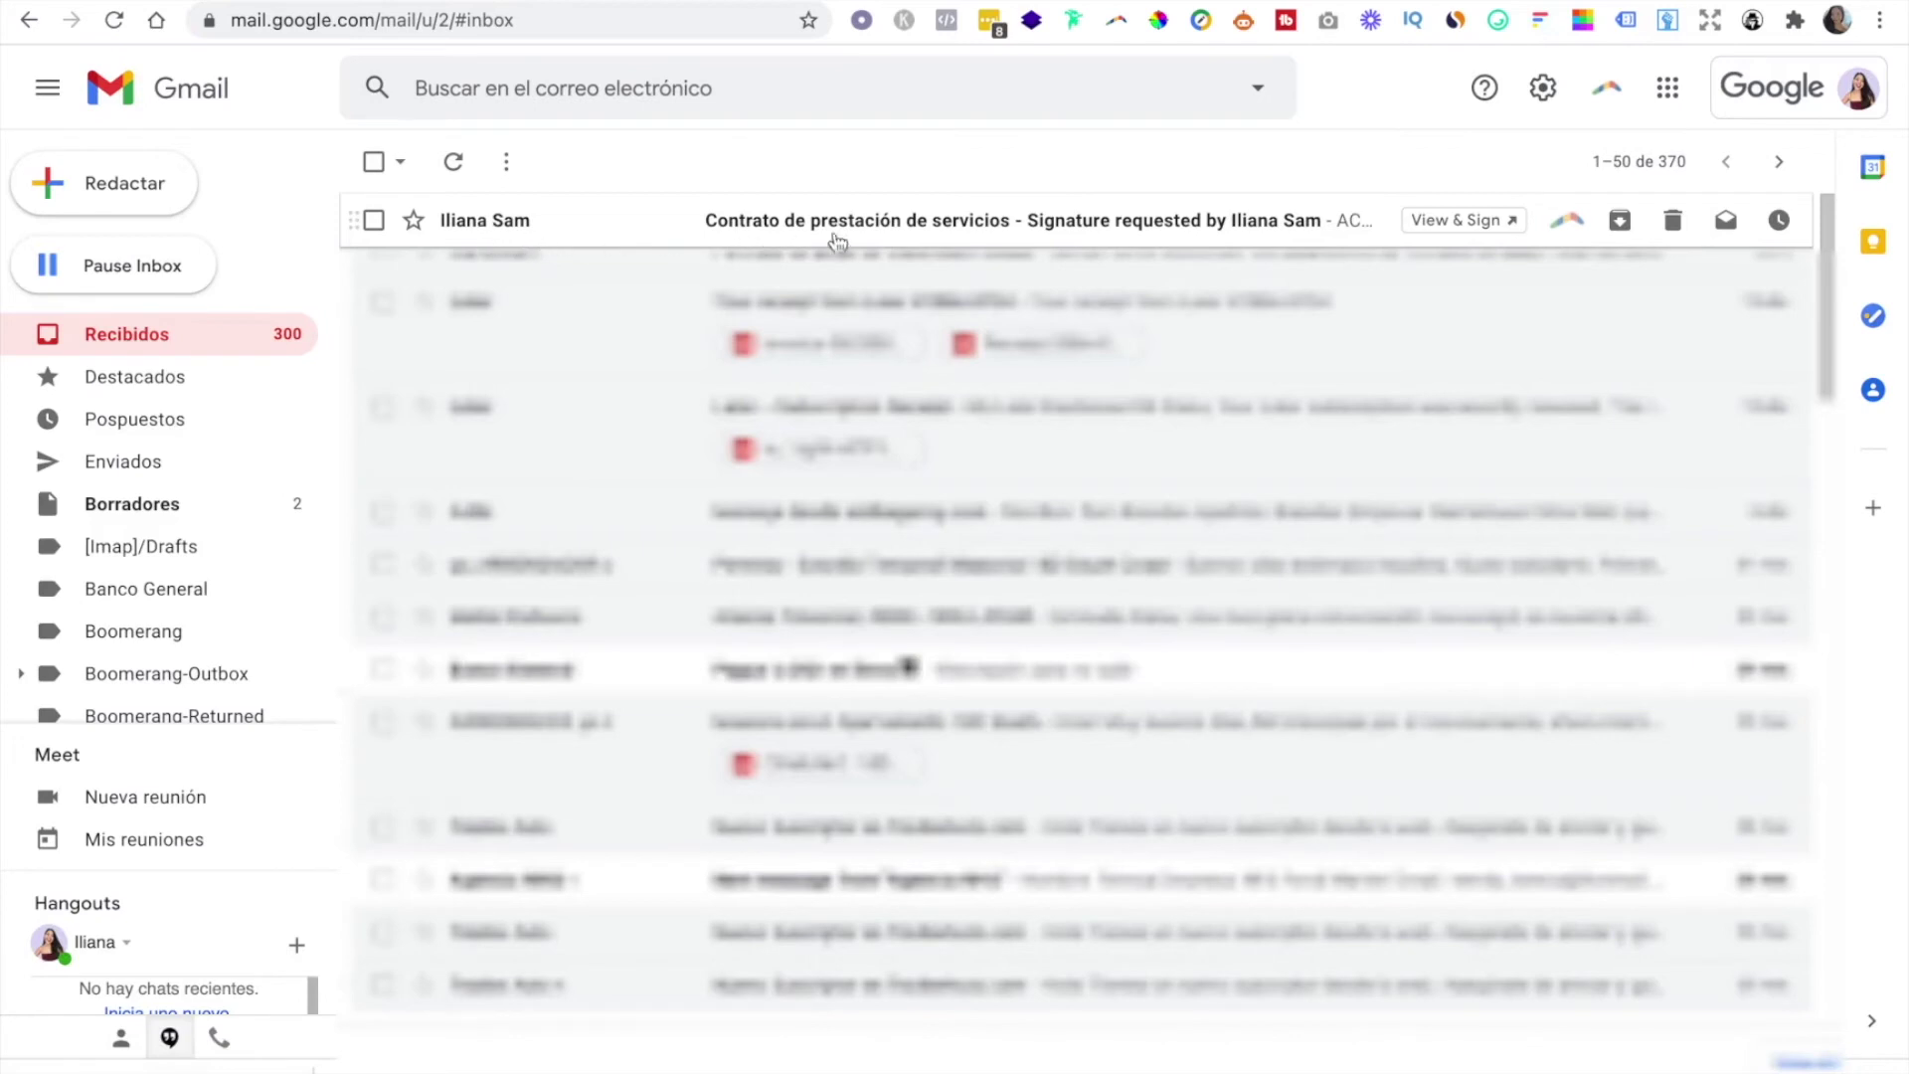
In the client's Gmail inbox, read the "Contrato de prestación de servicios" signature request and open the contract for review and signing
{"action": "left_click", "coordinate": [630, 220]}
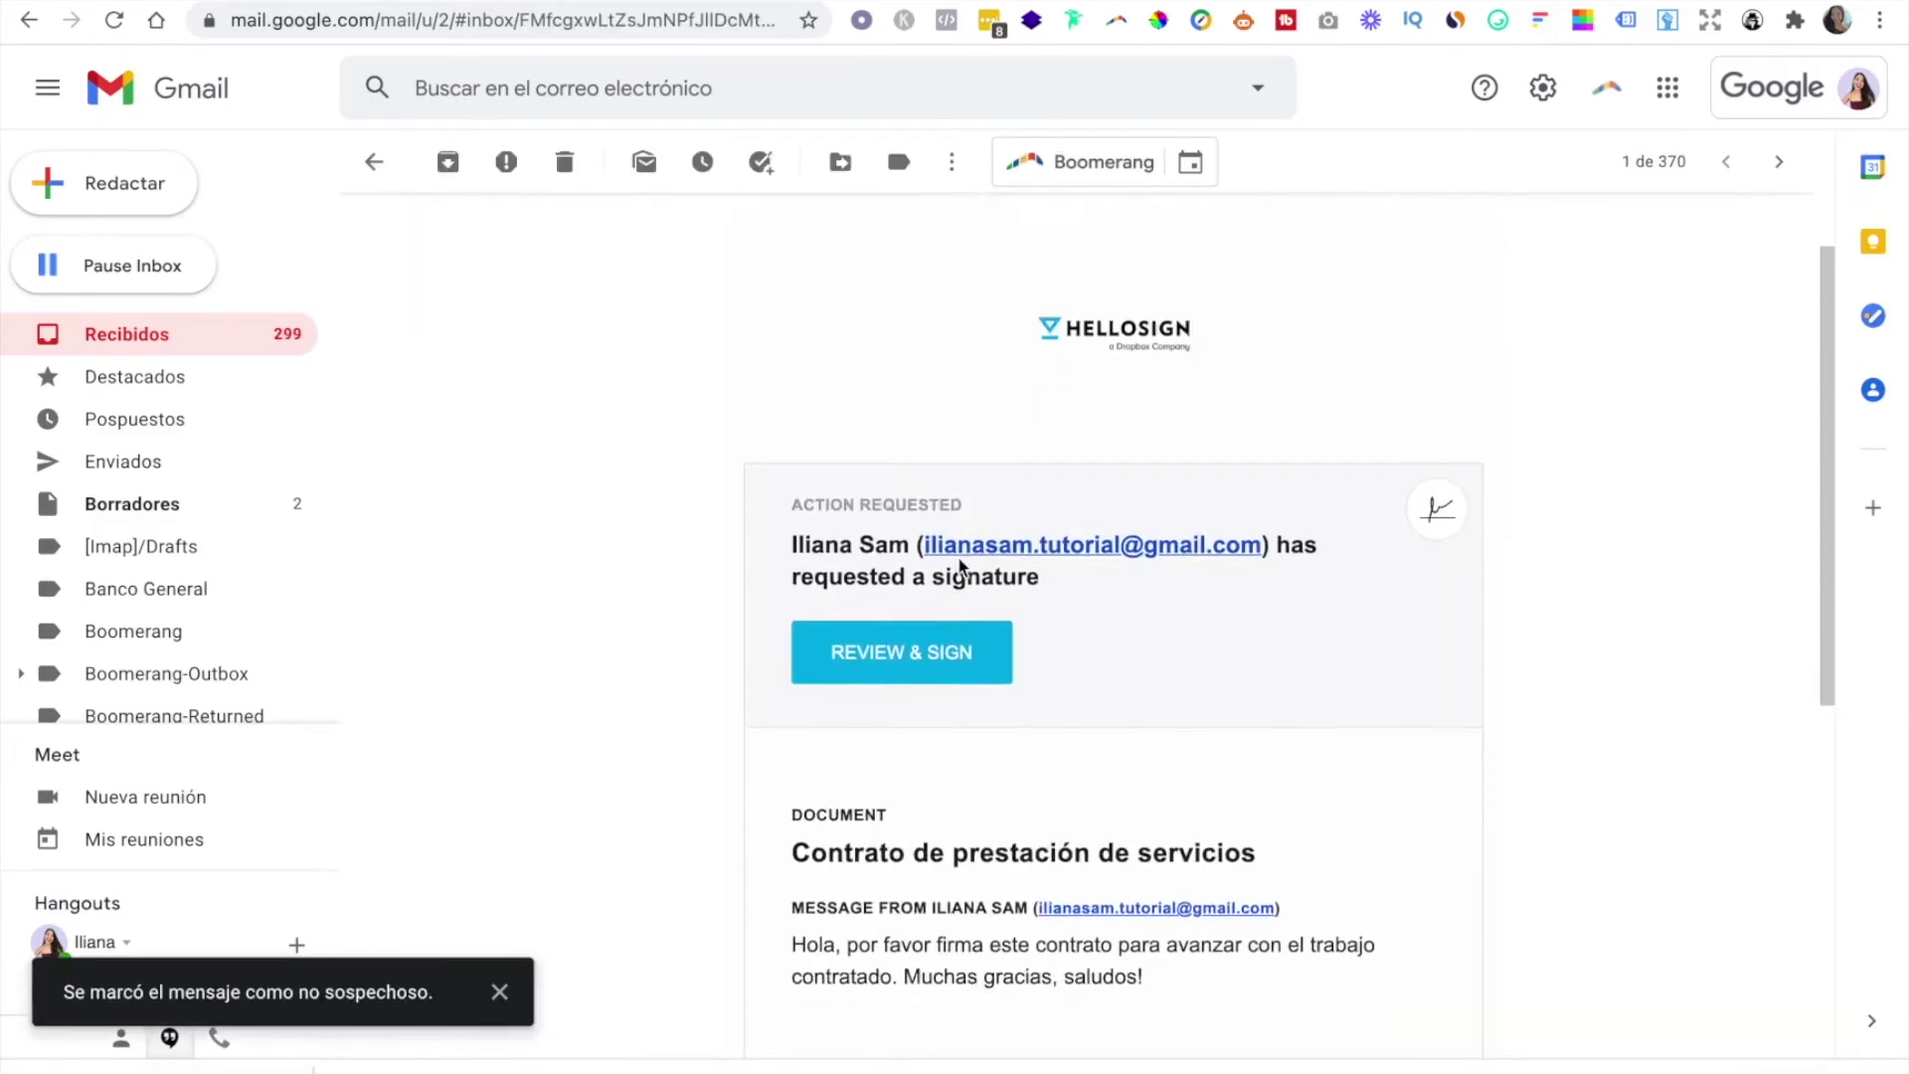
{"action": "scroll", "coordinate": [955, 554], "scroll_direction": "down", "scroll_amount": 2}
{"action": "scroll", "coordinate": [954, 554], "scroll_direction": "up", "scroll_amount": 3}
{"action": "scroll", "coordinate": [960, 557], "scroll_direction": "up", "scroll_amount": 1}
{"action": "scroll", "coordinate": [960, 555], "scroll_direction": "down", "scroll_amount": 3}
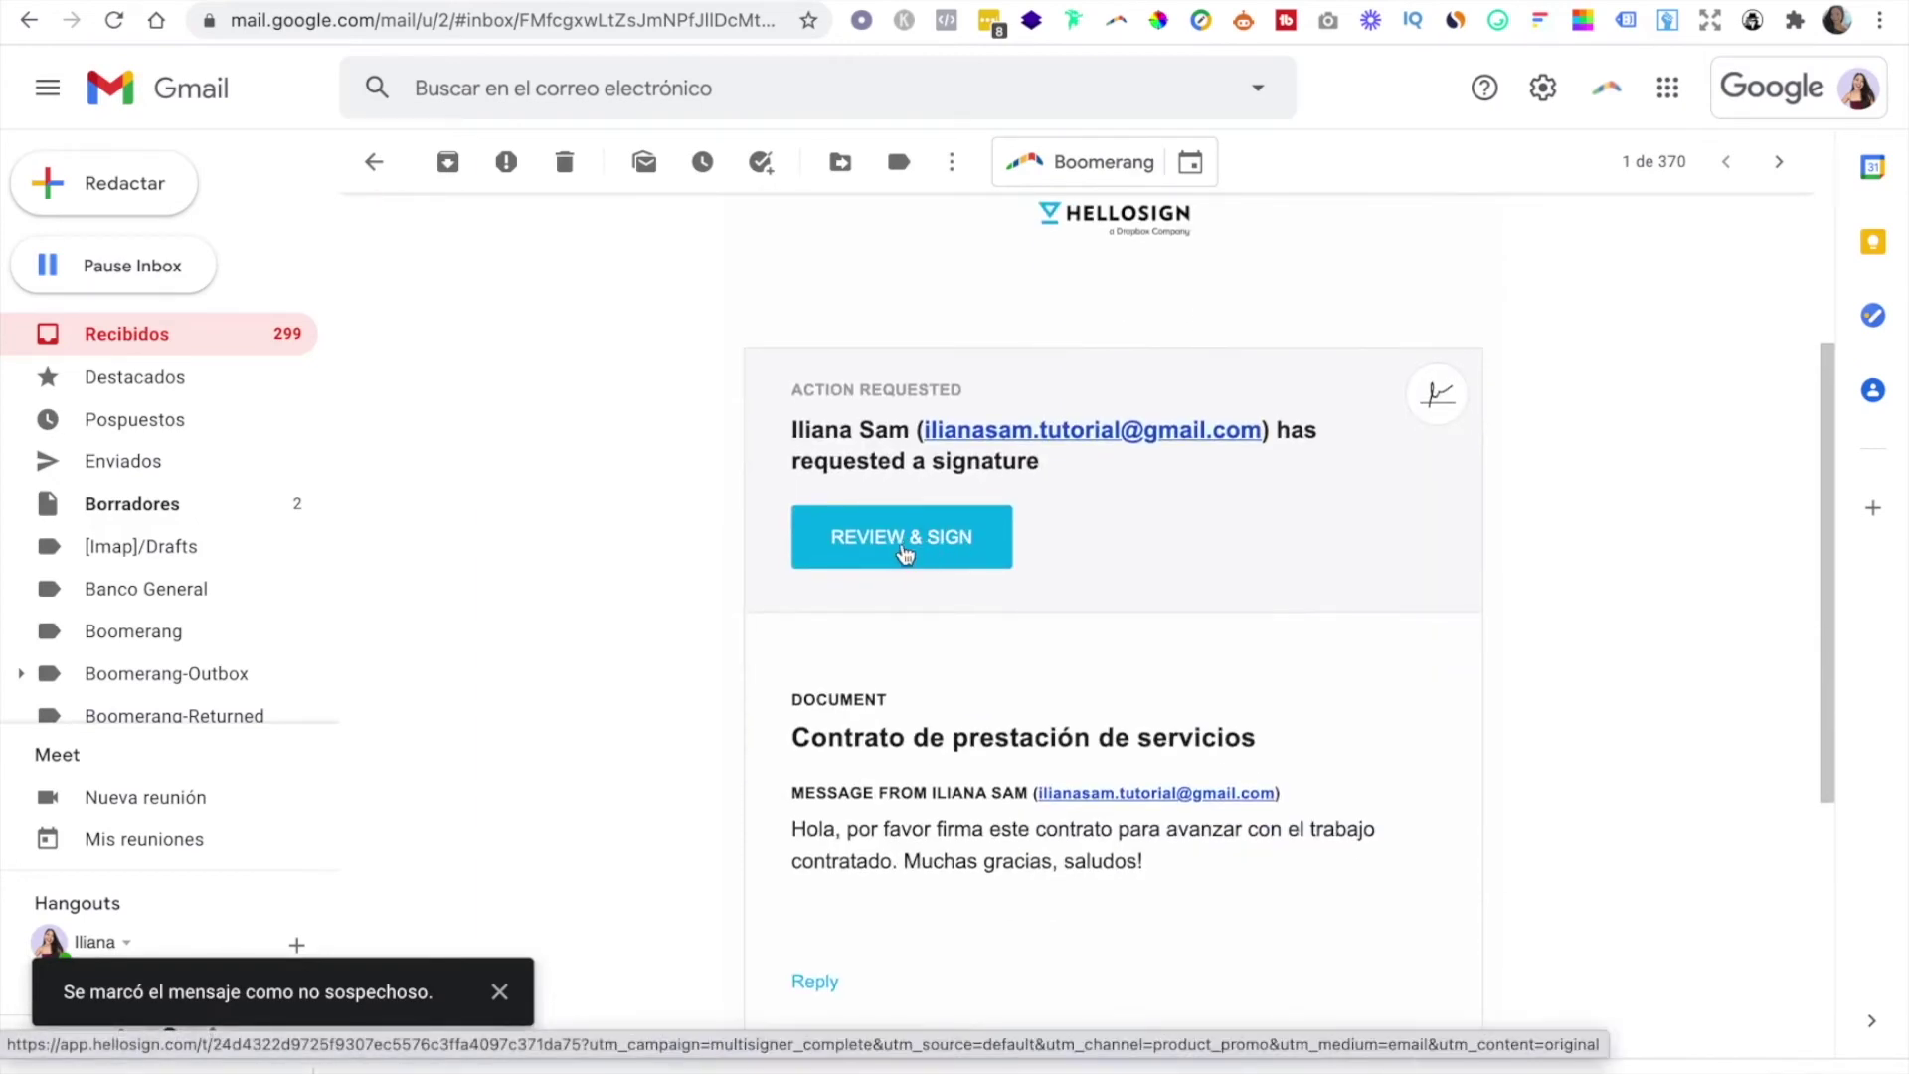
{"action": "left_click", "coordinate": [905, 553]}
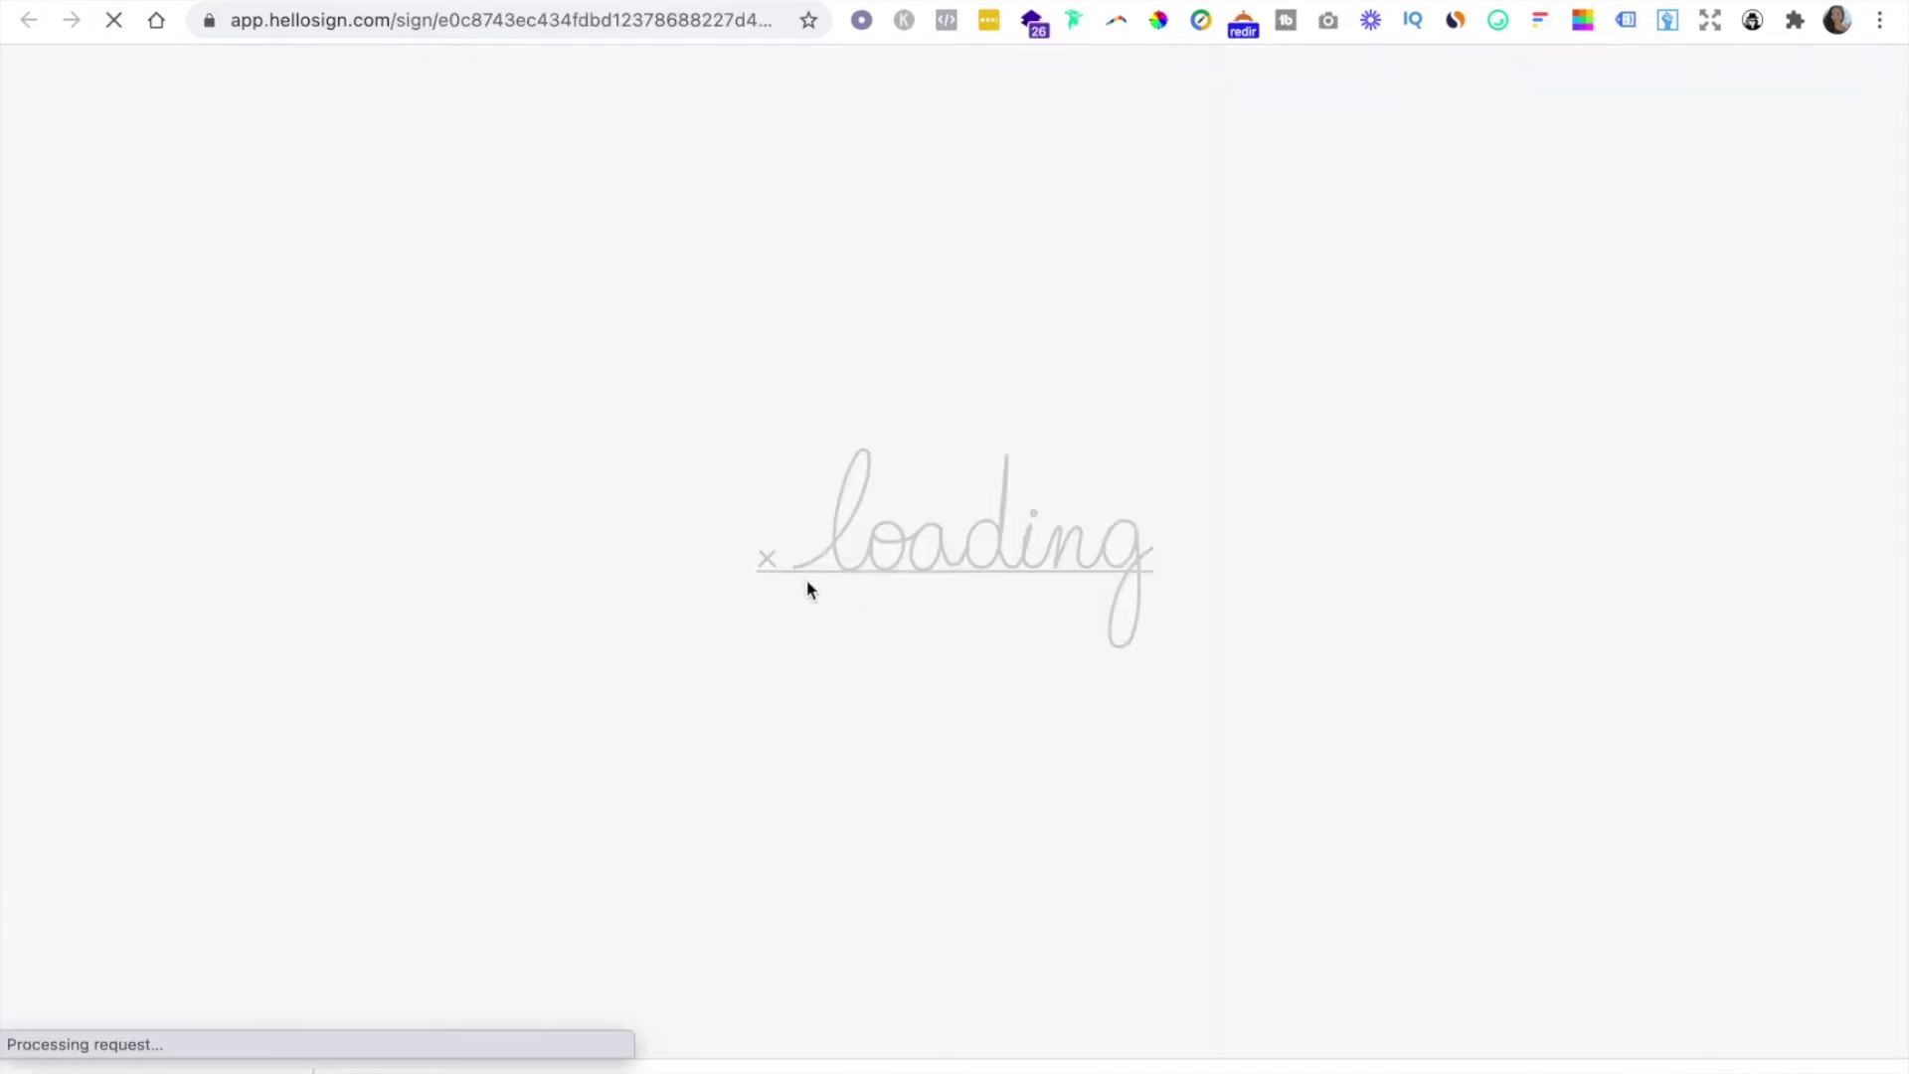
Draw the client's first name as a handwritten signature and insert it into El Cliente's signature field at the contract's end
{"action": "scroll", "coordinate": [970, 676], "scroll_direction": "down", "scroll_amount": 10}
{"action": "scroll", "coordinate": [970, 678], "scroll_direction": "down", "scroll_amount": 20}
{"action": "scroll", "coordinate": [969, 676], "scroll_direction": "down", "scroll_amount": 15}
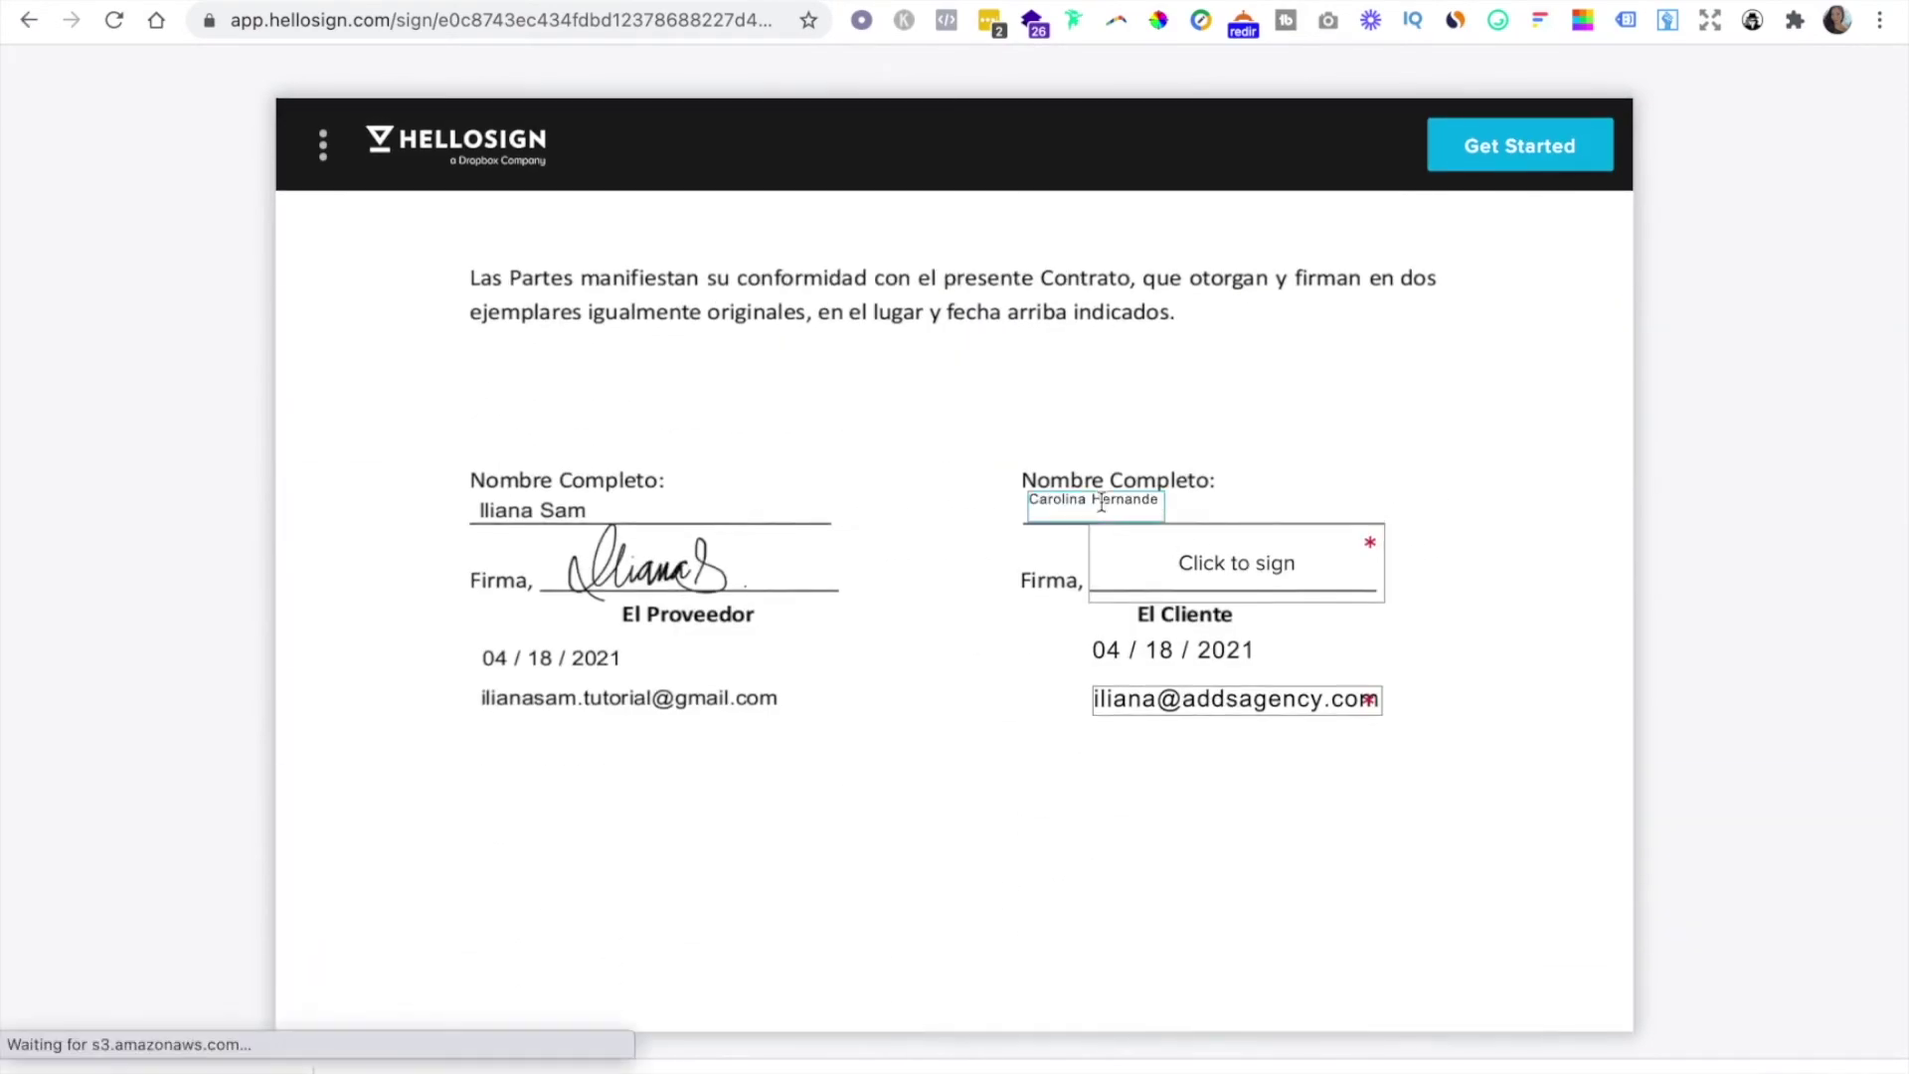
{"action": "left_click", "coordinate": [1102, 504]}
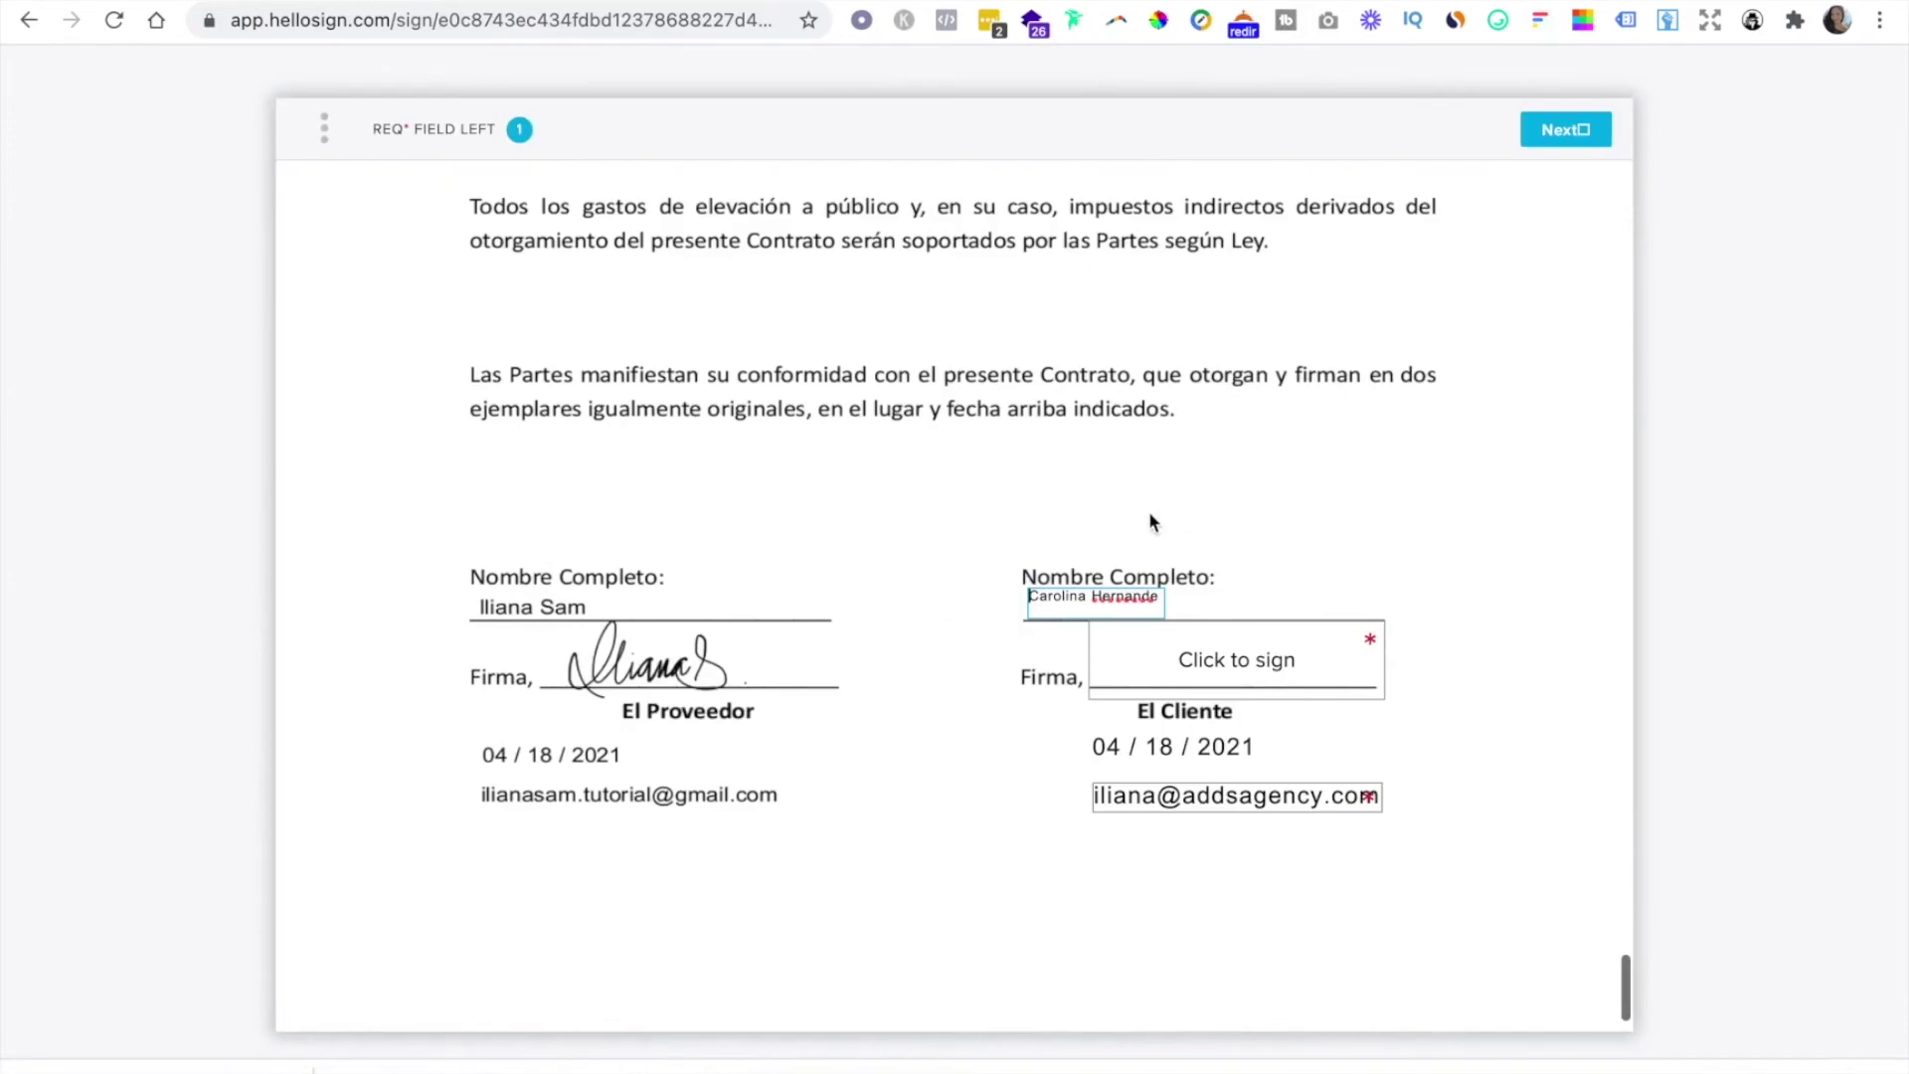
{"action": "left_click", "coordinate": [1200, 665]}
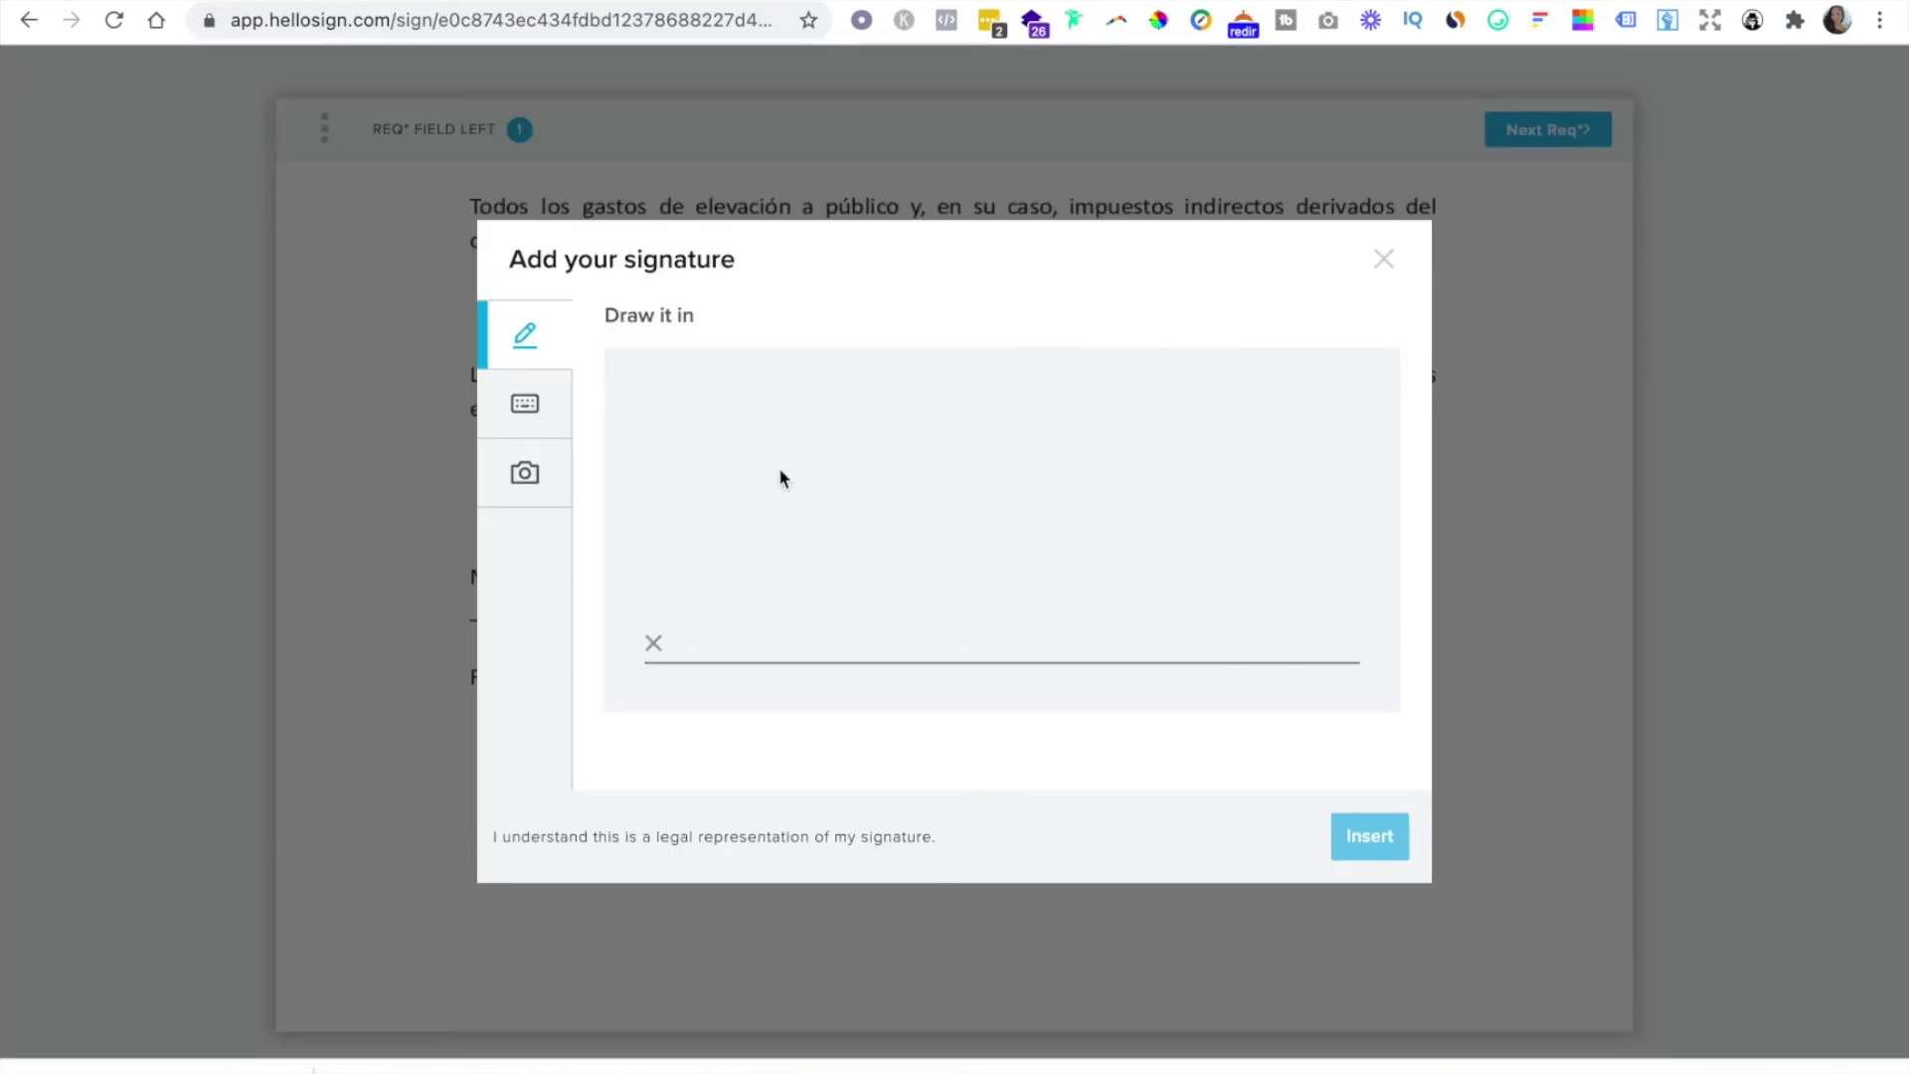
{"action": "mouse_move", "coordinate": [696, 587]}
{"action": "left_mouse_down"}
{"action": "mouse_move", "coordinate": [674, 505]}
{"action": "mouse_move", "coordinate": [777, 629]}
{"action": "left_mouse_up"}
{"action": "mouse_move", "coordinate": [785, 557]}
{"action": "left_mouse_down"}
{"action": "mouse_move", "coordinate": [778, 621]}
{"action": "mouse_move", "coordinate": [813, 563]}
{"action": "mouse_move", "coordinate": [838, 602]}
{"action": "left_mouse_up"}
{"action": "mouse_move", "coordinate": [867, 617]}
{"action": "left_mouse_down"}
{"action": "mouse_move", "coordinate": [913, 503]}
{"action": "mouse_move", "coordinate": [959, 587]}
{"action": "mouse_move", "coordinate": [1046, 567]}
{"action": "left_mouse_up"}
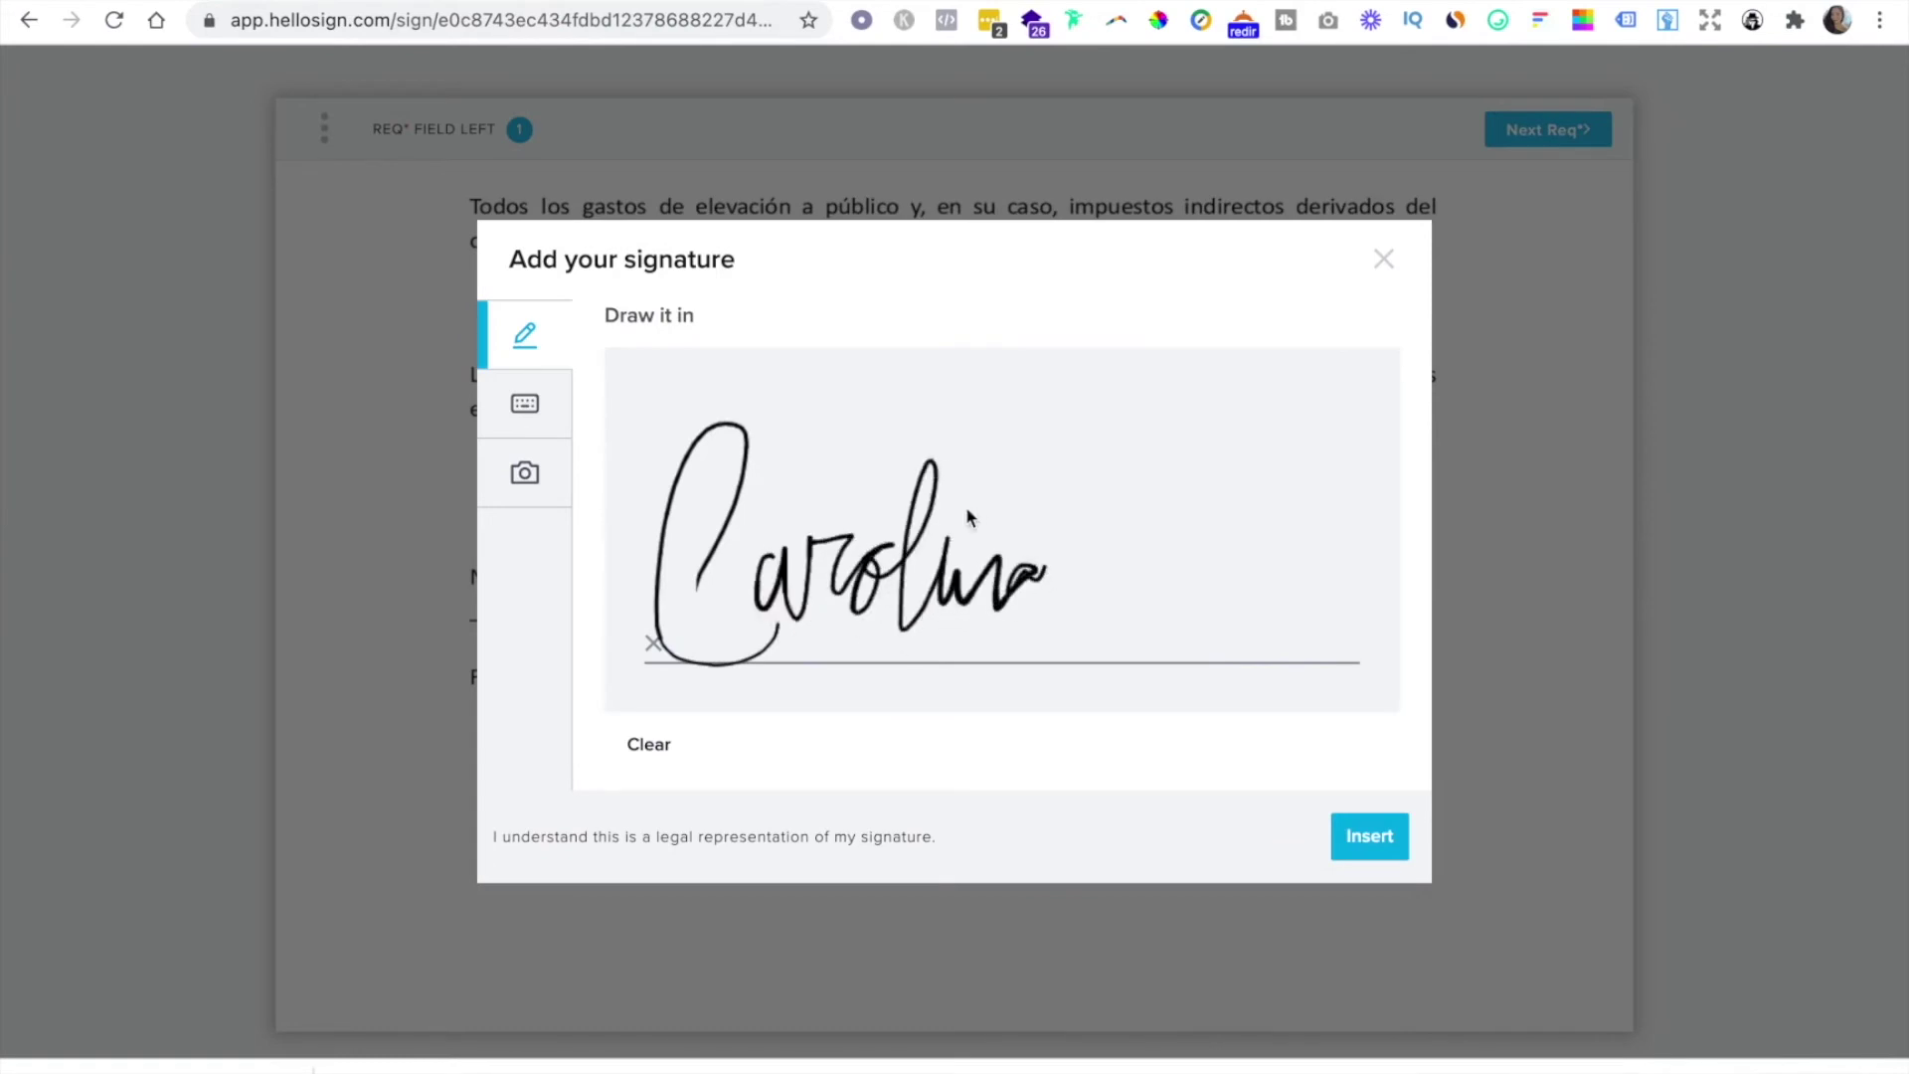
{"action": "left_click", "coordinate": [1374, 851]}
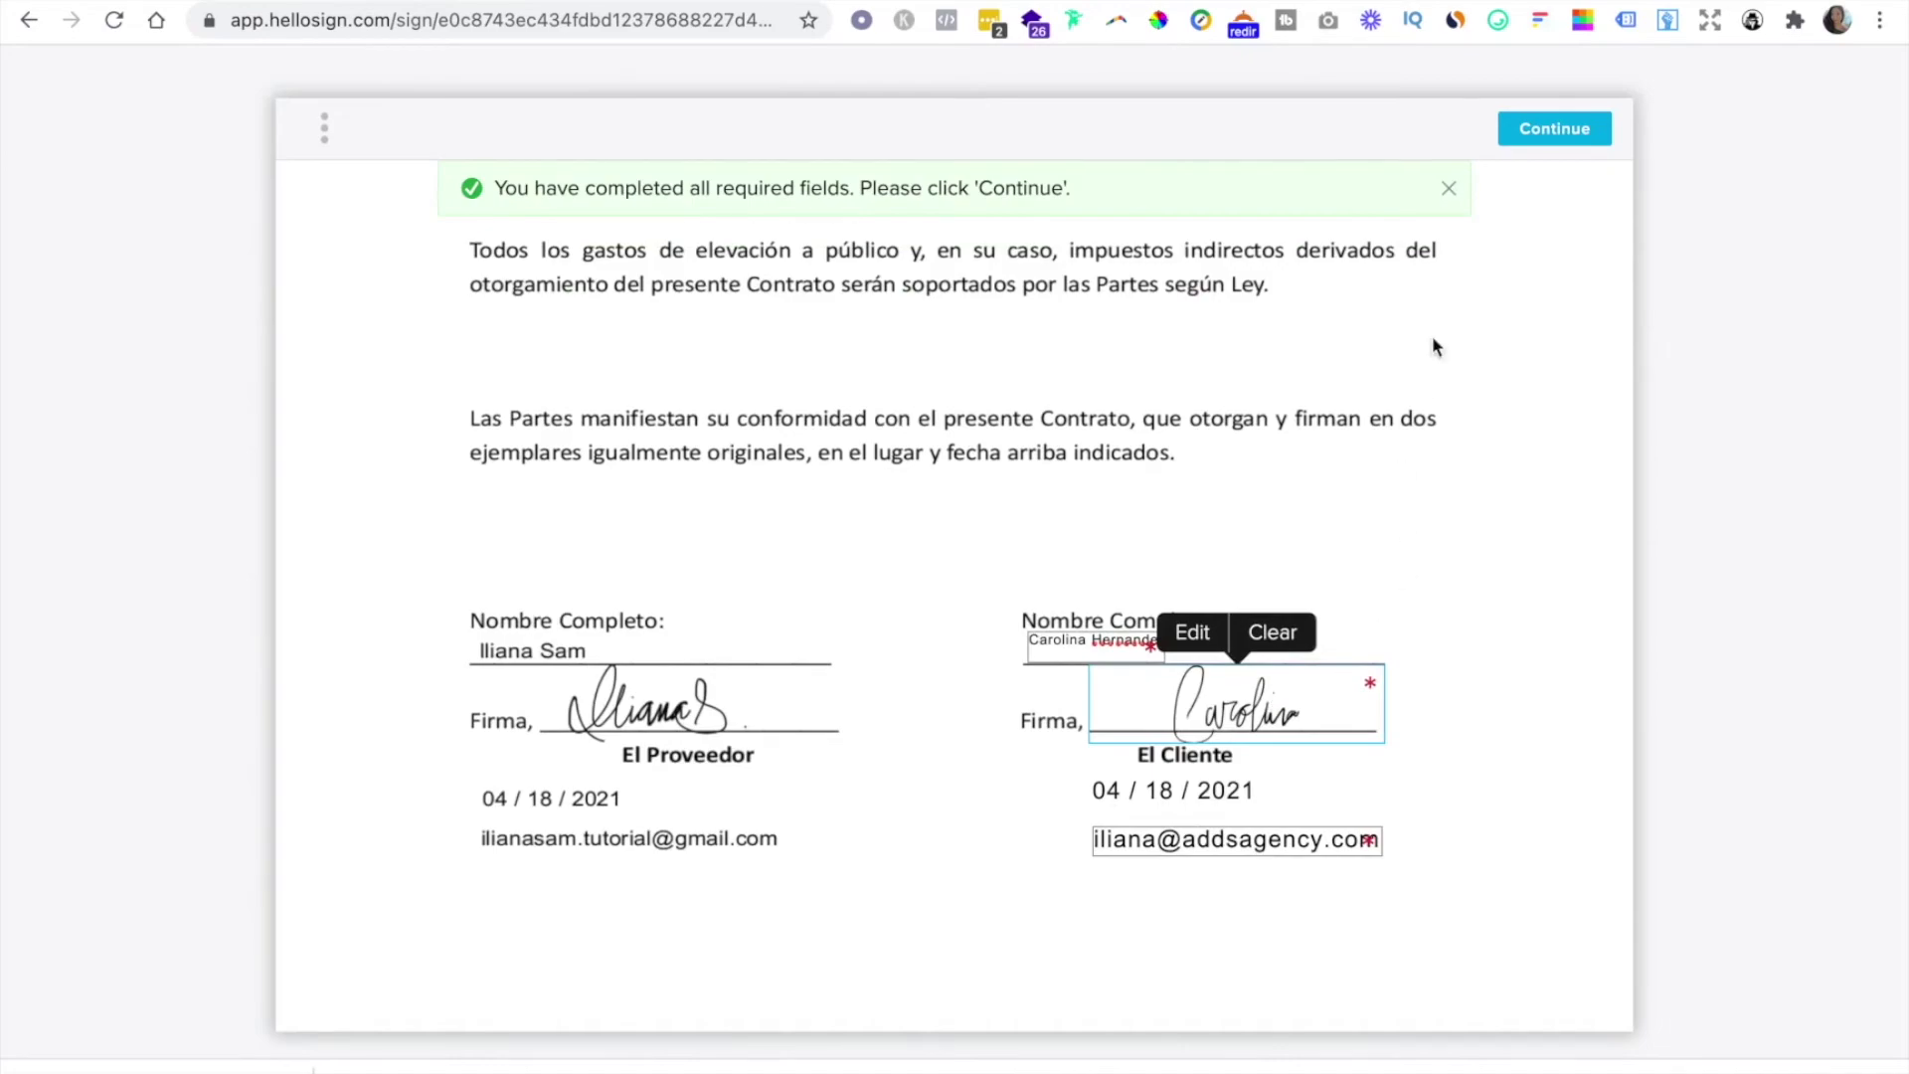
Continue to the final review, look over the contract's first pages and agree to be legally bound by it
{"action": "left_click", "coordinate": [1563, 134]}
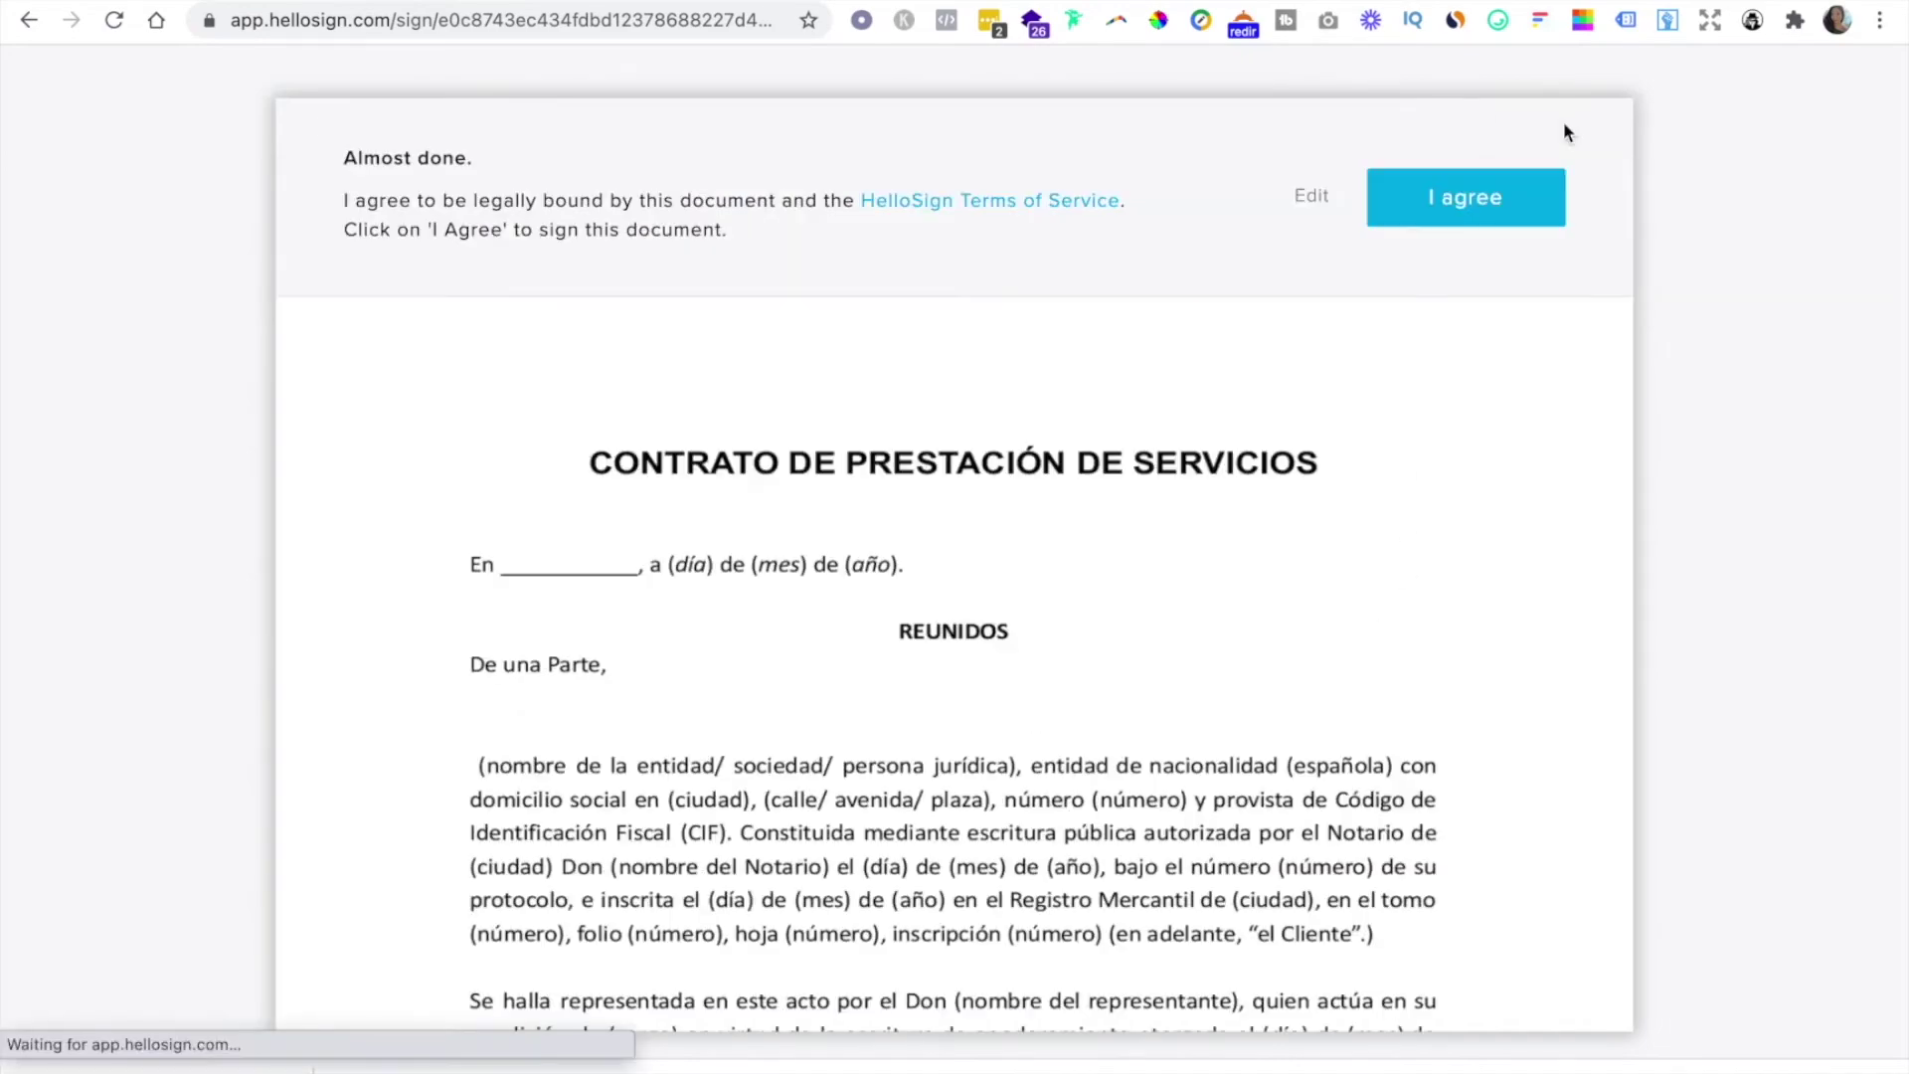
{"action": "scroll", "coordinate": [1358, 587], "scroll_direction": "down", "scroll_amount": 5}
{"action": "scroll", "coordinate": [1358, 584], "scroll_direction": "down", "scroll_amount": 15}
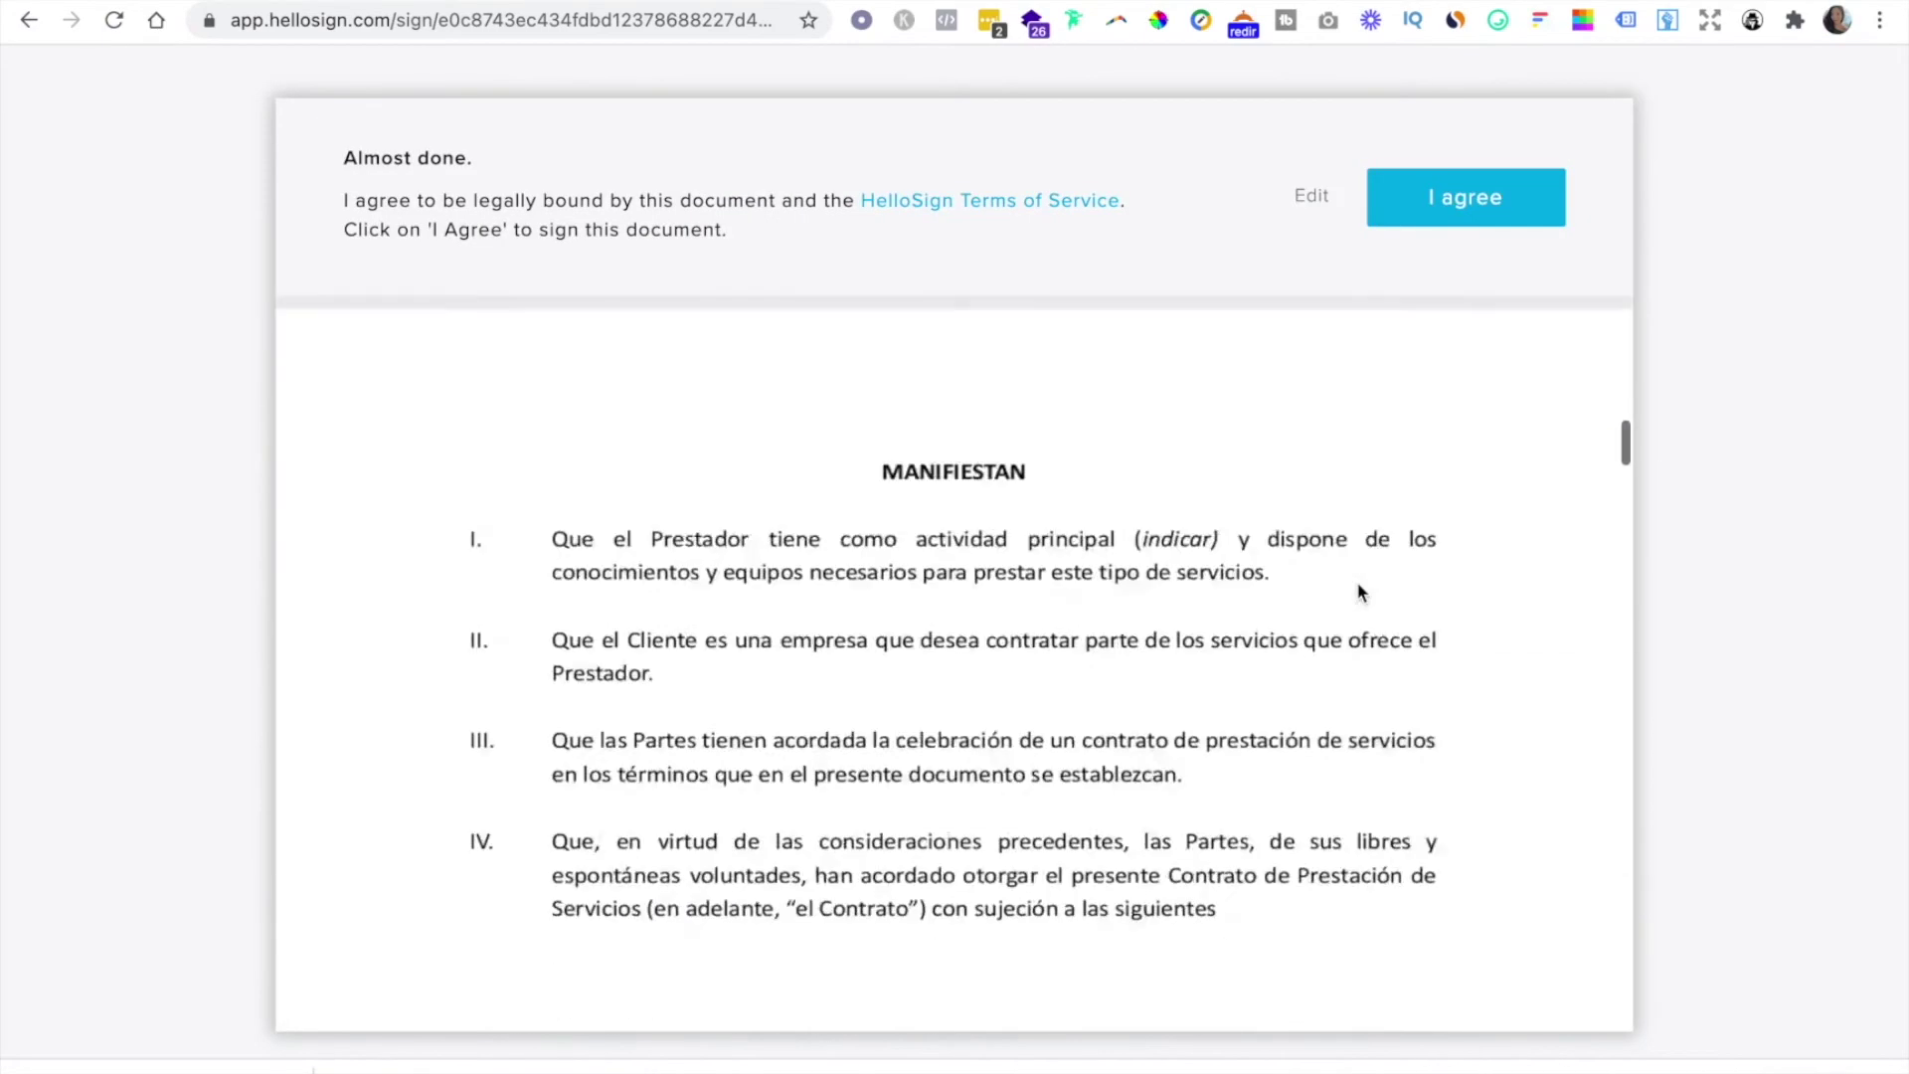
{"action": "scroll", "coordinate": [1358, 584], "scroll_direction": "up", "scroll_amount": 15}
{"action": "scroll", "coordinate": [1359, 587], "scroll_direction": "up", "scroll_amount": 5}
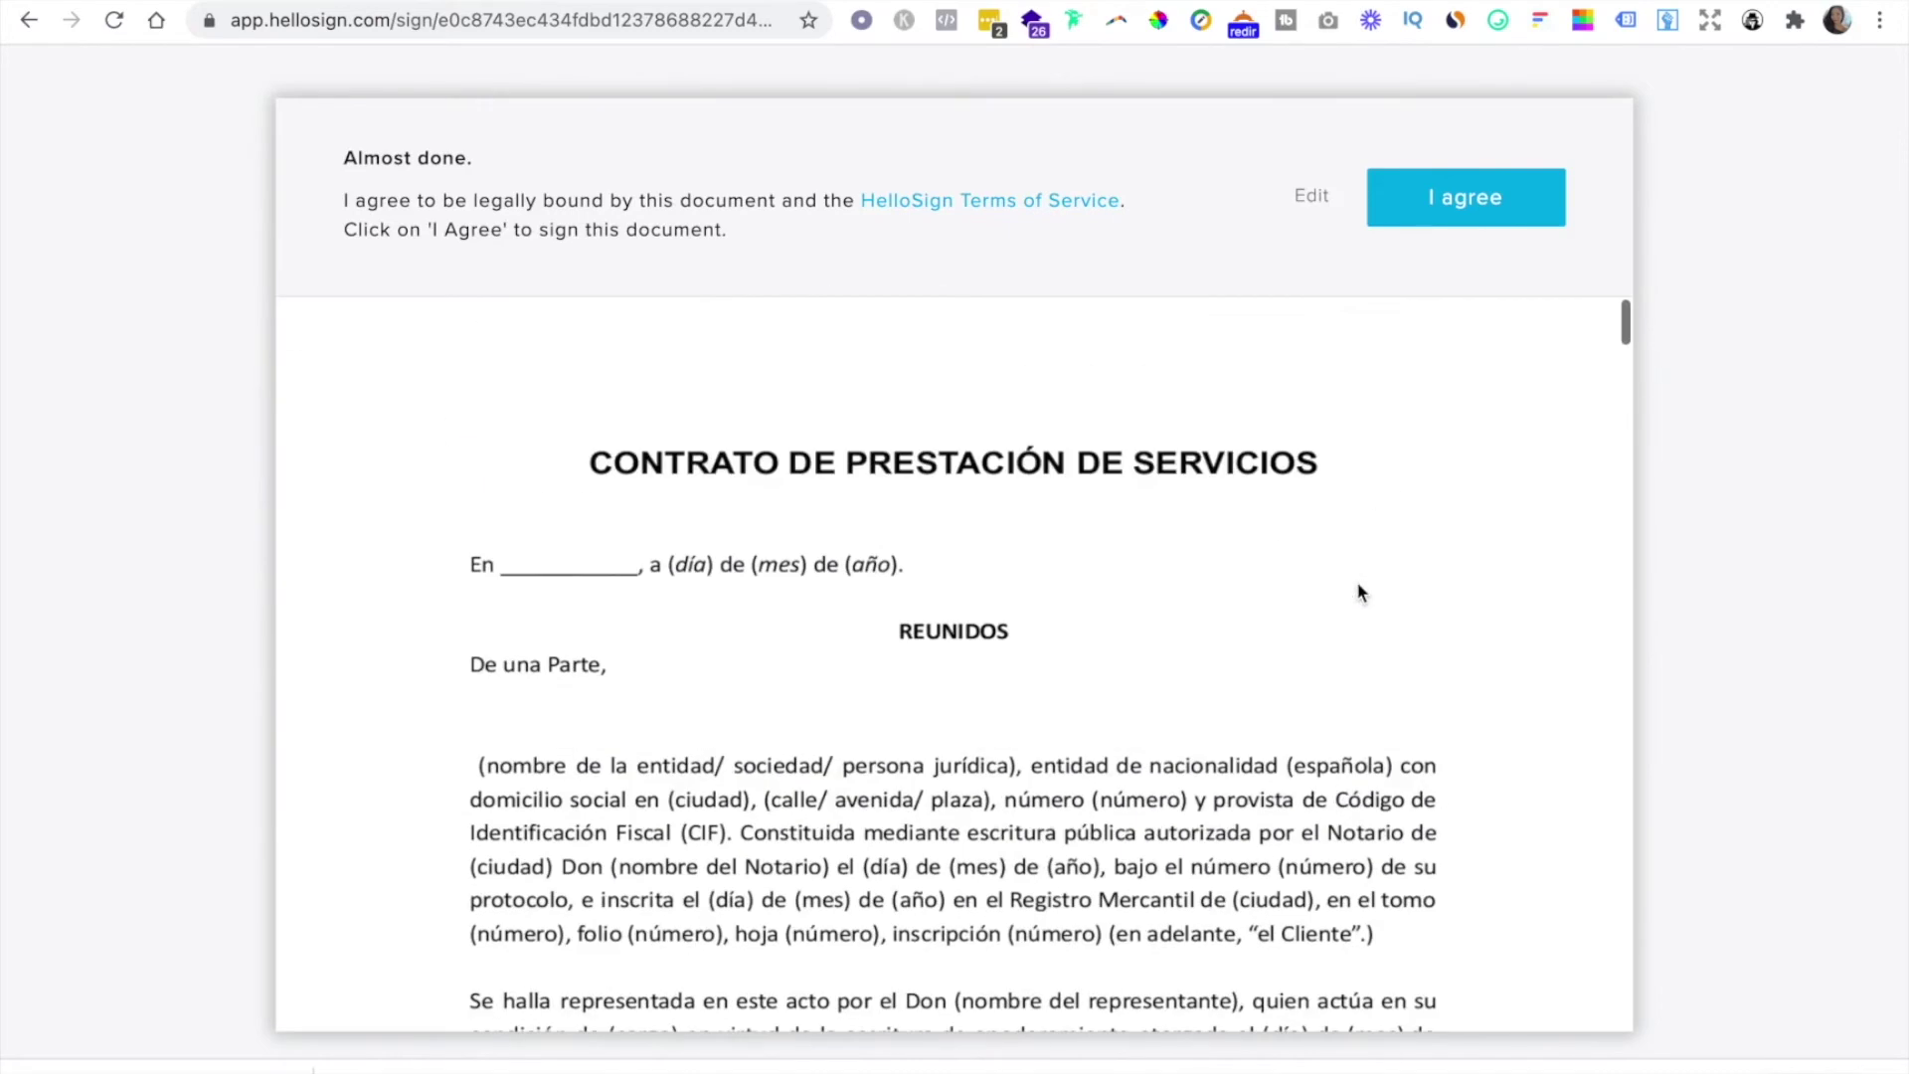
{"action": "left_click", "coordinate": [1450, 203]}
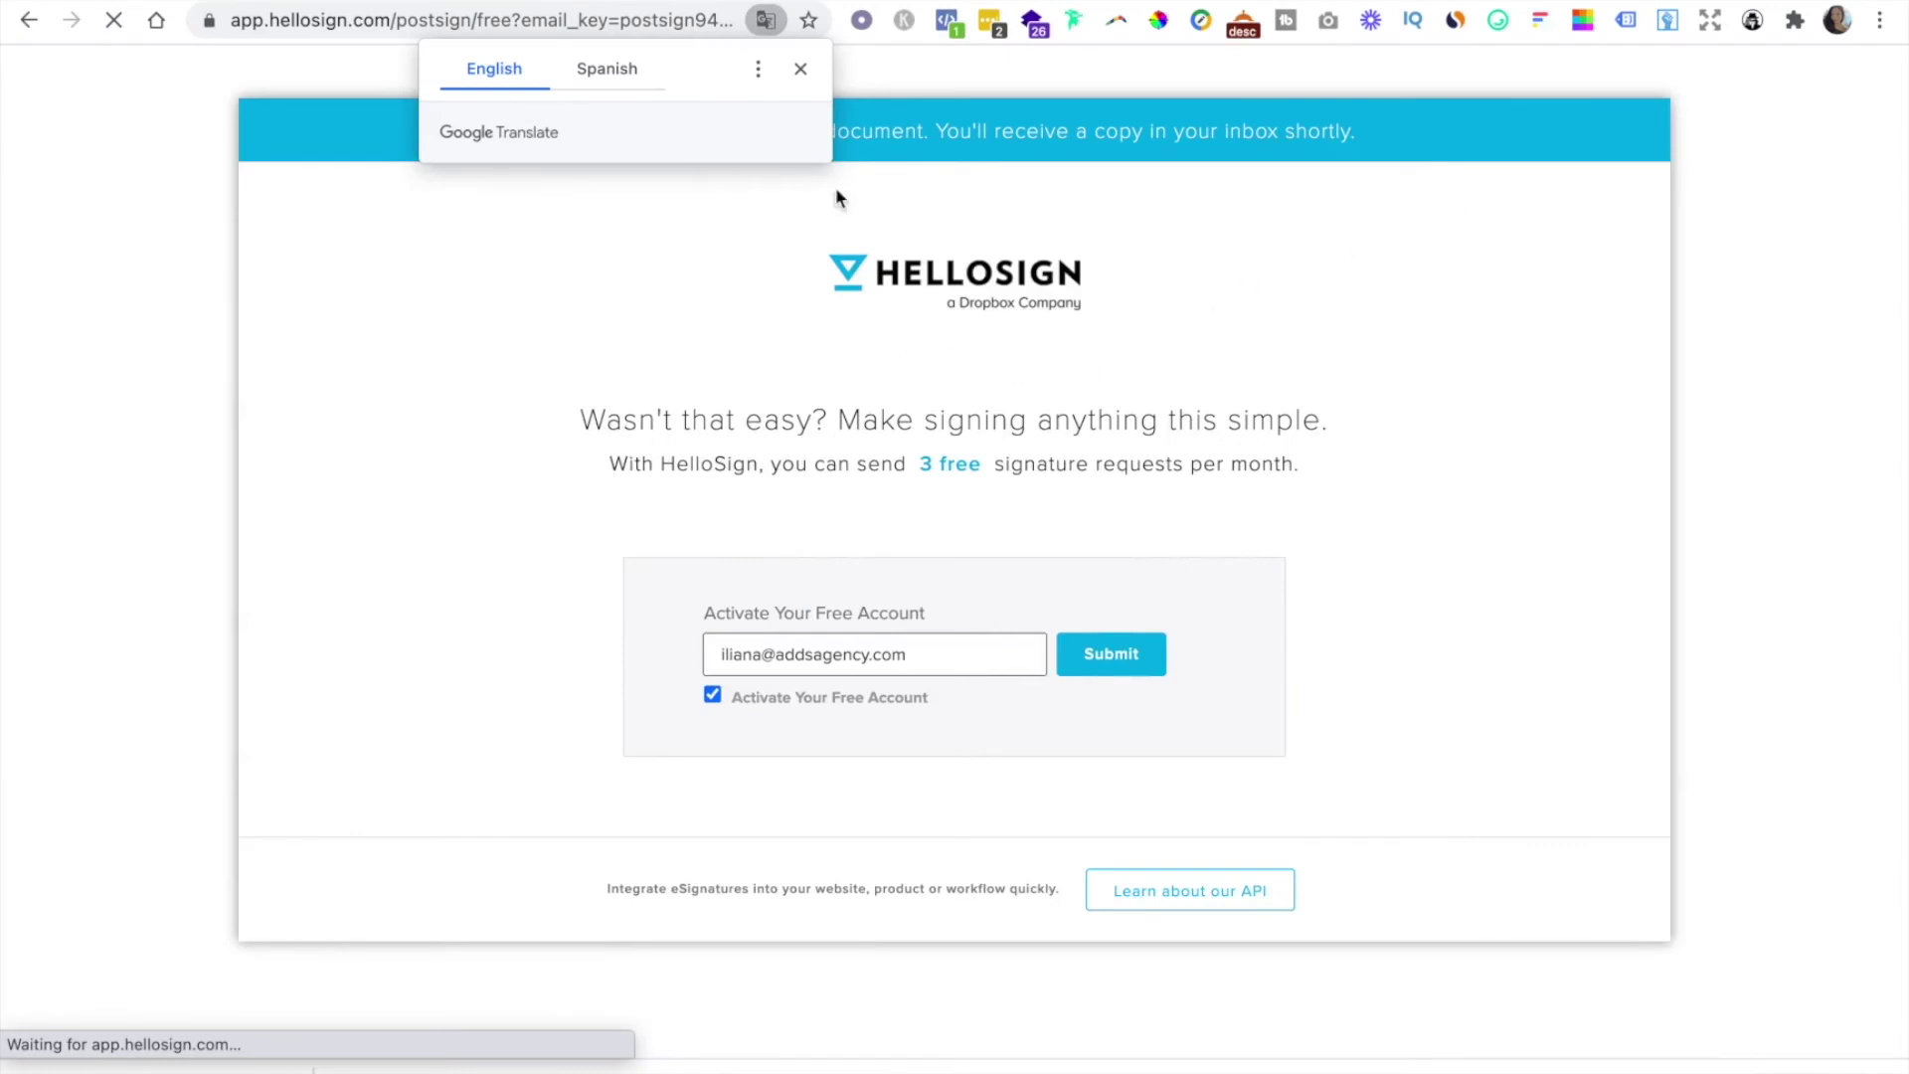
{"action": "left_click", "coordinate": [804, 75]}
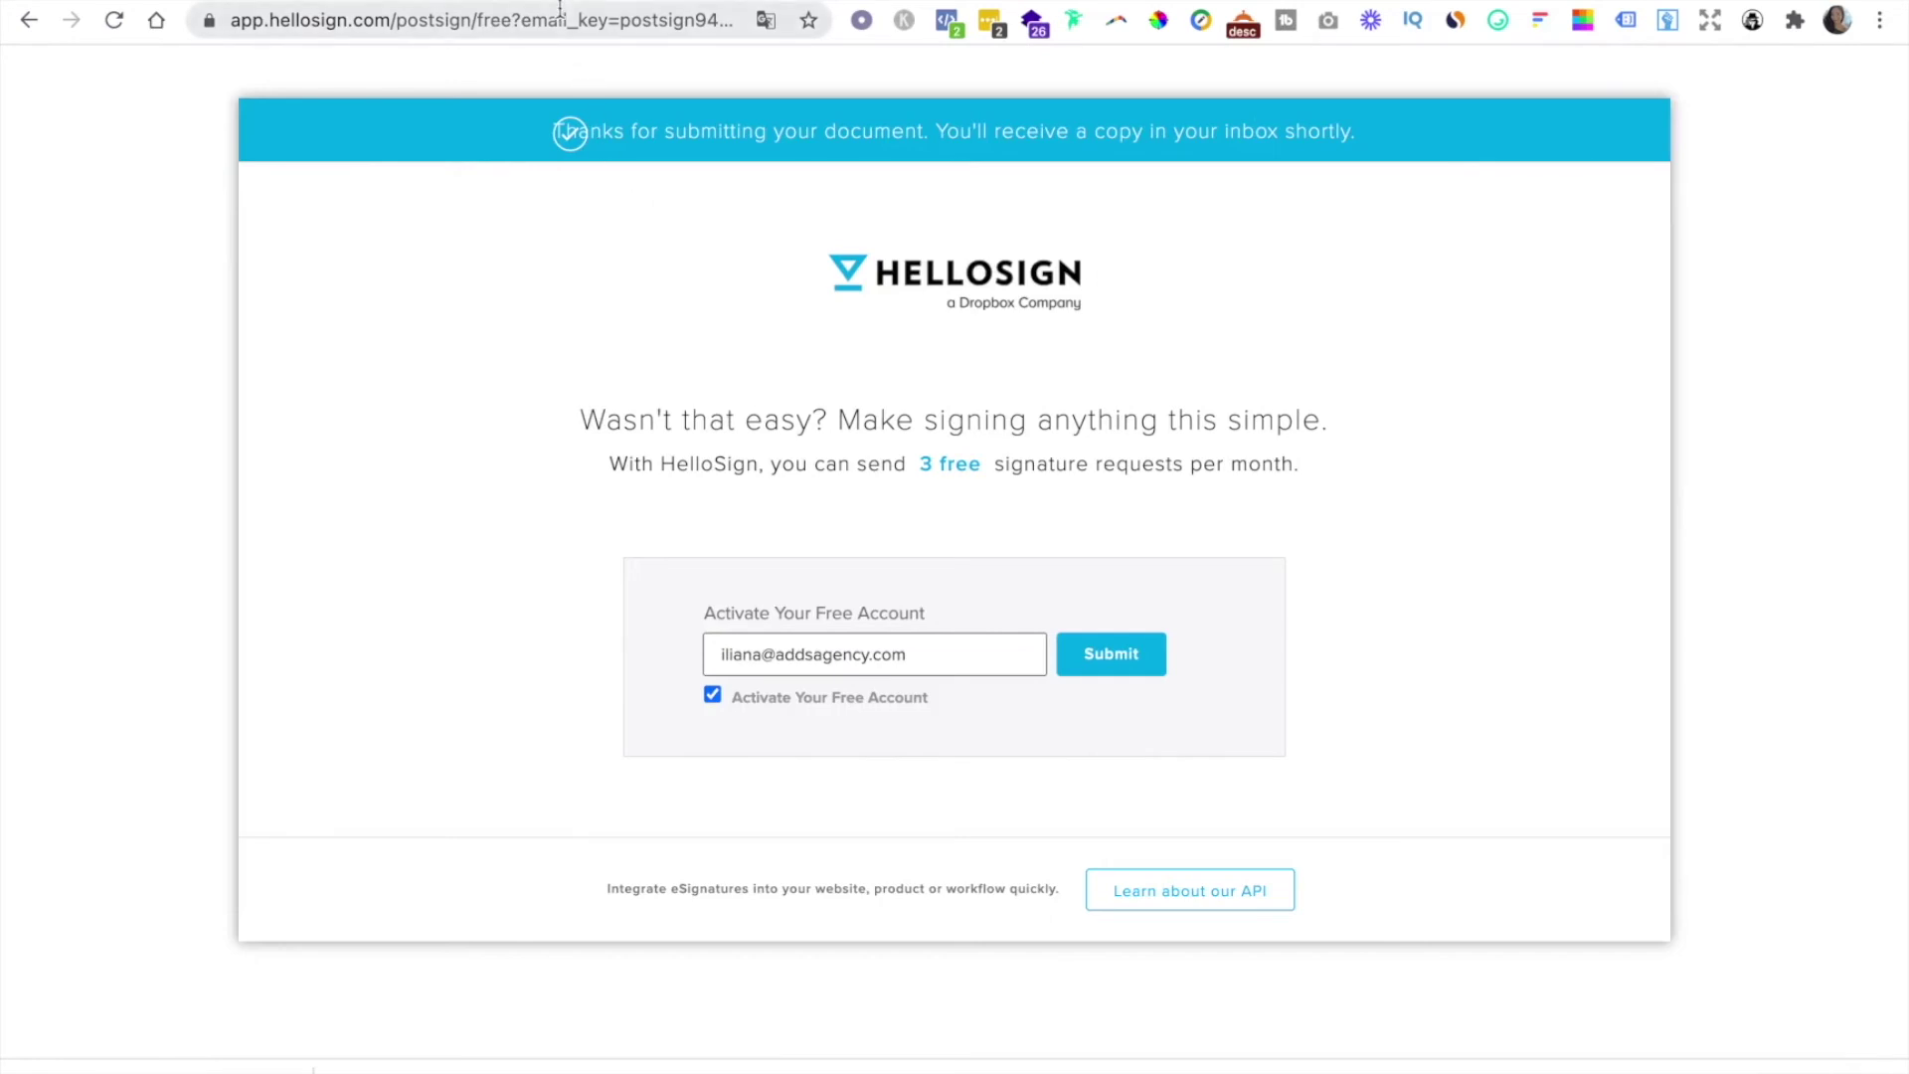
Switch to the sender's Gmail, read HelloSign's notice about the client viewing the contract and return to the inbox
{"action": "left_click", "coordinate": [772, 2]}
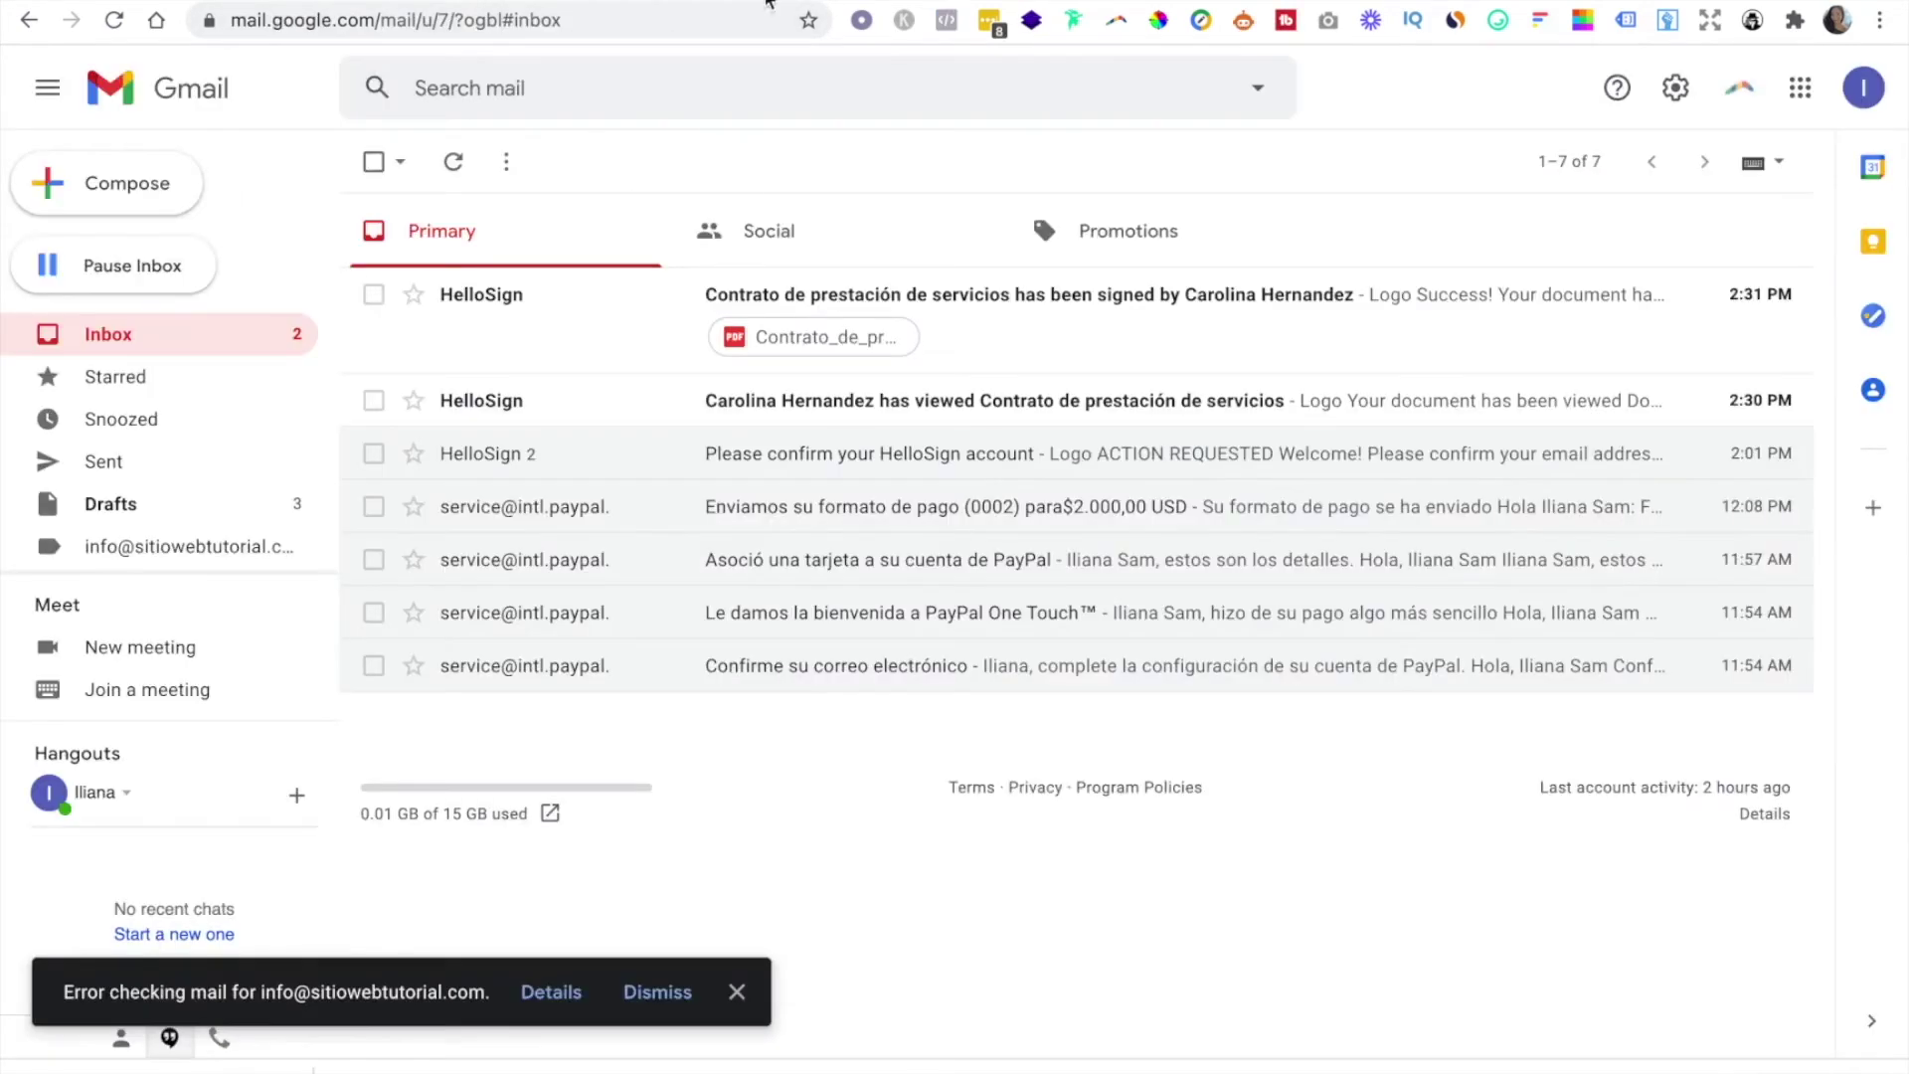
{"action": "left_click", "coordinate": [568, 402]}
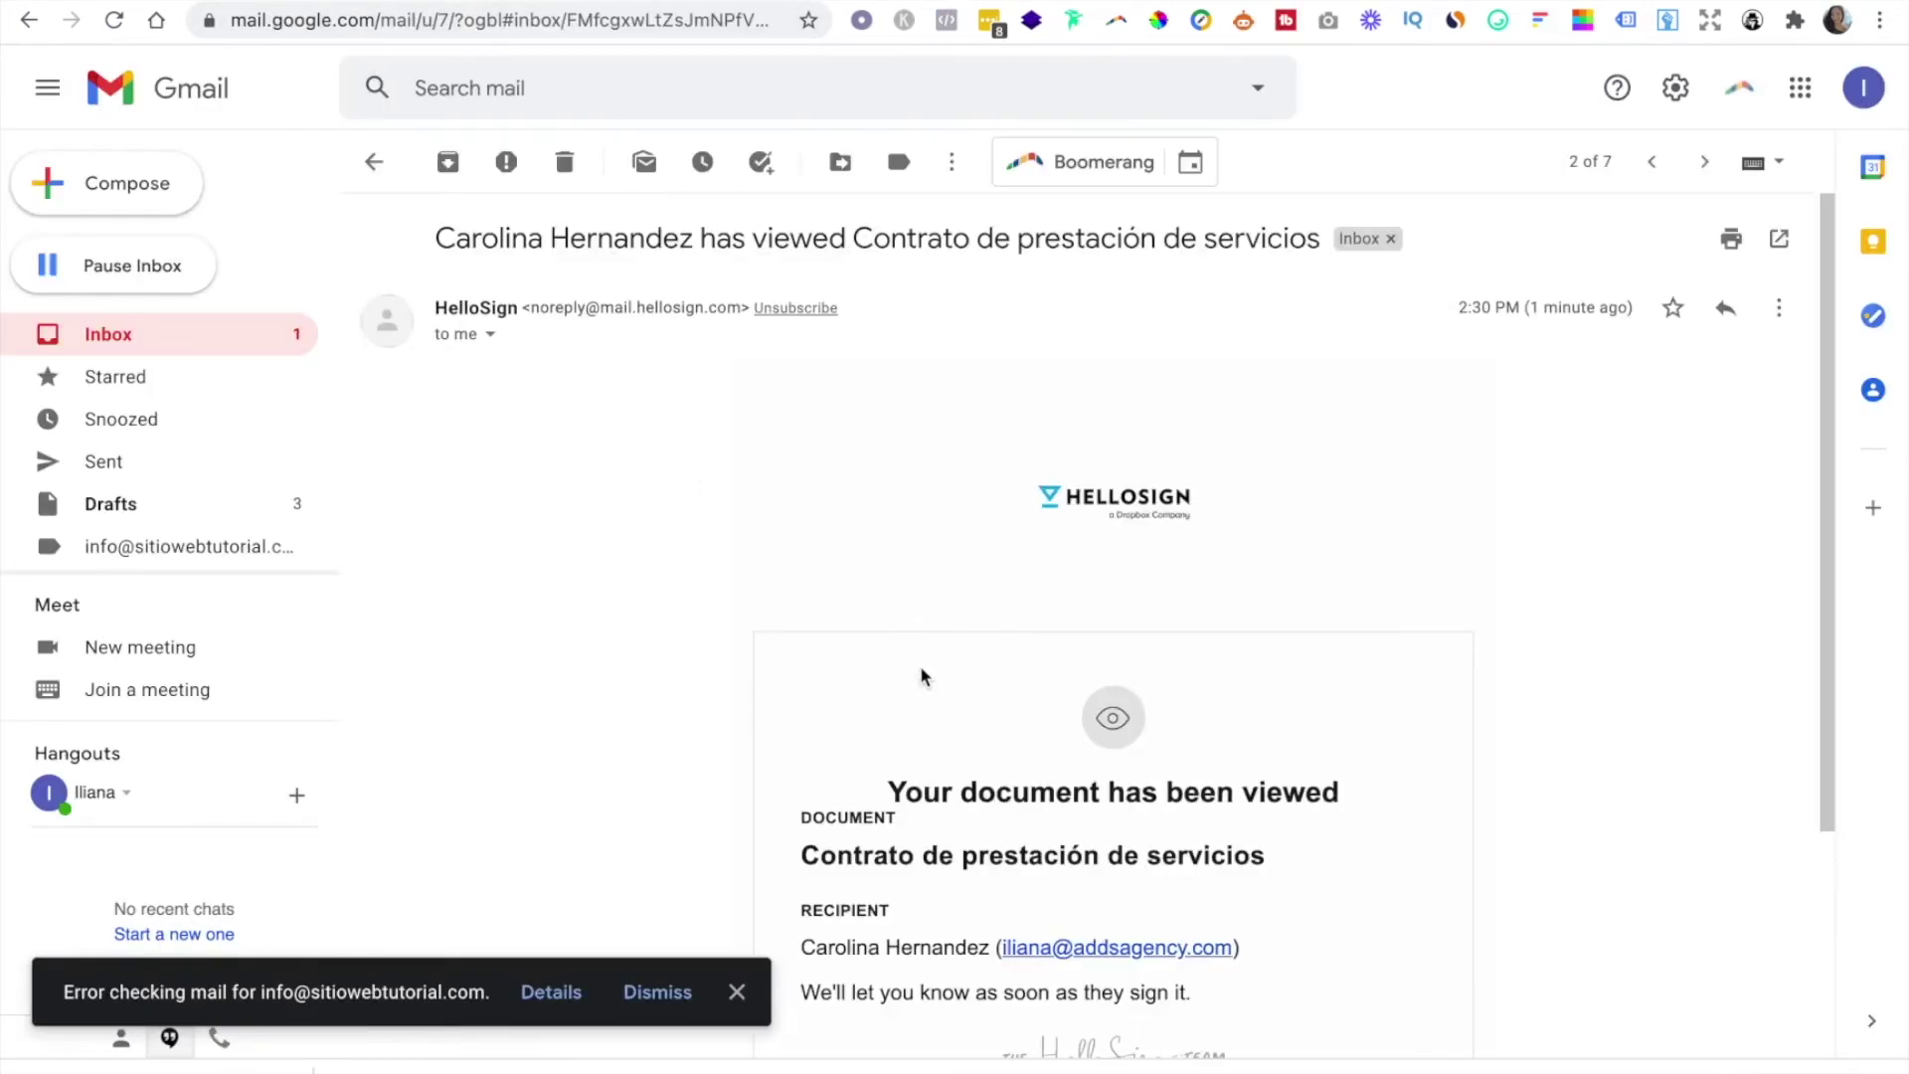
{"action": "scroll", "coordinate": [925, 686], "scroll_direction": "down", "scroll_amount": 3}
{"action": "scroll", "coordinate": [946, 823], "scroll_direction": "up", "scroll_amount": 3}
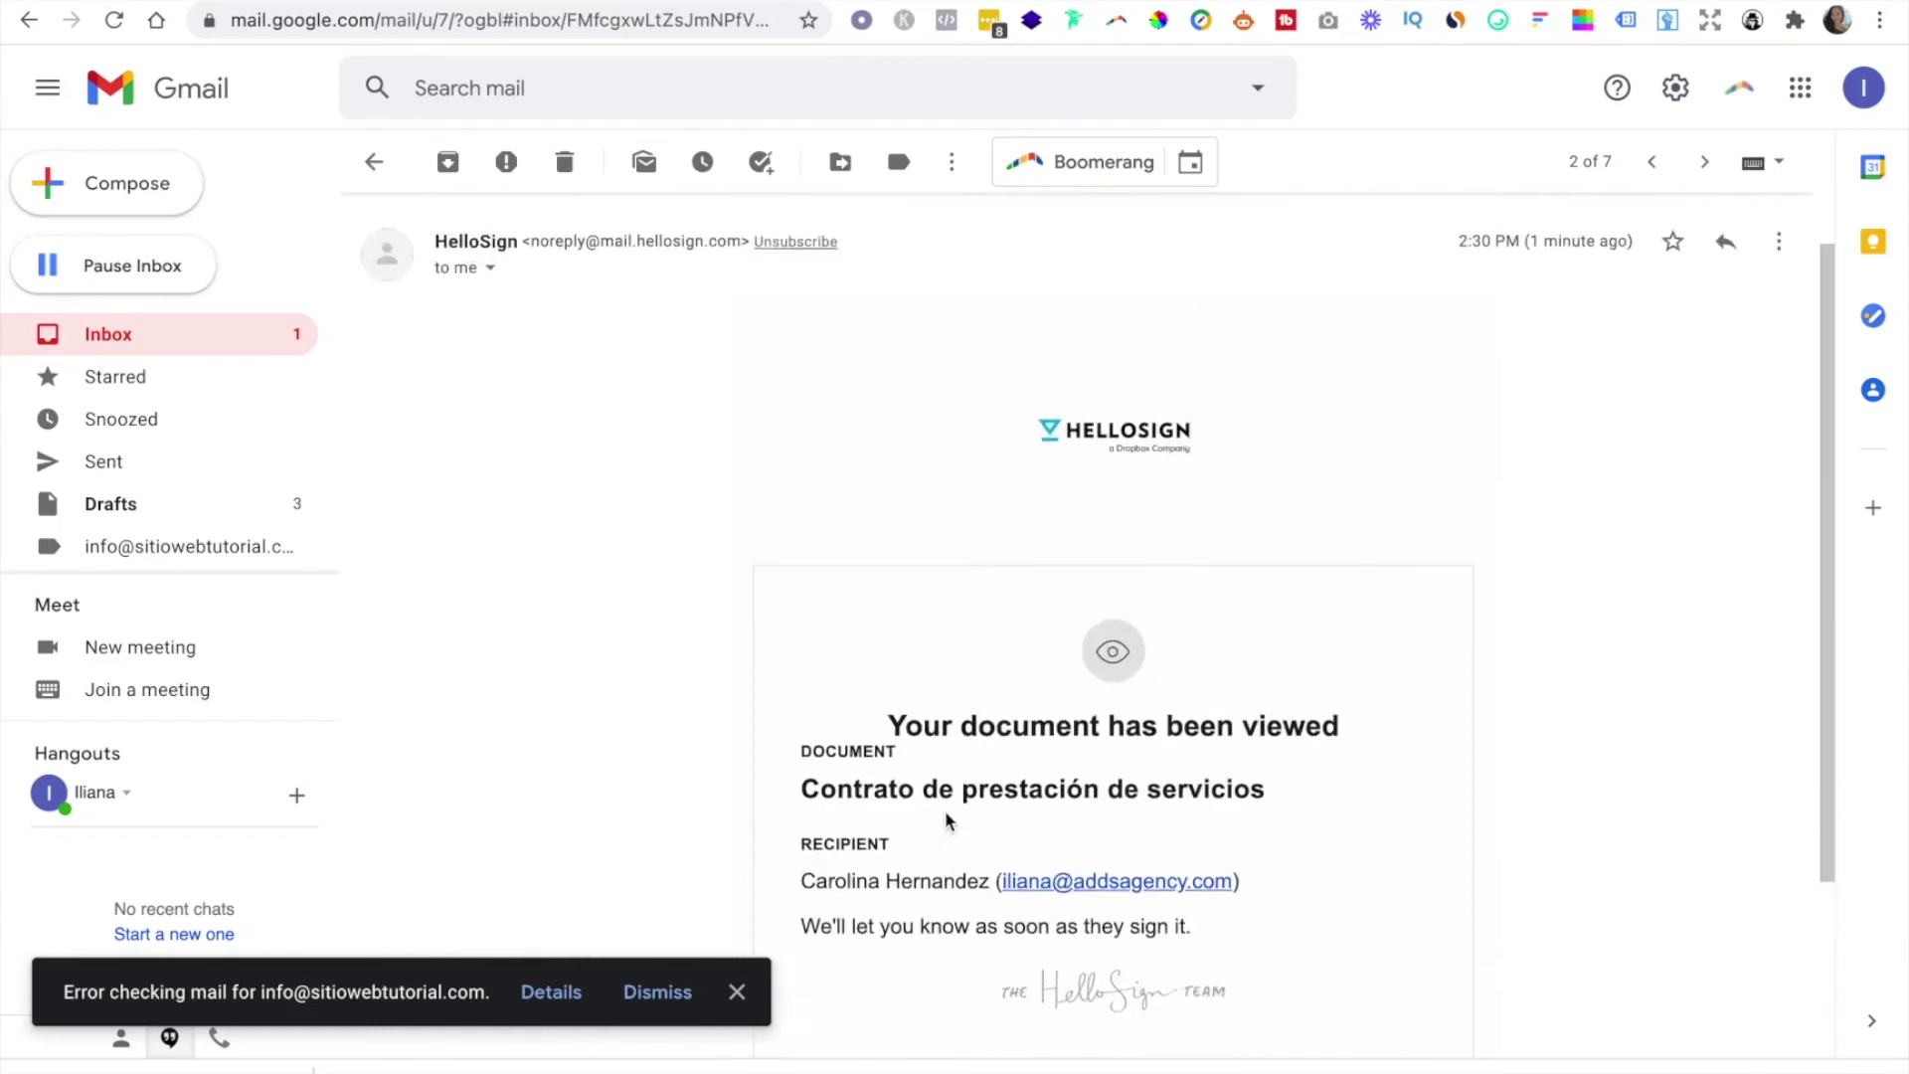
{"action": "scroll", "coordinate": [1079, 792], "scroll_direction": "up", "scroll_amount": 1}
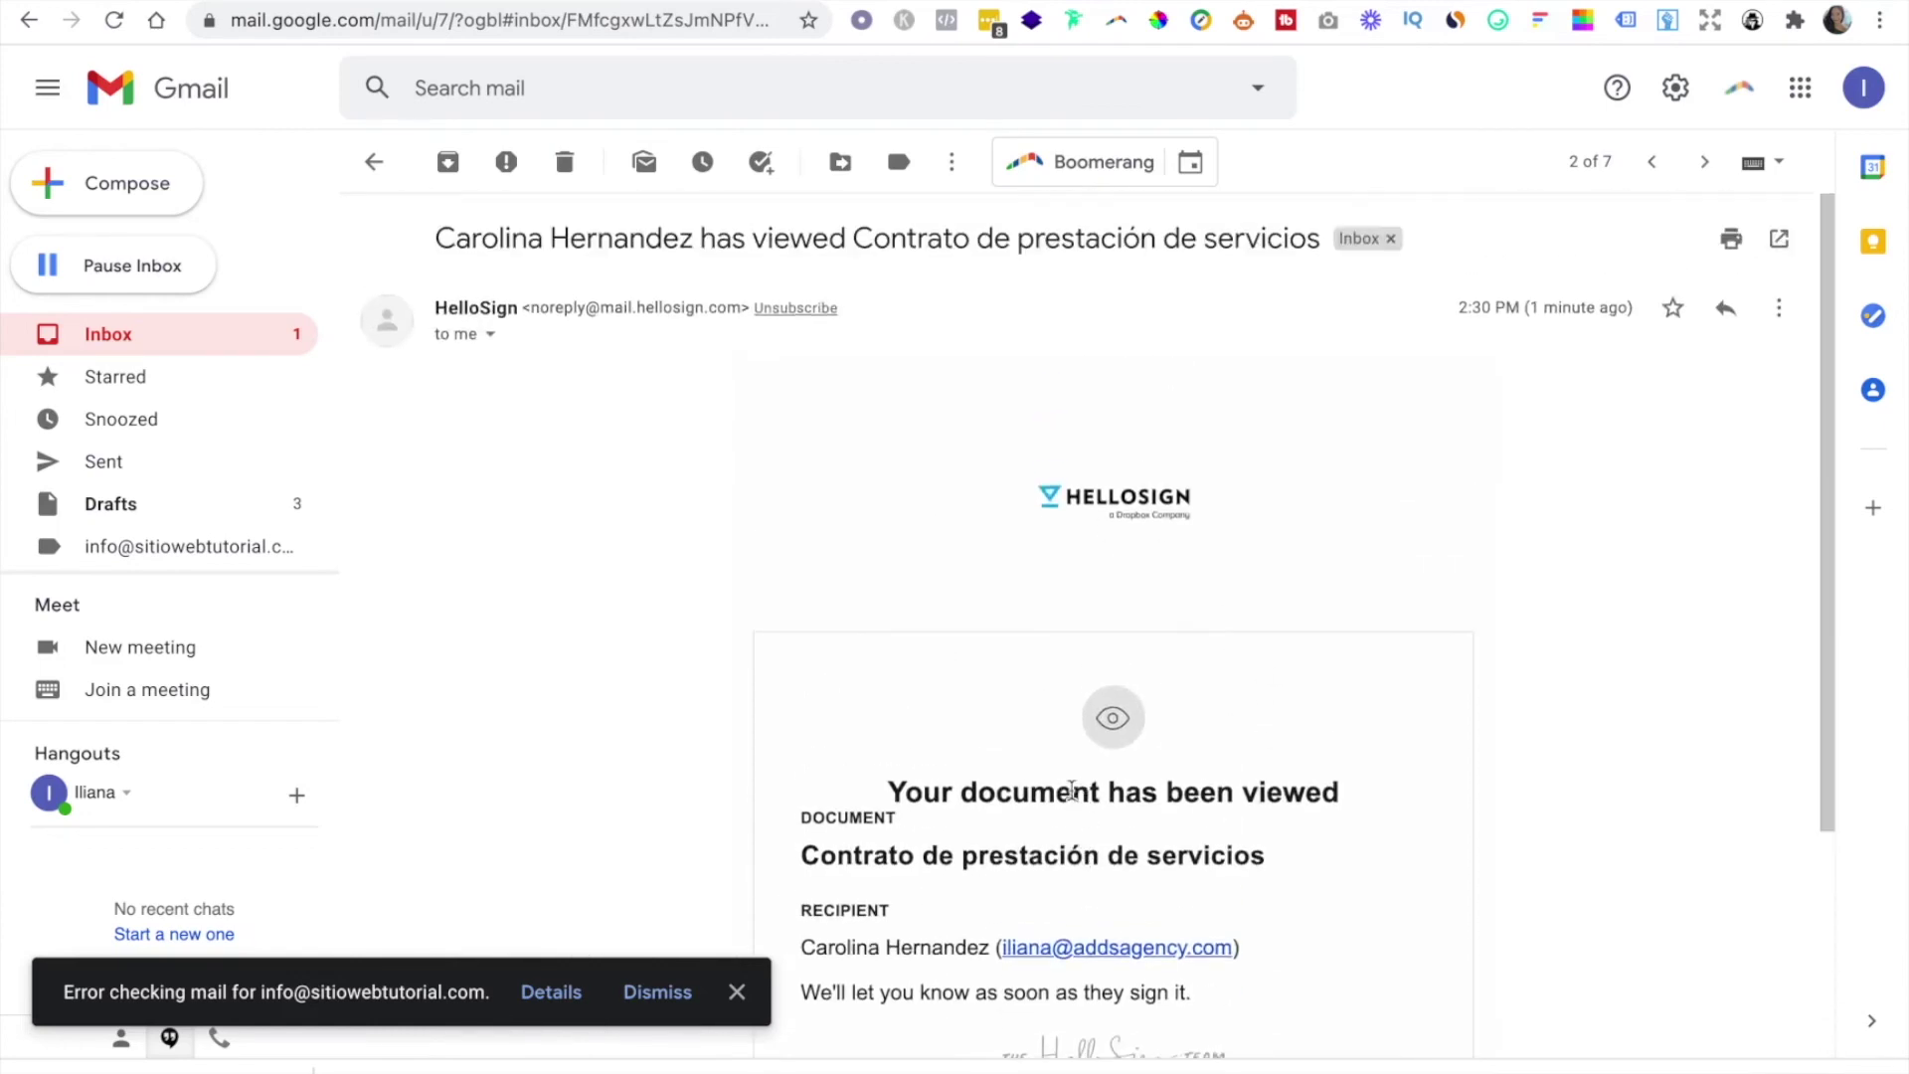
{"action": "left_click", "coordinate": [375, 165]}
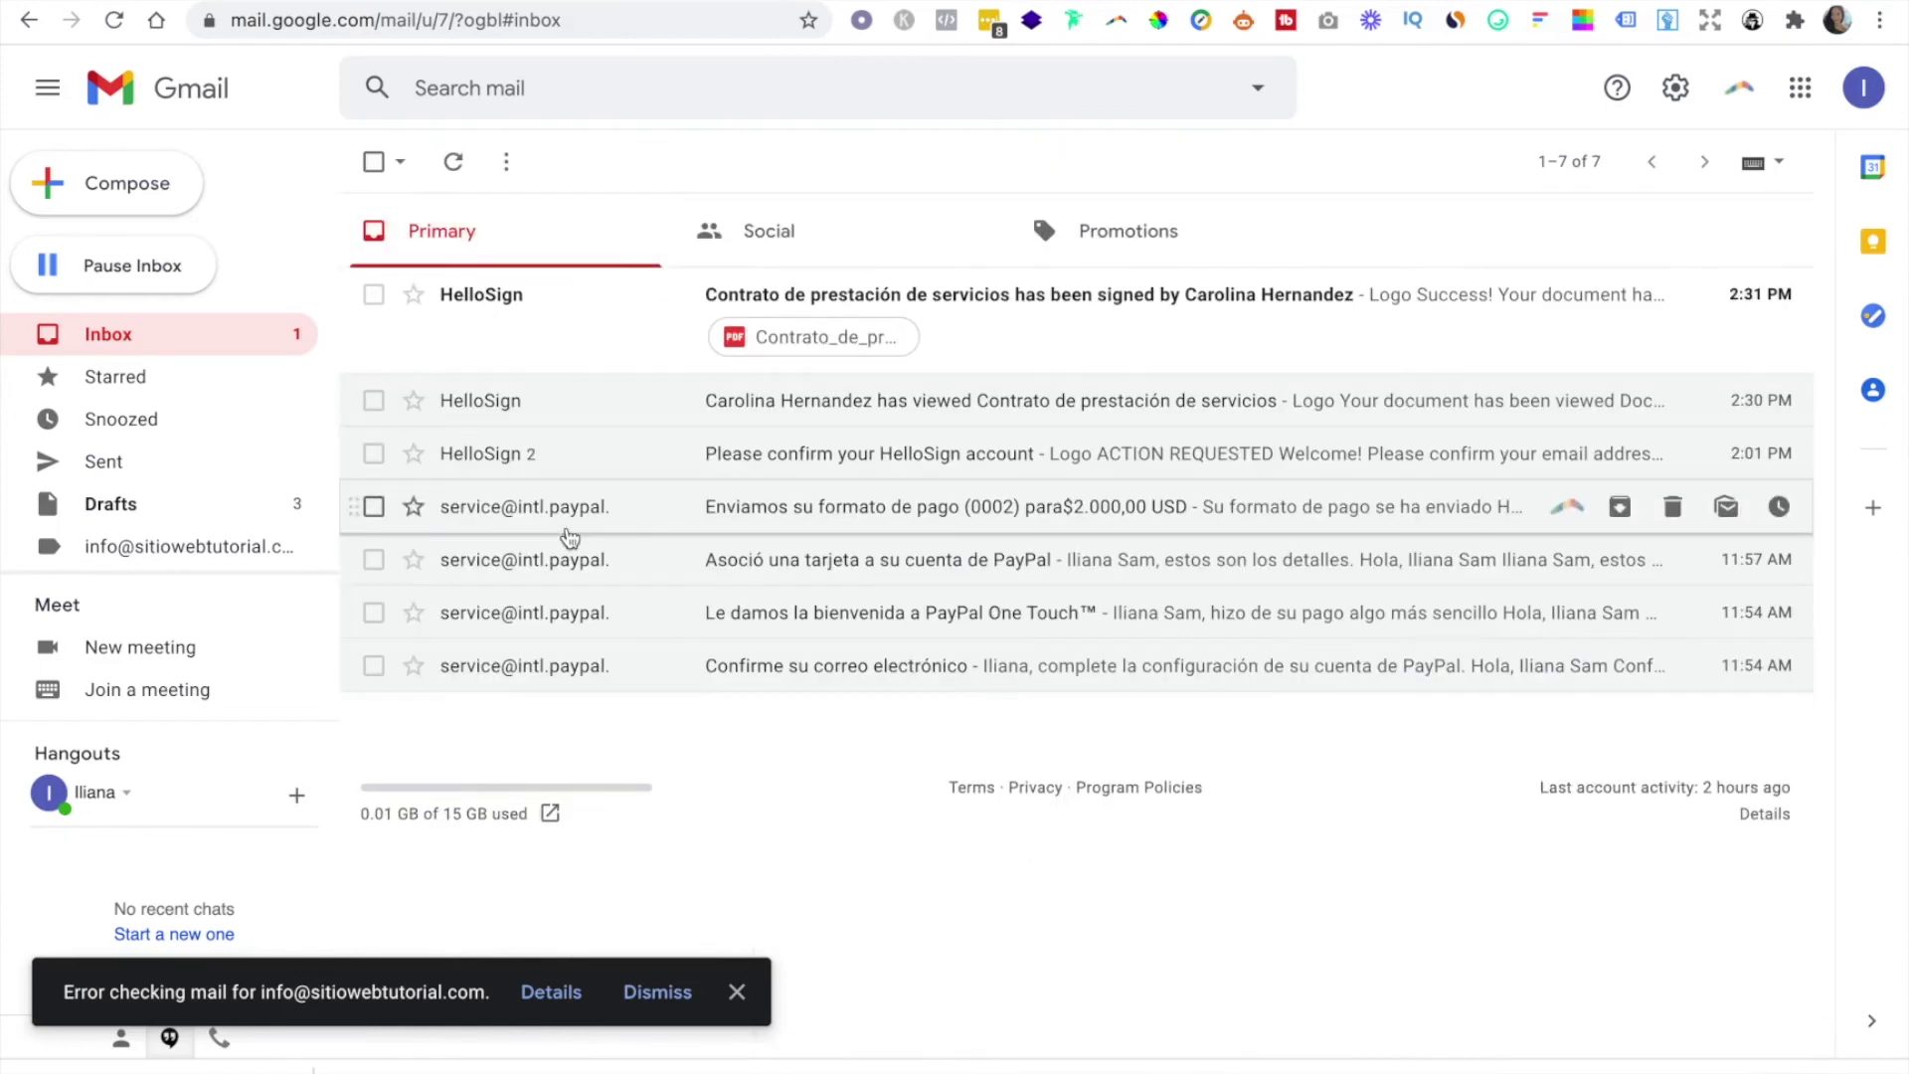
Read HelloSign's email about the signed contract and open the signed document, signing in to HelloSign with Google
{"action": "left_click", "coordinate": [628, 326]}
{"action": "scroll", "coordinate": [943, 632], "scroll_direction": "down", "scroll_amount": 5}
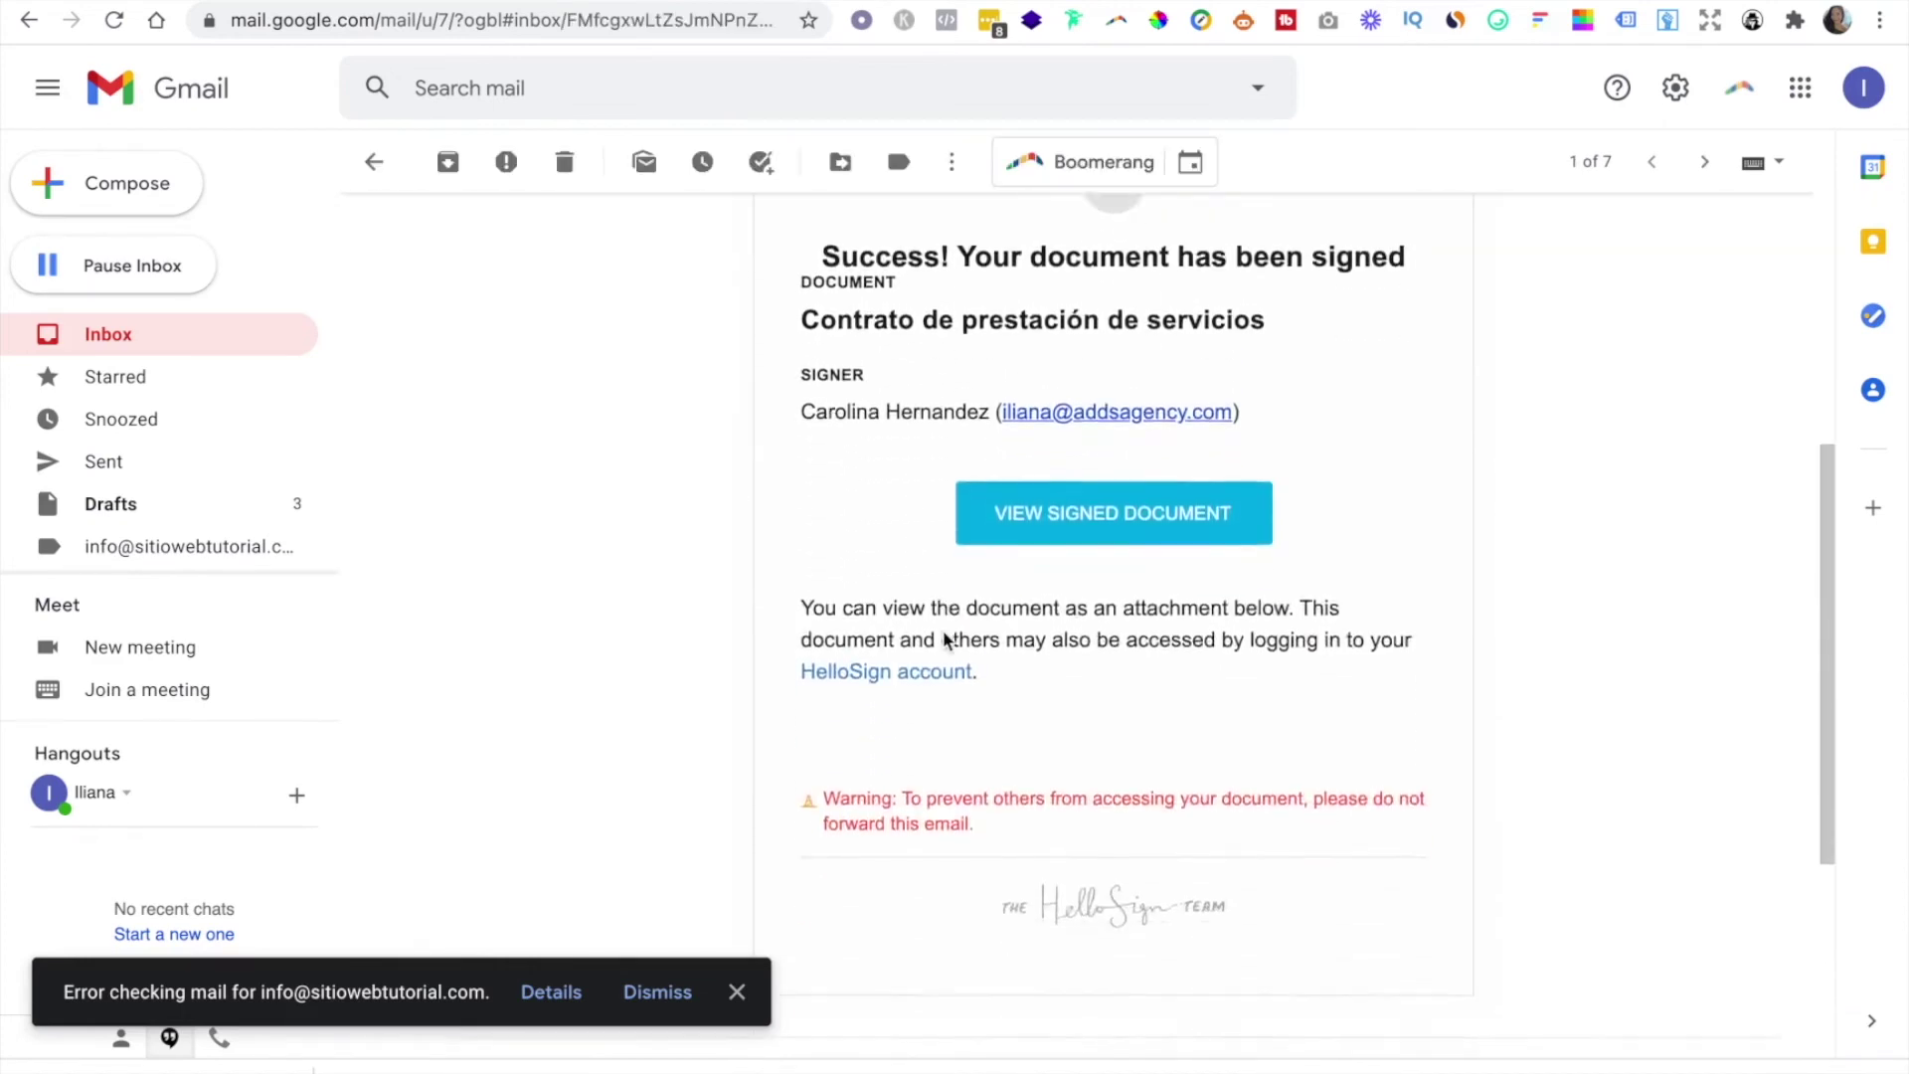
{"action": "scroll", "coordinate": [940, 640], "scroll_direction": "up", "scroll_amount": 3}
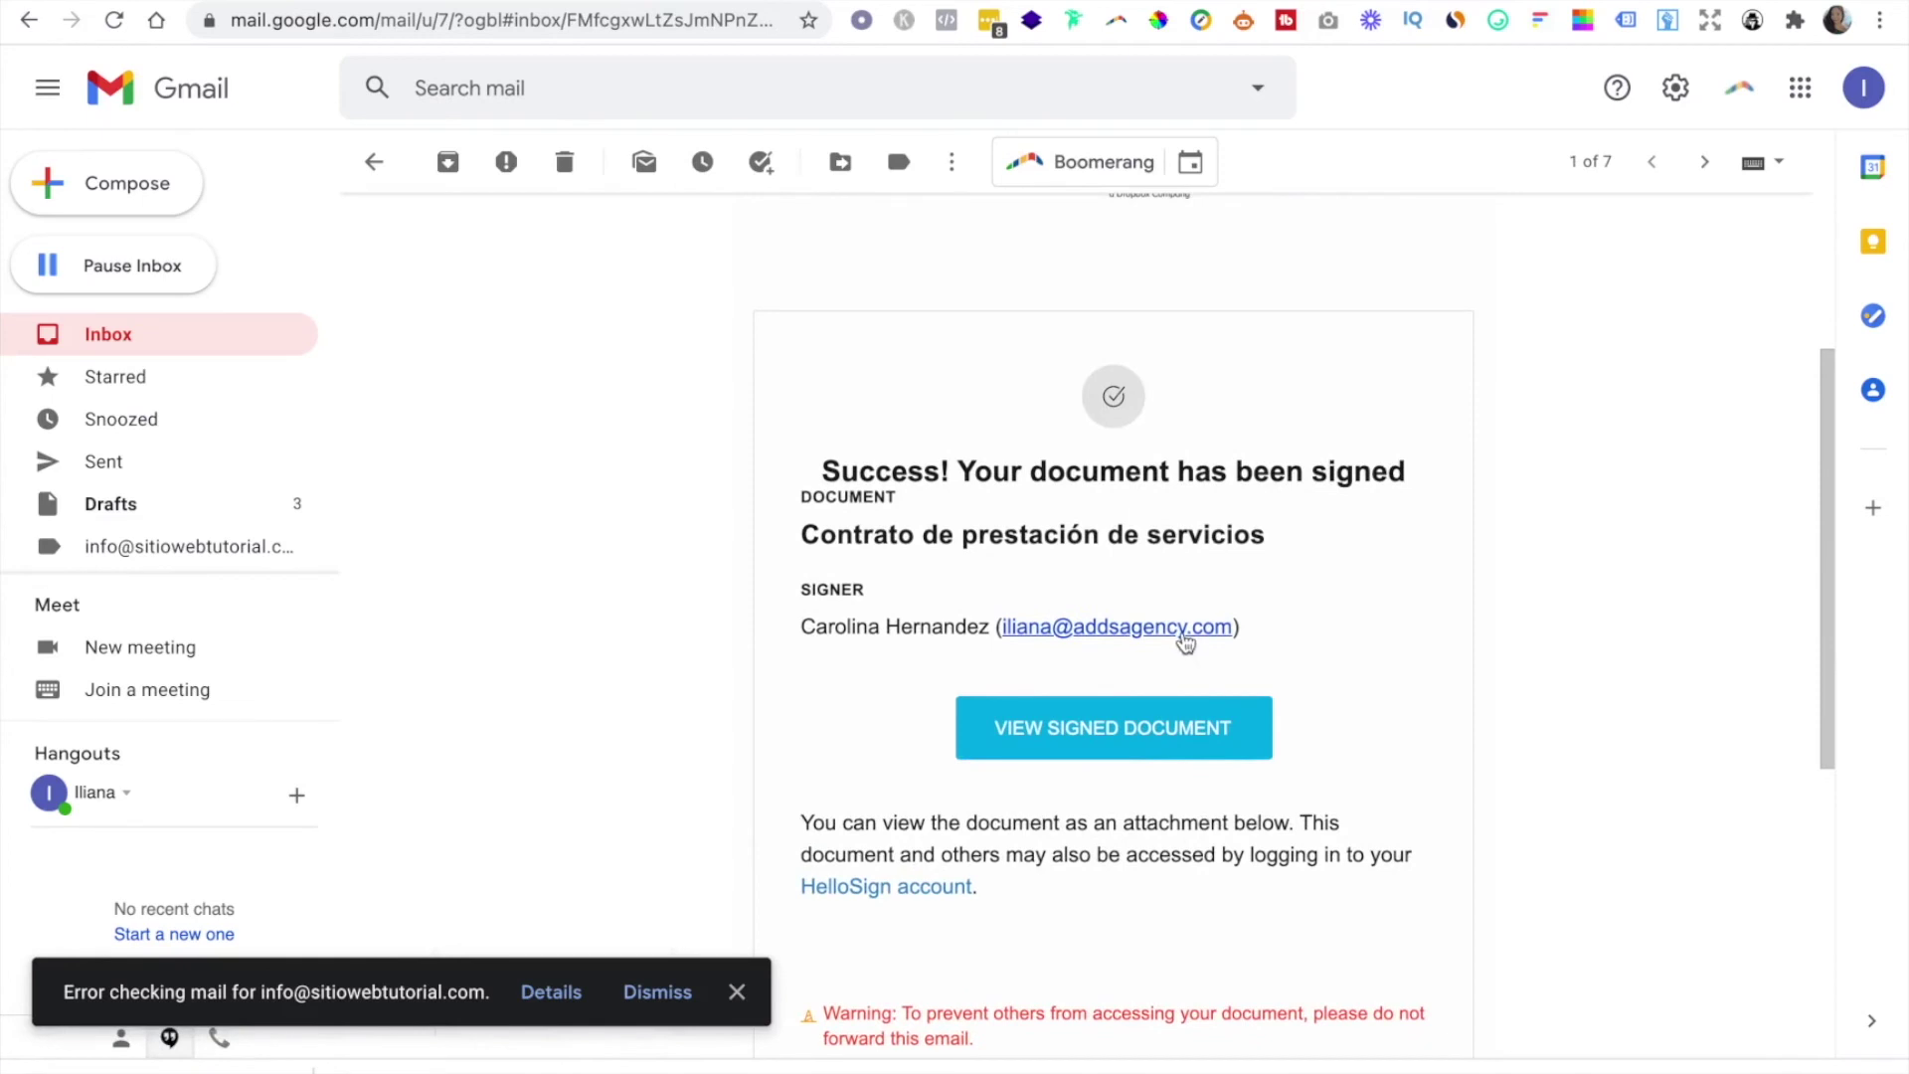
{"action": "scroll", "coordinate": [1151, 786], "scroll_direction": "down", "scroll_amount": 1}
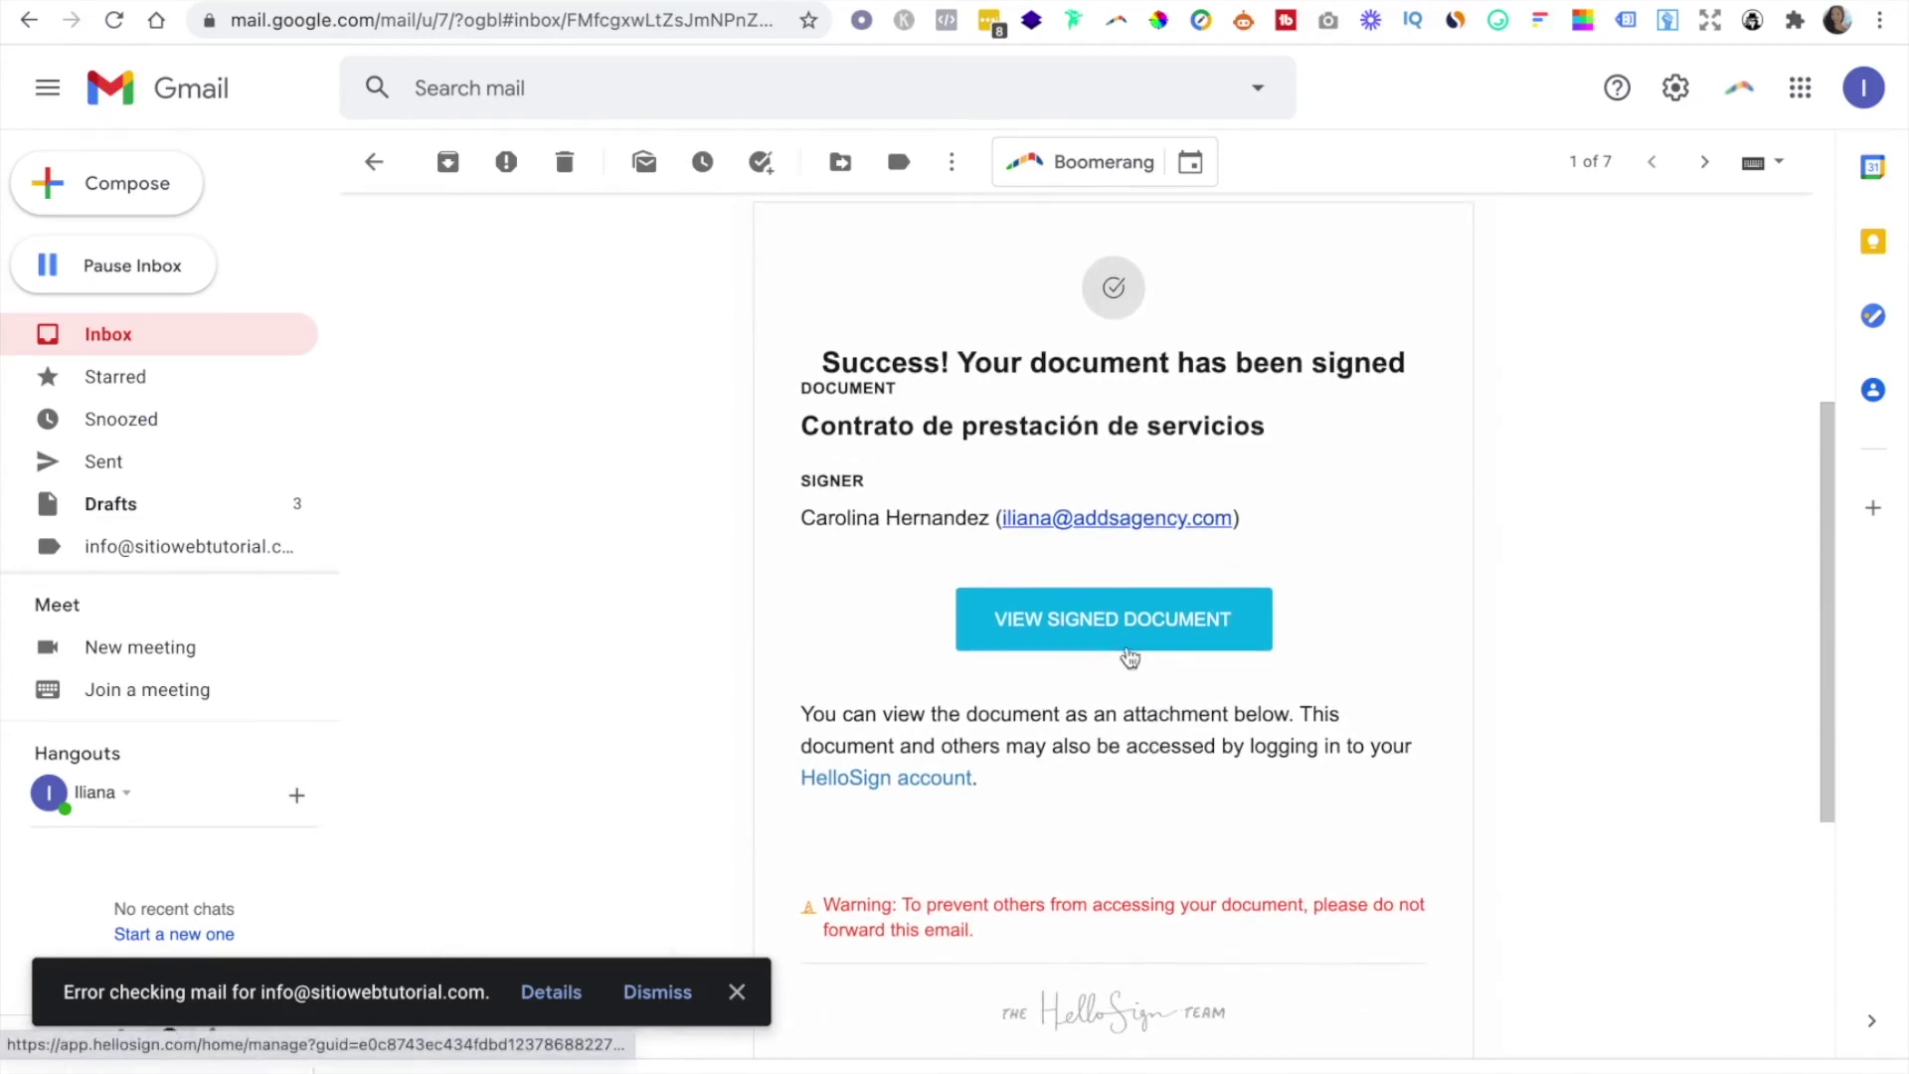
{"action": "left_click", "coordinate": [1117, 632]}
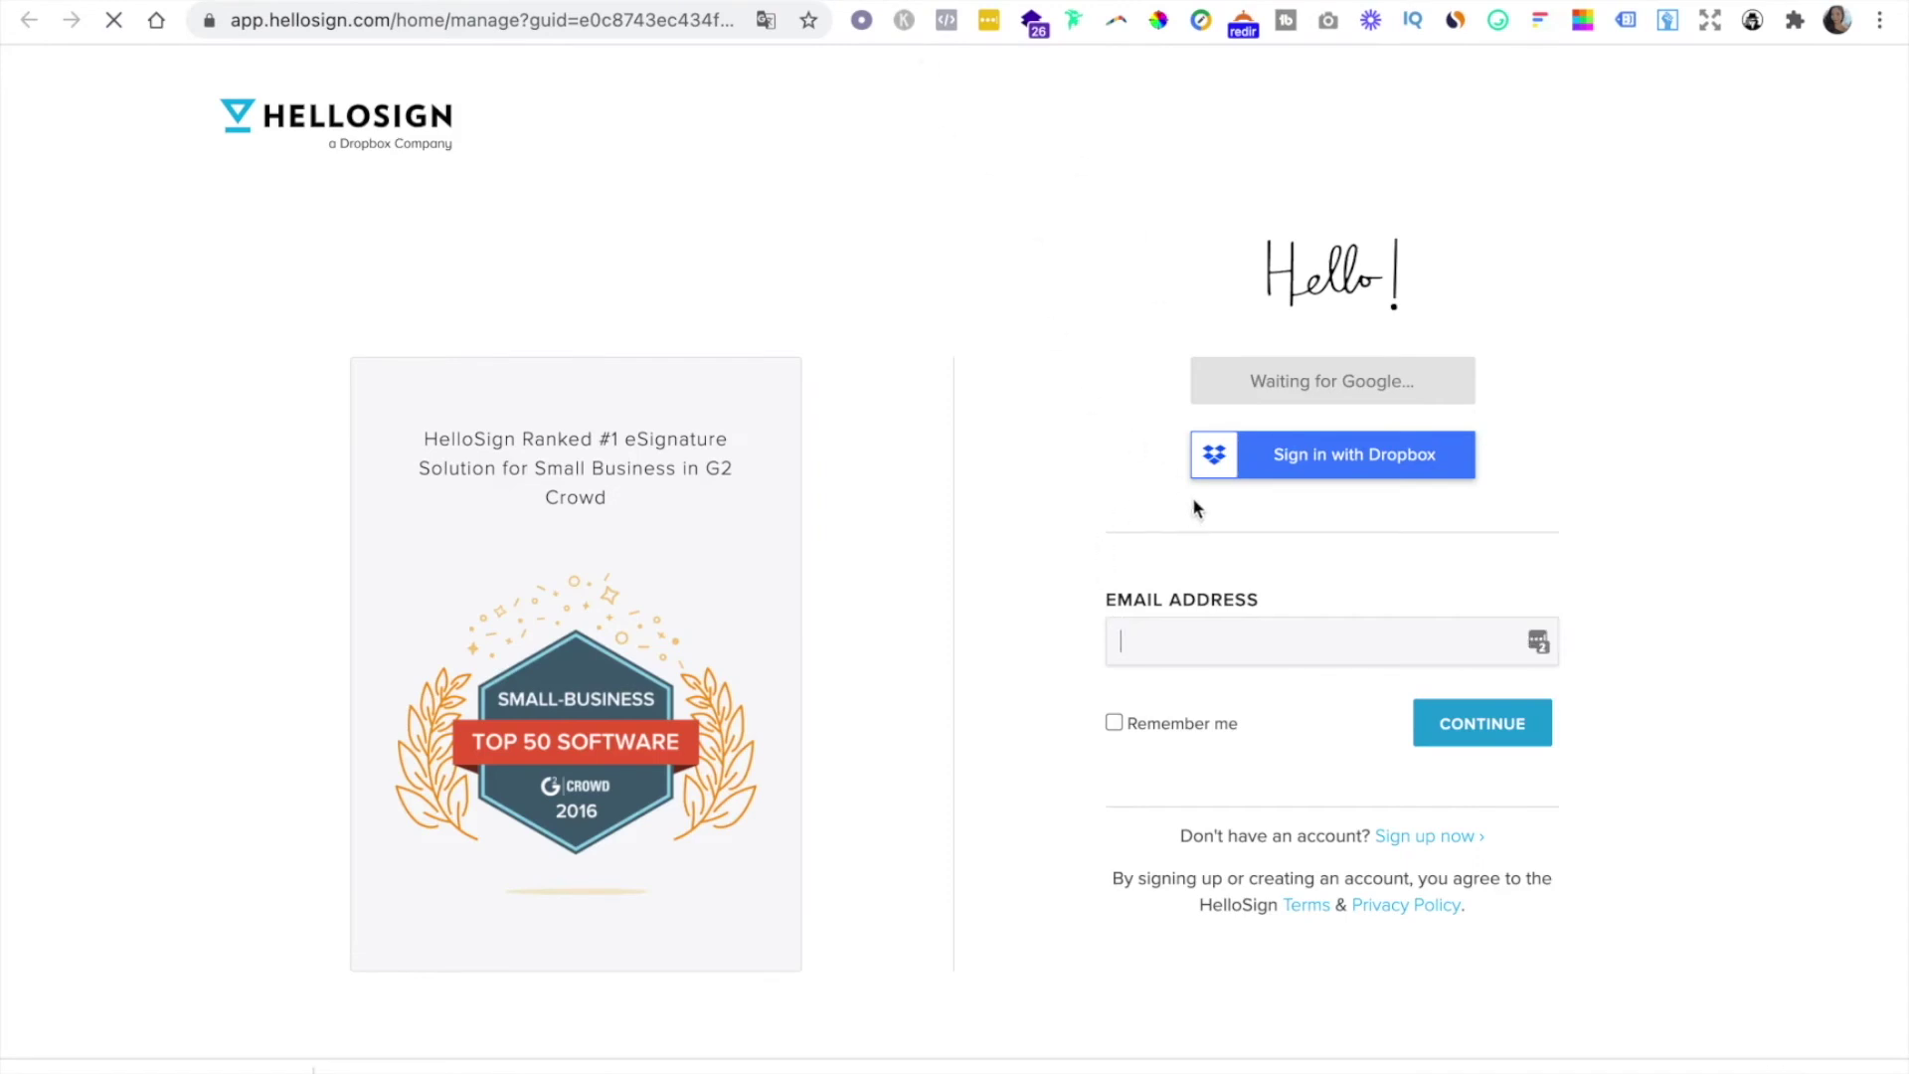
{"action": "left_click", "coordinate": [1323, 387]}
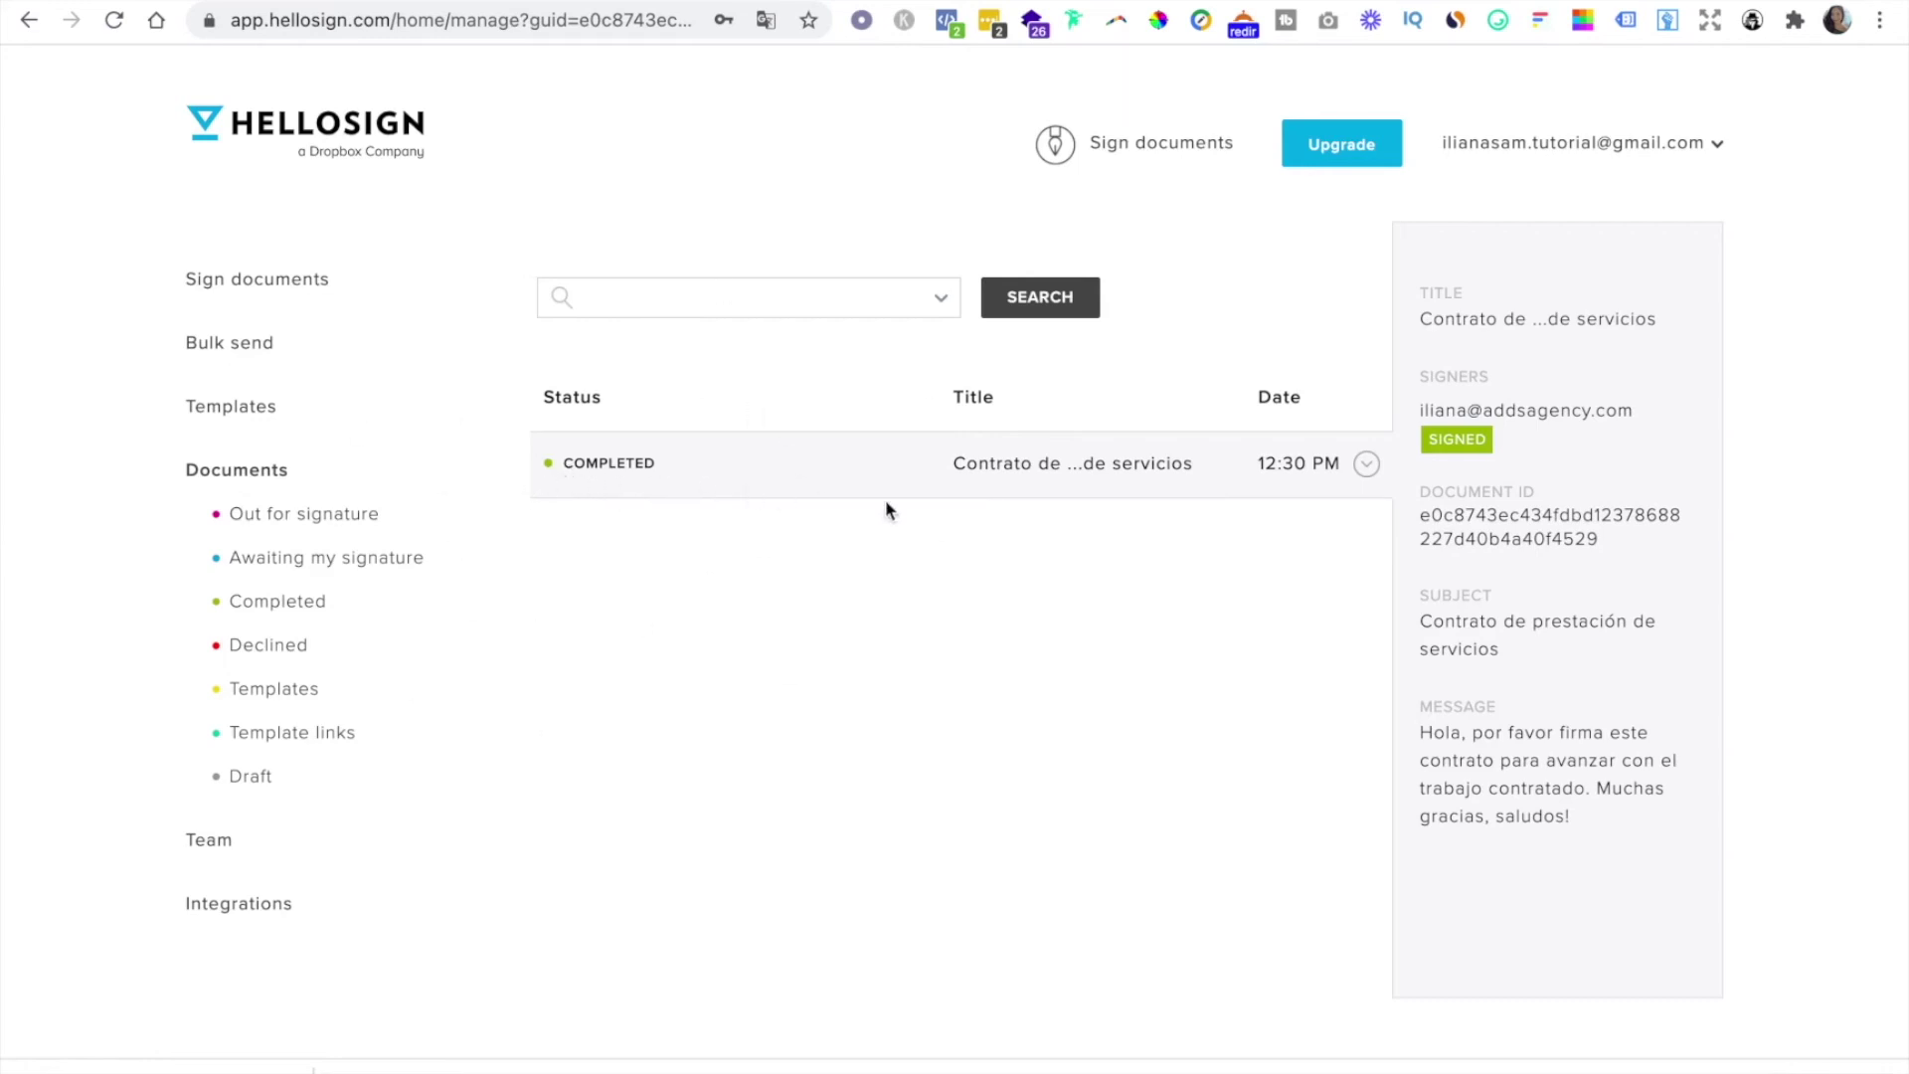
Preview the completed "Contrato de prestación de servicios" and check both parties' signature blocks at its end
{"action": "left_click", "coordinate": [1367, 464]}
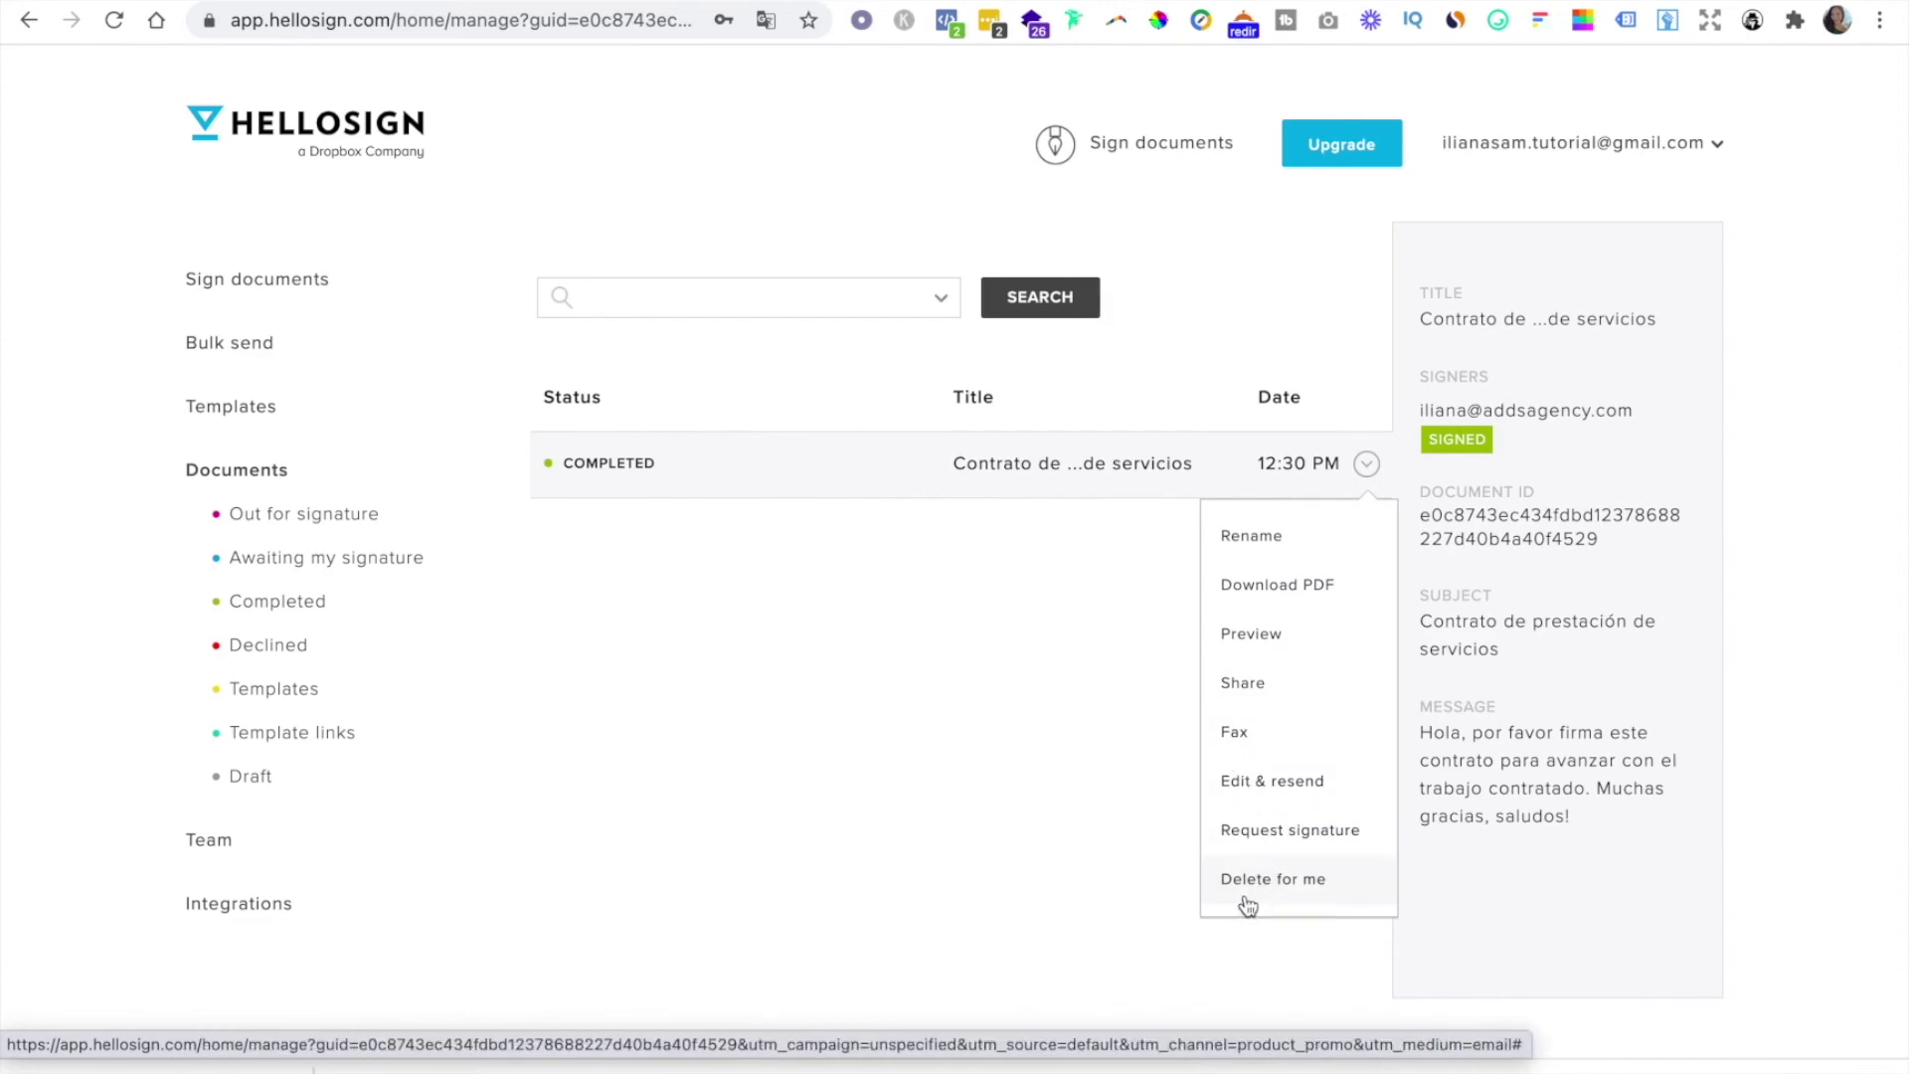
{"action": "left_click", "coordinate": [1266, 634]}
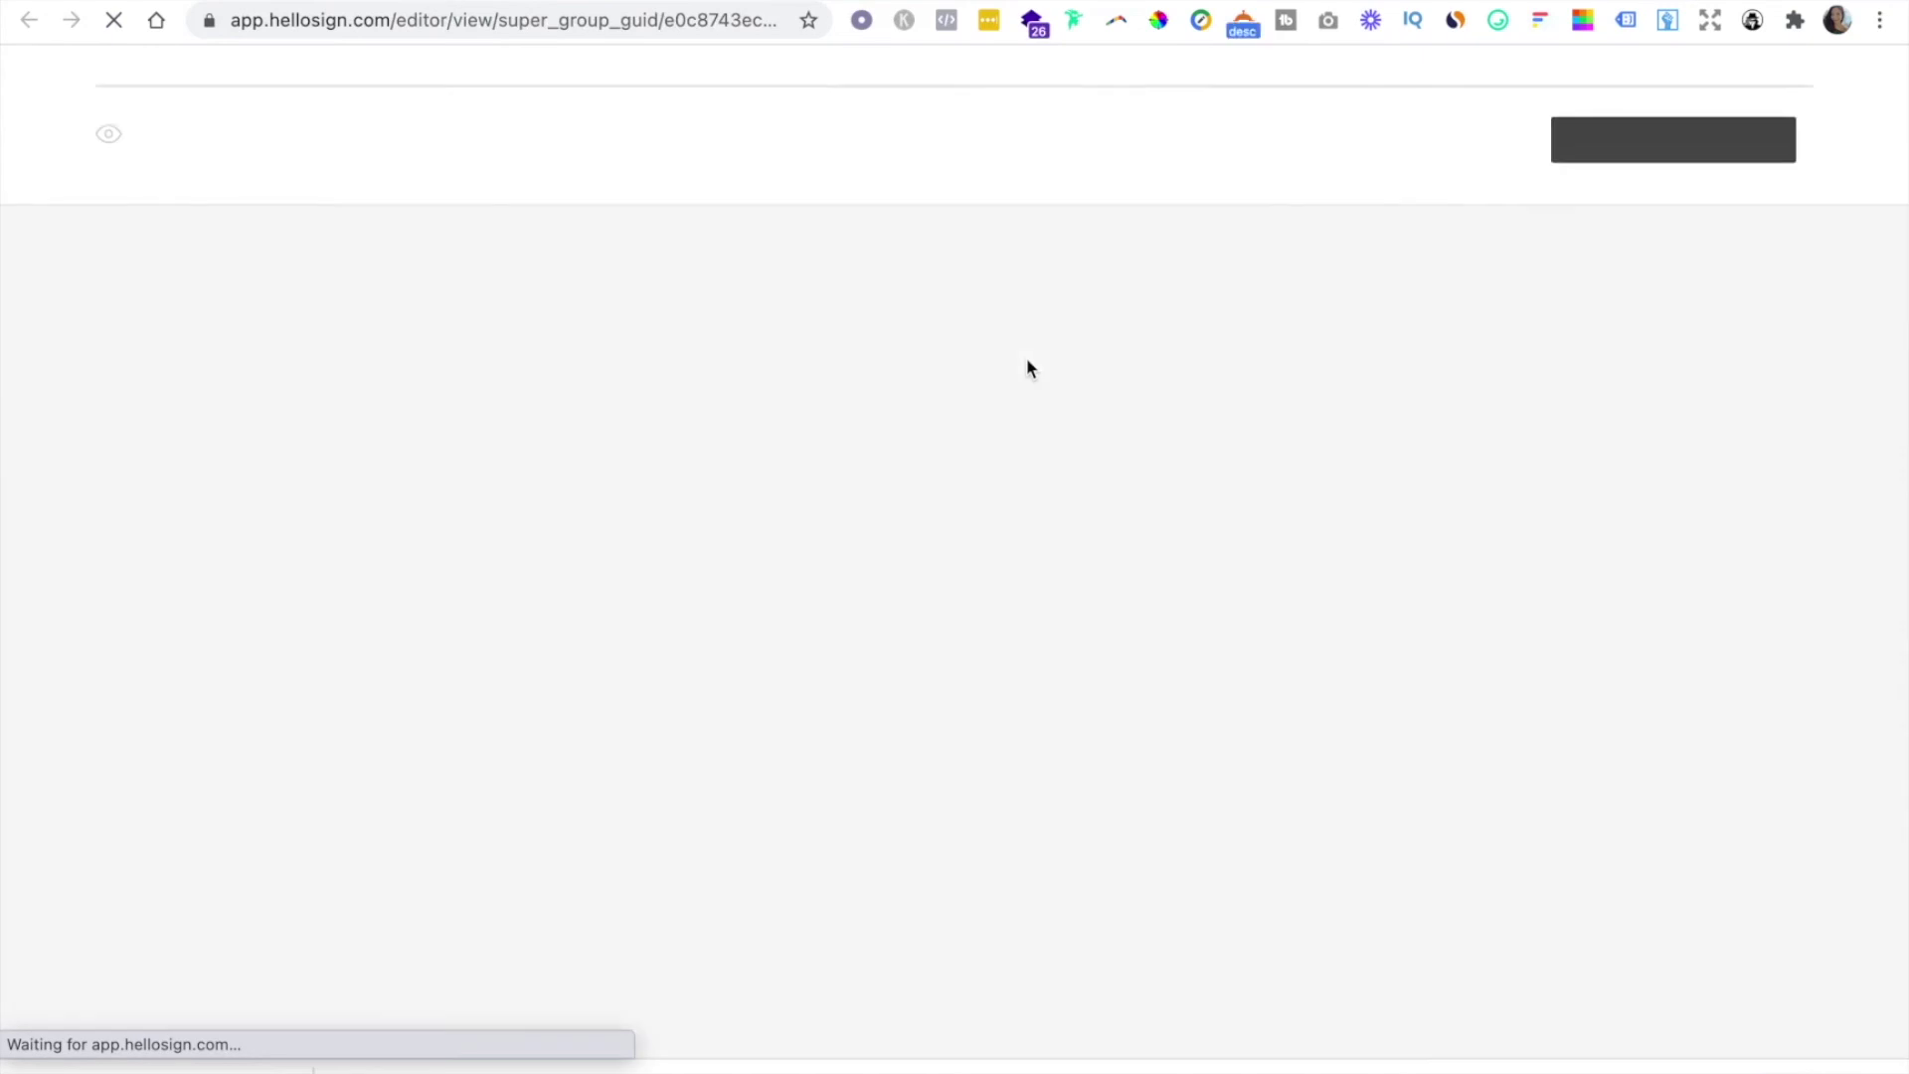
{"action": "scroll", "coordinate": [910, 691], "scroll_direction": "down", "scroll_amount": 15}
{"action": "scroll", "coordinate": [911, 693], "scroll_direction": "up", "scroll_amount": 5}
{"action": "scroll", "coordinate": [913, 693], "scroll_direction": "up", "scroll_amount": 1}
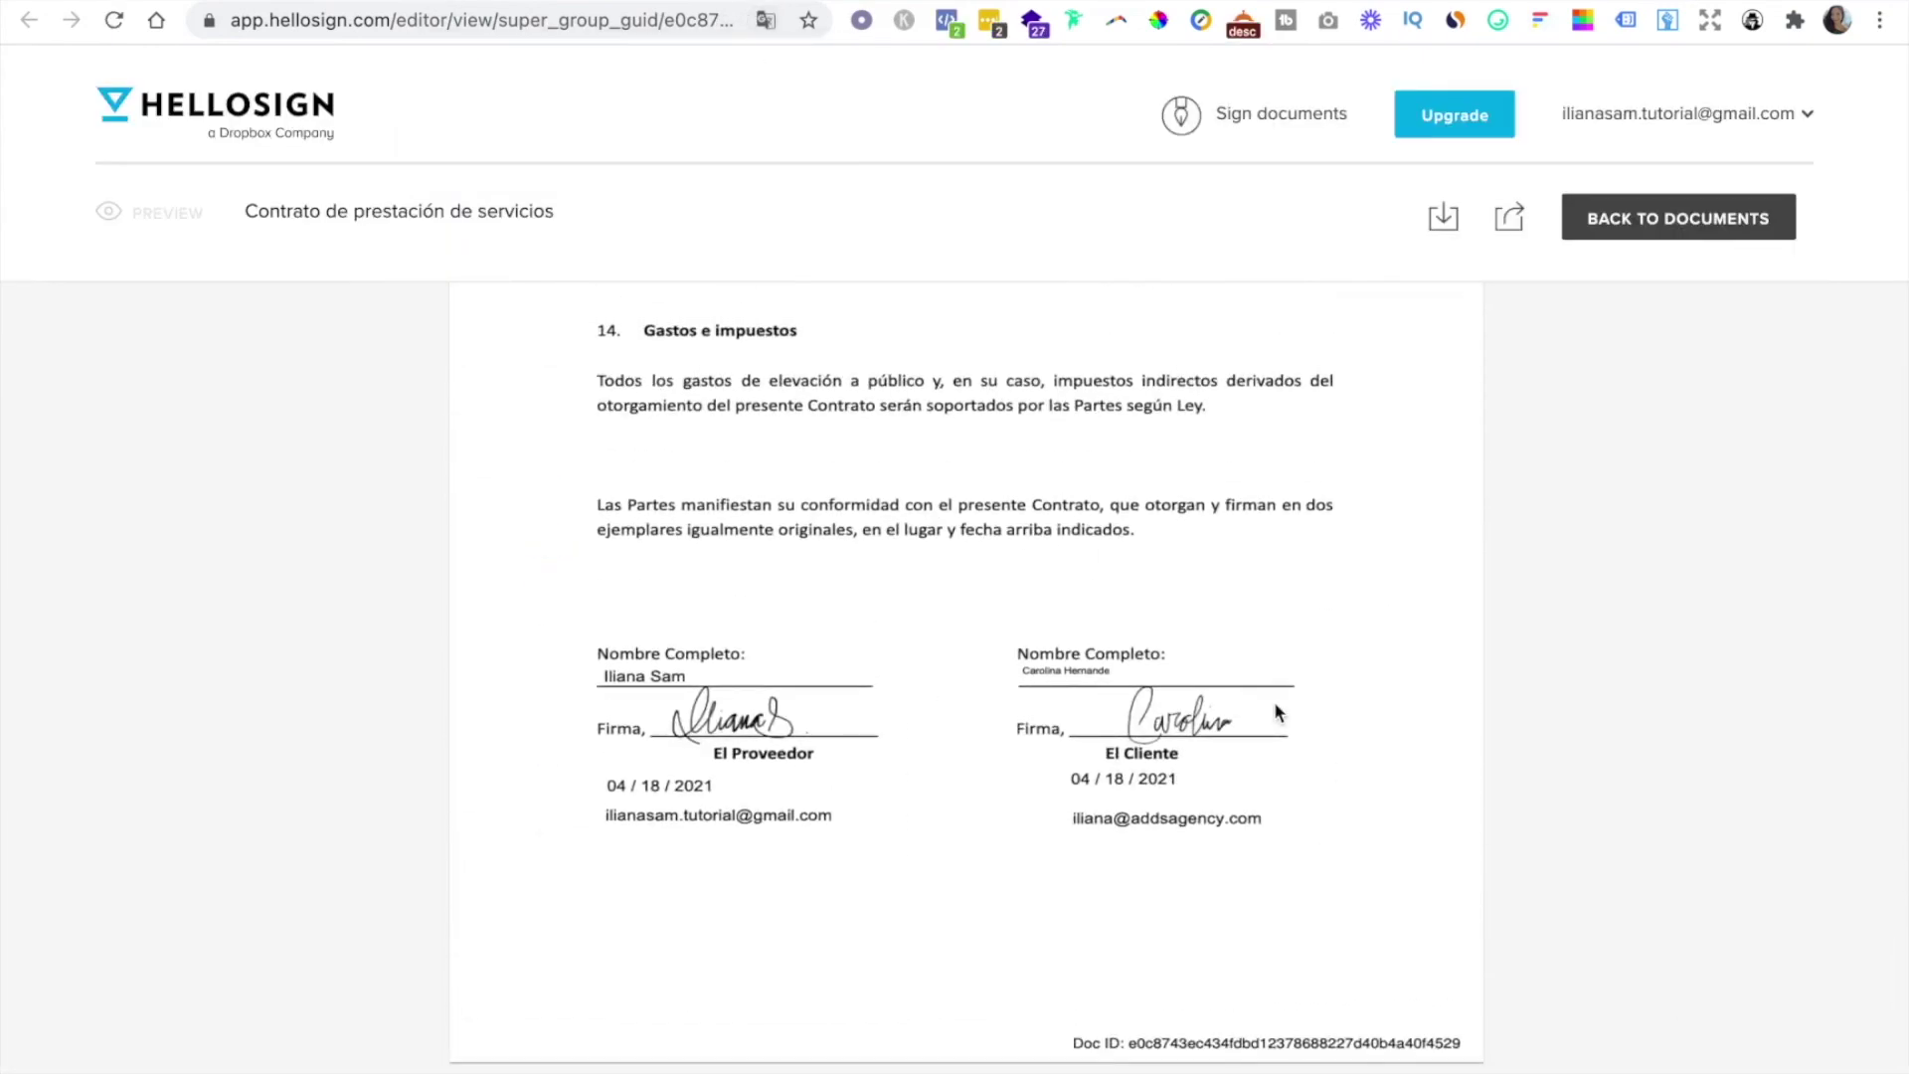
Examine the audit trail's document history after the contract, and look again at both parties' signature blocks
{"action": "scroll", "coordinate": [1273, 706], "scroll_direction": "down", "scroll_amount": 7}
{"action": "scroll", "coordinate": [1274, 713], "scroll_direction": "down", "scroll_amount": 3}
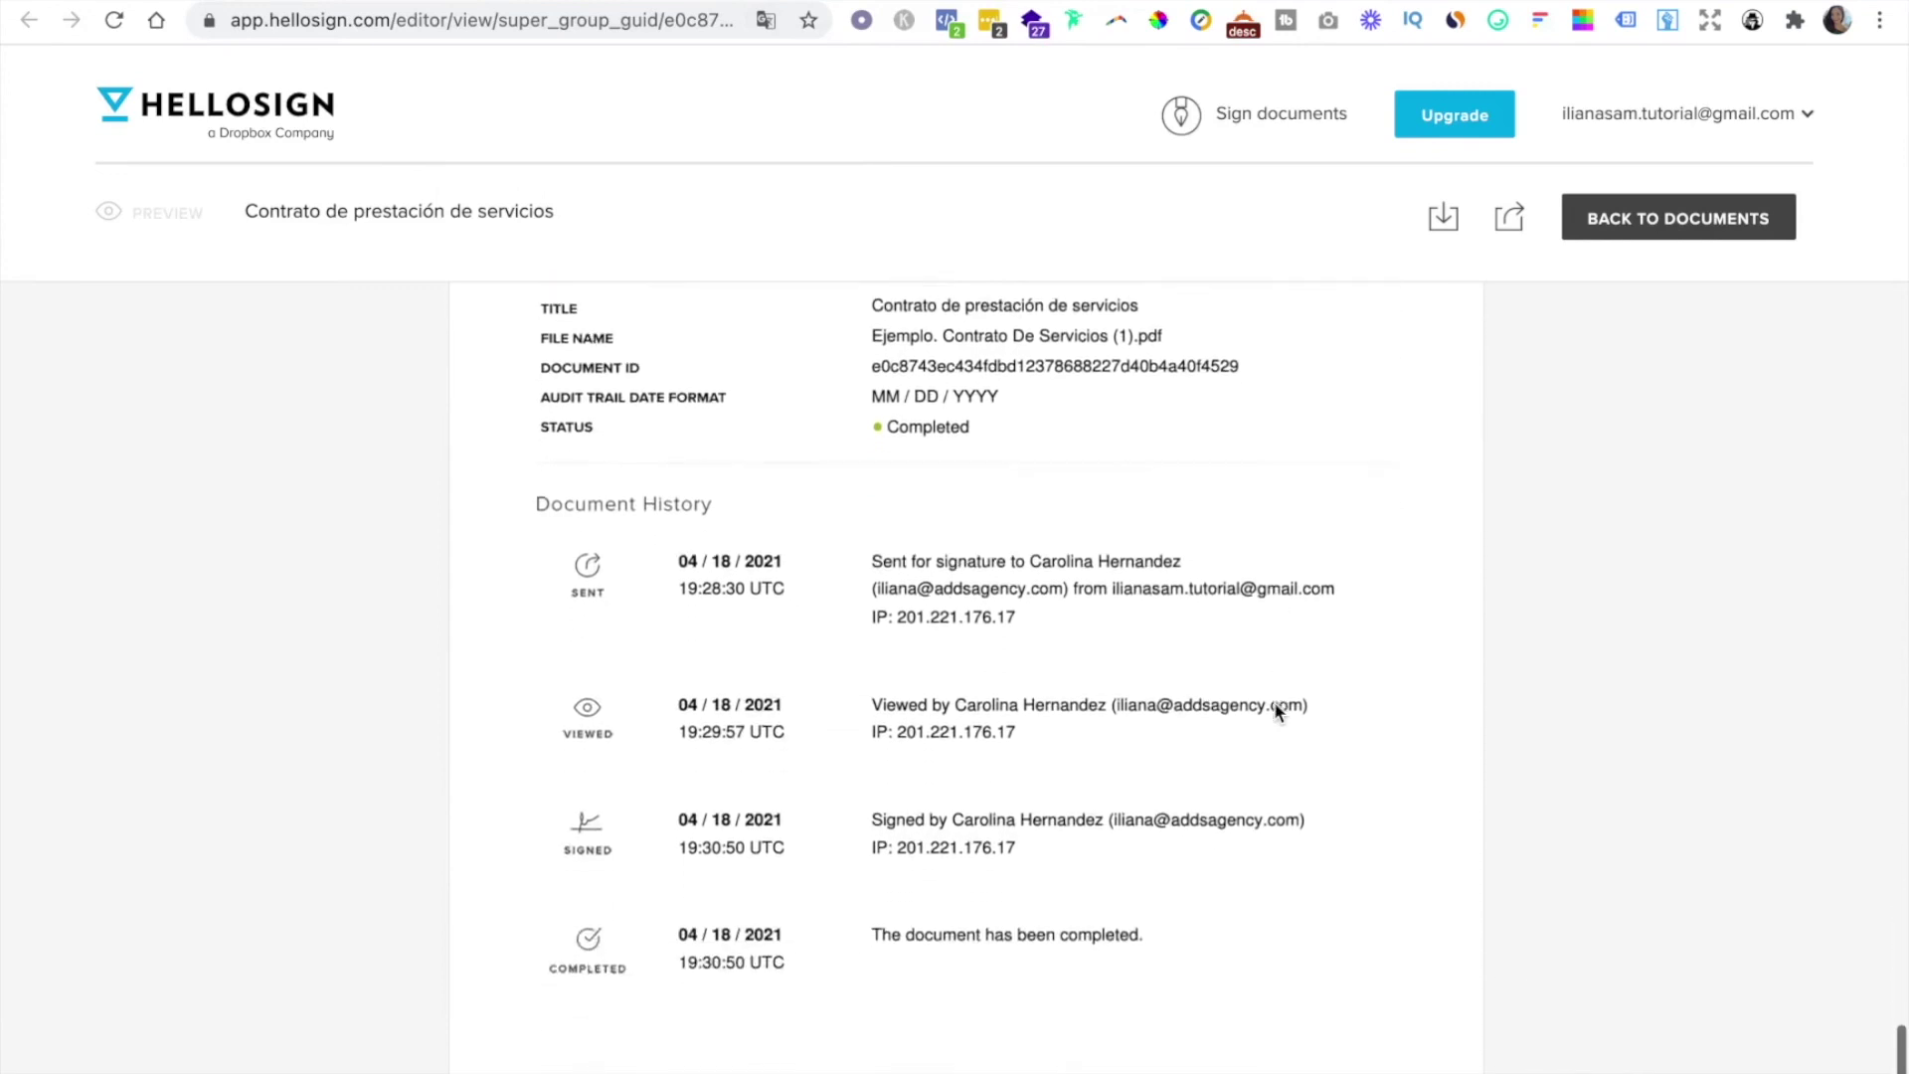
{"action": "scroll", "coordinate": [1273, 713], "scroll_direction": "up", "scroll_amount": 2}
{"action": "scroll", "coordinate": [1144, 531], "scroll_direction": "down", "scroll_amount": 1}
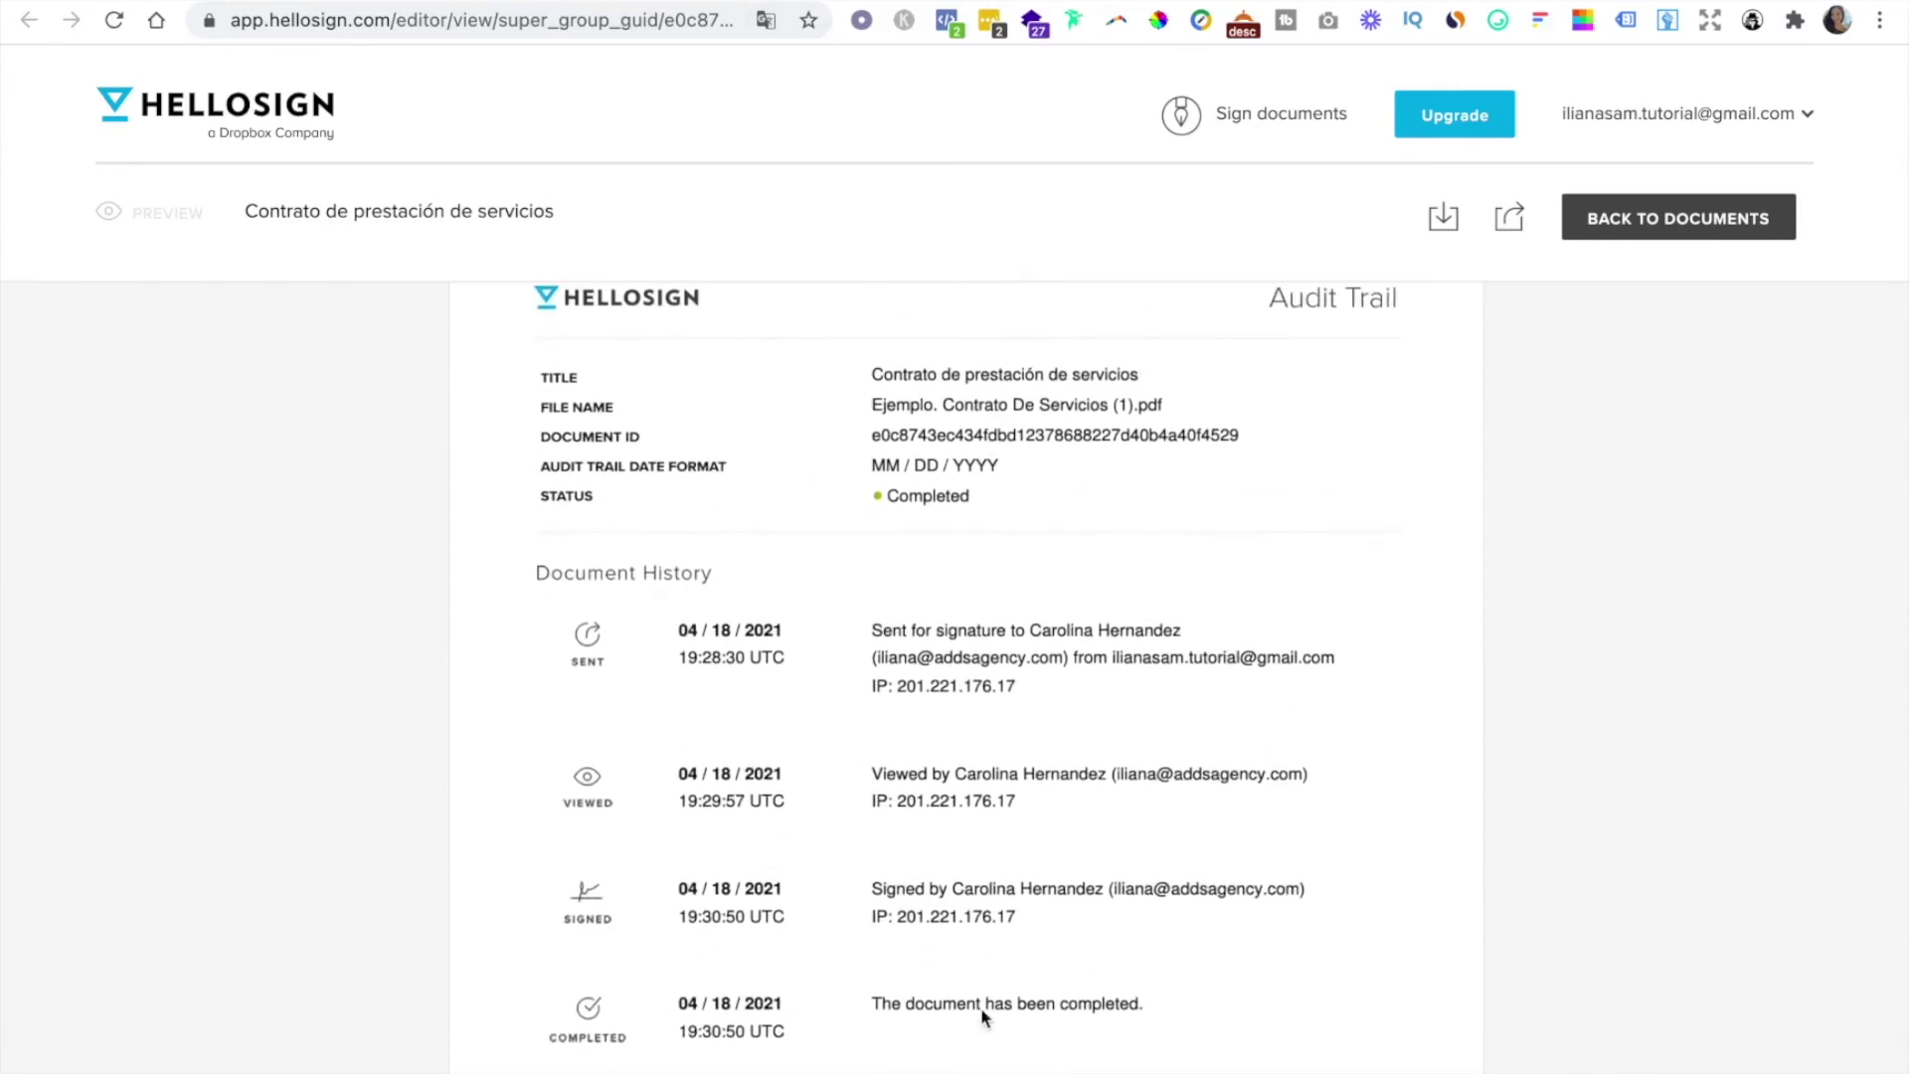
{"action": "scroll", "coordinate": [962, 979], "scroll_direction": "down", "scroll_amount": 2}
{"action": "scroll", "coordinate": [963, 979], "scroll_direction": "down", "scroll_amount": 2}
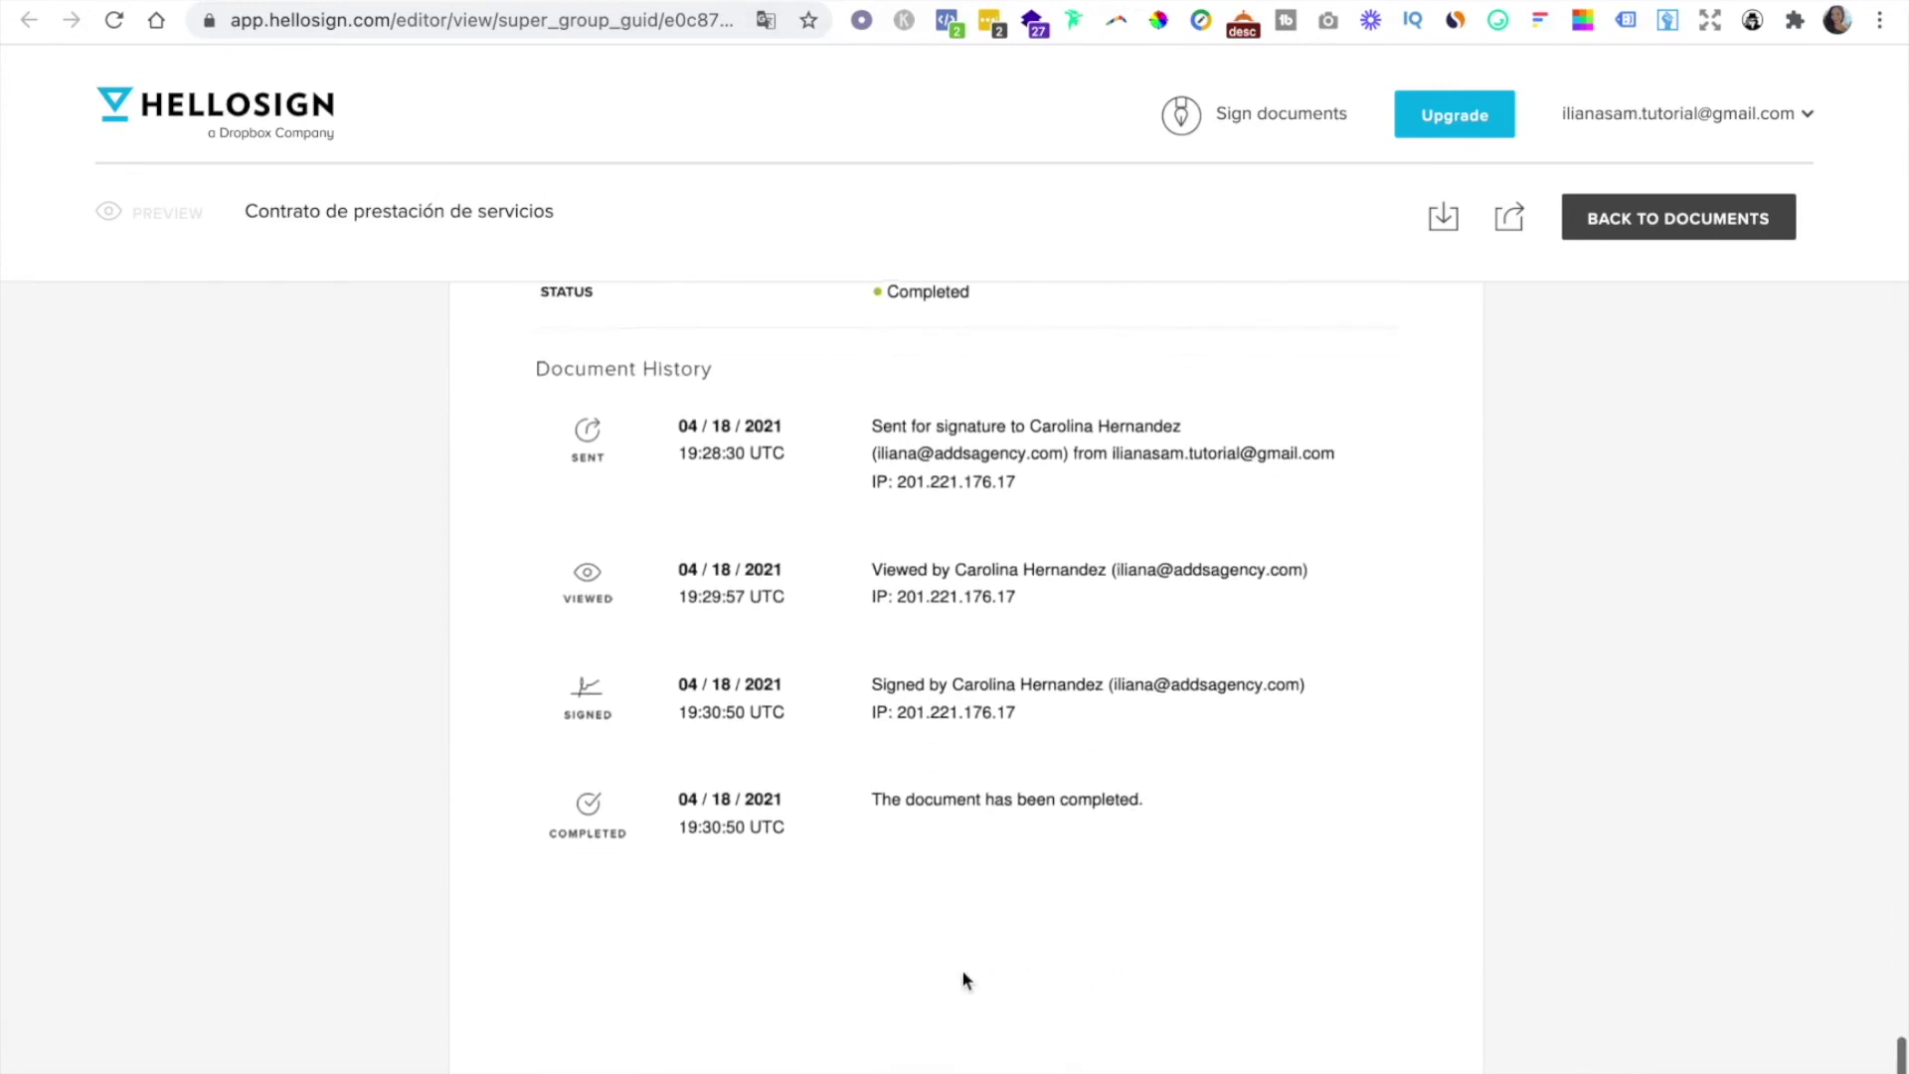
{"action": "scroll", "coordinate": [962, 980], "scroll_direction": "up", "scroll_amount": 2}
{"action": "scroll", "coordinate": [962, 980], "scroll_direction": "down", "scroll_amount": 1}
{"action": "scroll", "coordinate": [962, 979], "scroll_direction": "up", "scroll_amount": 10}
{"action": "scroll", "coordinate": [963, 979], "scroll_direction": "up", "scroll_amount": 5}
{"action": "scroll", "coordinate": [963, 979], "scroll_direction": "down", "scroll_amount": 6}
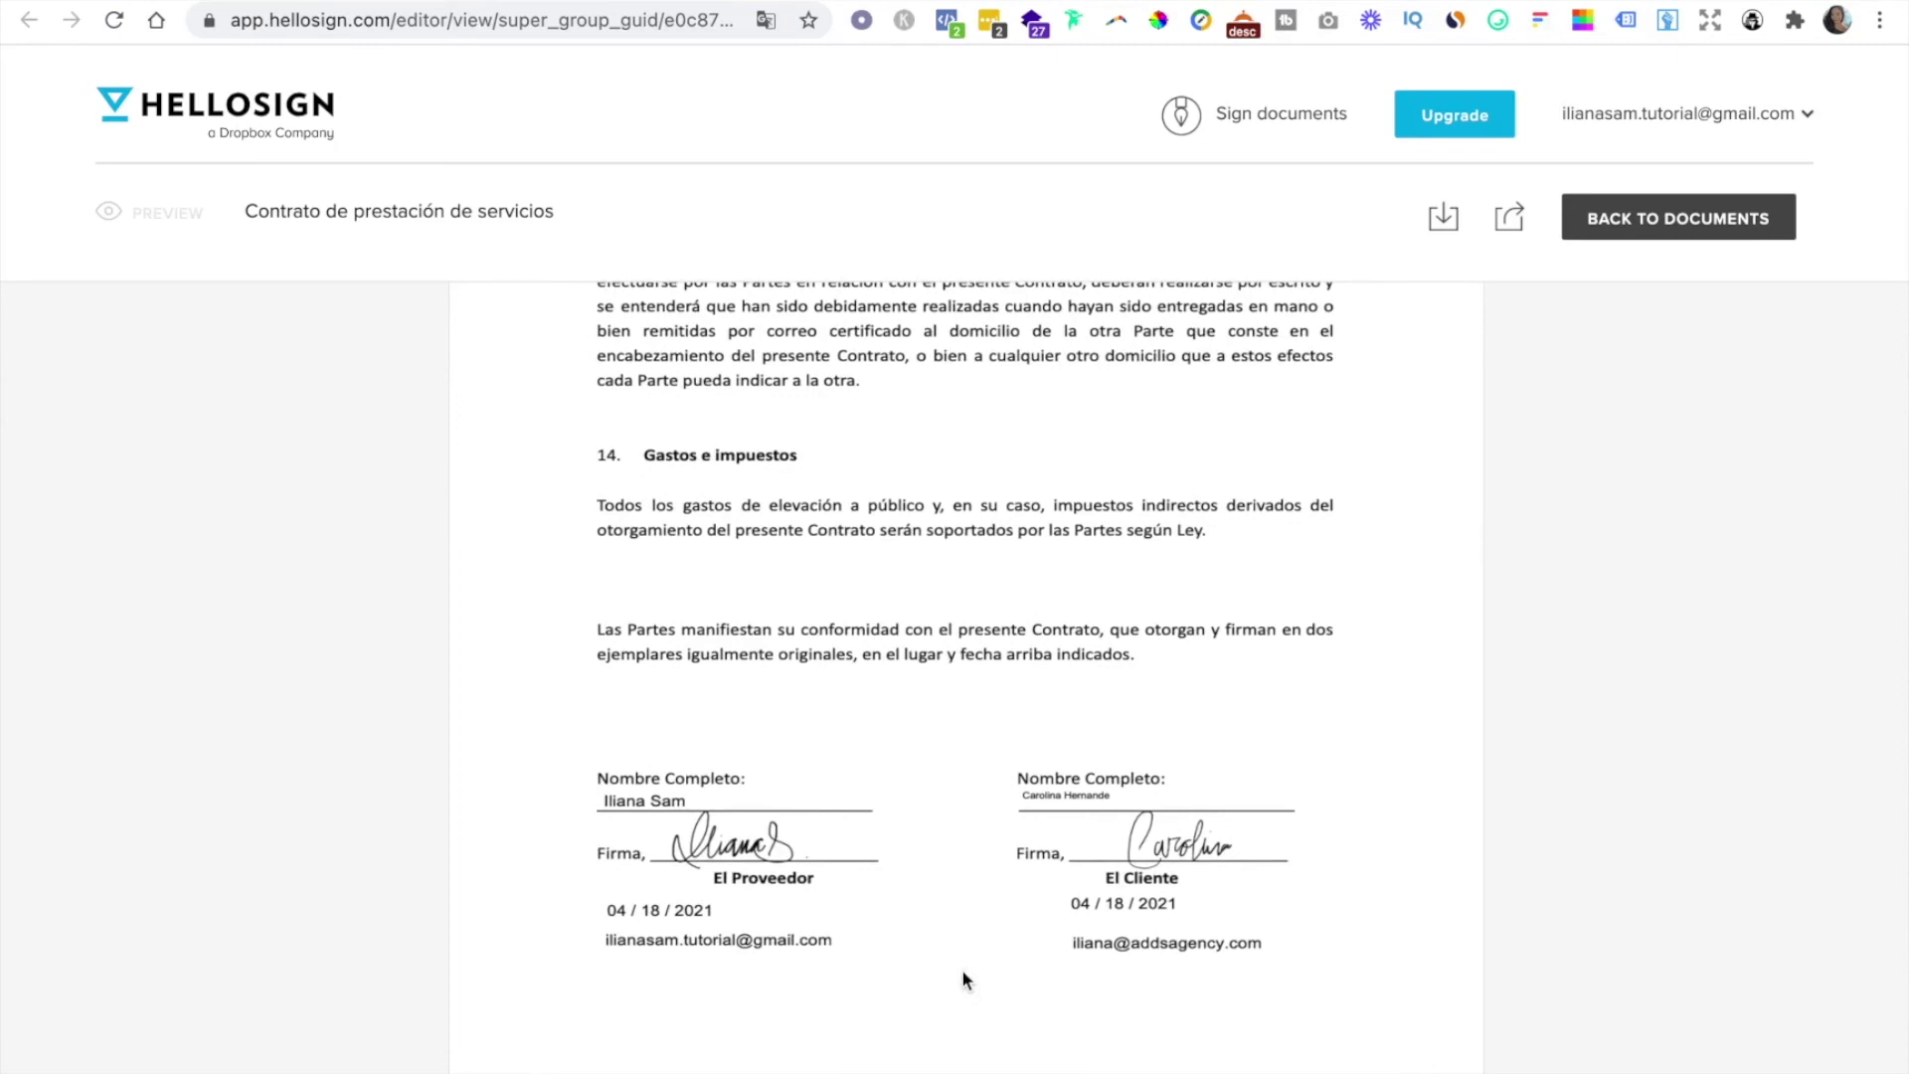